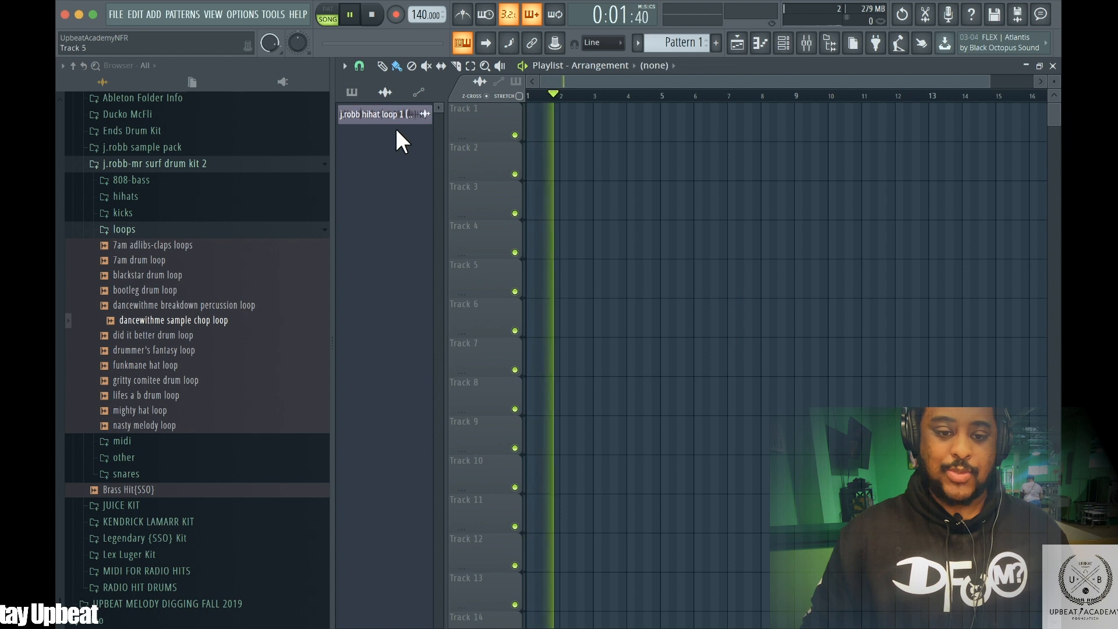
# Delete the j.robb hihat loop 1 channel from the project and stop playback
pyautogui.click(383, 117)
pyautogui.rightClick(382, 116)
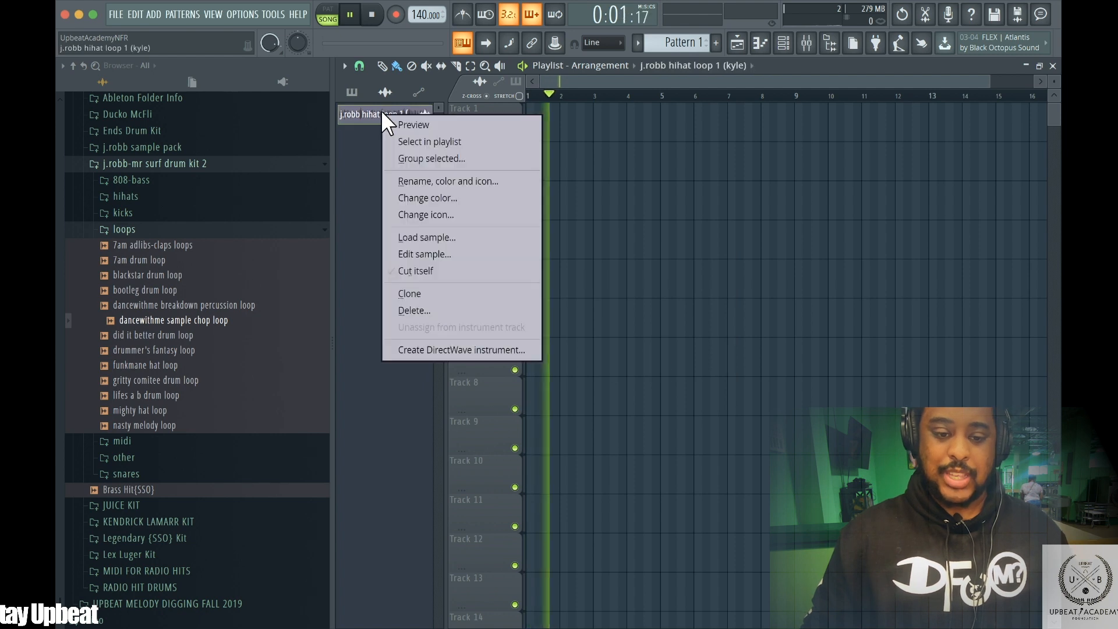
pyautogui.click(430, 309)
pyautogui.click(655, 363)
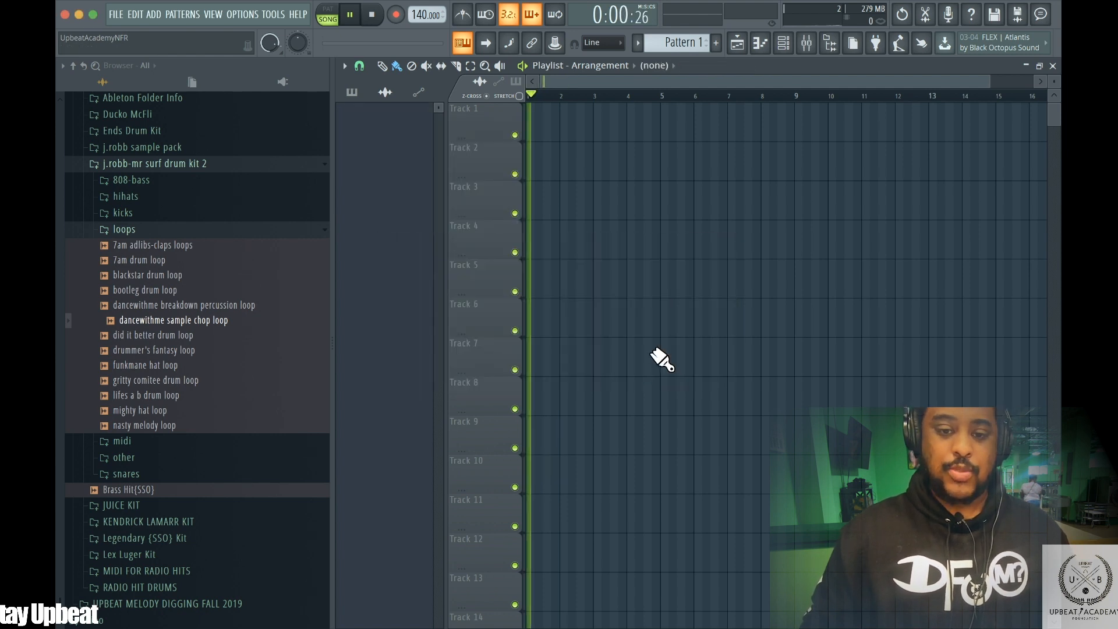
pyautogui.click(376, 21)
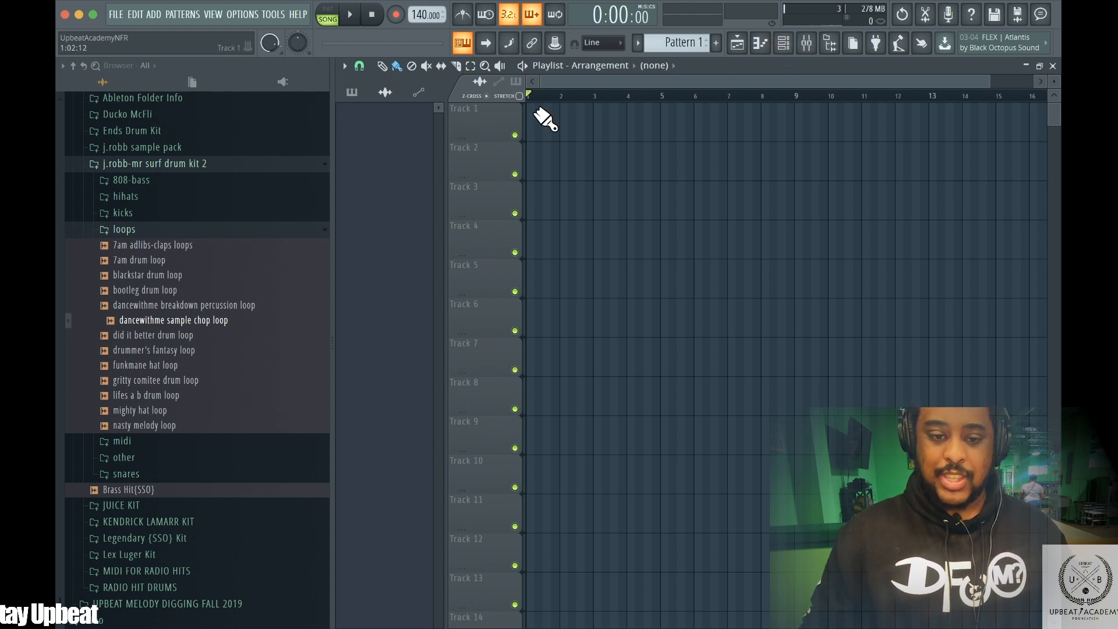
# Collapse the drum kit folders in the browser and open the Melody Loops folder
pyautogui.click(135, 229)
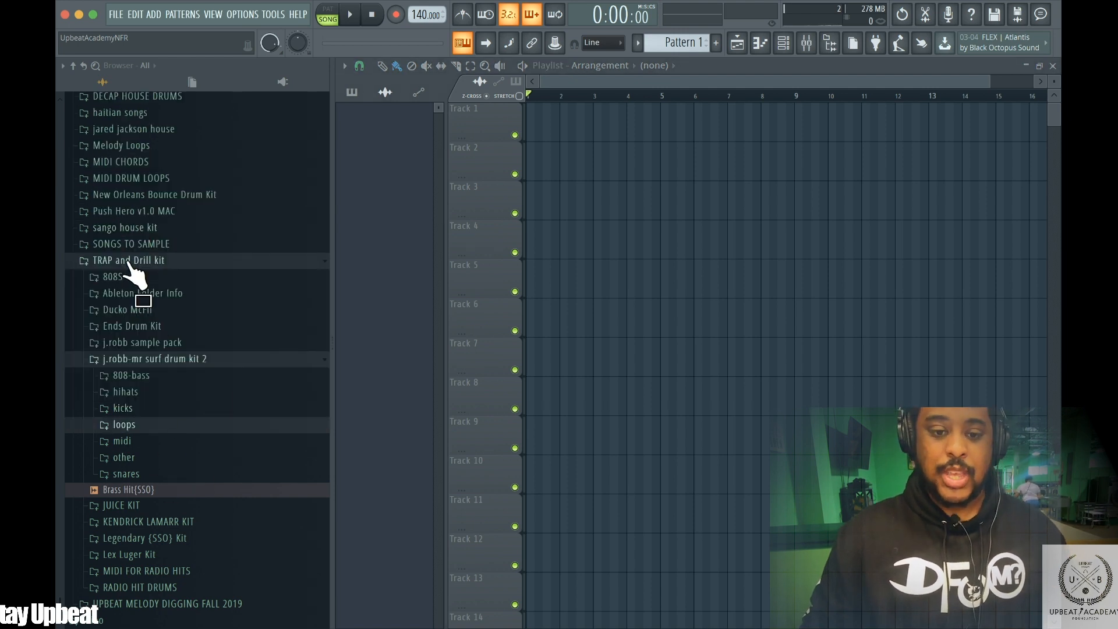
pyautogui.click(161, 264)
pyautogui.scroll(2, 148, 431)
pyautogui.scroll(-2, 150, 430)
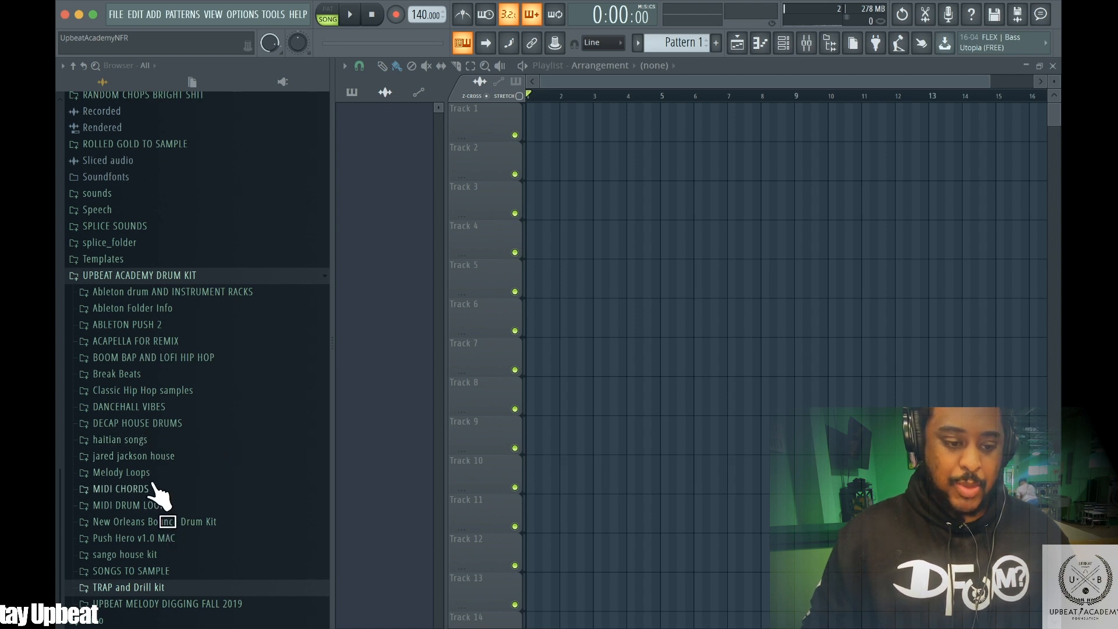
pyautogui.click(137, 469)
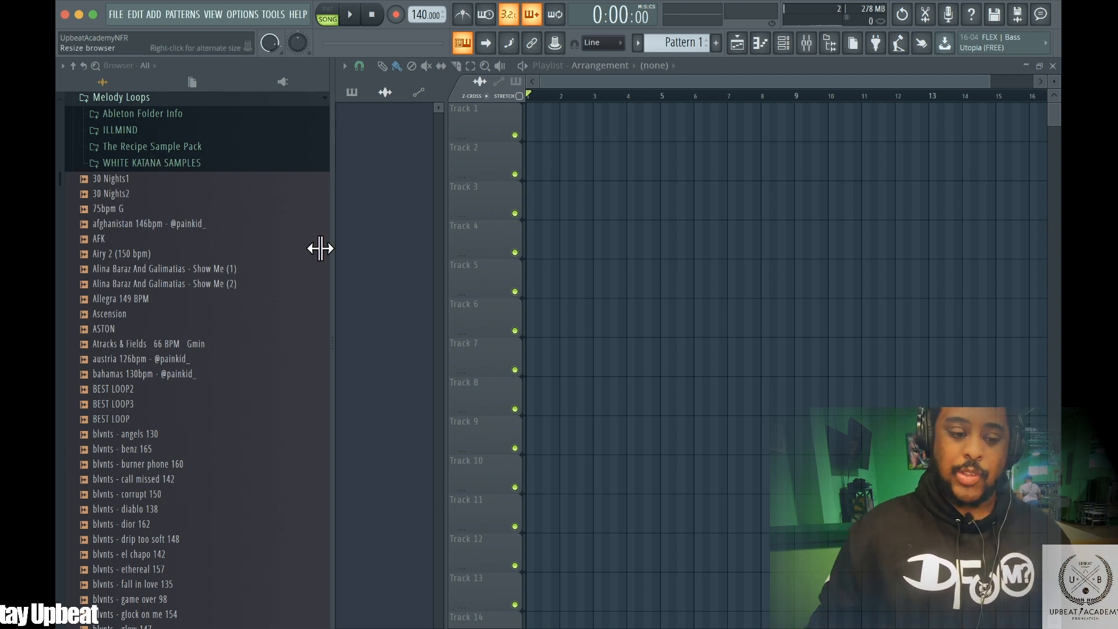
# Preview loops near the top of the Melody Loops folder, such as BEST LOOP3 and the blvnts loops
pyautogui.click(133, 390)
pyautogui.click(131, 448)
pyautogui.moveTo(395, 3)
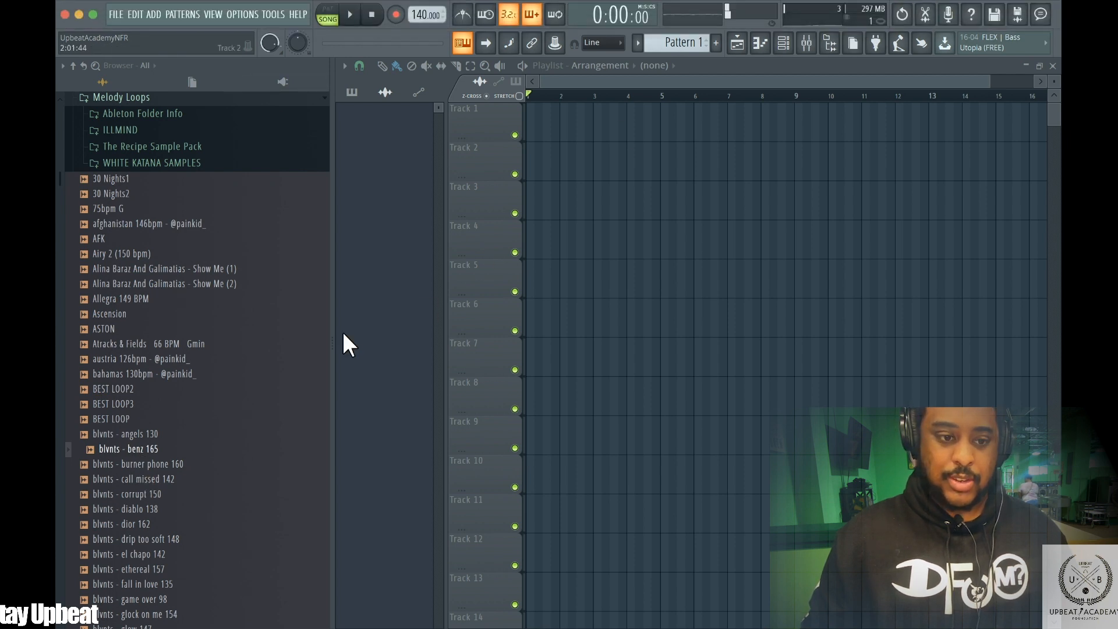
pyautogui.click(151, 343)
pyautogui.click(150, 373)
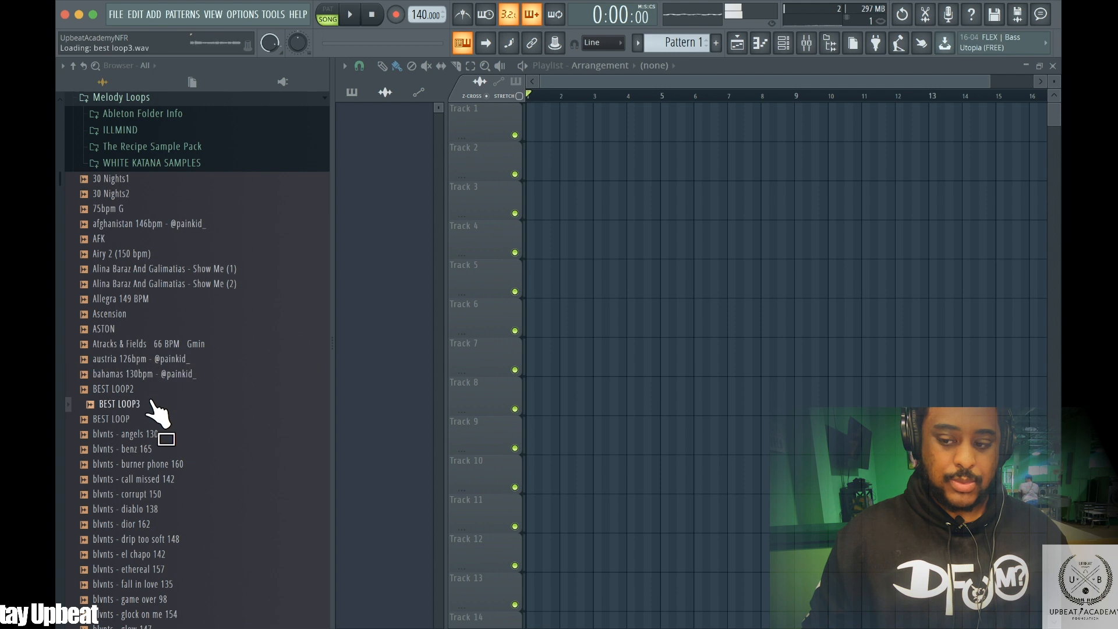
pyautogui.scroll(-8, 169, 433)
pyautogui.click(153, 307)
pyautogui.click(160, 324)
pyautogui.click(163, 354)
pyautogui.scroll(-15, 162, 373)
pyautogui.click(144, 233)
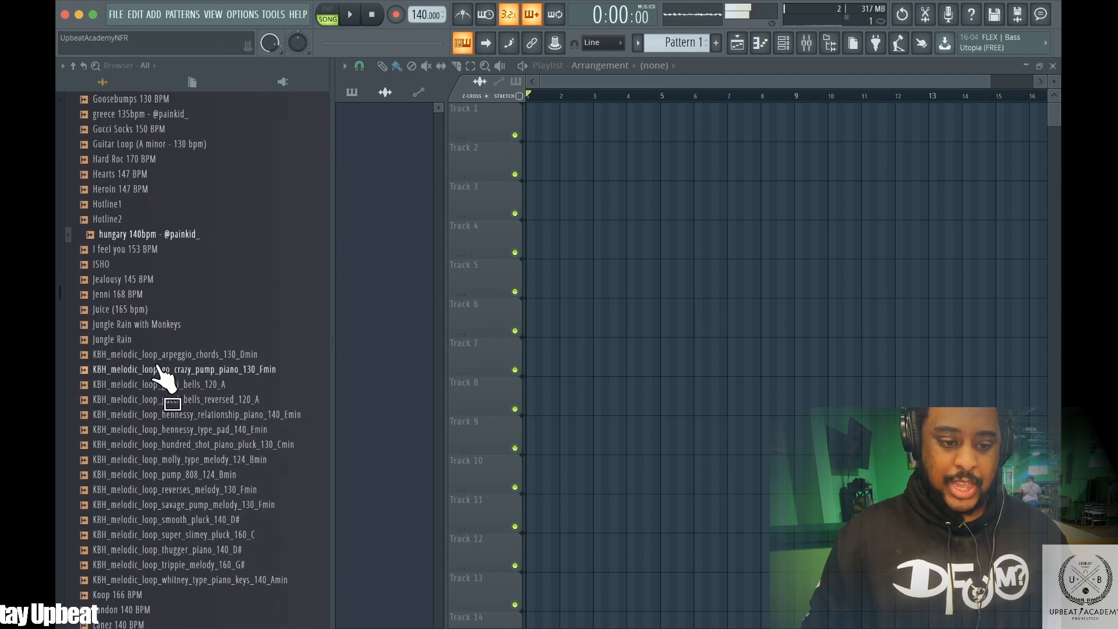
# Preview the KBH melodic loops and the LEMON samples further down the list
pyautogui.scroll(-5, 189, 273)
pyautogui.scroll(2, 185, 265)
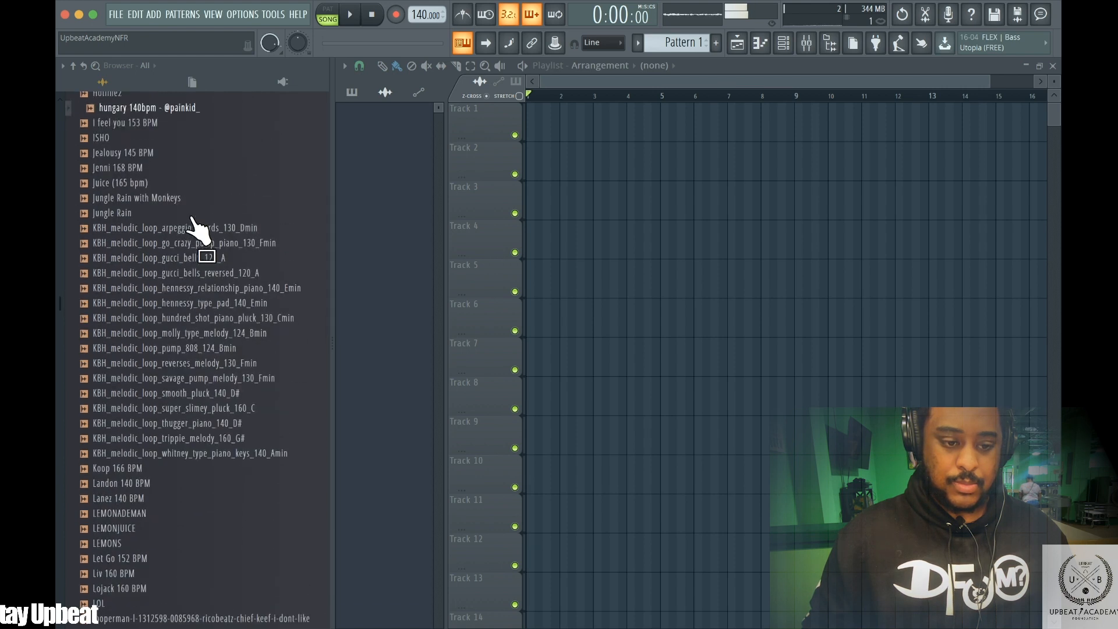
pyautogui.click(189, 334)
pyautogui.click(193, 364)
pyautogui.scroll(-5, 273, 358)
pyautogui.click(187, 411)
pyautogui.click(164, 320)
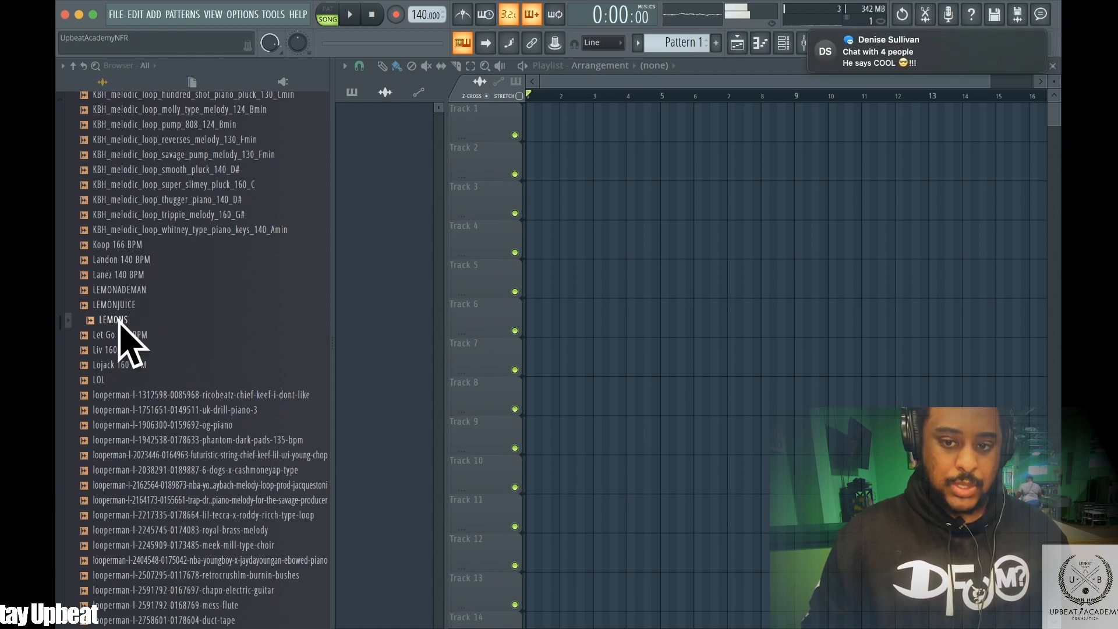
# Load the LEMONS loop into the project and set the tempo to 134 BPM
pyautogui.moveTo(116, 321); pyautogui.dragTo(358, 219)
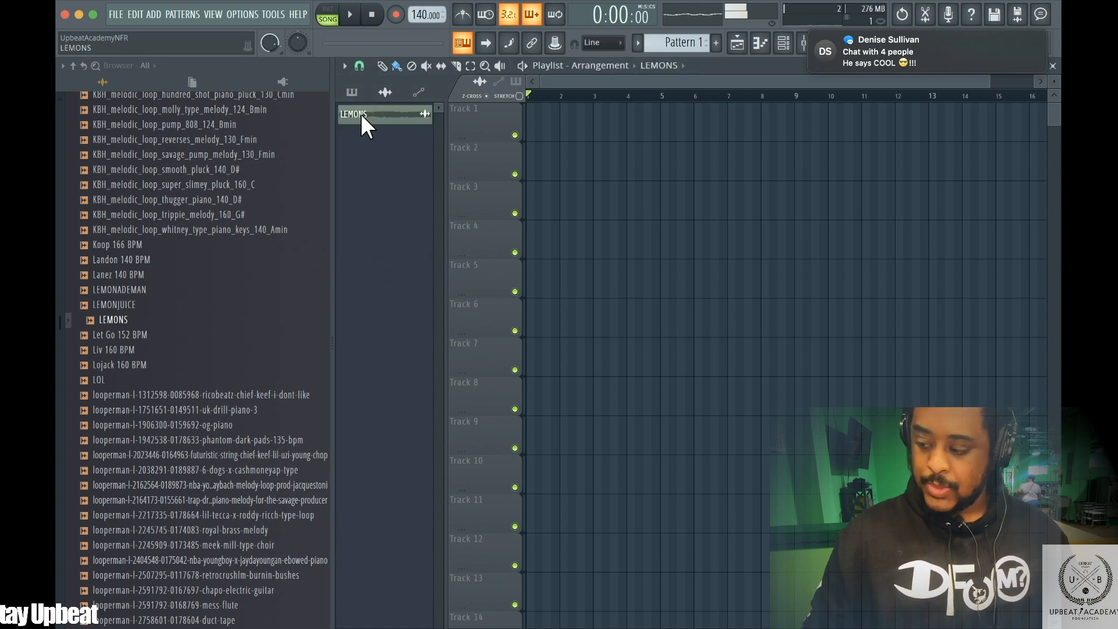
pyautogui.moveTo(419, 10)
pyautogui.mouseDown()
pyautogui.moveTo(425, 24)
pyautogui.moveTo(414, 6)
pyautogui.mouseUp()
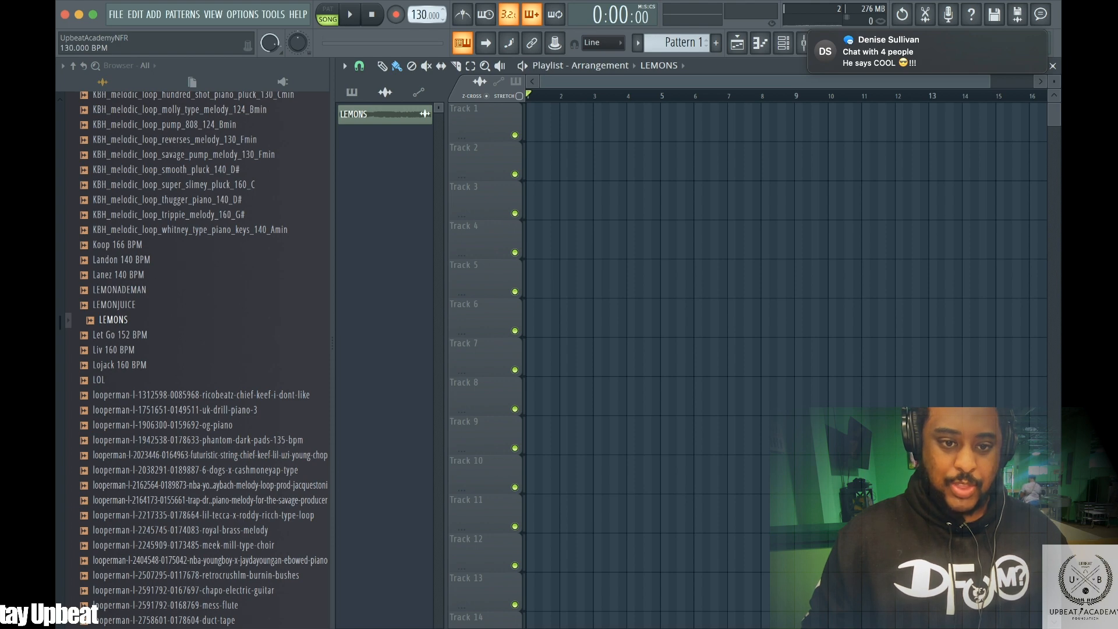
pyautogui.moveTo(423, 15); pyautogui.dragTo(424, 8)
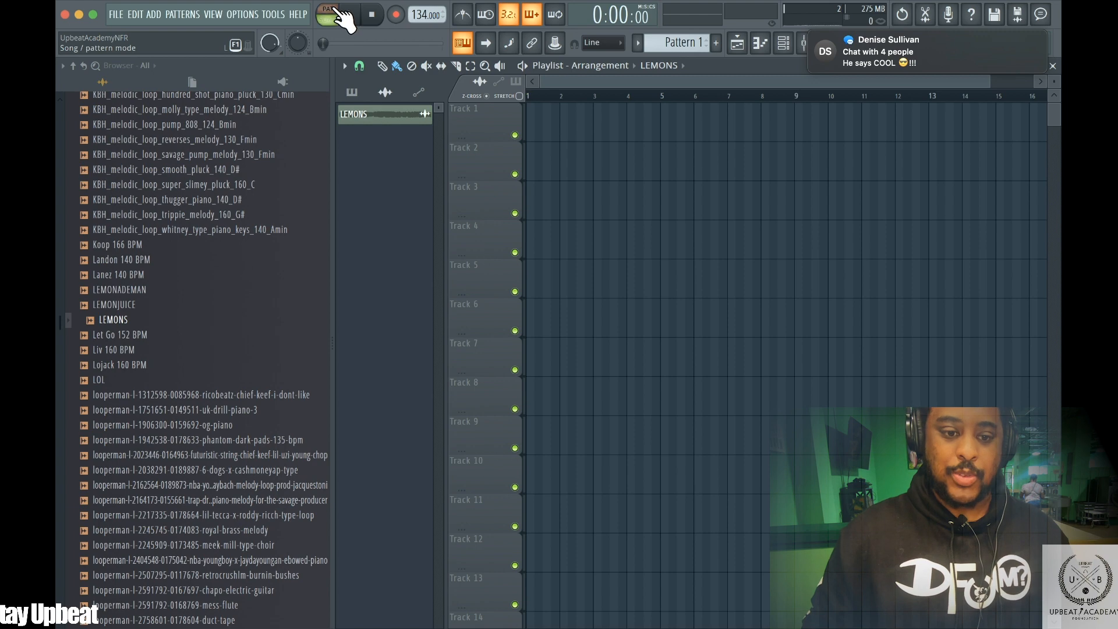
# Open the channel rack and switch the playlist picker between pattern and audio clip views
pyautogui.click(786, 44)
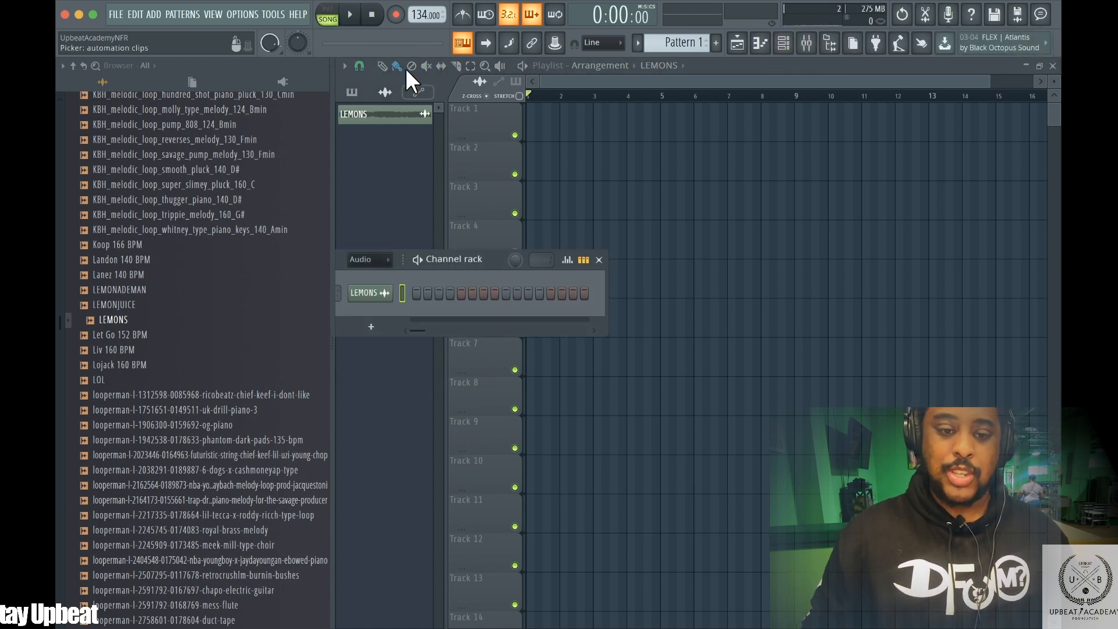
pyautogui.click(354, 96)
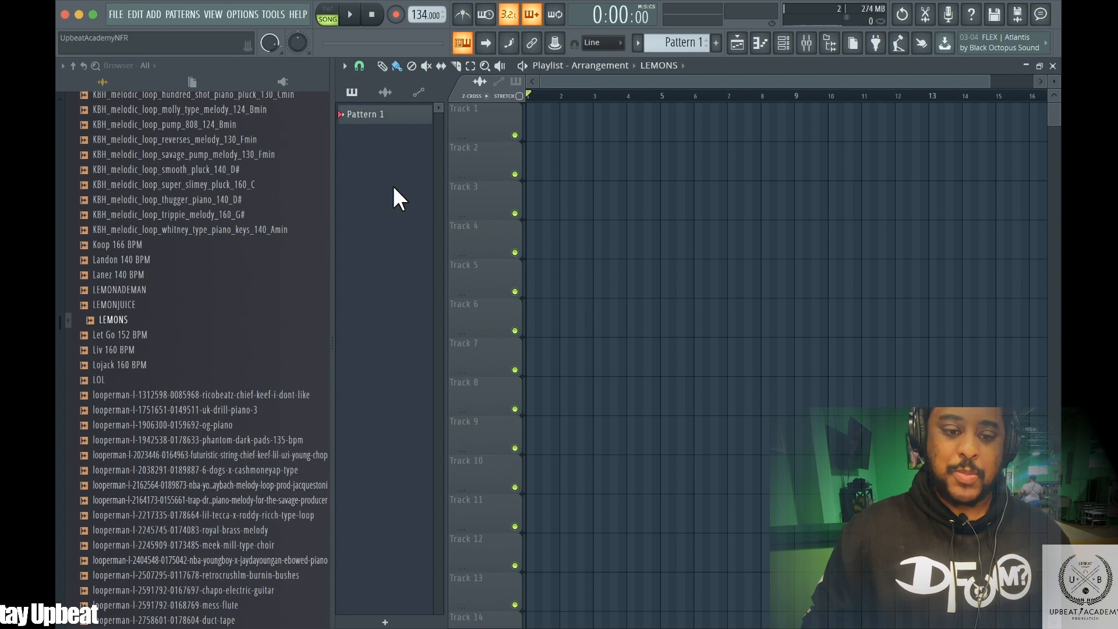
pyautogui.click(737, 43)
pyautogui.click(746, 49)
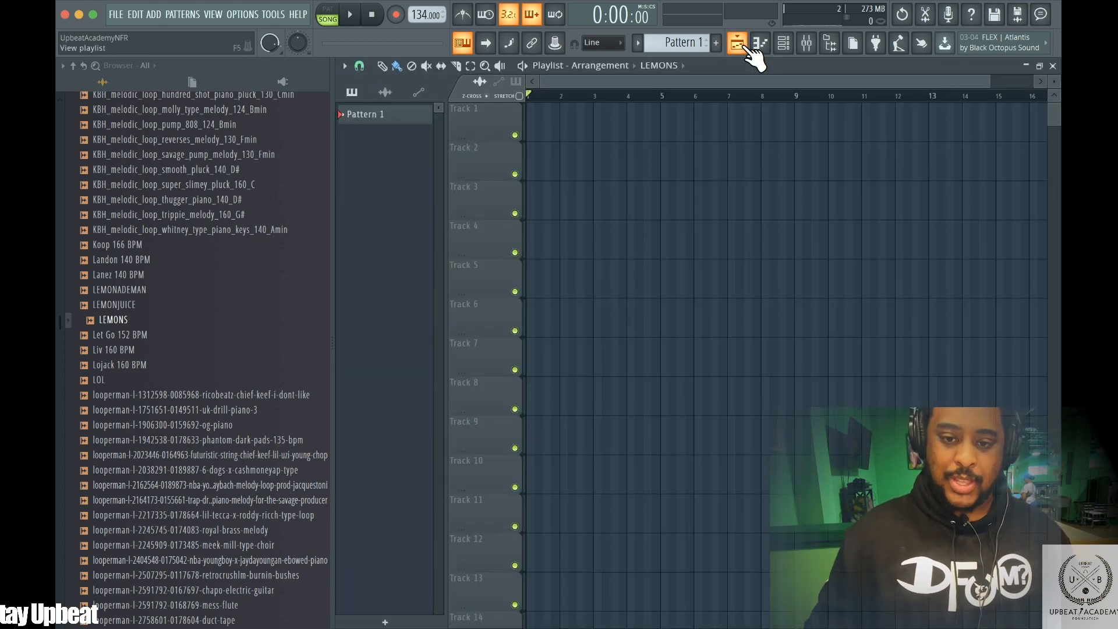
pyautogui.click(385, 92)
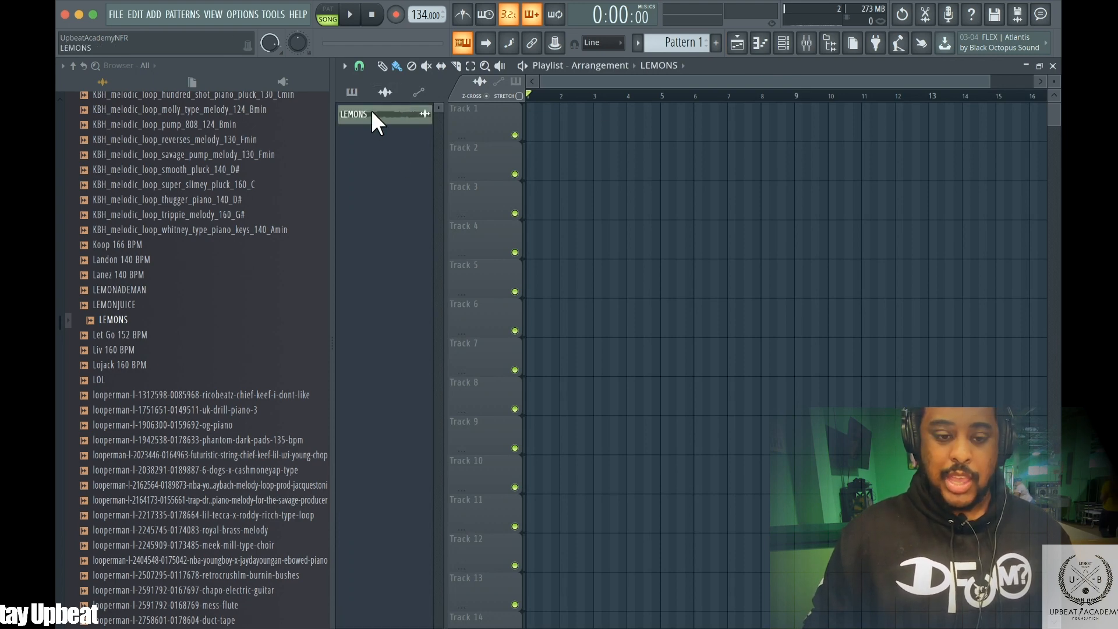
pyautogui.click(352, 92)
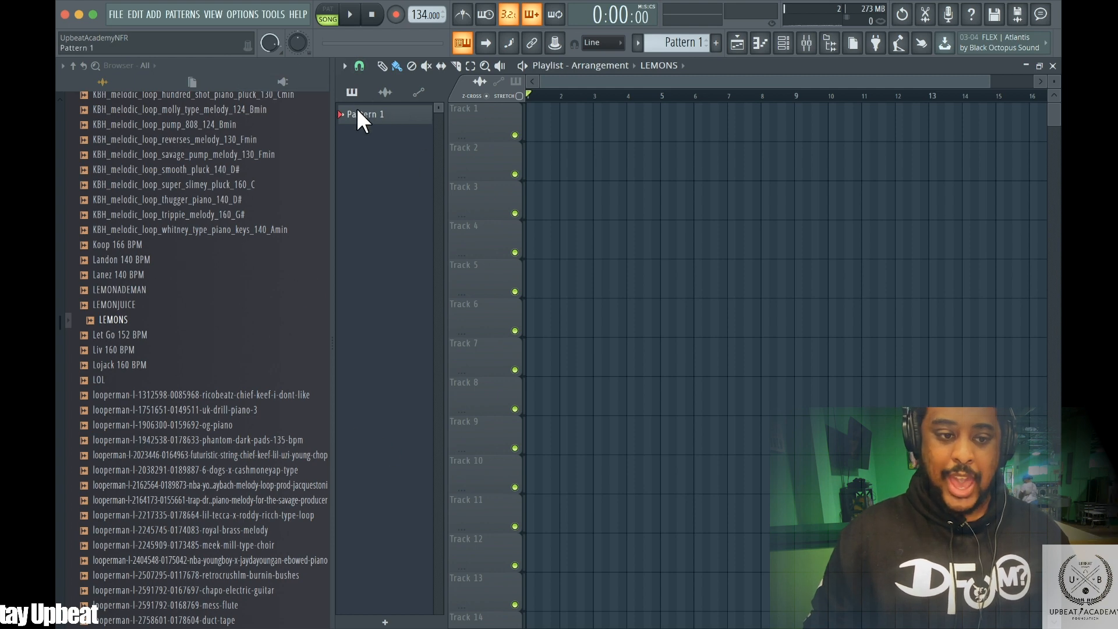
pyautogui.click(385, 92)
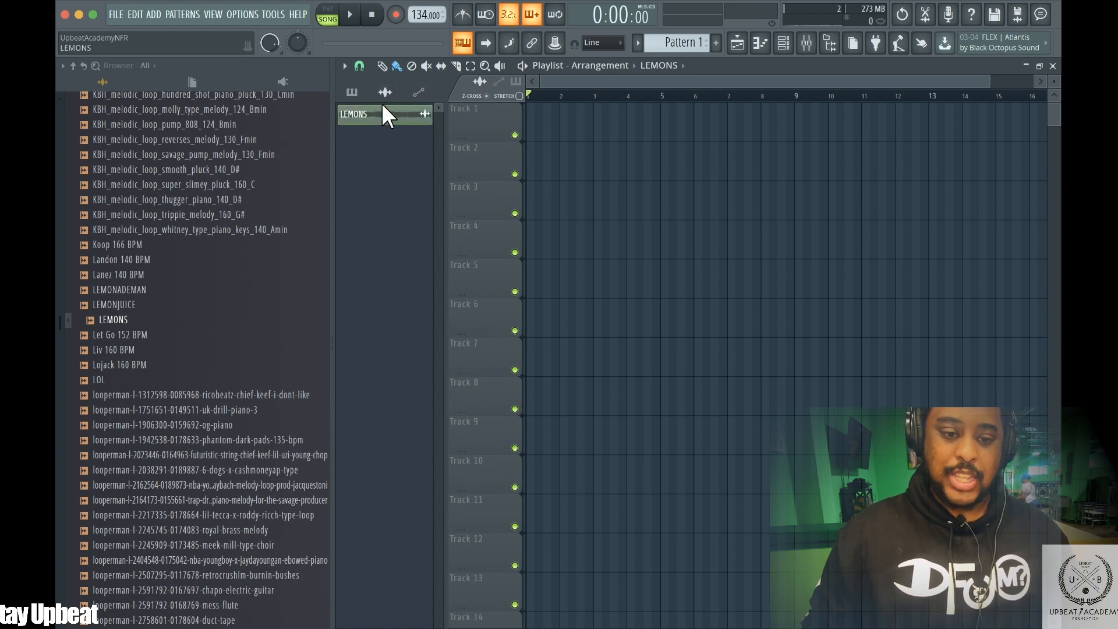
# Delete the LEMONS channel from the project
pyautogui.rightClick(384, 113)
pyautogui.click(407, 302)
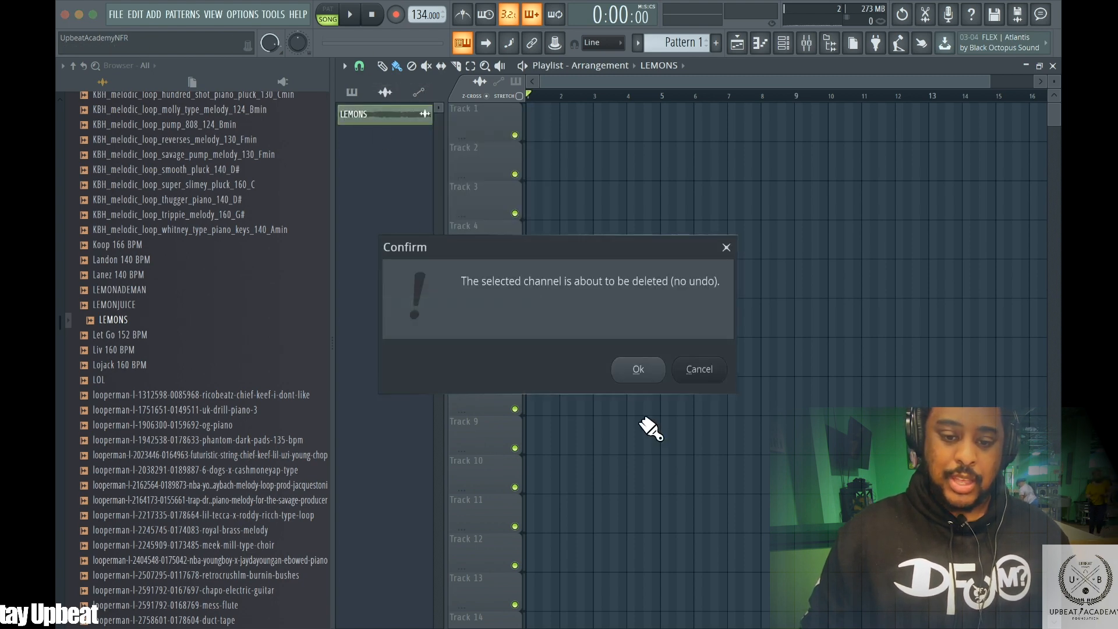
pyautogui.click(638, 370)
# Delete Pattern 1 from the playlist picker
pyautogui.click(352, 92)
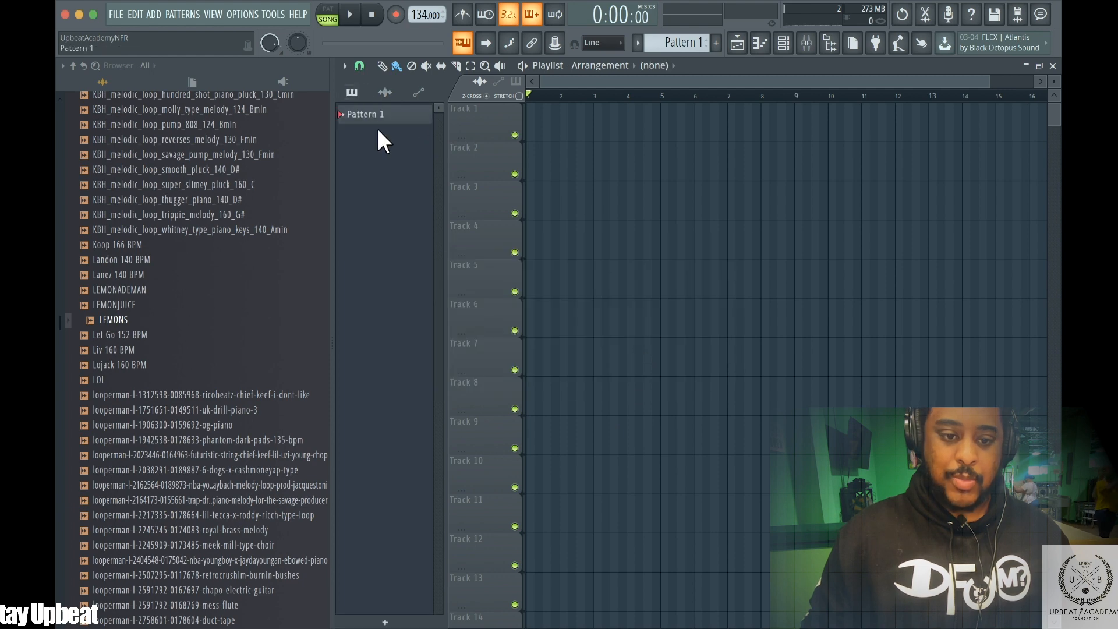
pyautogui.rightClick(372, 113)
pyautogui.click(428, 336)
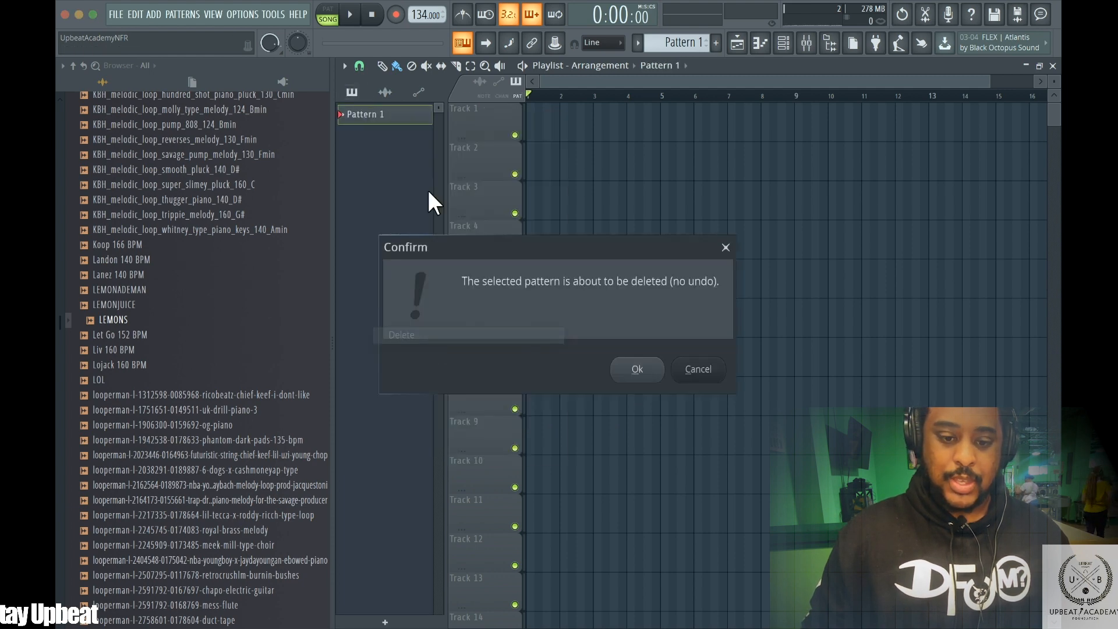
pyautogui.click(638, 371)
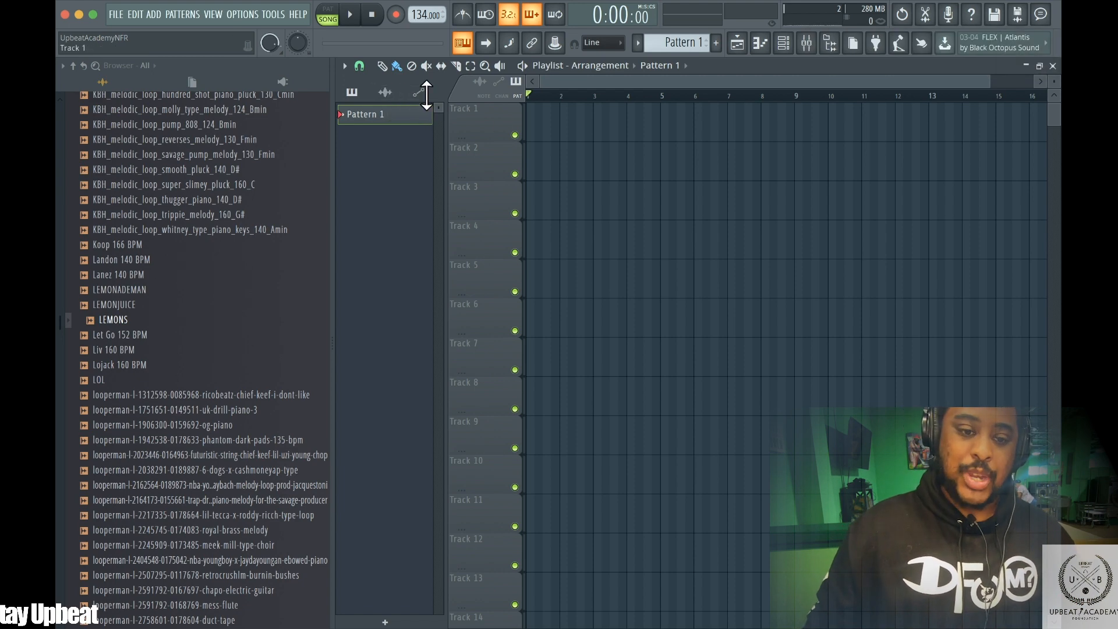
pyautogui.click(386, 94)
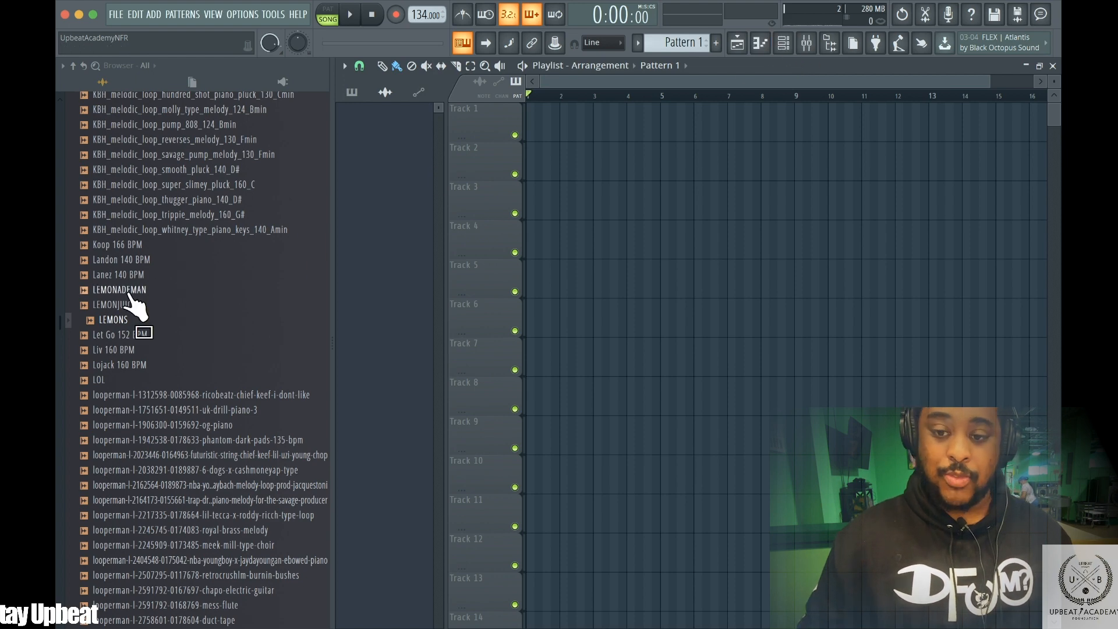
pyautogui.moveTo(118, 291); pyautogui.dragTo(382, 165)
pyautogui.scroll(-10, 167, 322)
pyautogui.scroll(-6, 222, 352)
pyautogui.scroll(8, 163, 314)
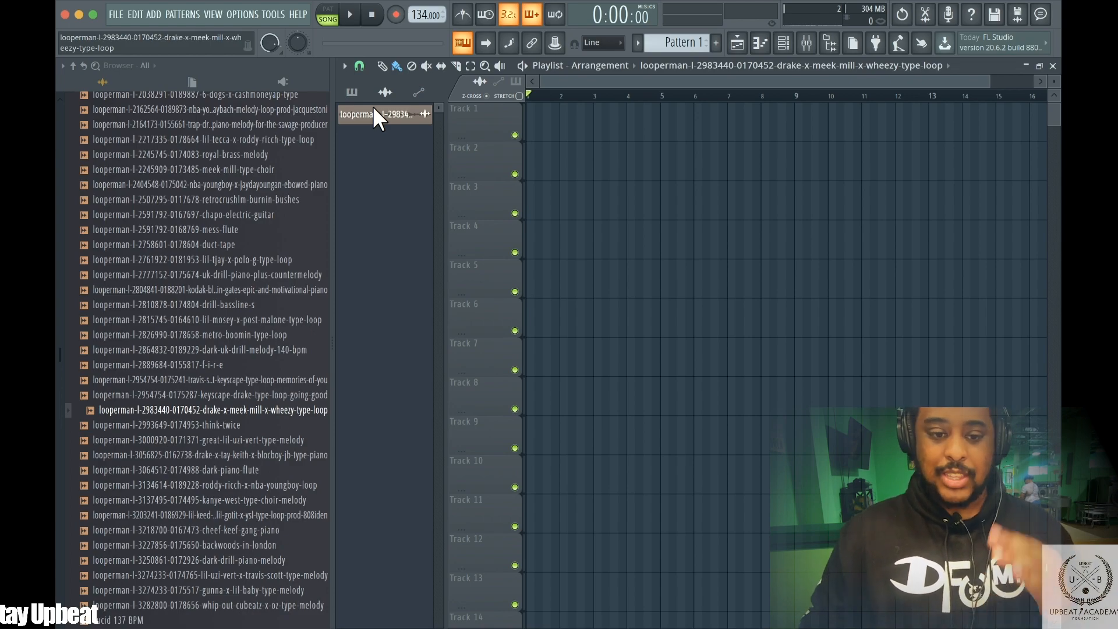
# Place the drake-x-meek-mill-x-wheezy loop clip at the start of Track 1 in the playlist
pyautogui.click(356, 93)
pyautogui.click(385, 93)
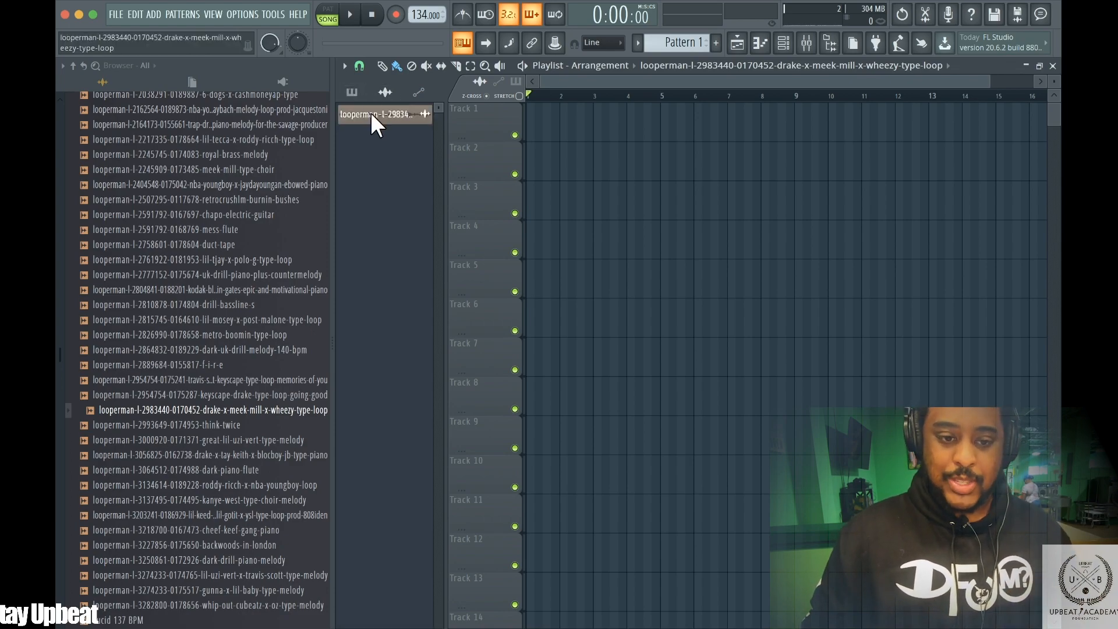
pyautogui.moveTo(358, 113); pyautogui.dragTo(530, 106)
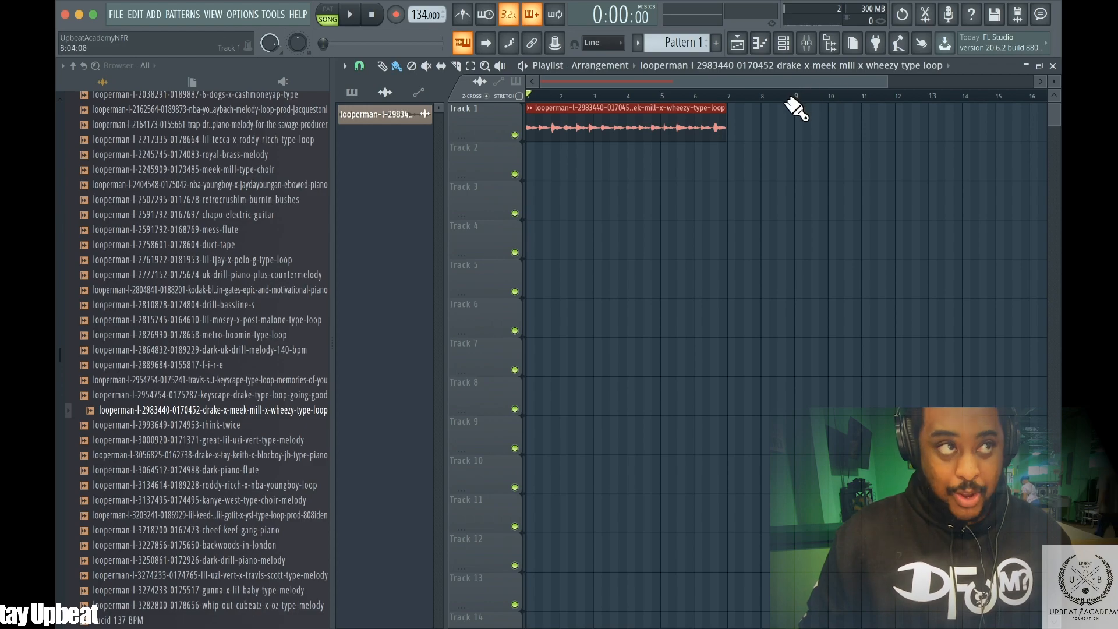
# Open the loop's sample settings and raise the time-stretch Time knob to lengthen the clip
pyautogui.doubleClick(653, 113)
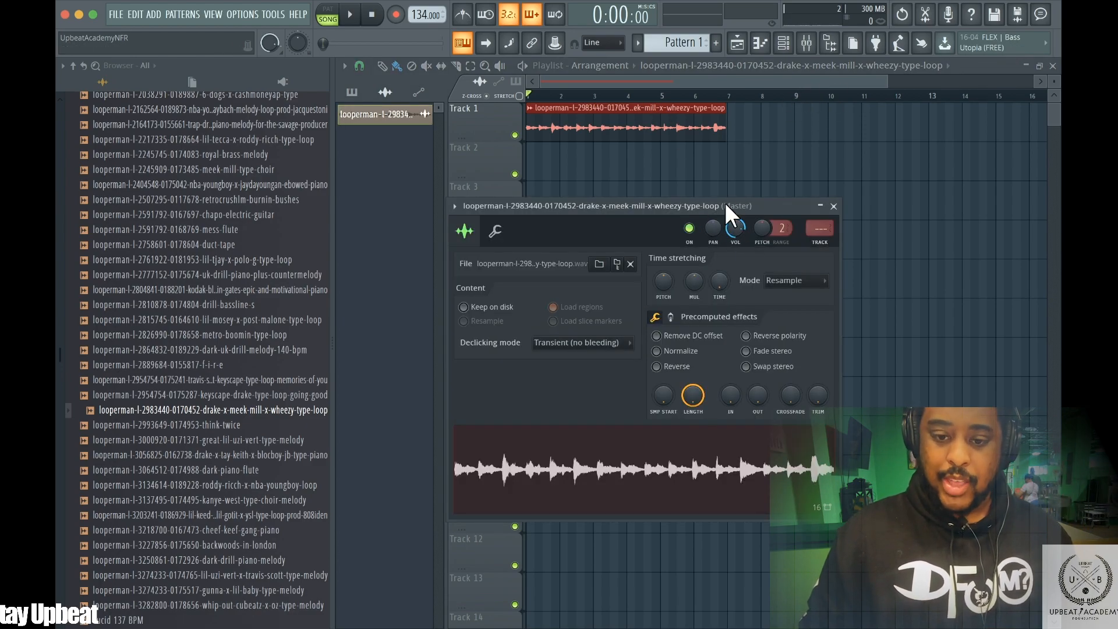
pyautogui.click(834, 205)
pyautogui.click(701, 146)
pyautogui.rightClick(755, 157)
pyautogui.doubleClick(681, 117)
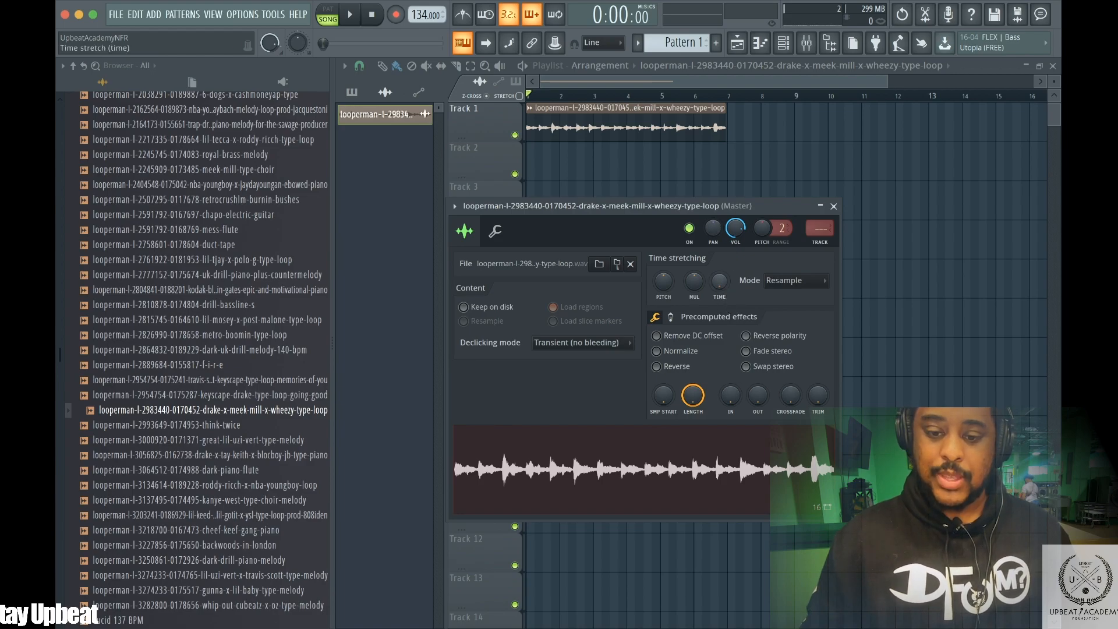
pyautogui.moveTo(719, 281)
pyautogui.mouseDown()
pyautogui.moveTo(719, 241)
pyautogui.moveTo(719, 270)
pyautogui.mouseUp()
pyautogui.moveTo(719, 282); pyautogui.dragTo(719, 263)
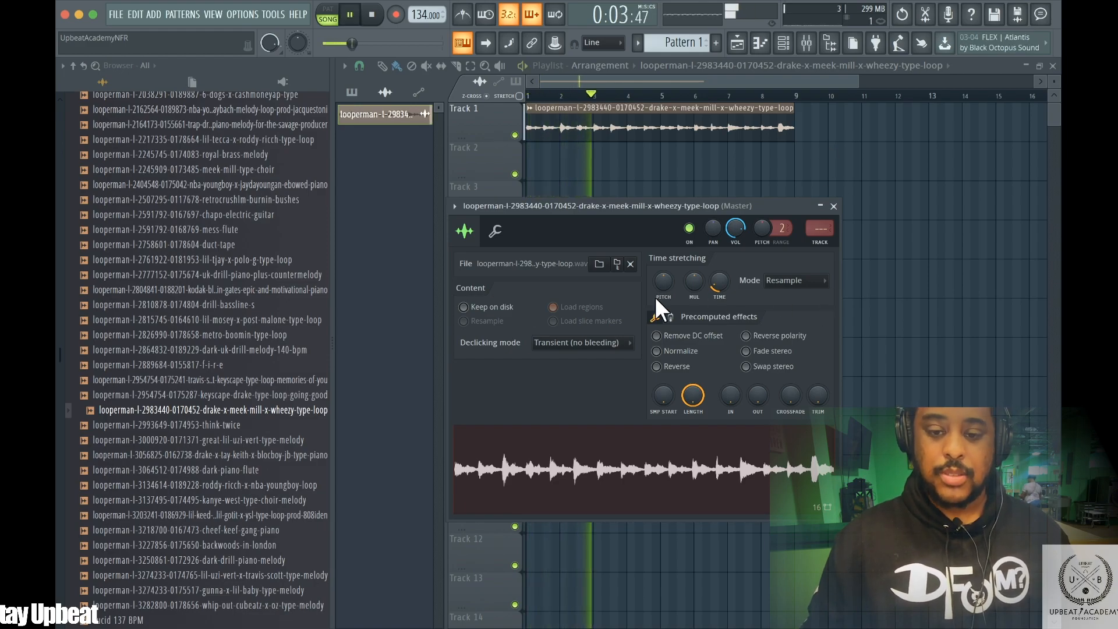
pyautogui.press('space')
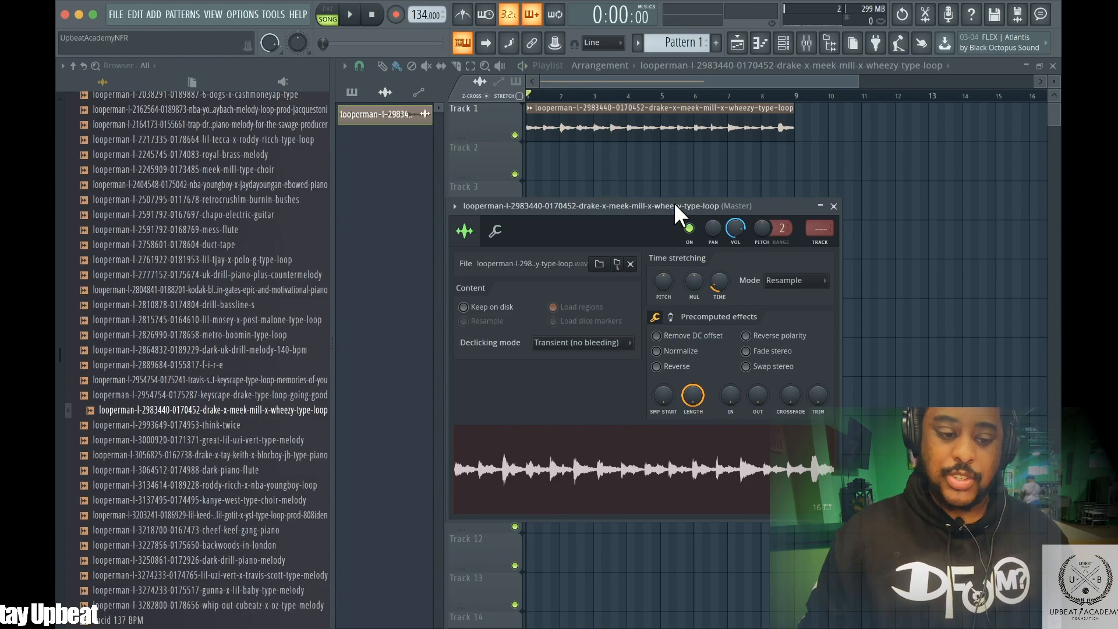
# Play the arrangement from the start to audition the stretched loop on Track 1
pyautogui.moveTo(146, 409); pyautogui.dragTo(507, 304)
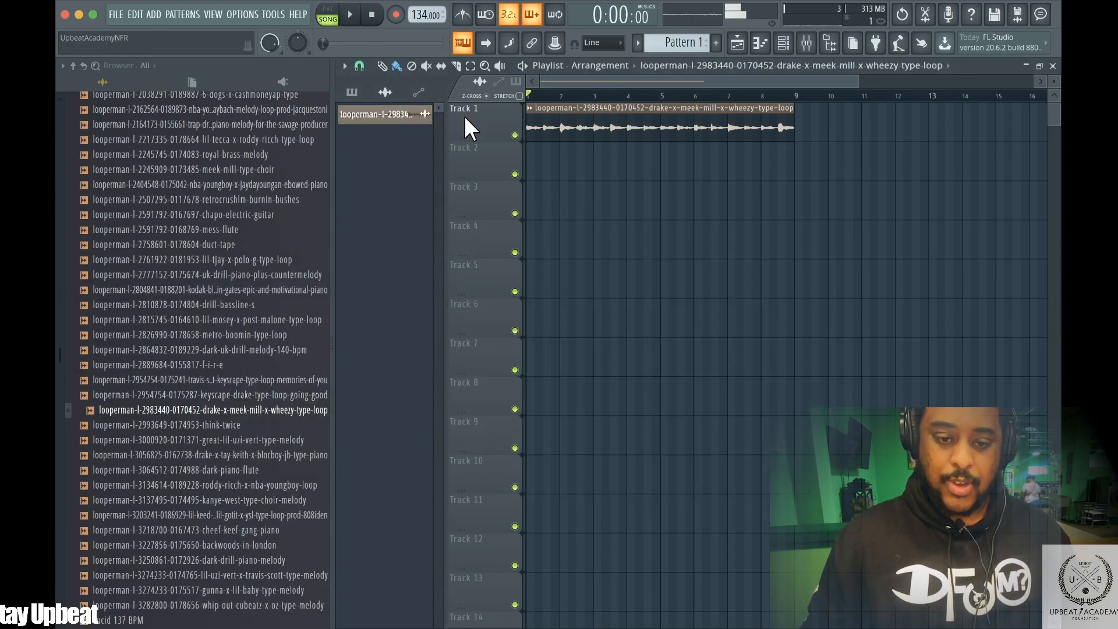
pyautogui.press('space')
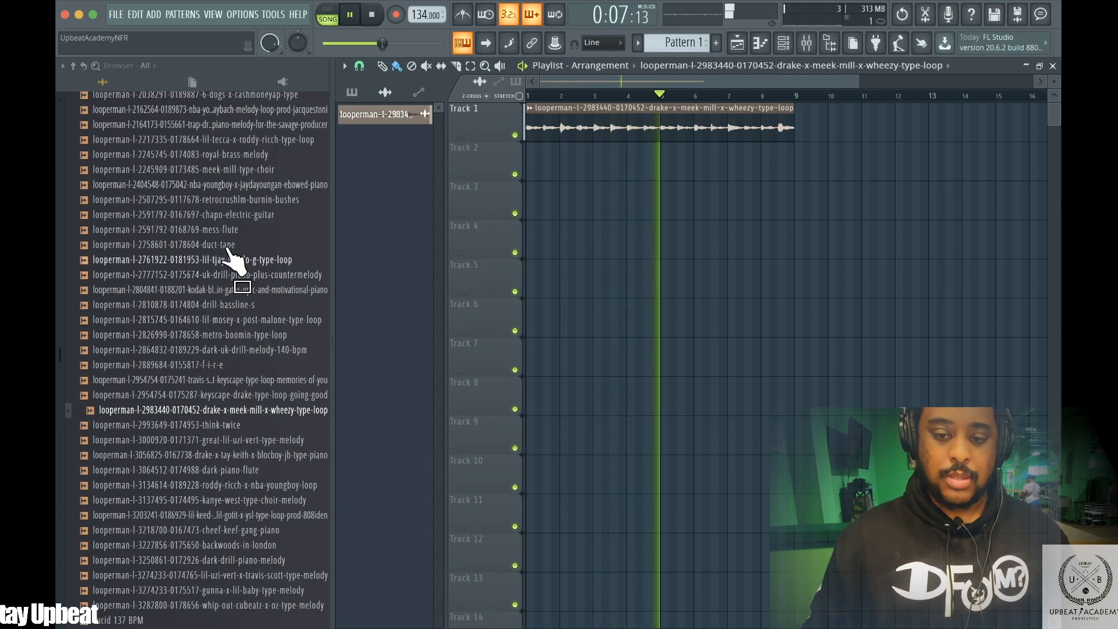
pyautogui.scroll(3, 216, 229)
pyautogui.scroll(3, 211, 220)
pyautogui.press('space')
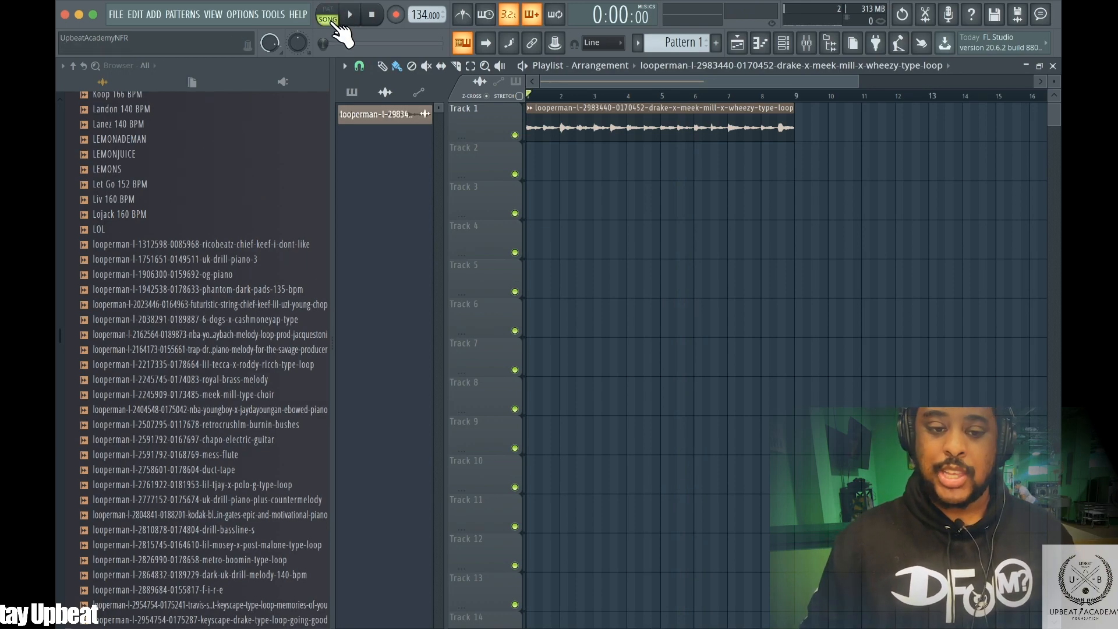
# Switch to song mode and play the arrangement to audition the stretched loop
pyautogui.click(328, 16)
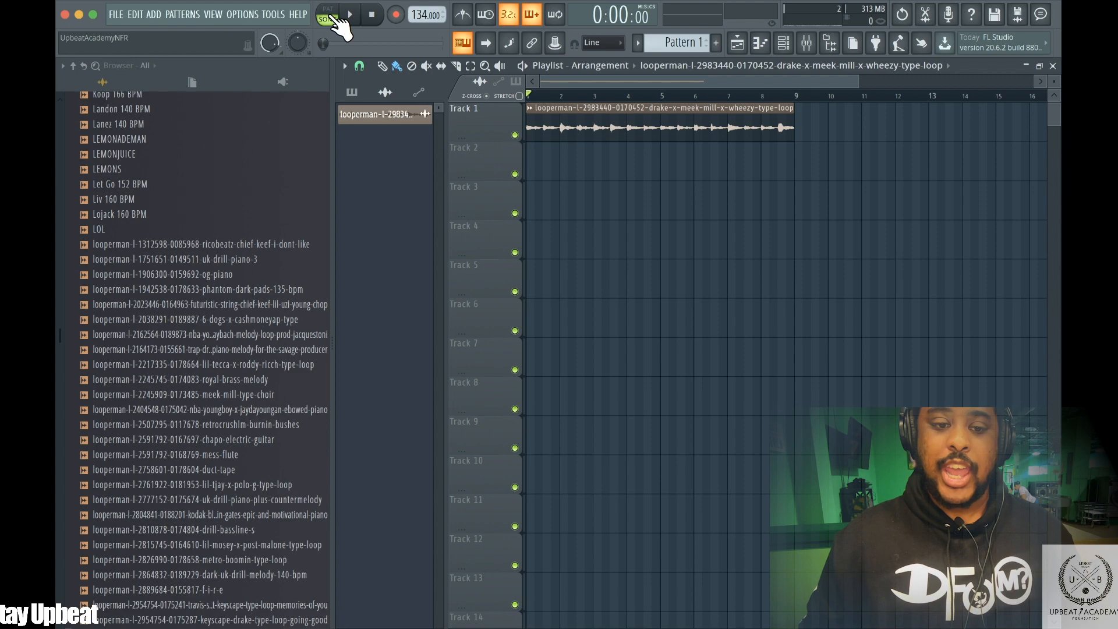
pyautogui.click(797, 47)
pyautogui.click(796, 46)
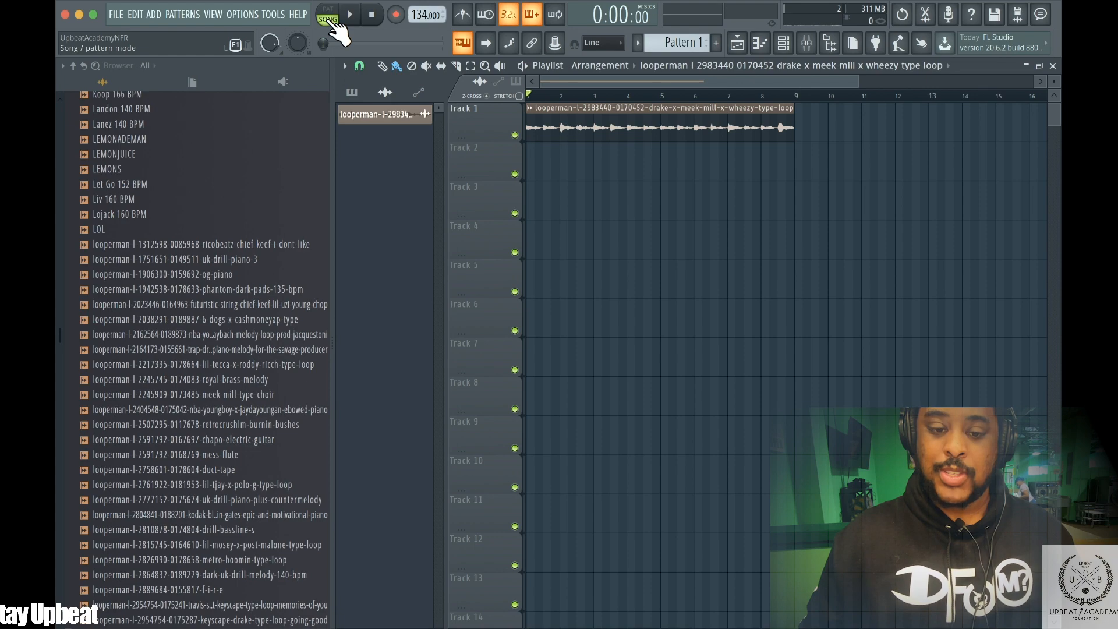
pyautogui.press('space')
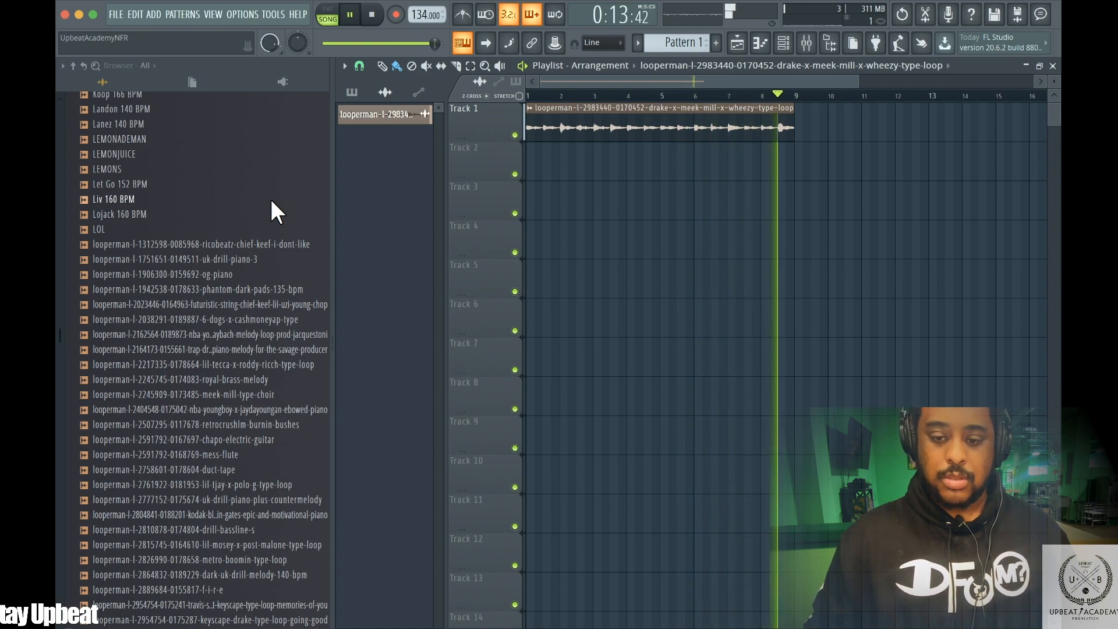
pyautogui.press('space')
# Open the melody loop clip's sample settings and play the arrangement to hear it
pyautogui.scroll(10, 148, 137)
pyautogui.scroll(15, 146, 152)
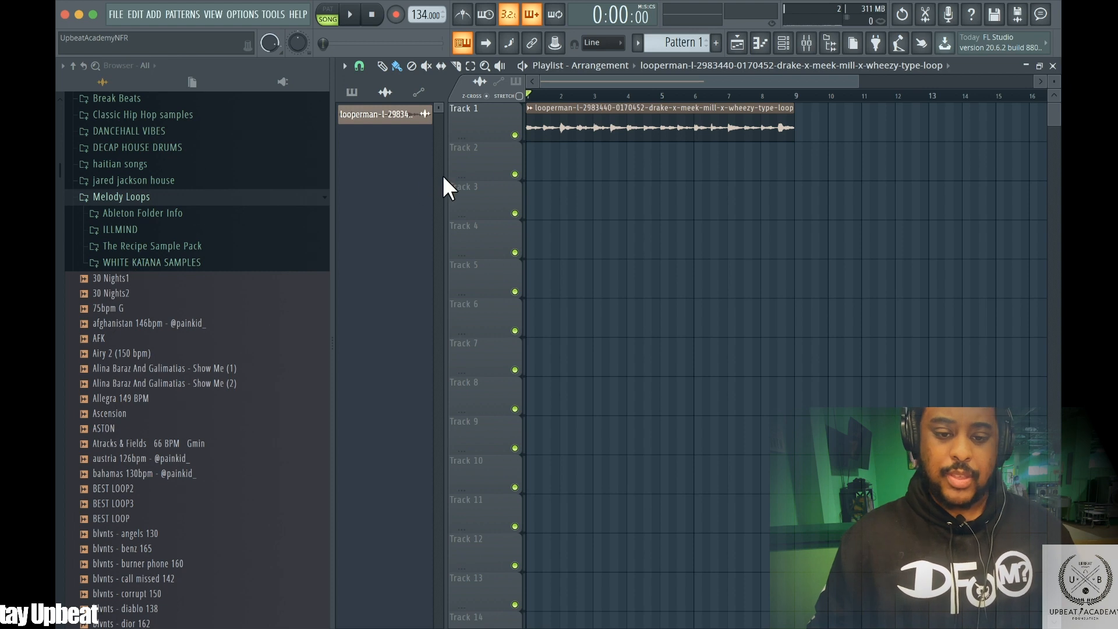
pyautogui.doubleClick(568, 120)
pyautogui.press('space')
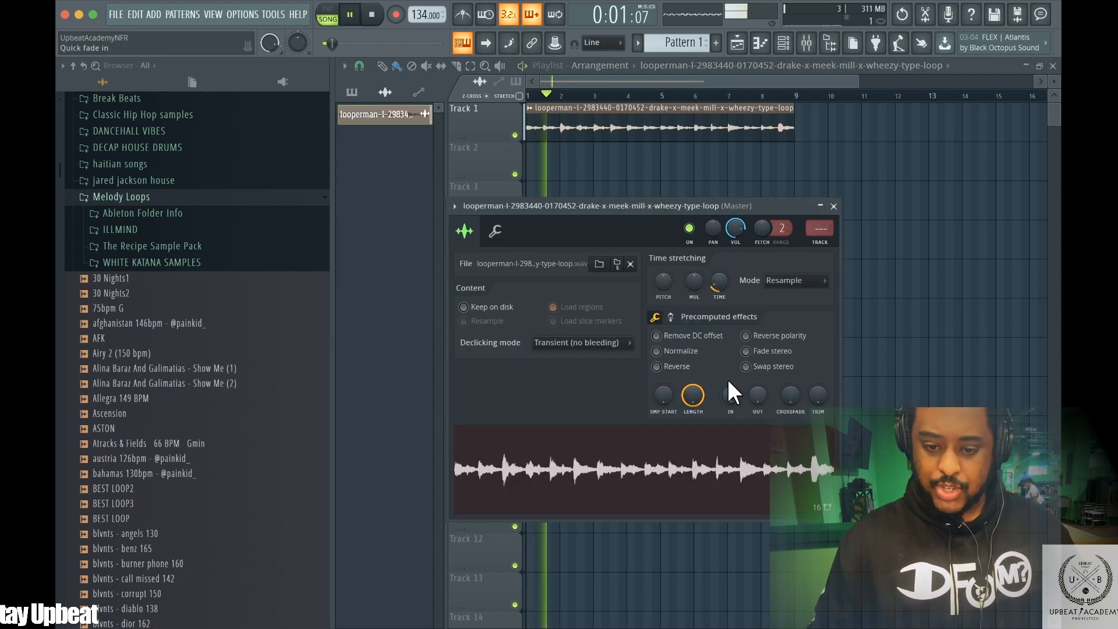
pyautogui.press('space')
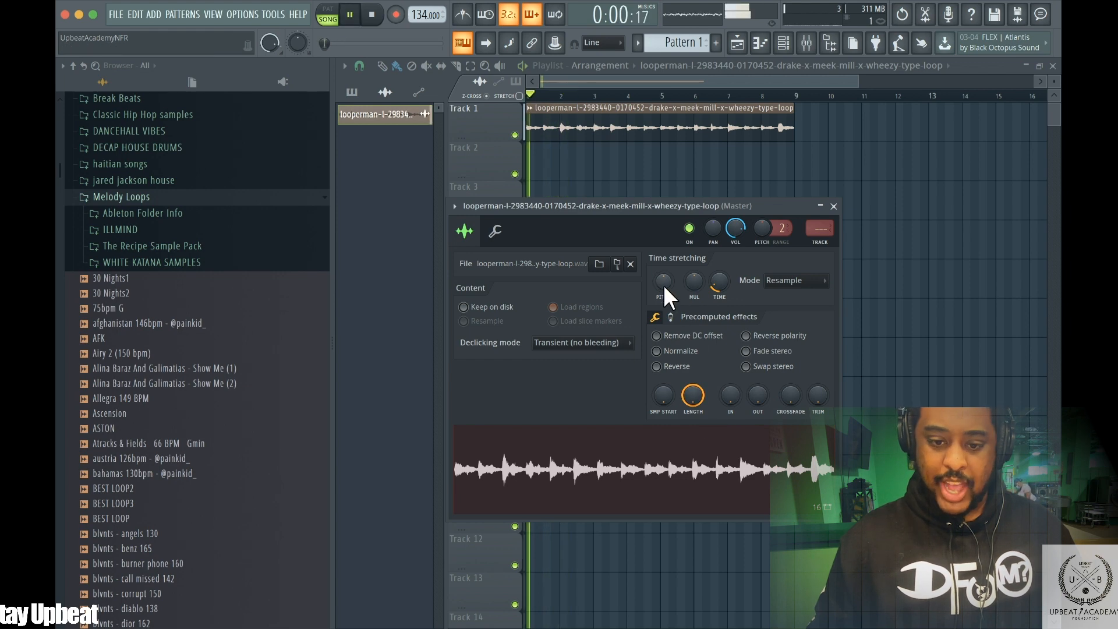
pyautogui.press('space')
# Set the melody loop's time-stretching mode to Stretch and restart playback
pyautogui.click(789, 281)
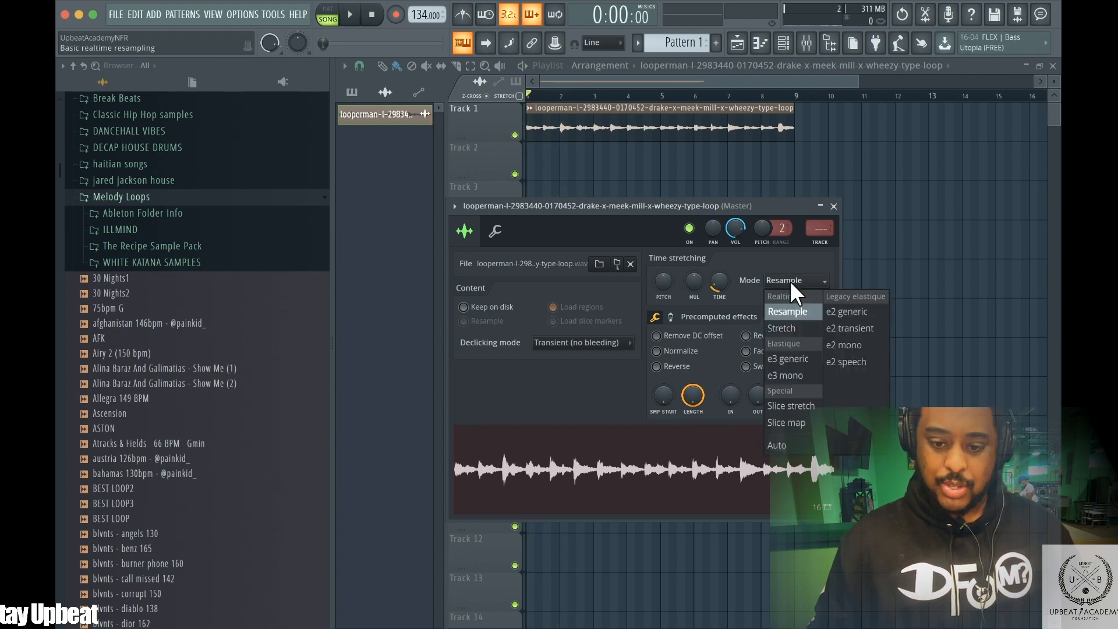
pyautogui.click(791, 278)
pyautogui.click(791, 276)
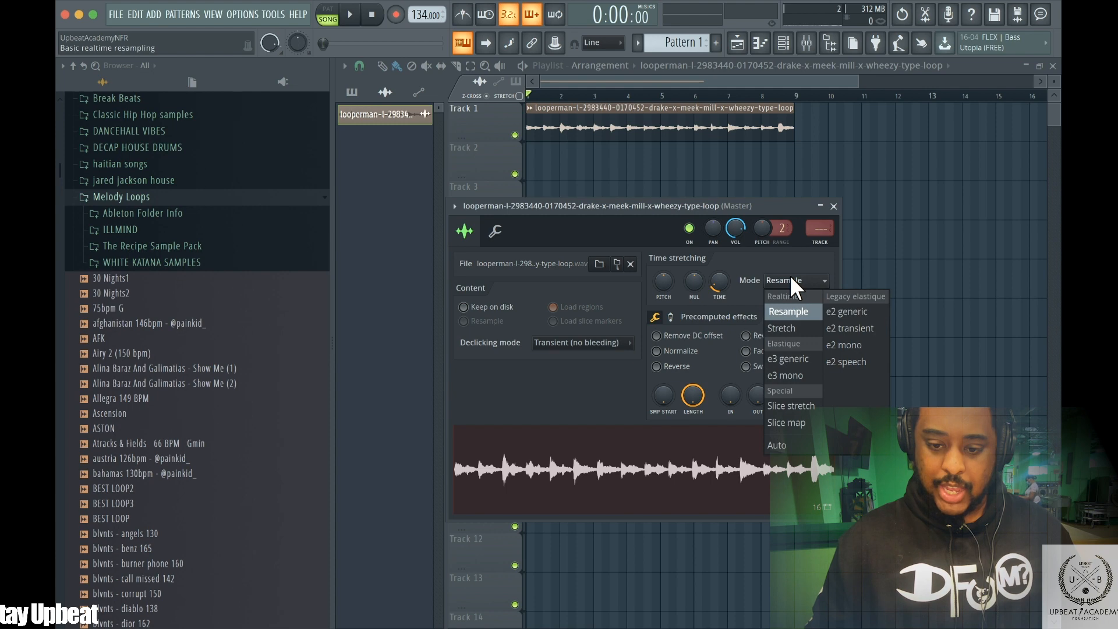
pyautogui.click(783, 326)
pyautogui.press('space')
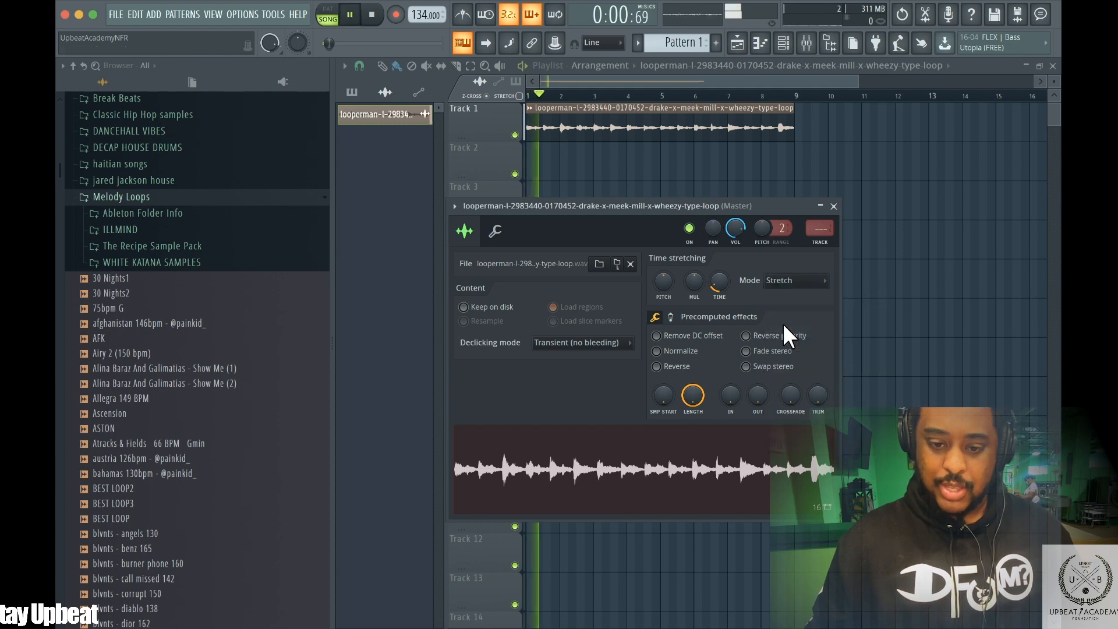
# Adjust the melody loop's time-stretch Pitch knob while auditioning playback
pyautogui.press('space')
pyautogui.press('space')
pyautogui.moveTo(654, 285)
pyautogui.mouseDown()
pyautogui.moveTo(654, 309)
pyautogui.moveTo(641, 269)
pyautogui.mouseUp()
pyautogui.press('space')
pyautogui.press('space')
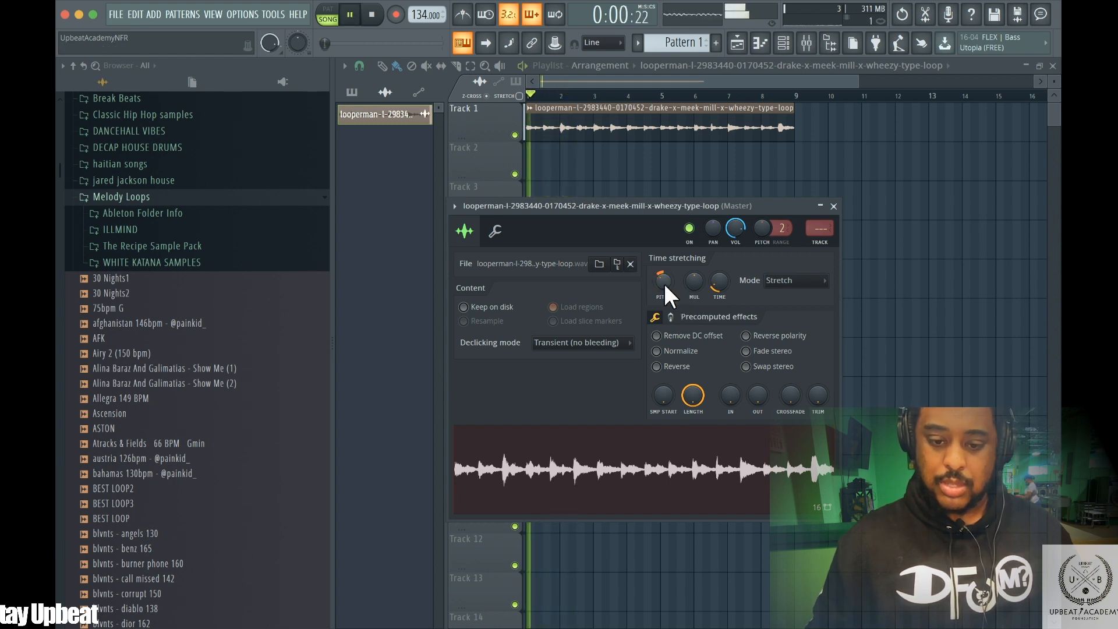
pyautogui.press('space')
pyautogui.press('space')
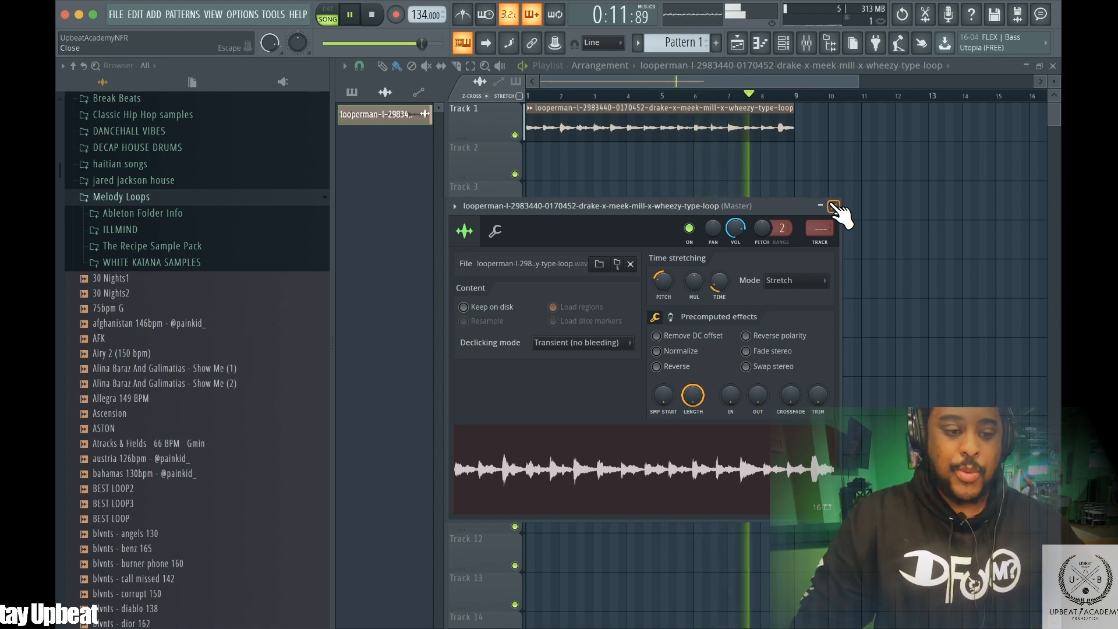
# Browse the sample folders for a percussion loop in the Splice Sounds packs
pyautogui.click(153, 262)
pyautogui.scroll(8, 175, 268)
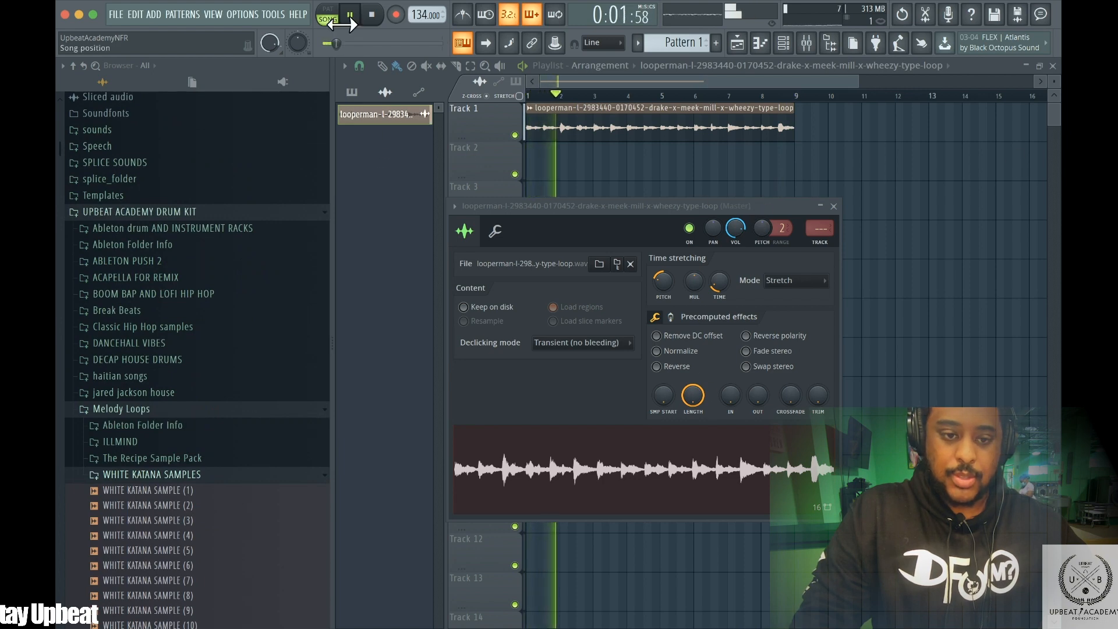
pyautogui.click(381, 22)
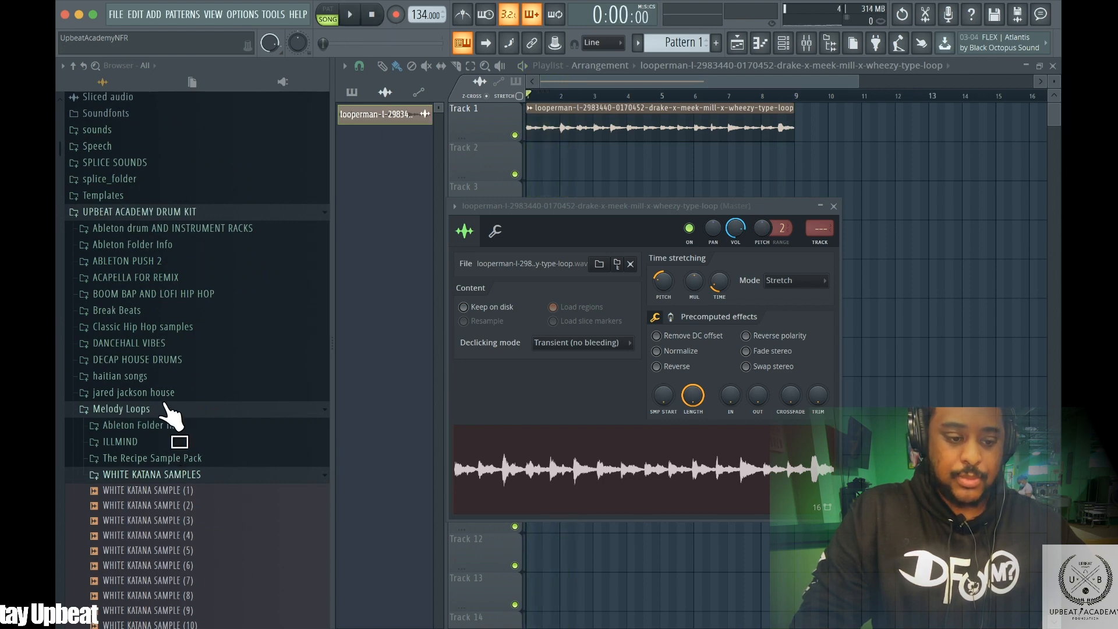
pyautogui.click(164, 407)
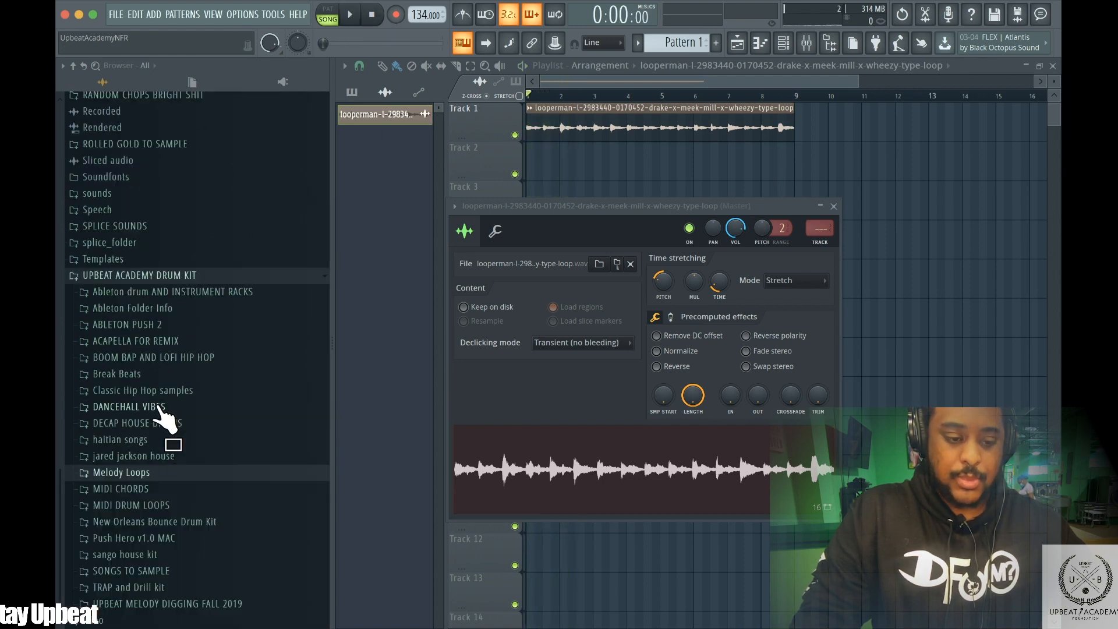
pyautogui.click(162, 589)
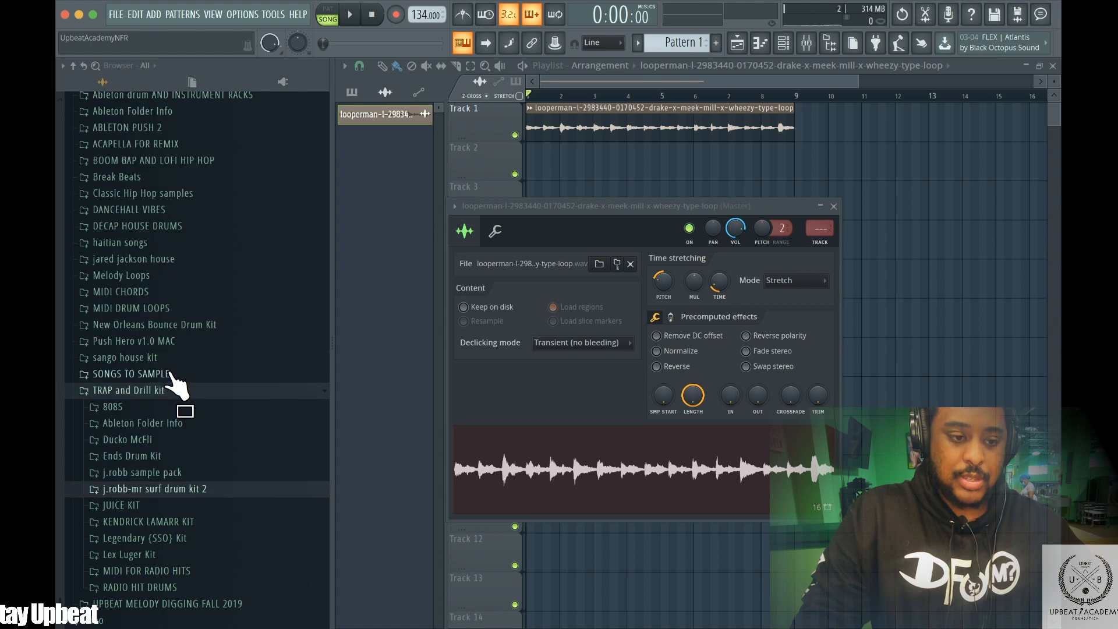
pyautogui.scroll(10, 174, 384)
pyautogui.click(129, 530)
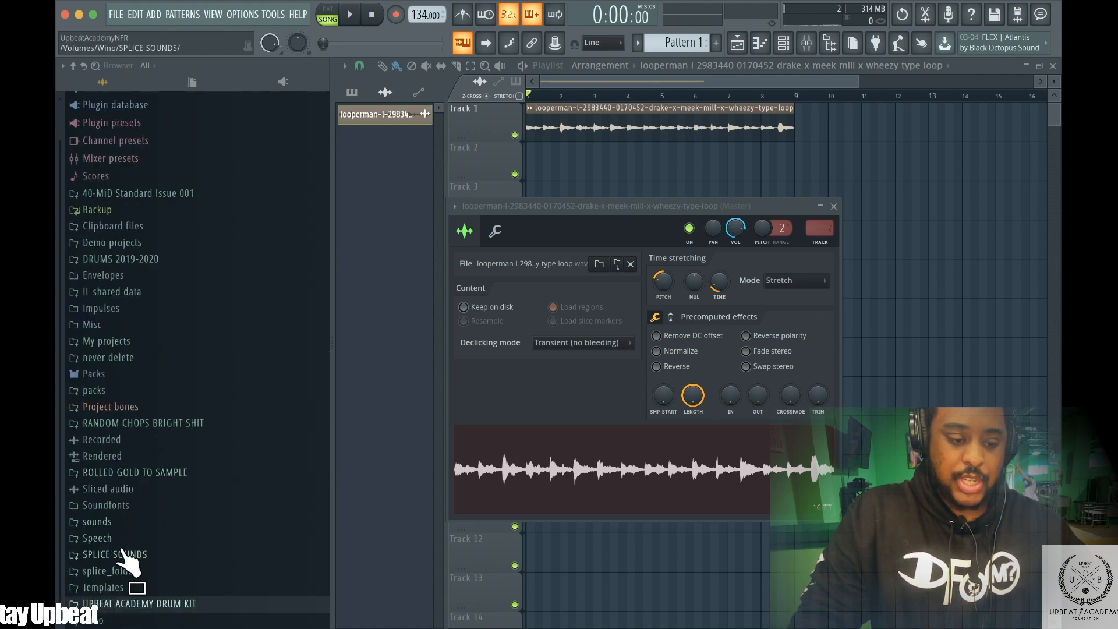
pyautogui.click(128, 554)
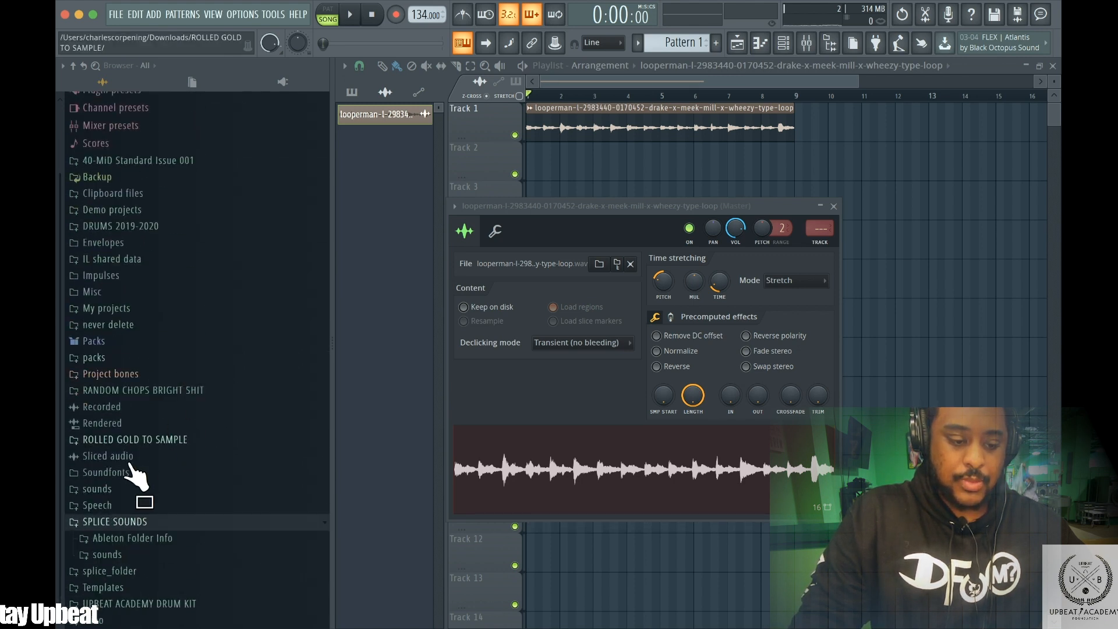
pyautogui.click(108, 554)
pyautogui.click(114, 554)
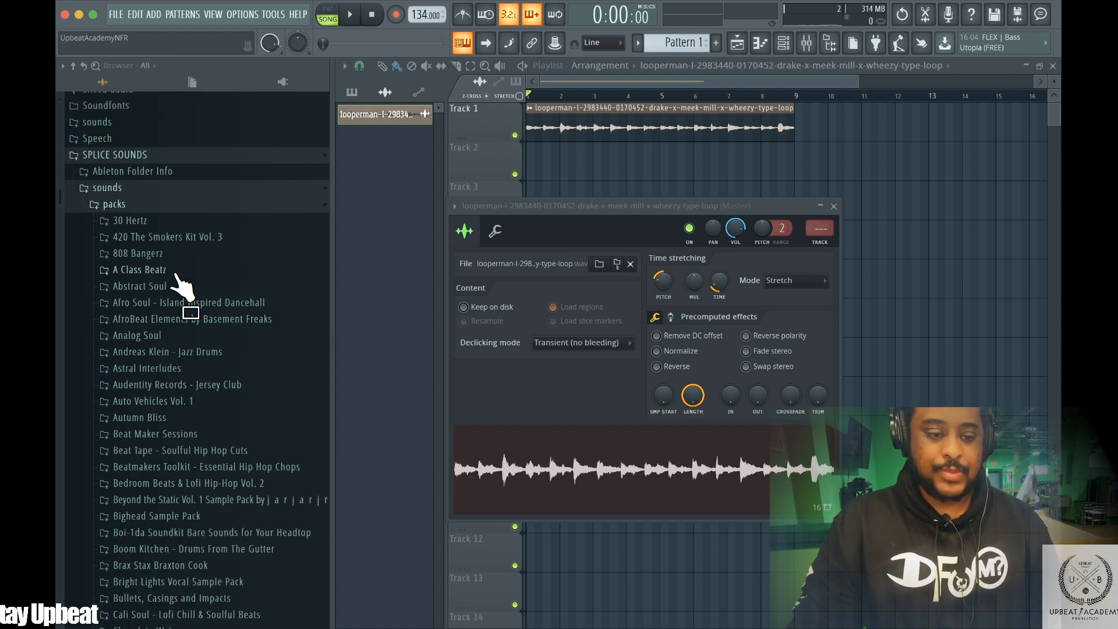
pyautogui.scroll(-3, 177, 285)
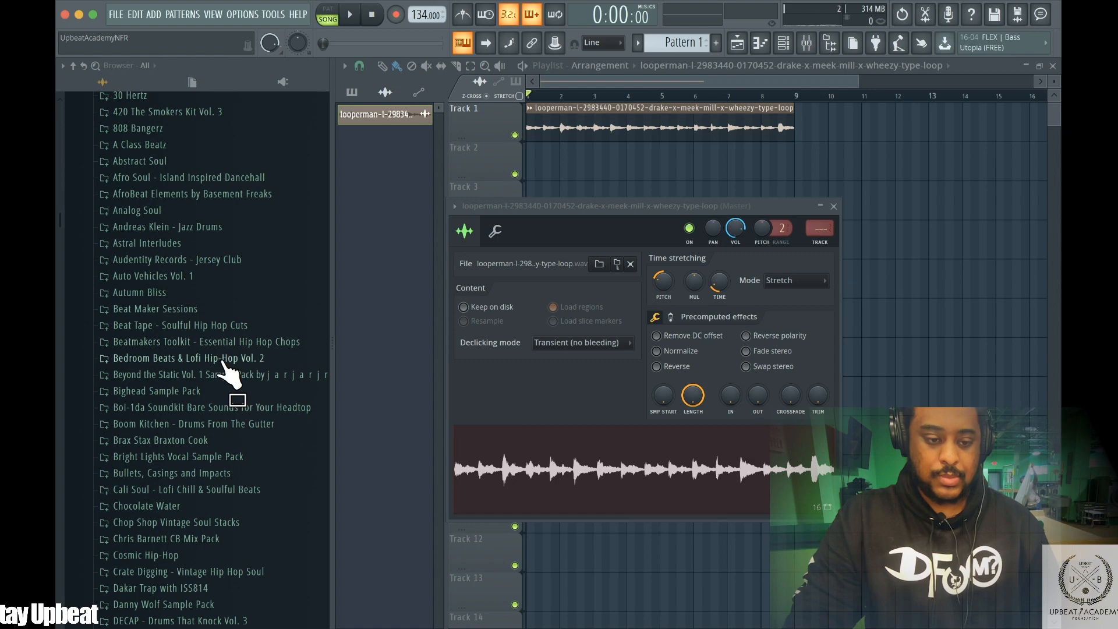
pyautogui.scroll(-3, 216, 381)
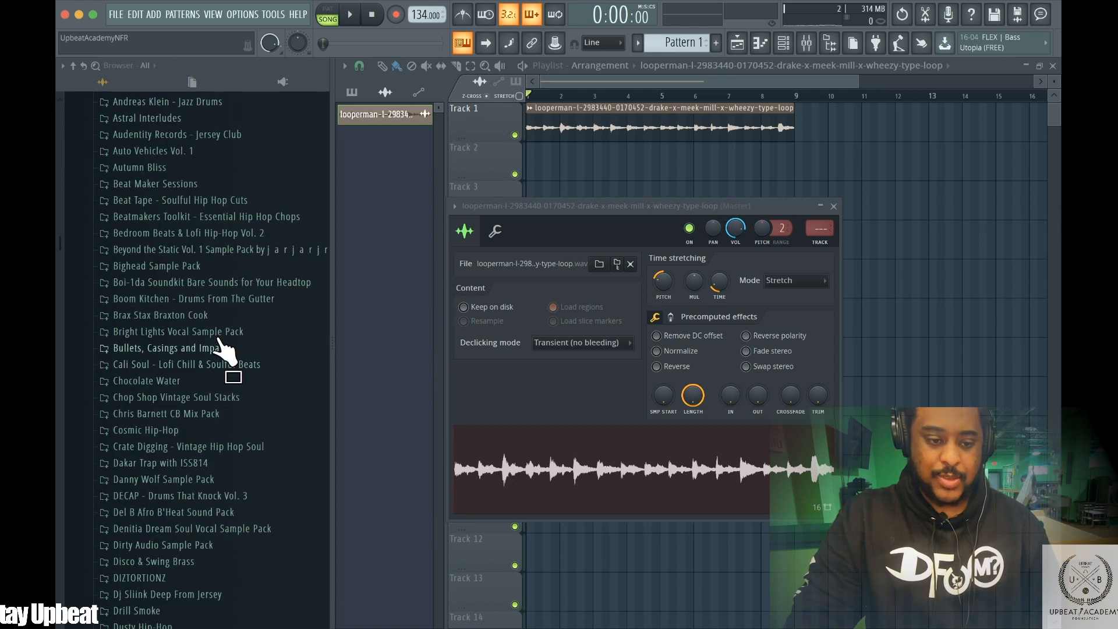
# Open Boom Kitchen's PercLoops folder and place PercLoop_Graveyard3_142BPM at the start of Track 2
pyautogui.click(186, 299)
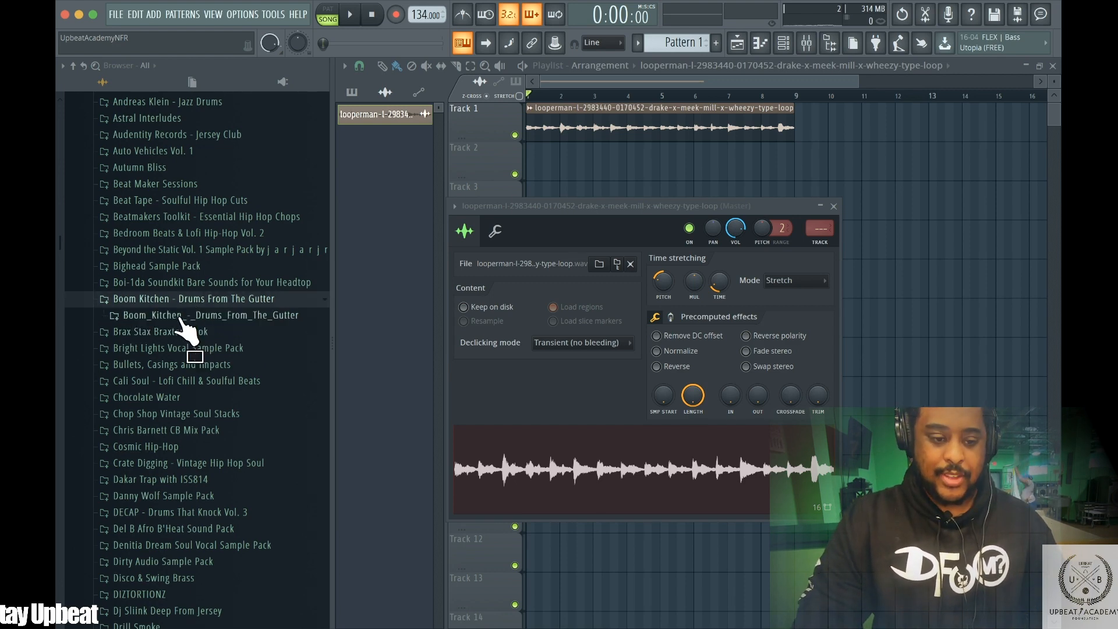
pyautogui.click(179, 315)
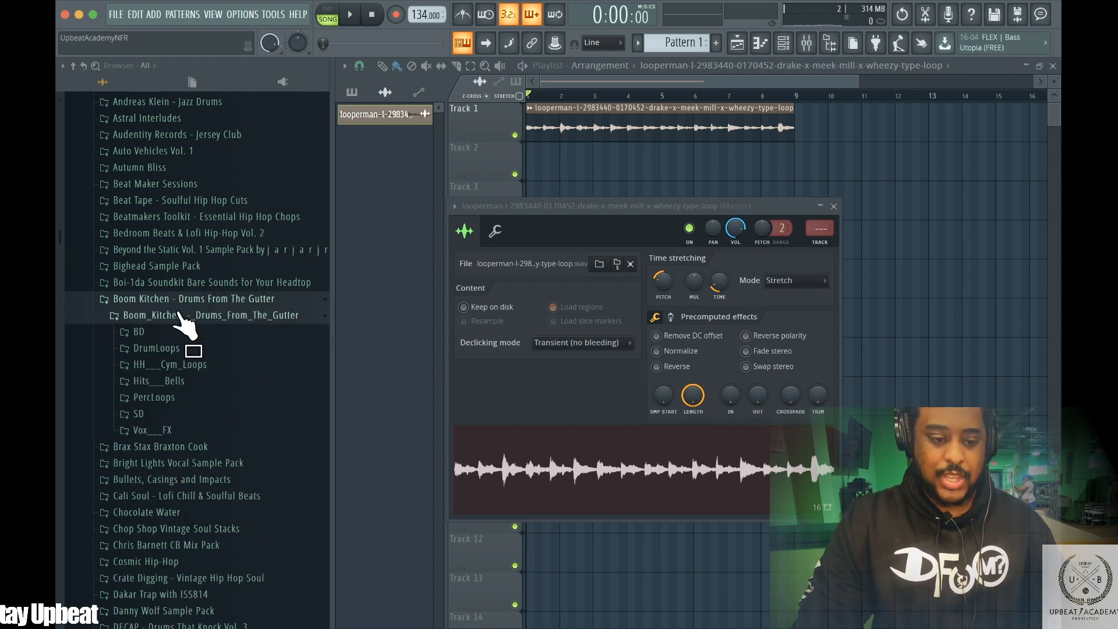
pyautogui.click(174, 400)
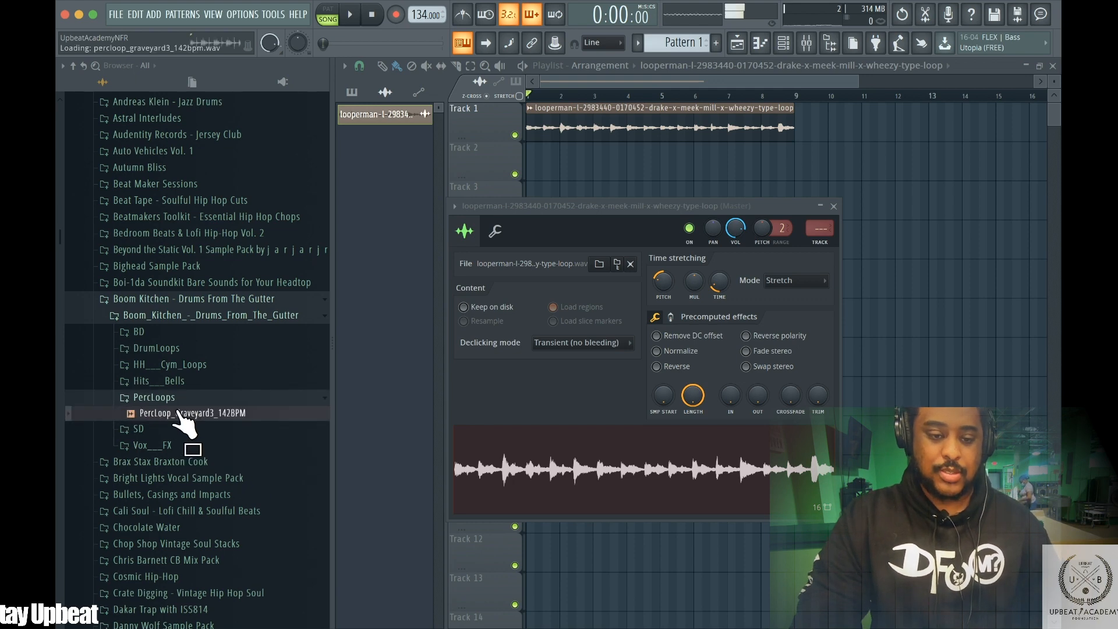
pyautogui.moveTo(175, 415); pyautogui.dragTo(542, 153)
# Open the perc loop's sample settings, adjust its time-stretch Time knob, audition it, and close the settings
pyautogui.doubleClick(545, 154)
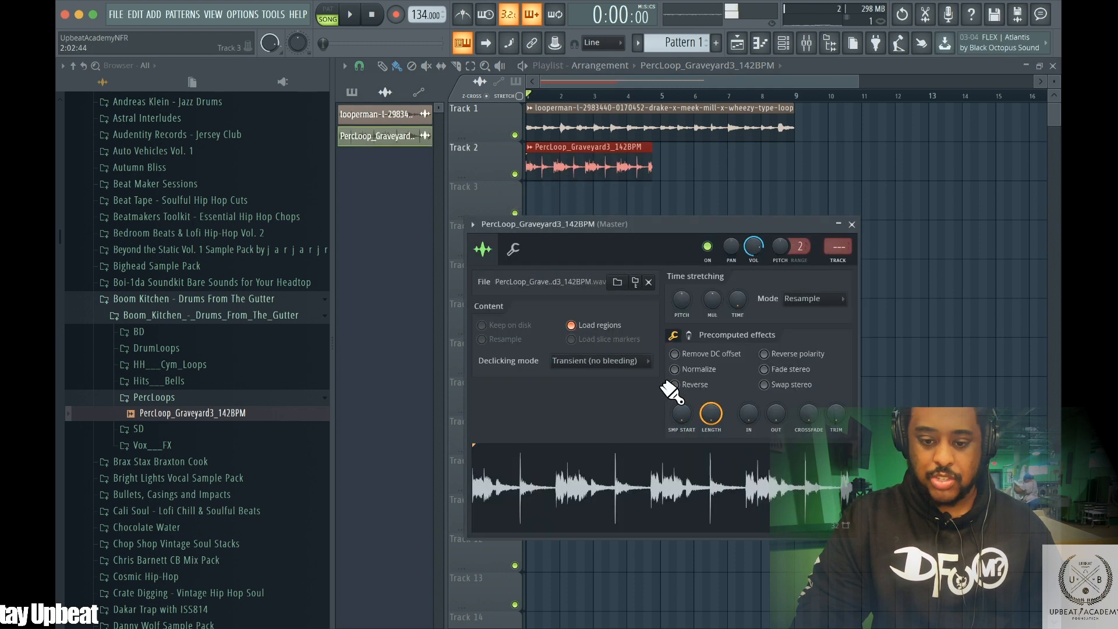
pyautogui.moveTo(747, 307)
pyautogui.mouseDown()
pyautogui.moveTo(748, 298)
pyautogui.moveTo(747, 317)
pyautogui.mouseUp()
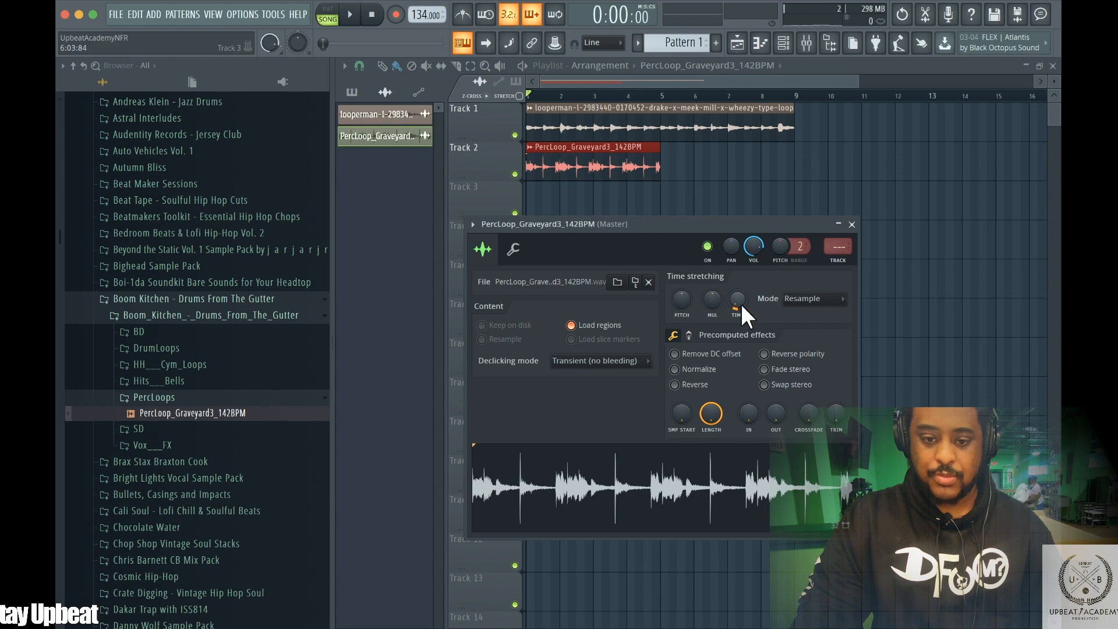
pyautogui.press('space')
pyautogui.press('space')
pyautogui.press('space')
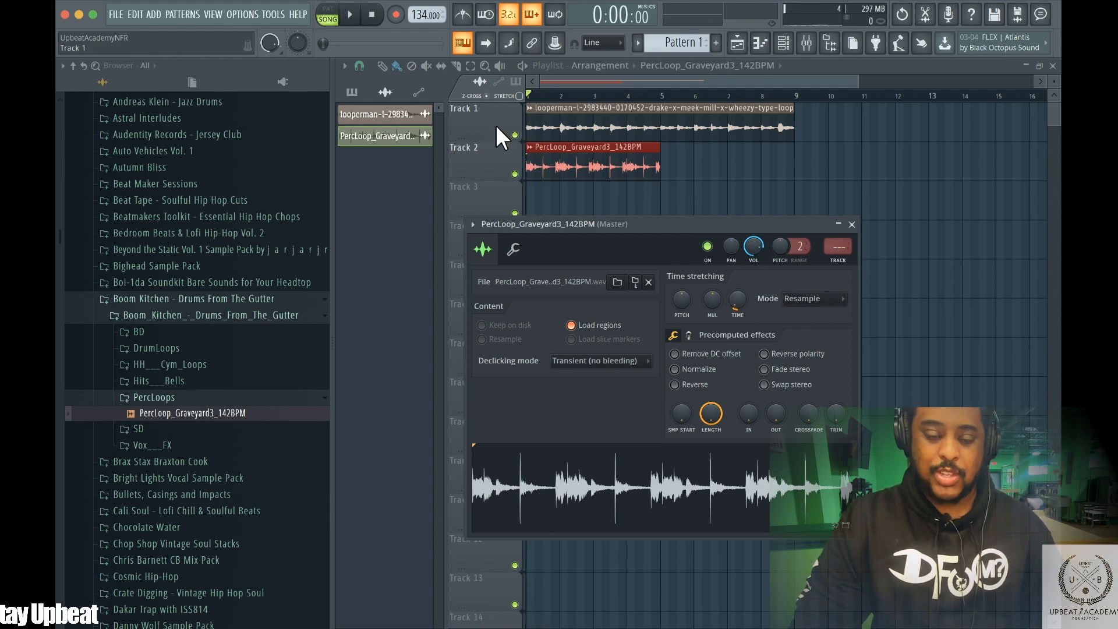
pyautogui.press('Escape')
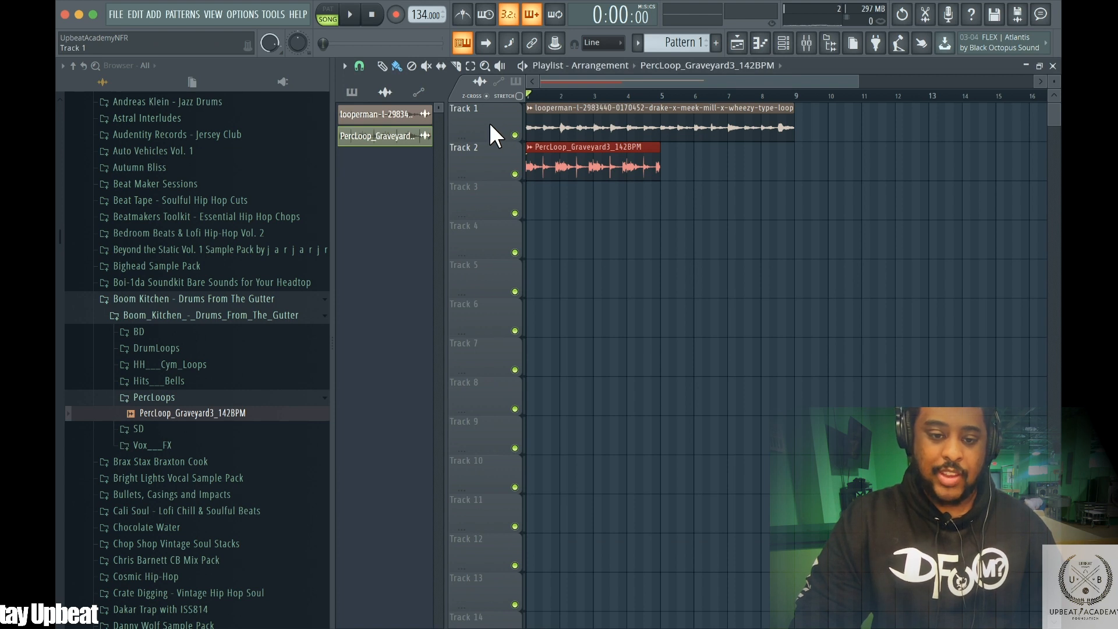
# Set Track 1's track mode to an audio track routed to Insert 1
pyautogui.rightClick(481, 116)
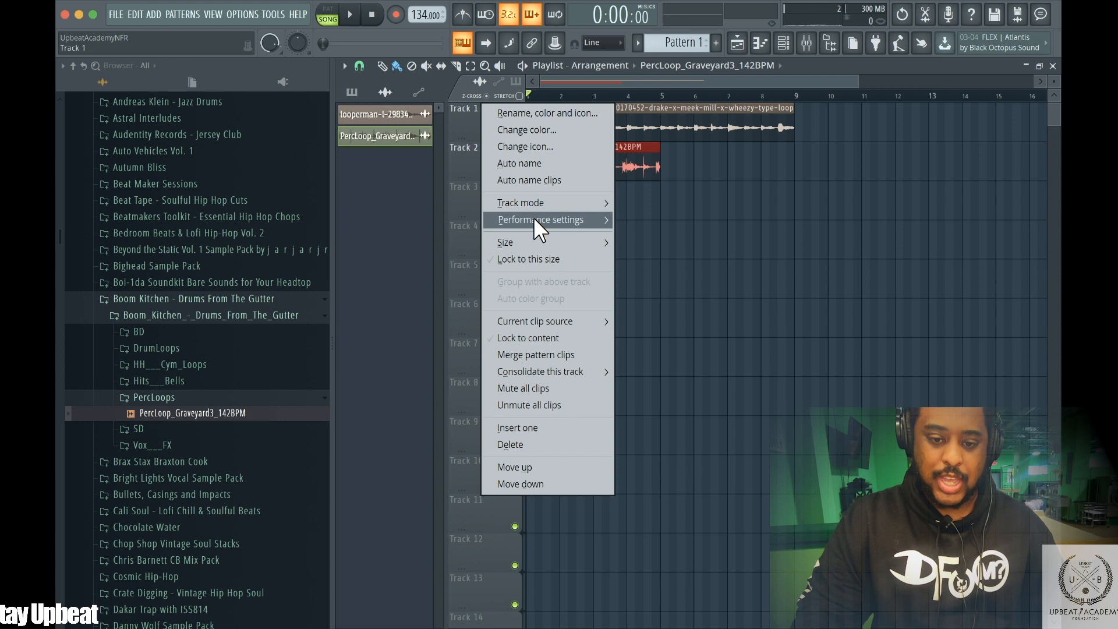
pyautogui.moveTo(533, 218)
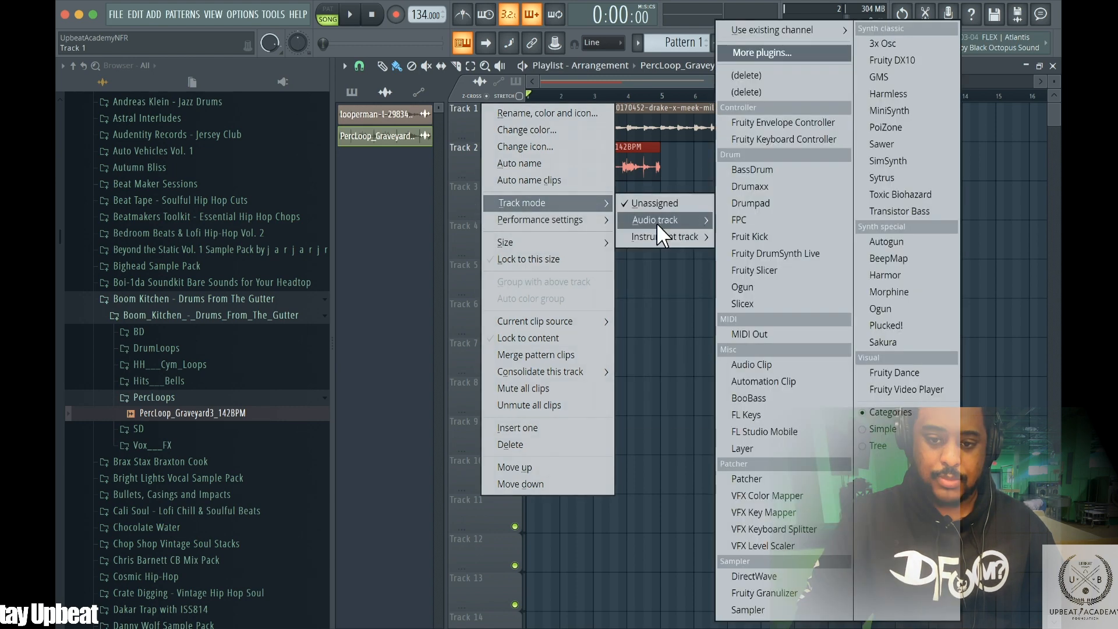
pyautogui.moveTo(656, 222)
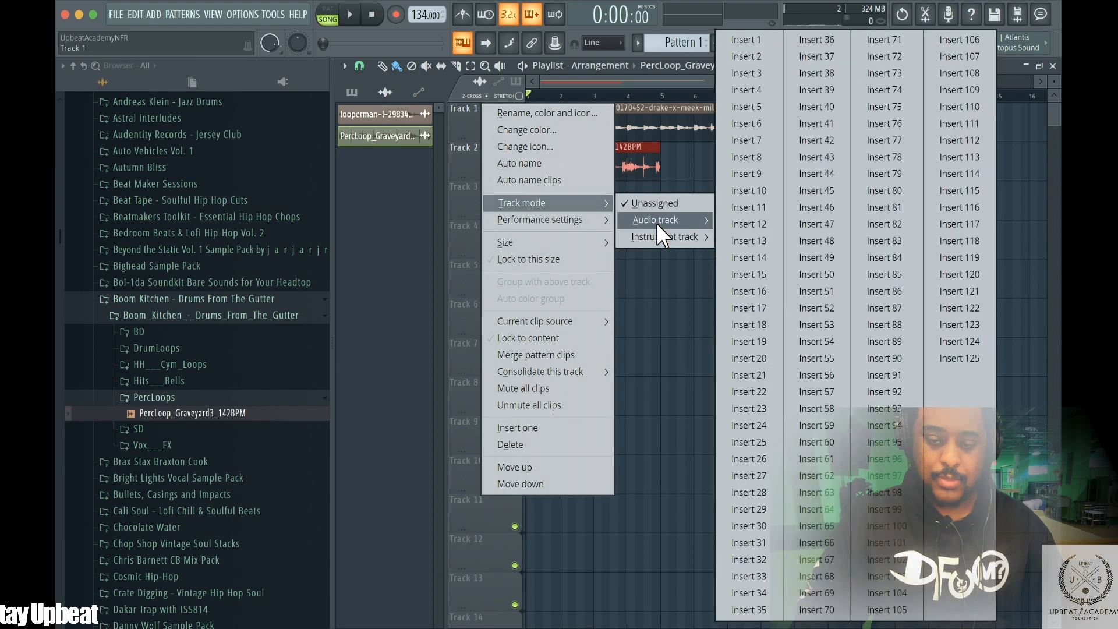
pyautogui.click(744, 40)
# Set Track 2's track mode to an audio track routed to Insert 2
pyautogui.rightClick(494, 162)
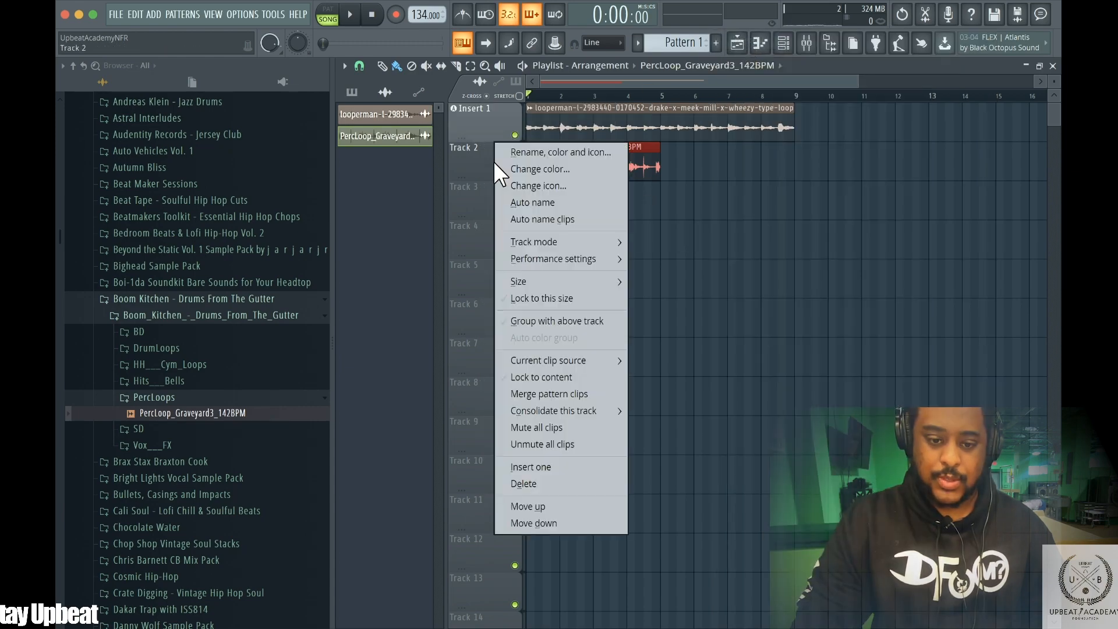
pyautogui.moveTo(572, 243)
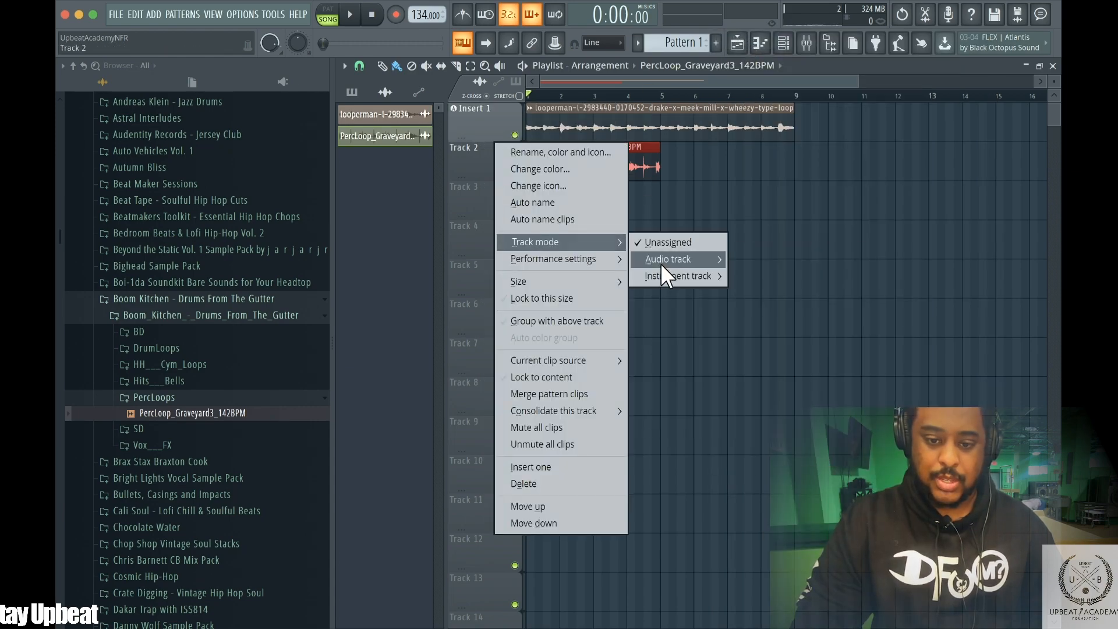
pyautogui.moveTo(667, 261)
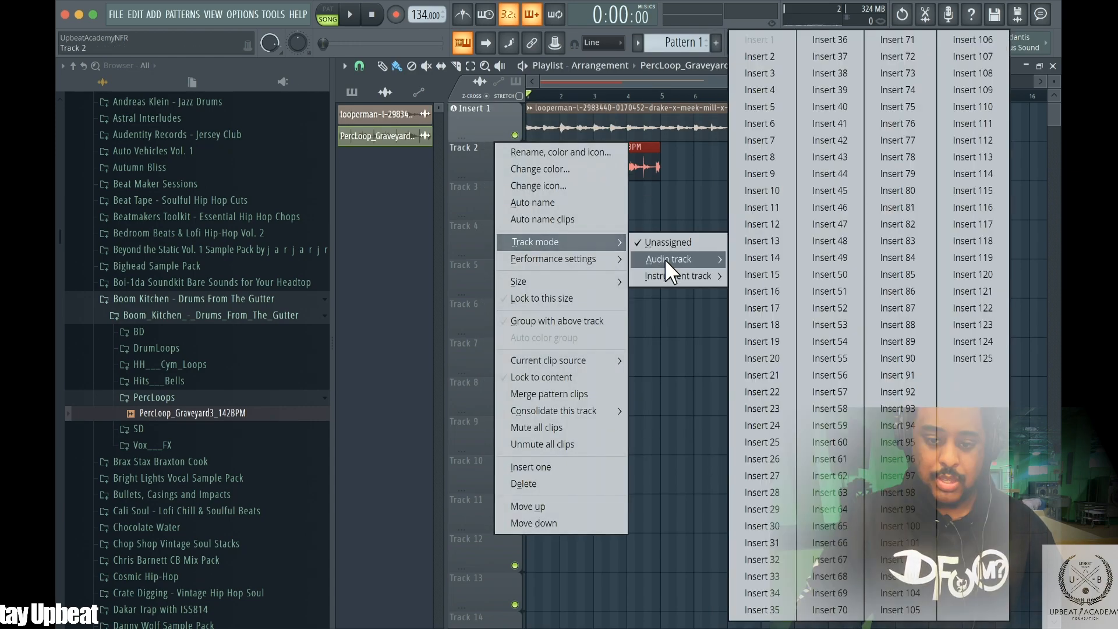
pyautogui.click(759, 57)
# Open the mixer and play the arrangement to monitor Insert 1 and Insert 2
pyautogui.press('space')
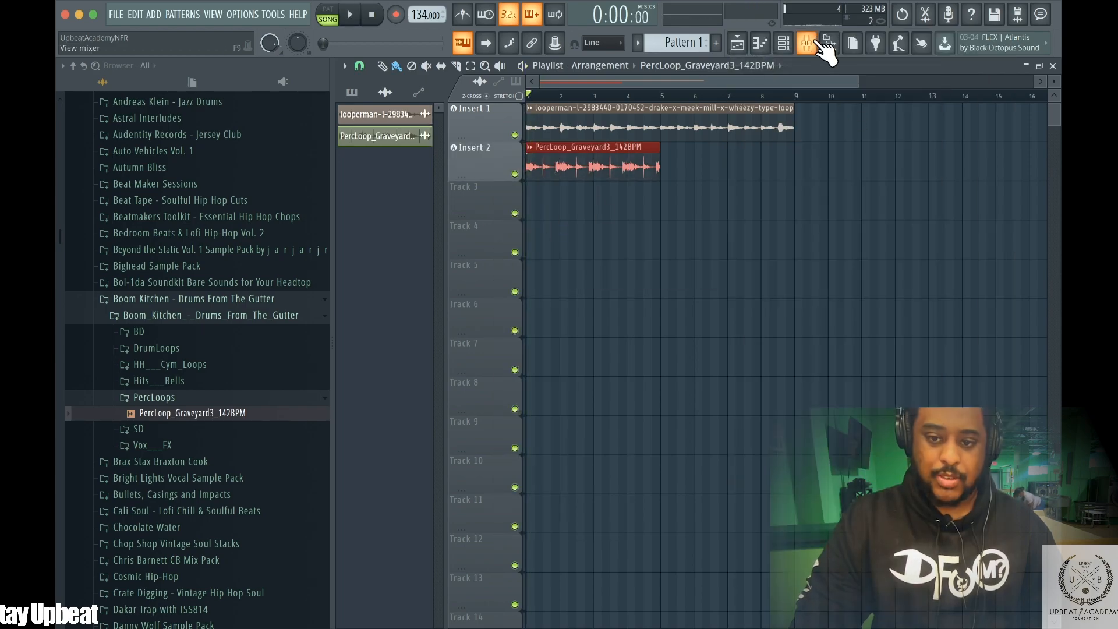
pyautogui.click(806, 42)
pyautogui.press('space')
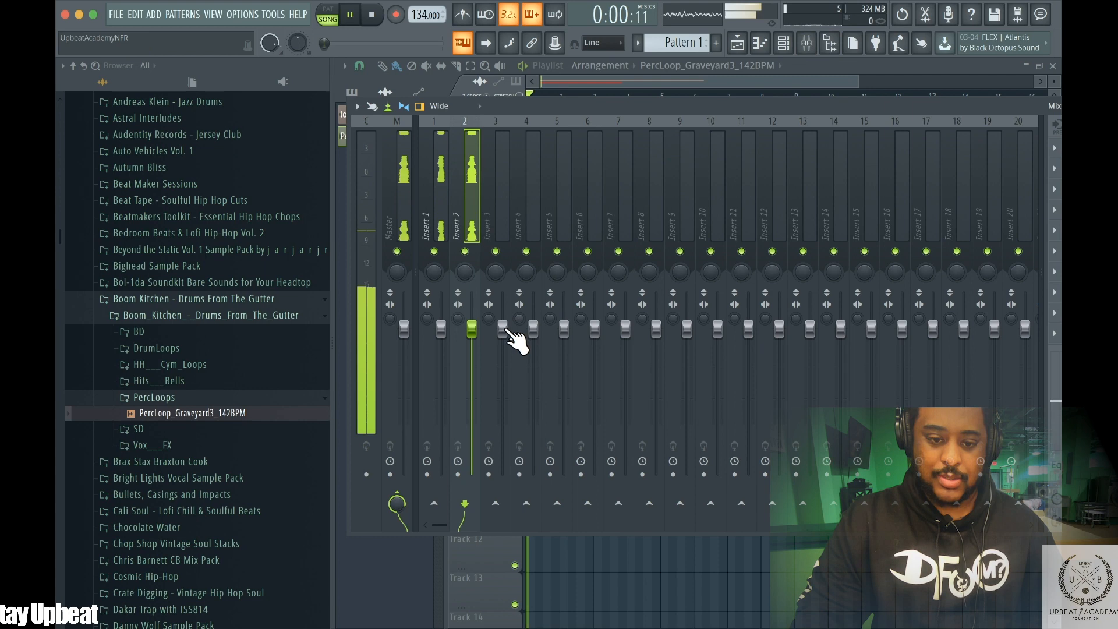
# Lower Insert 2's volume fader while the arrangement plays, then stop playback
pyautogui.press('space')
pyautogui.moveTo(461, 367); pyautogui.dragTo(469, 605)
pyautogui.moveTo(469, 361)
pyautogui.mouseDown()
pyautogui.moveTo(471, 406)
pyautogui.moveTo(471, 379)
pyautogui.mouseUp()
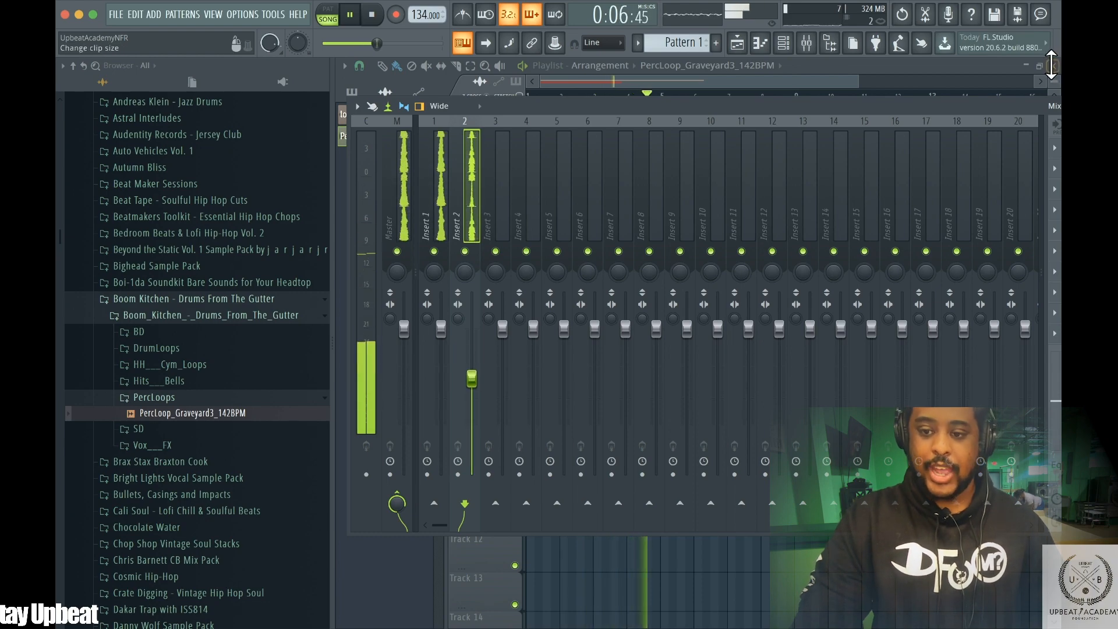
pyautogui.press('space')
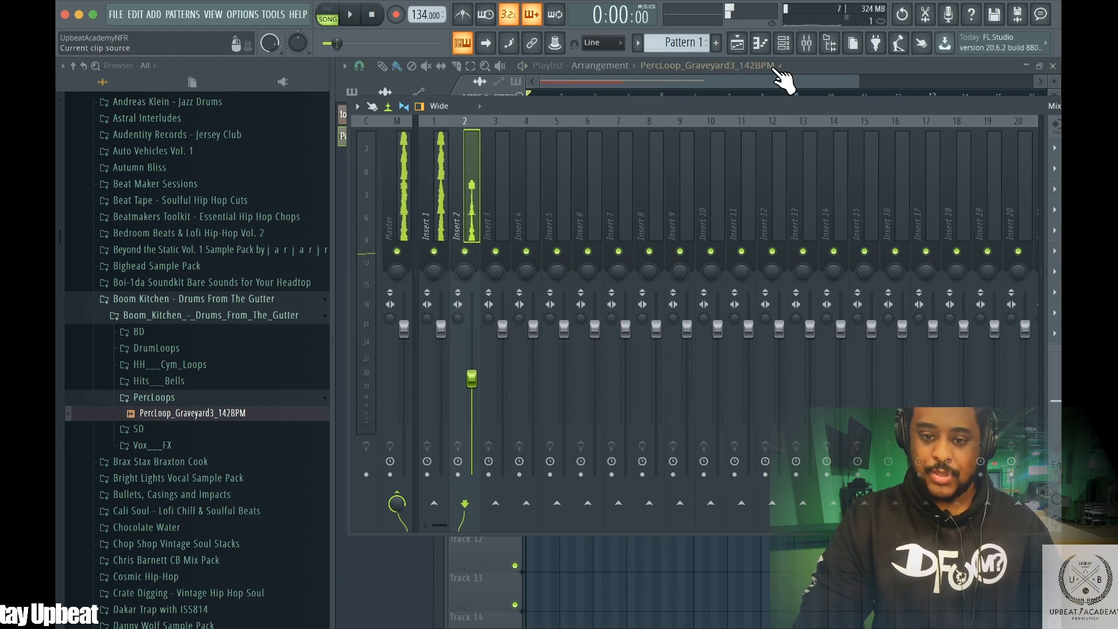
# Duplicate the perc loop clip on Insert 2 so a second copy follows the first, and play the arrangement
pyautogui.click(737, 43)
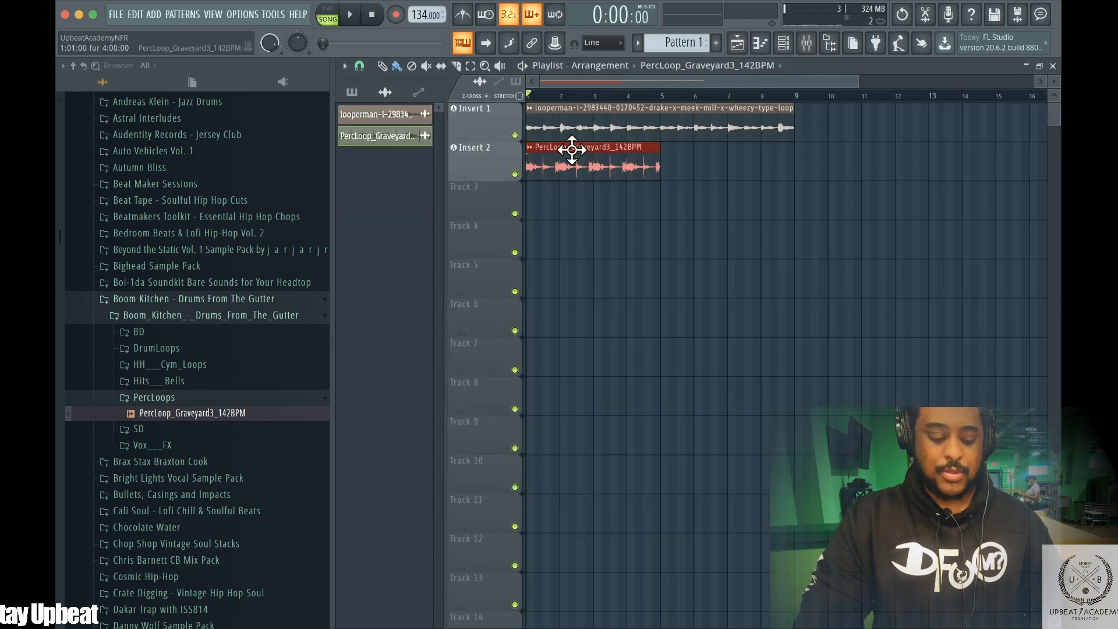
pyautogui.moveTo(571, 150); pyautogui.dragTo(664, 142)
pyautogui.press('space')
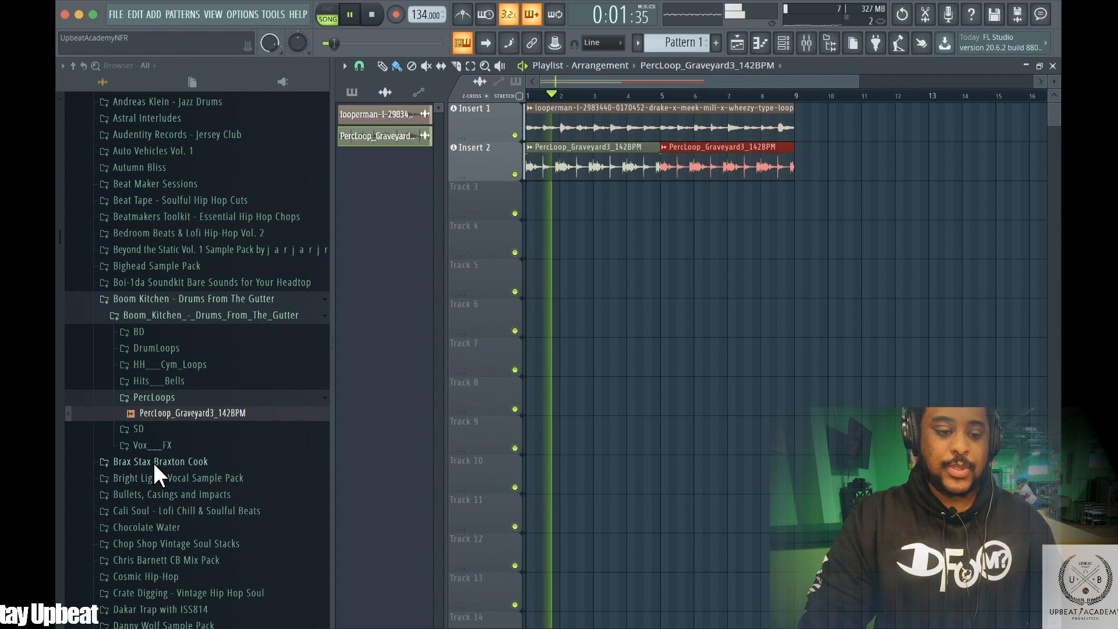
# Browse the sample library folders for a kick sample
pyautogui.click(156, 348)
pyautogui.click(156, 348)
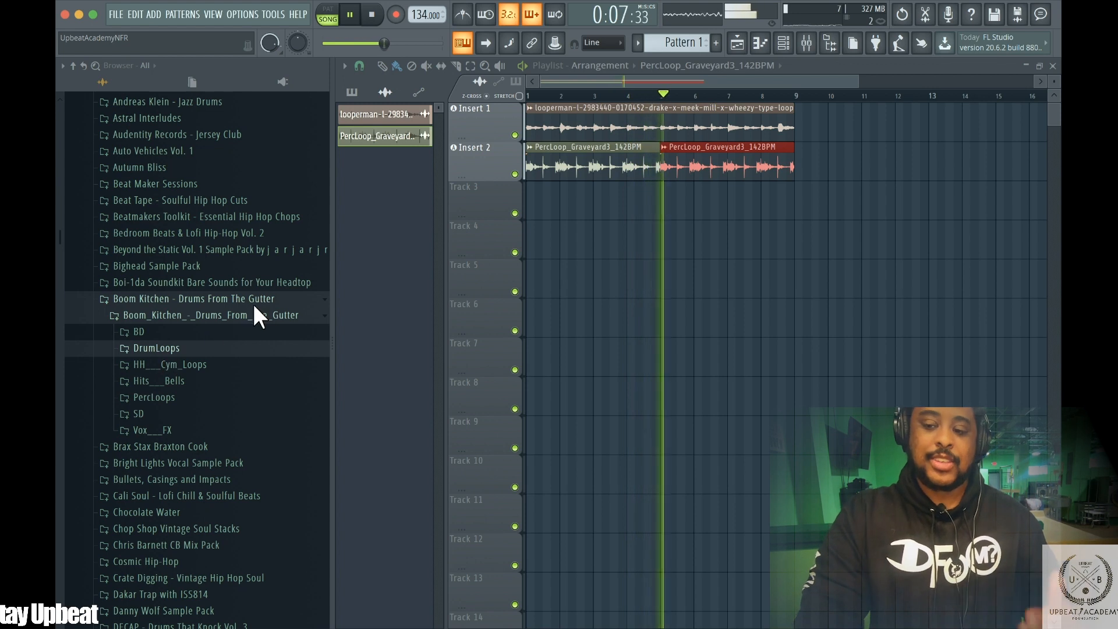
pyautogui.click(178, 298)
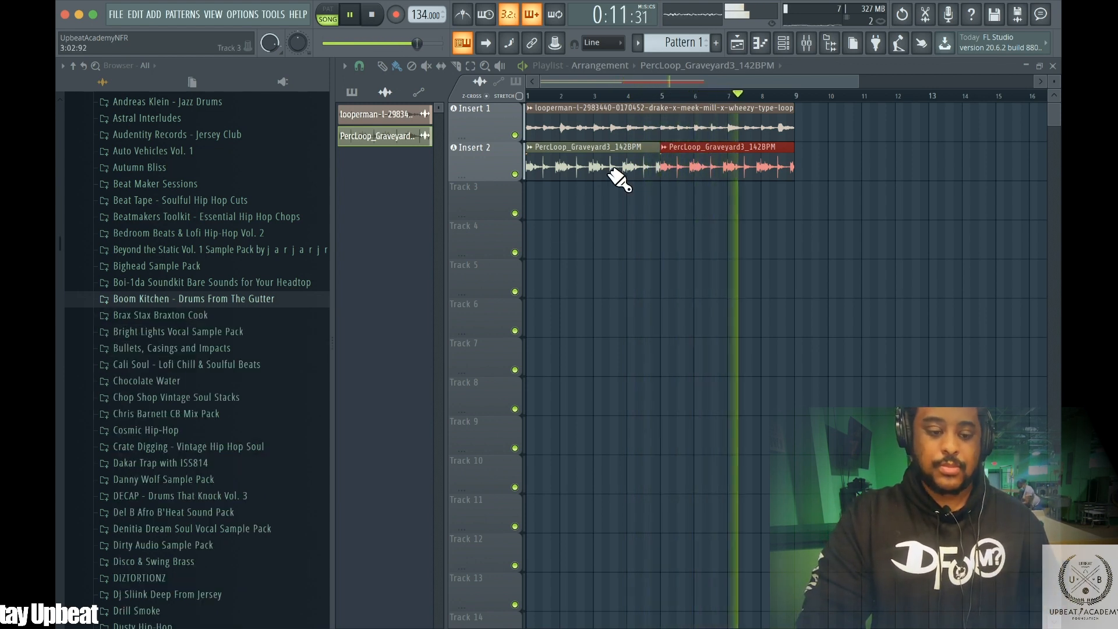
pyautogui.click(131, 495)
pyautogui.click(161, 511)
pyautogui.scroll(-5, 200, 350)
pyautogui.press('space')
pyautogui.click(209, 298)
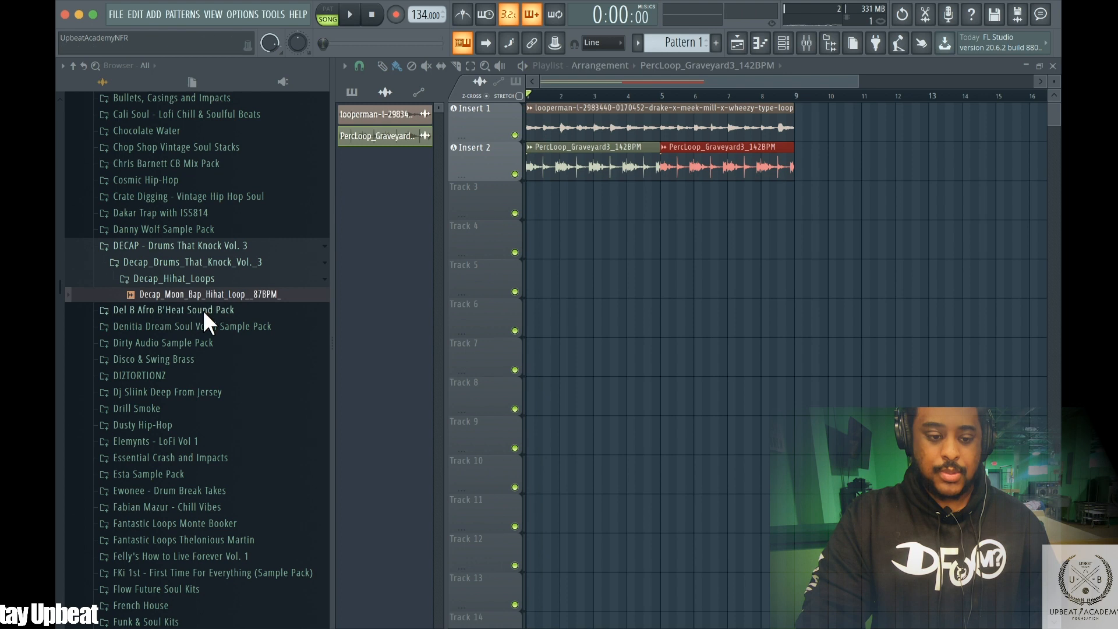
pyautogui.click(160, 424)
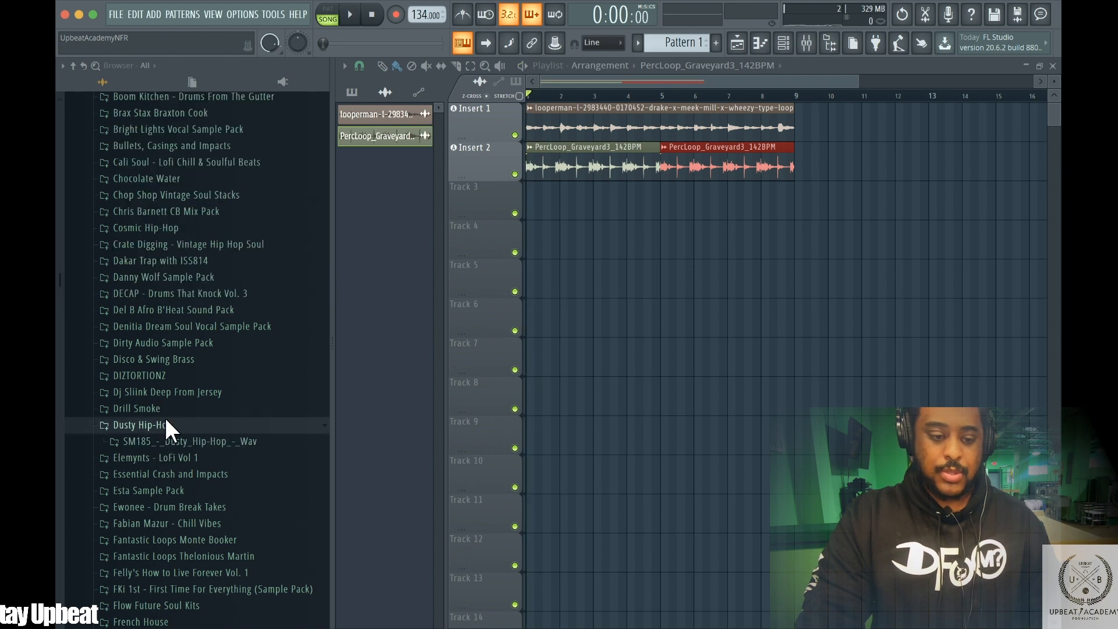
pyautogui.click(174, 440)
pyautogui.click(163, 456)
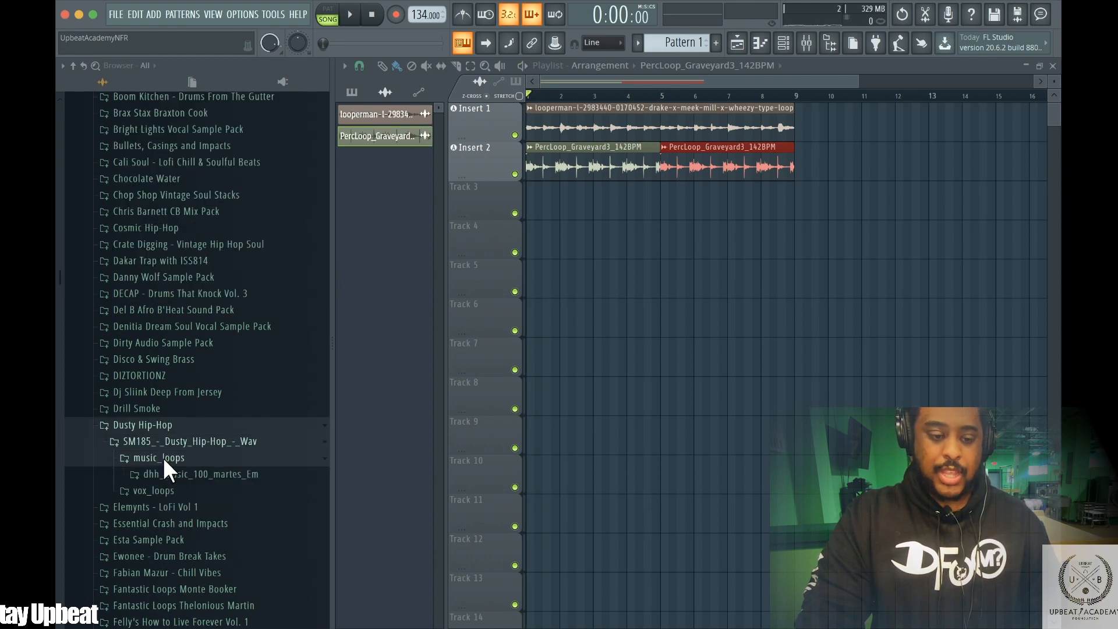
pyautogui.click(149, 424)
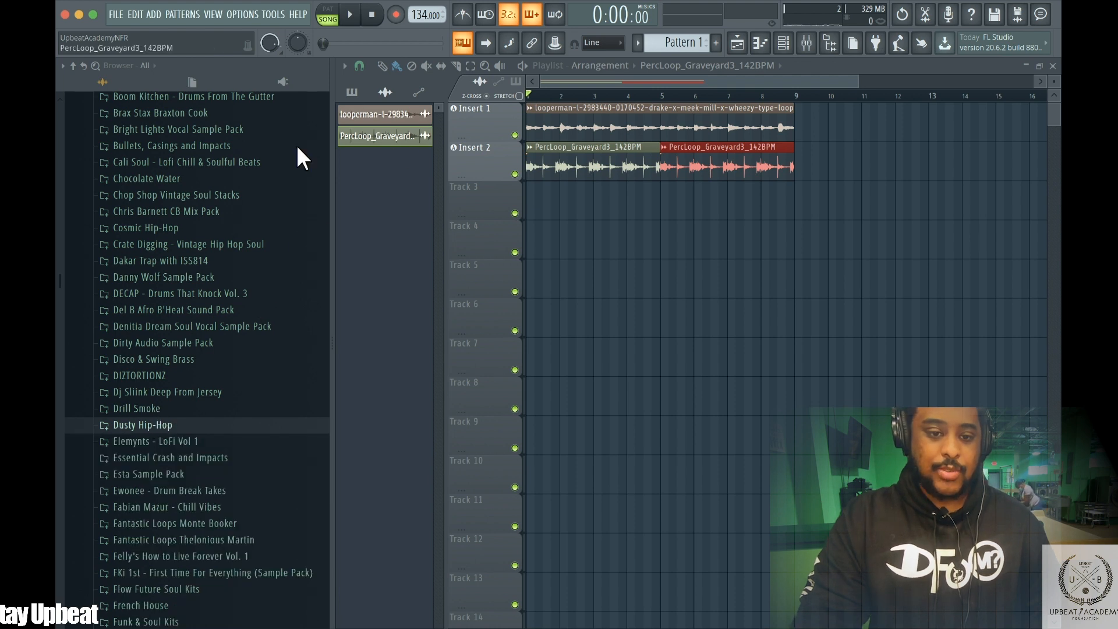
pyautogui.scroll(15, 212, 162)
pyautogui.scroll(-3, 164, 292)
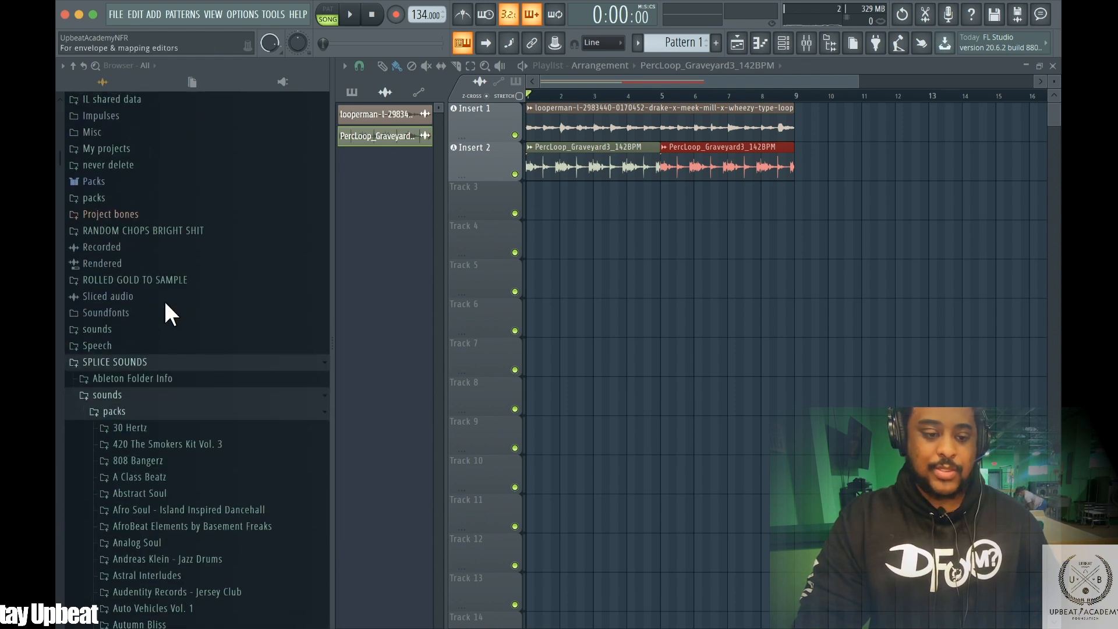
pyautogui.click(116, 396)
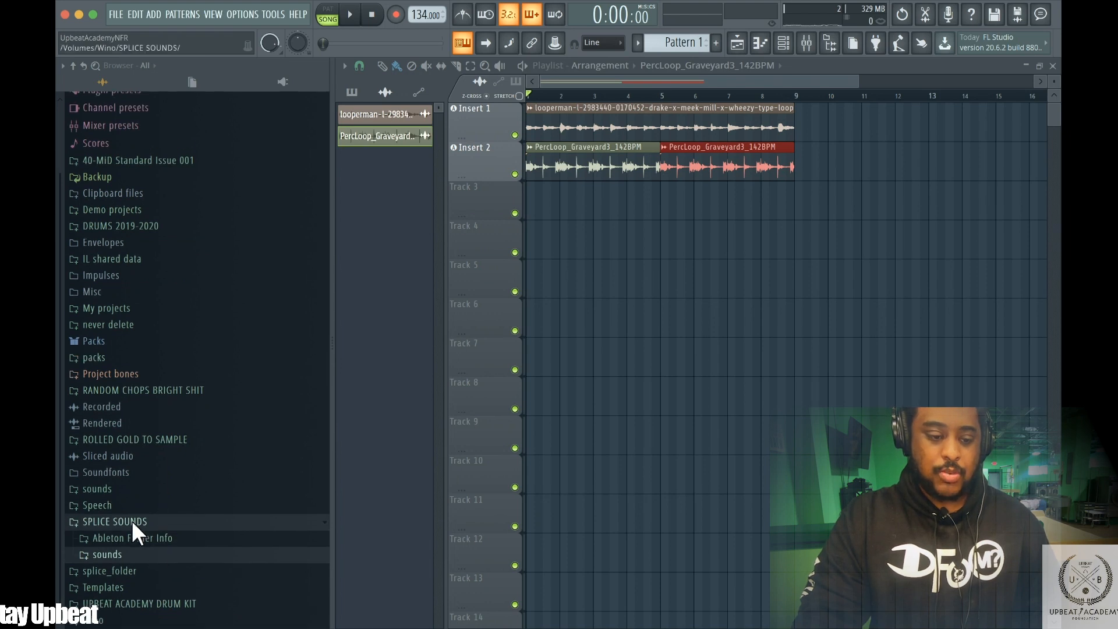
pyautogui.click(126, 600)
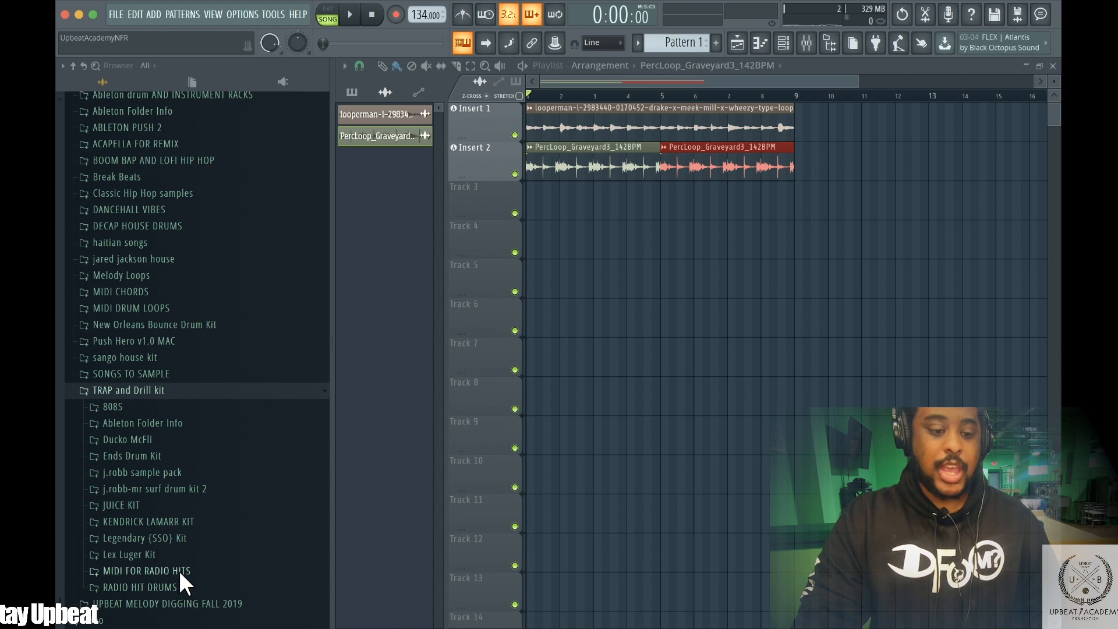
pyautogui.click(181, 473)
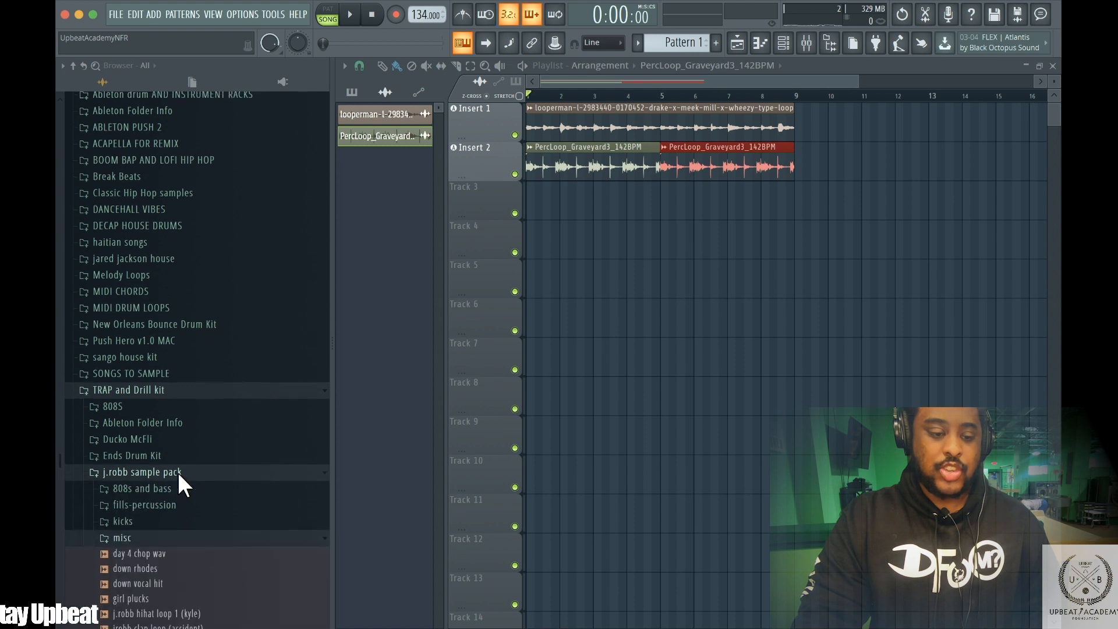
pyautogui.click(138, 297)
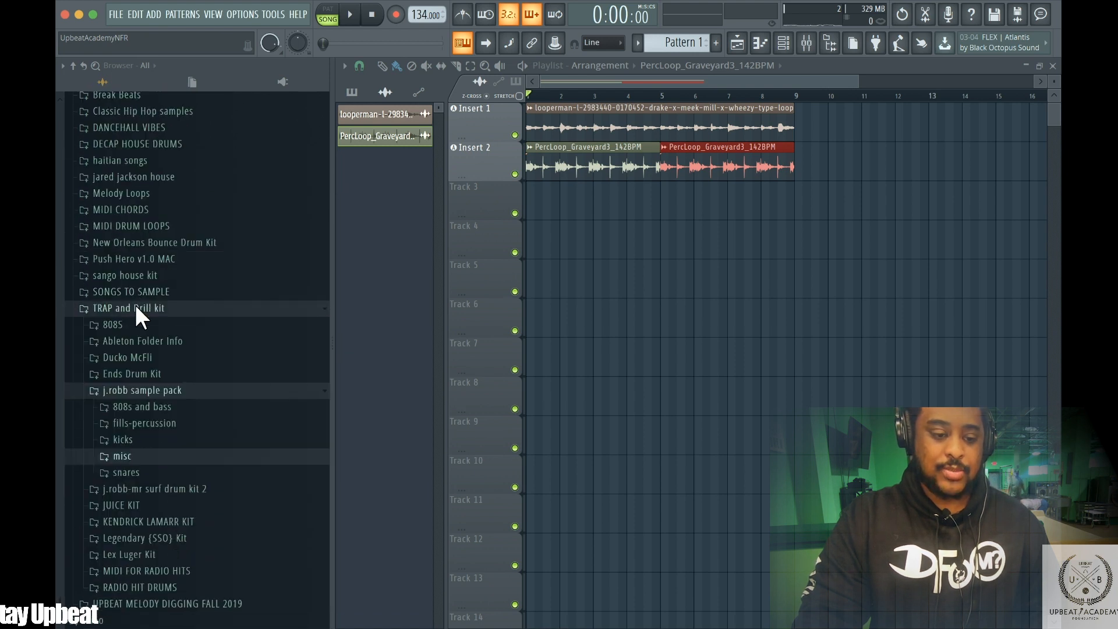
pyautogui.click(117, 440)
pyautogui.click(156, 483)
pyautogui.click(151, 499)
pyautogui.click(149, 526)
# Place the down kick sample from the j.robb sample pack kicks folder at the start of Track 3
pyautogui.moveTo(146, 500); pyautogui.dragTo(396, 281)
pyautogui.moveTo(361, 154); pyautogui.dragTo(535, 189)
pyautogui.moveTo(842, 70); pyautogui.dragTo(669, 81)
pyautogui.rightClick(571, 249)
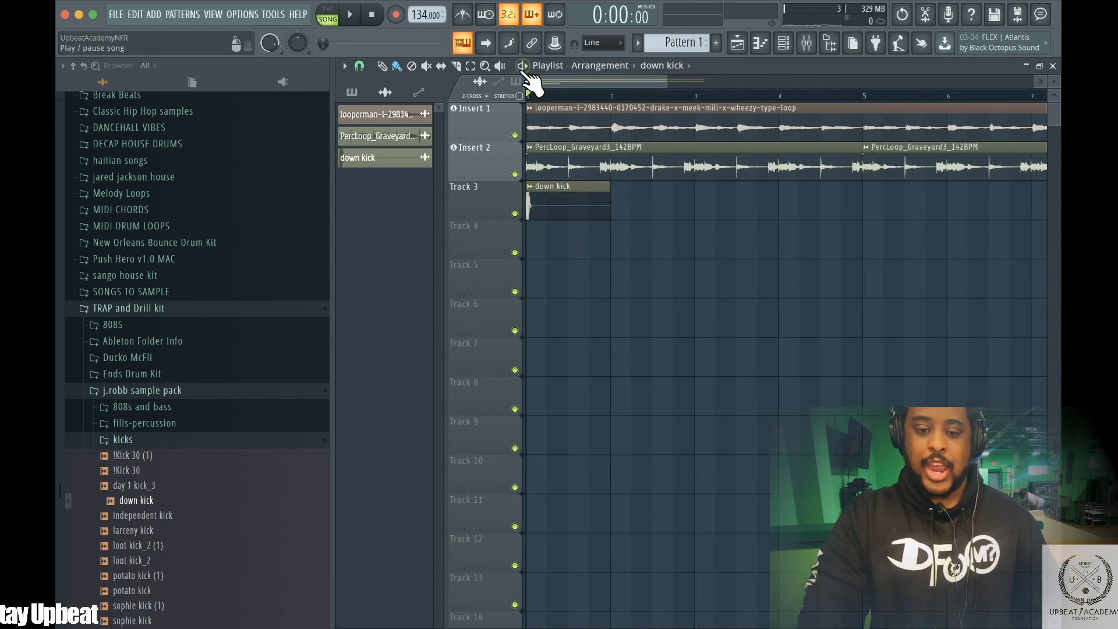
# Set the playlist snap to 1/4 beat
pyautogui.click(345, 65)
pyautogui.moveTo(363, 84)
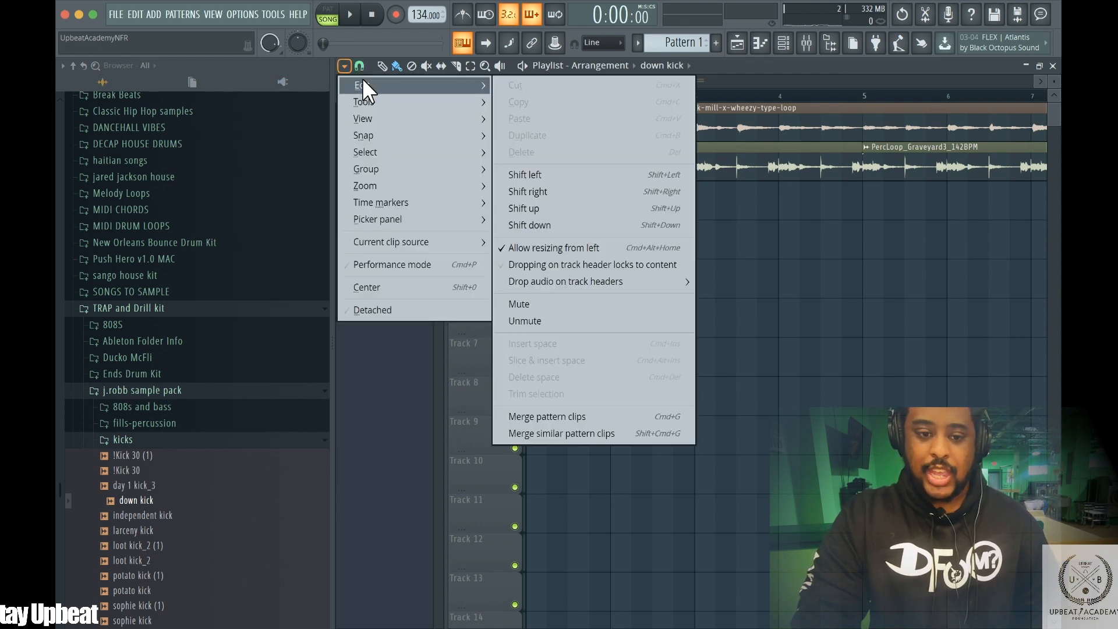
pyautogui.moveTo(386, 120)
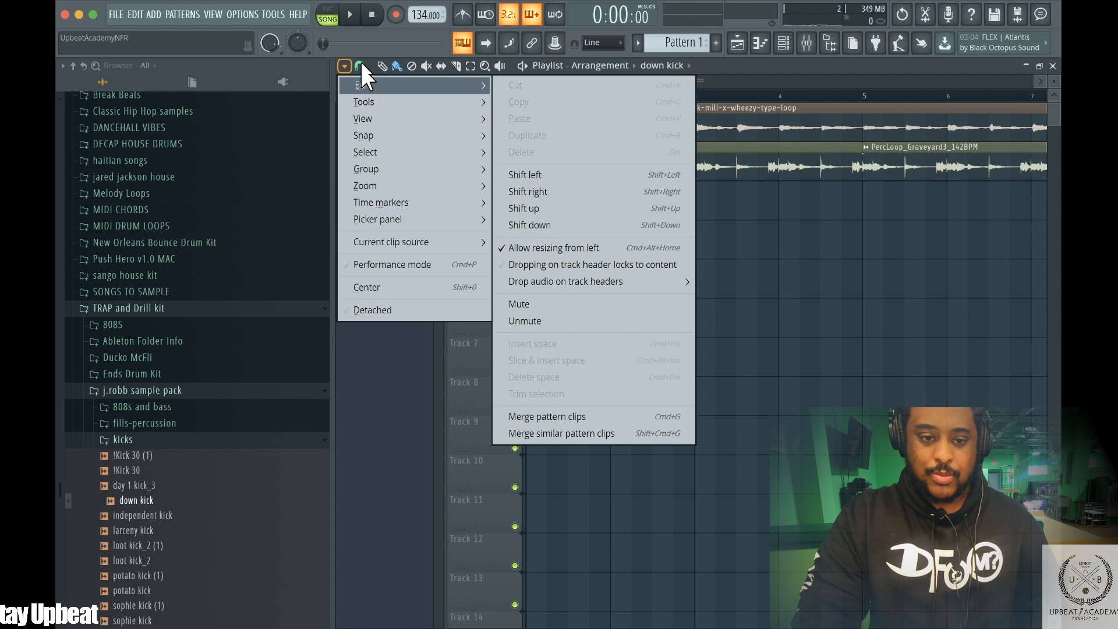
pyautogui.click(361, 66)
pyautogui.click(362, 61)
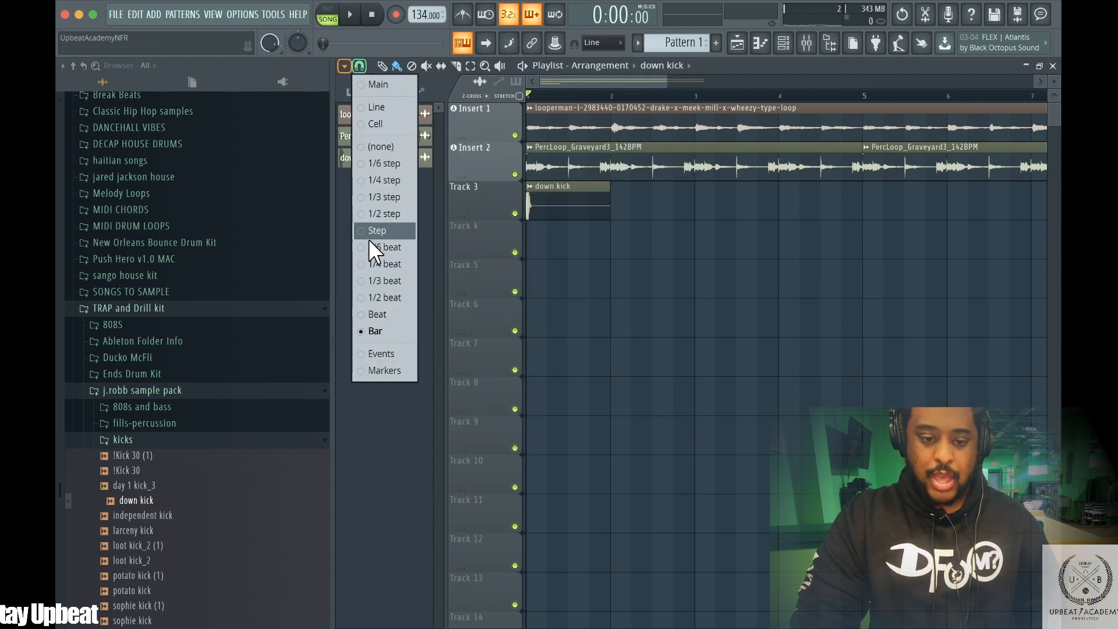
pyautogui.click(371, 262)
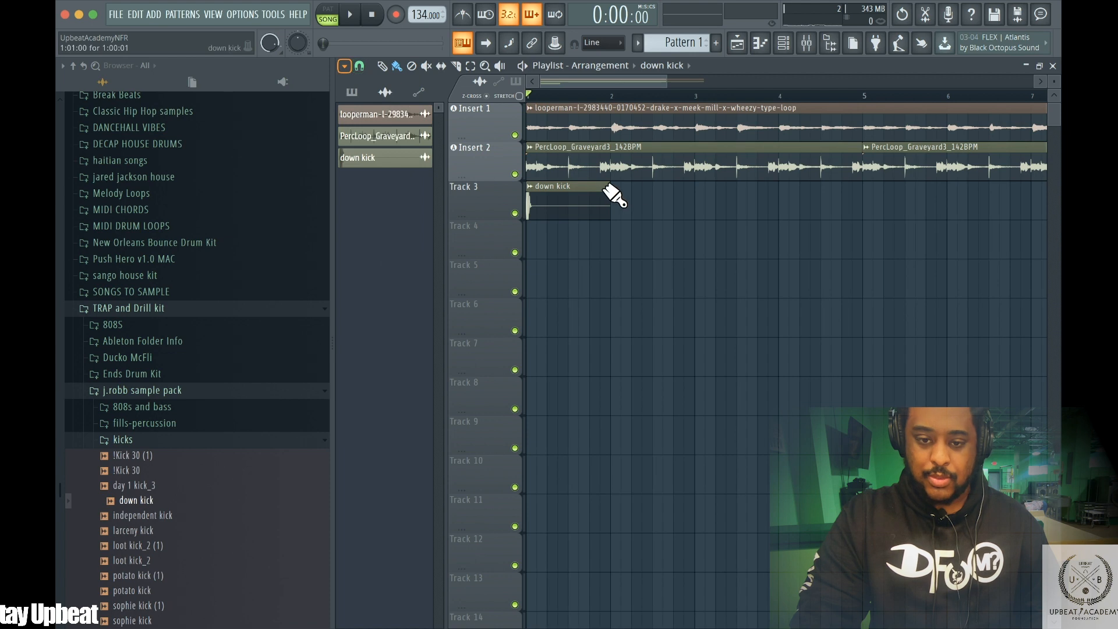
# Trim the down kick clip on Track 3 to a short single hit and audition it
pyautogui.moveTo(653, 74); pyautogui.dragTo(585, 81)
pyautogui.press('space')
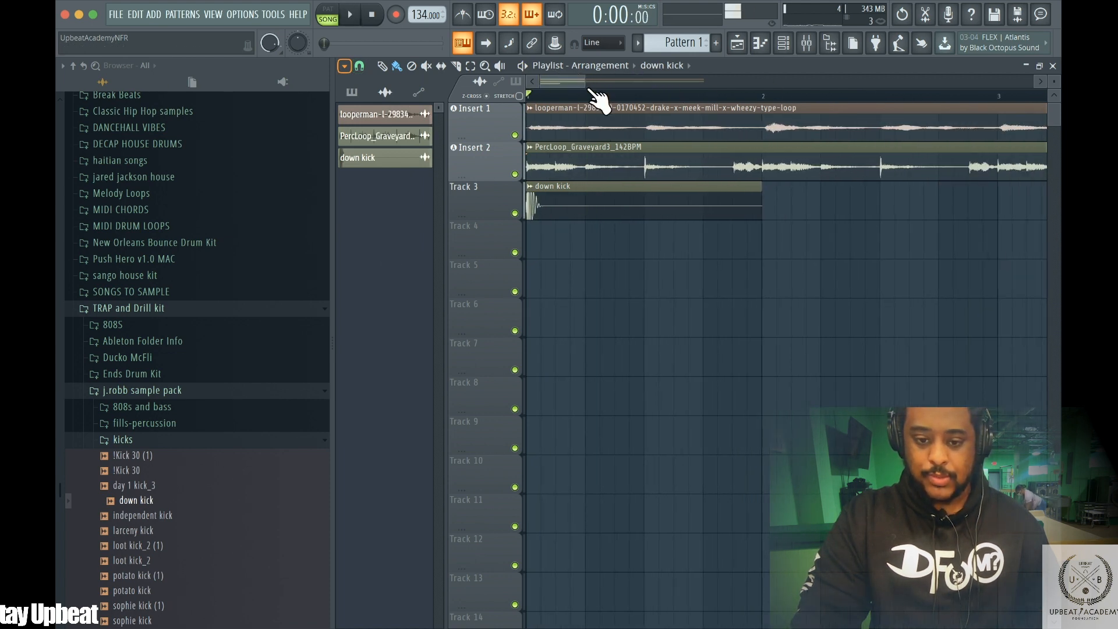
pyautogui.press('space')
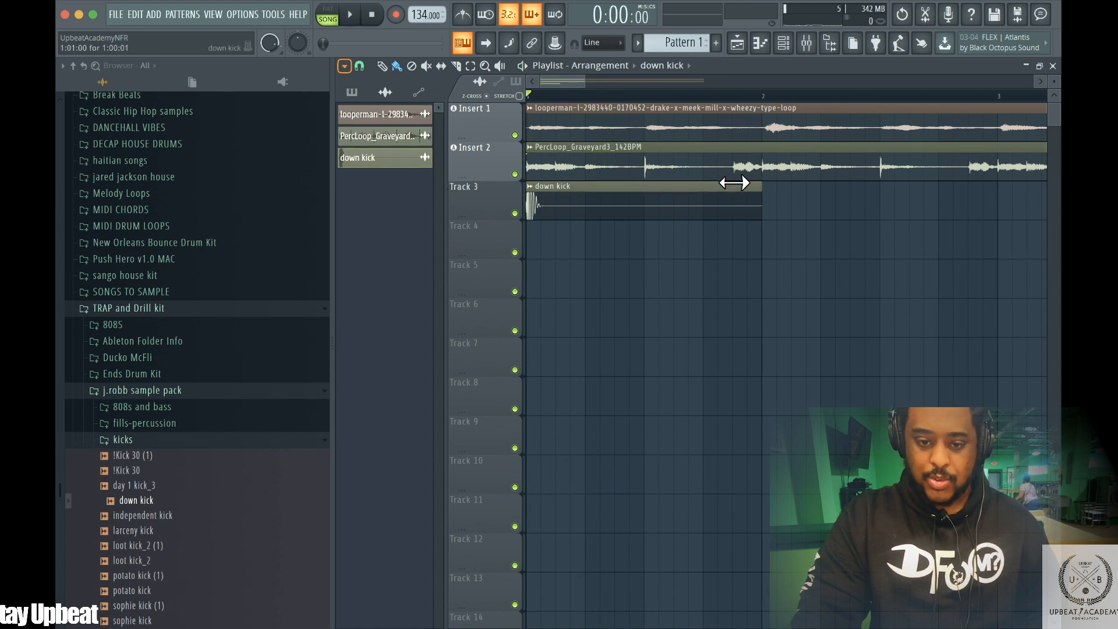
pyautogui.moveTo(734, 182); pyautogui.dragTo(584, 186)
pyautogui.press('space')
# Paint additional down kick hits on Track 3 within the first bars, auditioning the pattern between placements
pyautogui.press('space')
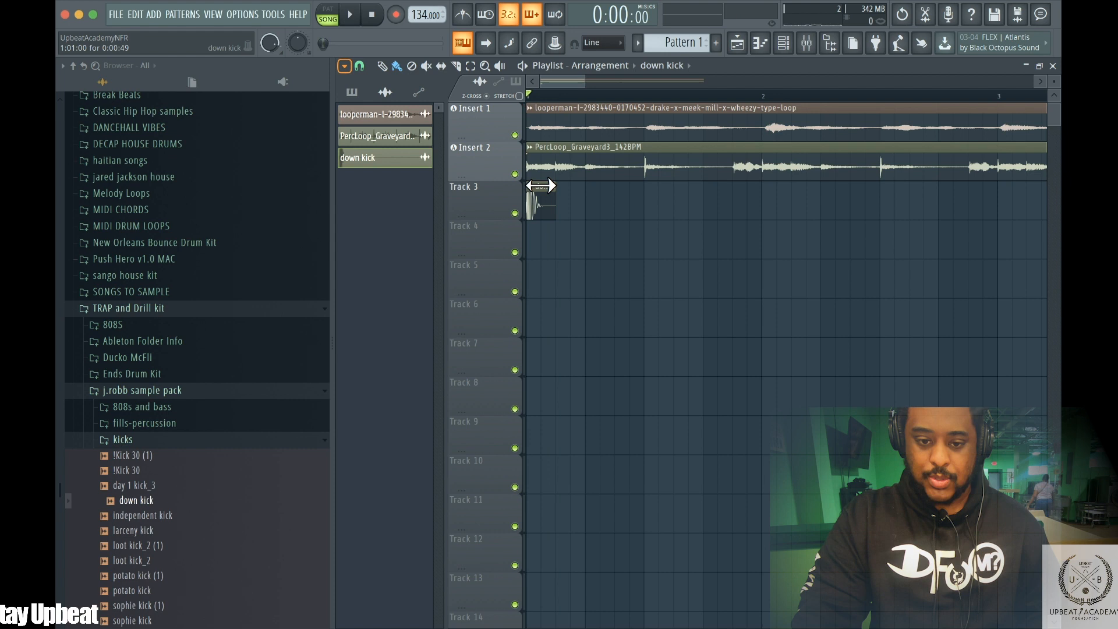
pyautogui.press('space')
pyautogui.press('space')
pyautogui.press('space')
pyautogui.press('space')
pyautogui.press('space')
pyautogui.click(686, 200)
pyautogui.press('space')
pyautogui.press('space')
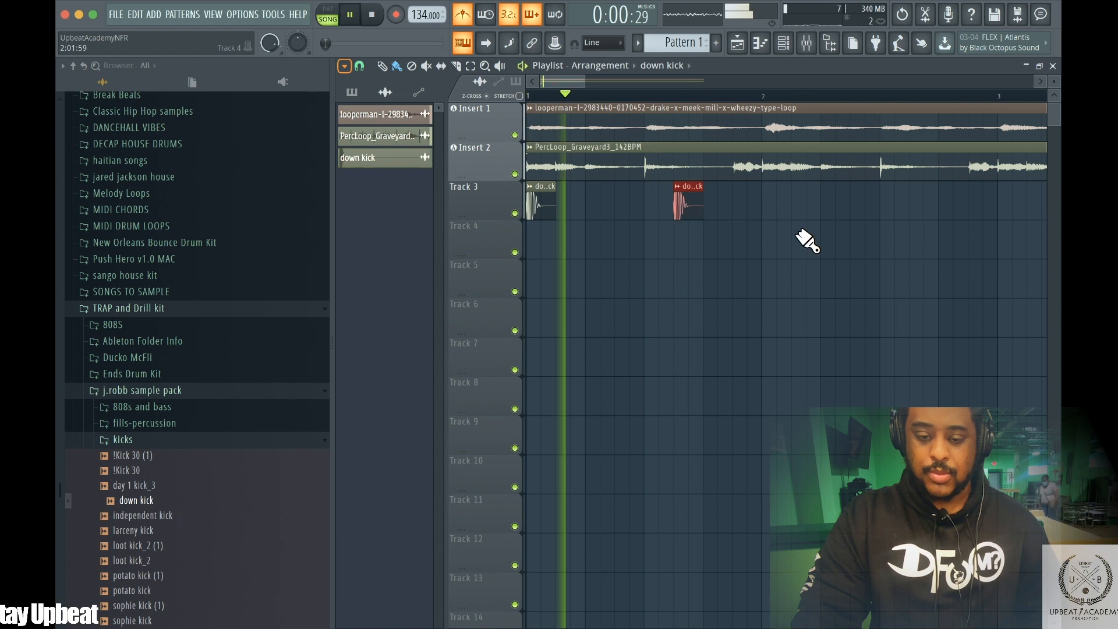
pyautogui.press('space')
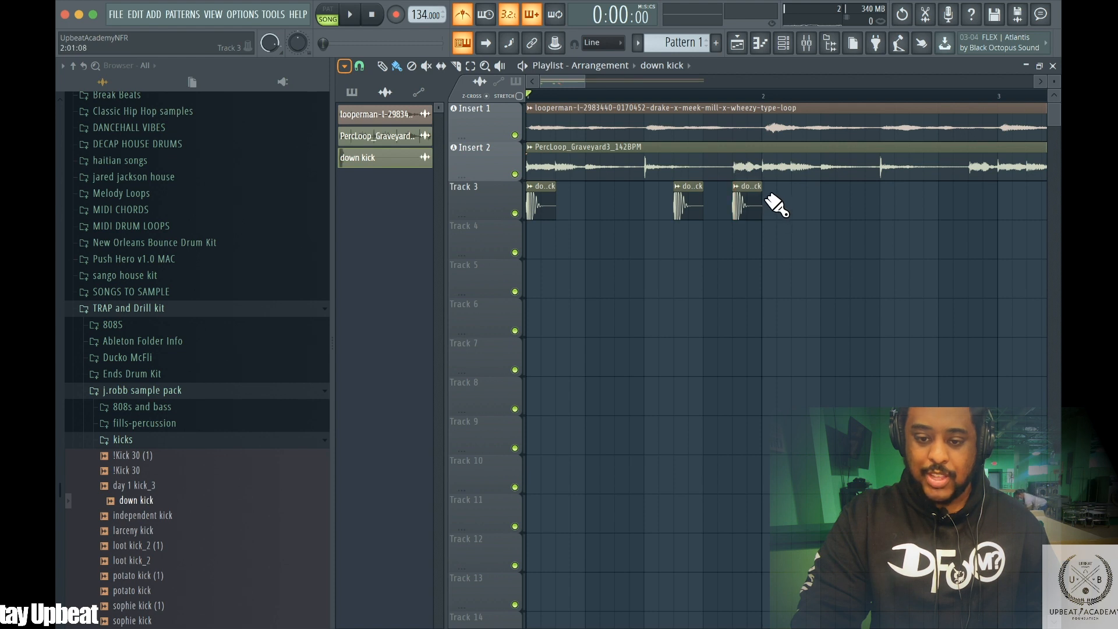
pyautogui.moveTo(778, 176); pyautogui.dragTo(763, 176)
pyautogui.press('space')
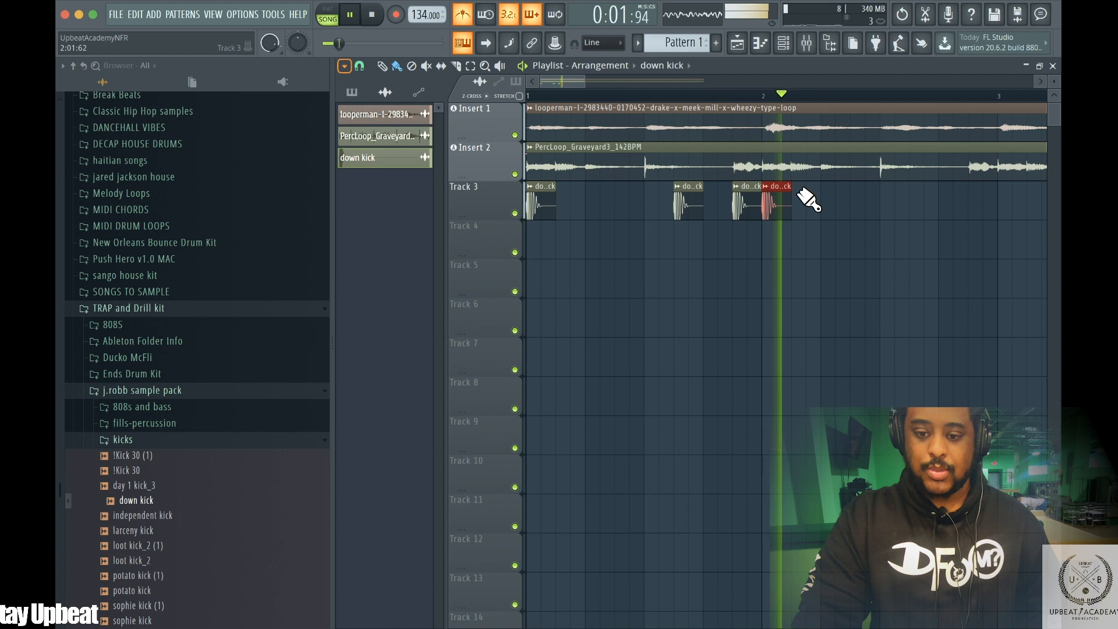
pyautogui.press('space')
pyautogui.click(807, 202)
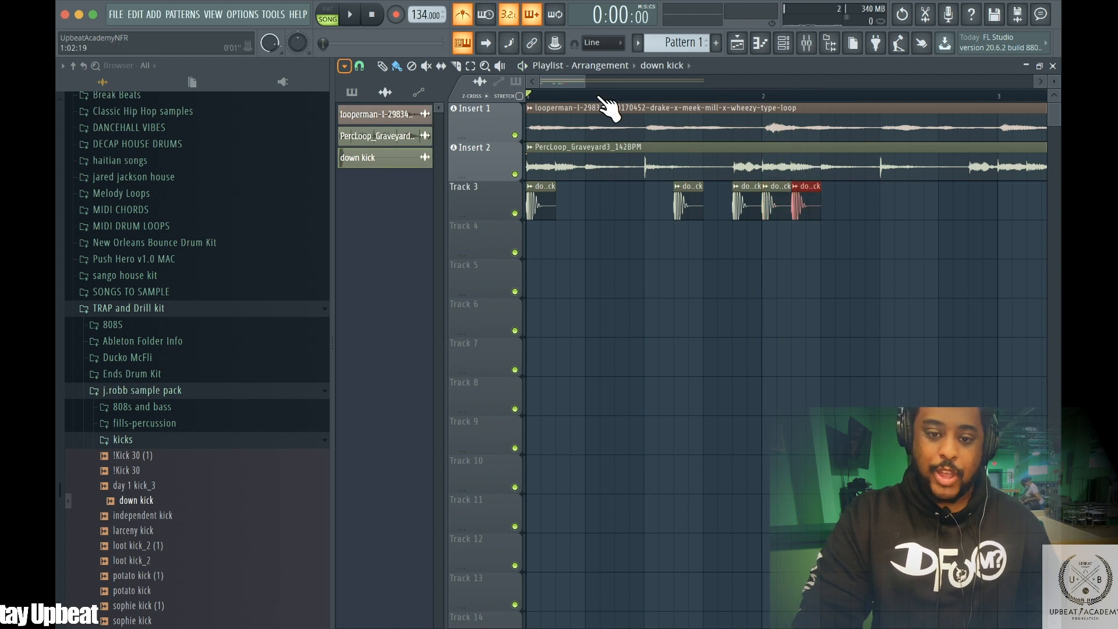
# Add another down kick hit further along Track 3 and play the pattern
pyautogui.moveTo(585, 81); pyautogui.dragTo(699, 75)
pyautogui.press('space')
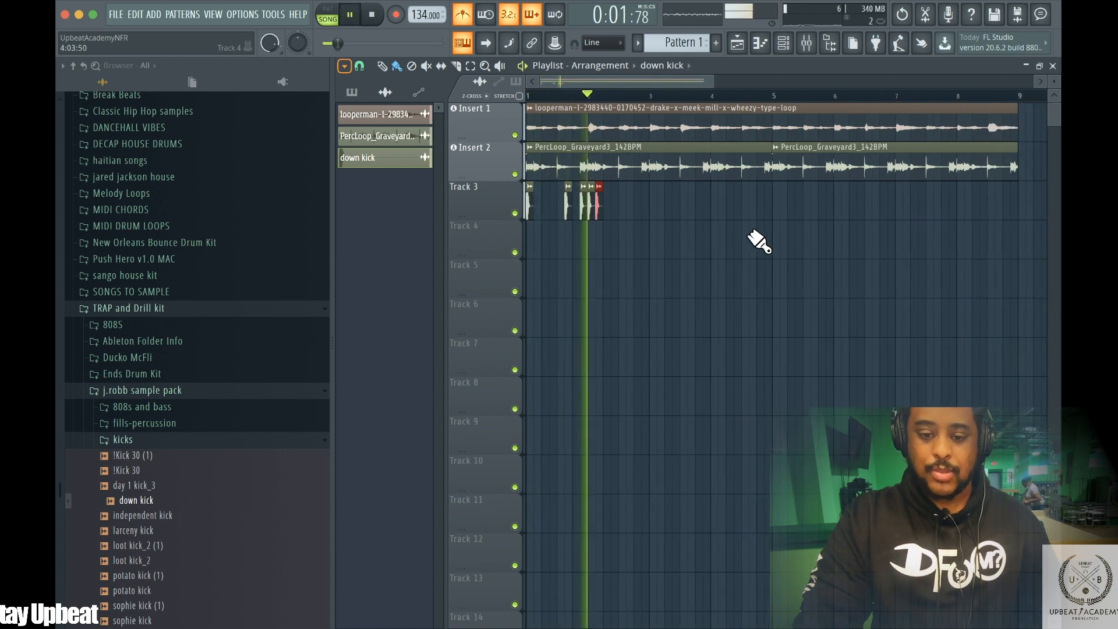
pyautogui.press('space')
pyautogui.click(625, 200)
pyautogui.press('space')
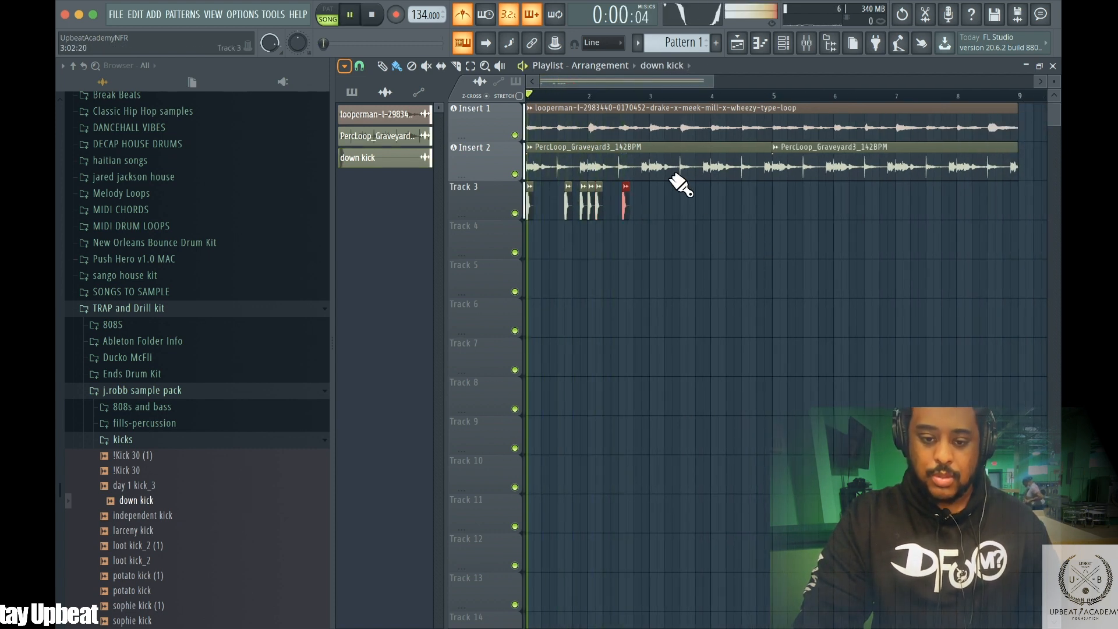
pyautogui.moveTo(703, 81); pyautogui.dragTo(643, 80)
pyautogui.press('space')
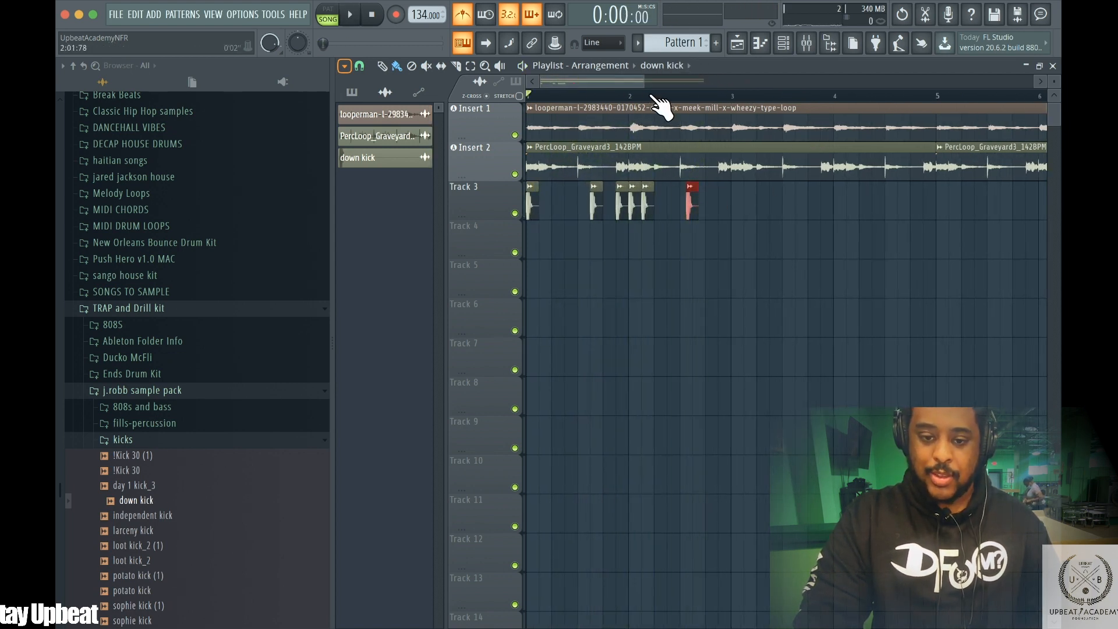
# Nudge the last kick hit on Track 3 slightly earlier, auditioning after each move
pyautogui.moveTo(629, 71); pyautogui.dragTo(592, 70)
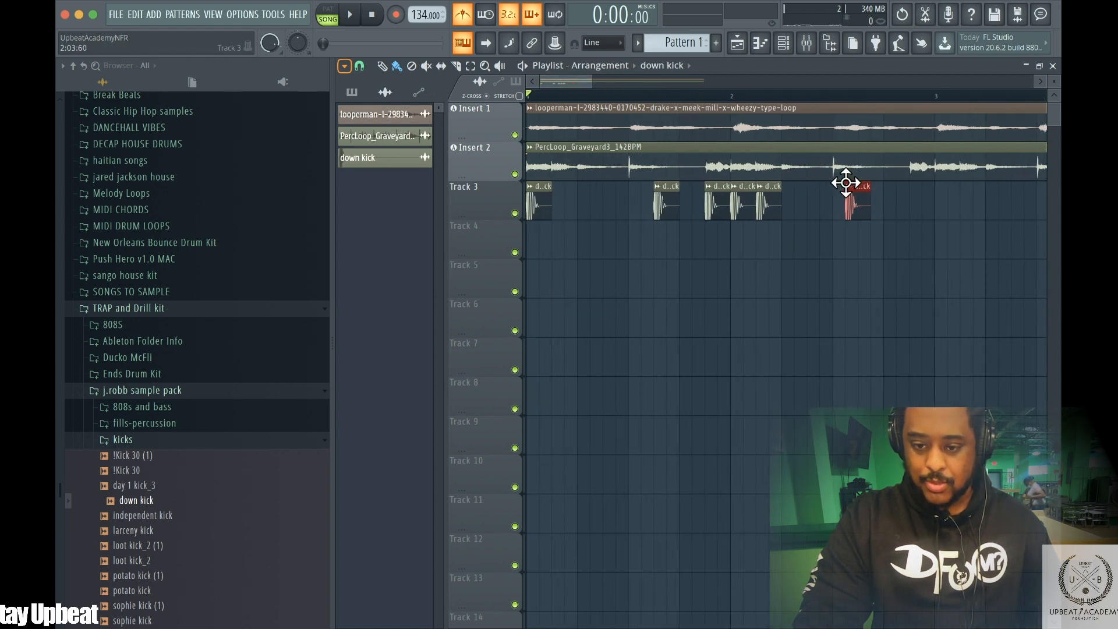
pyautogui.moveTo(846, 182); pyautogui.dragTo(838, 183)
pyautogui.press('space')
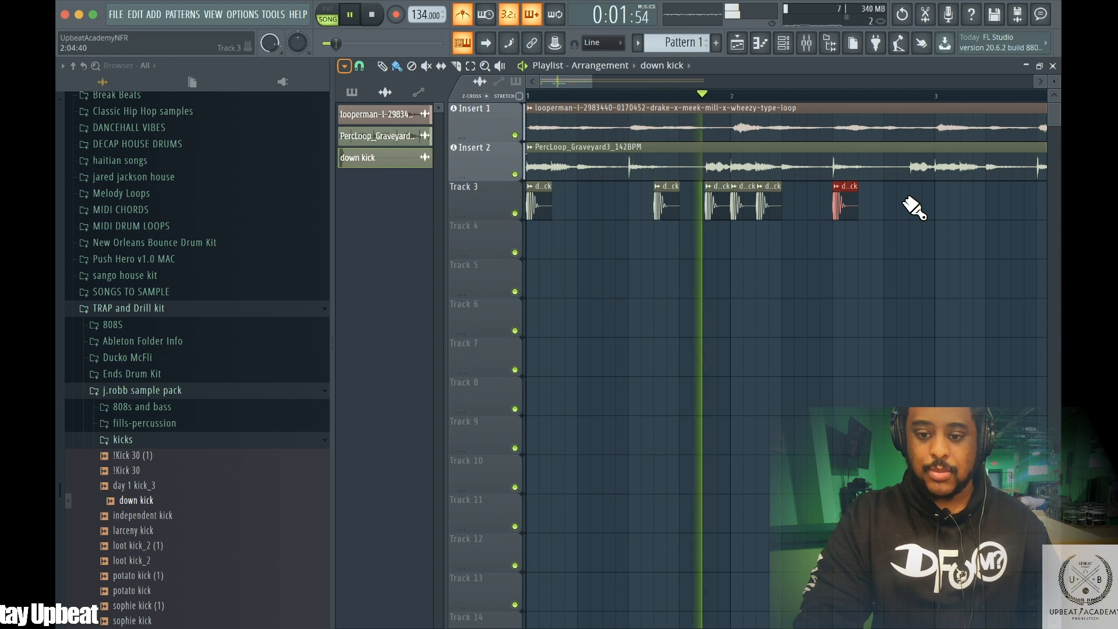
pyautogui.press('space')
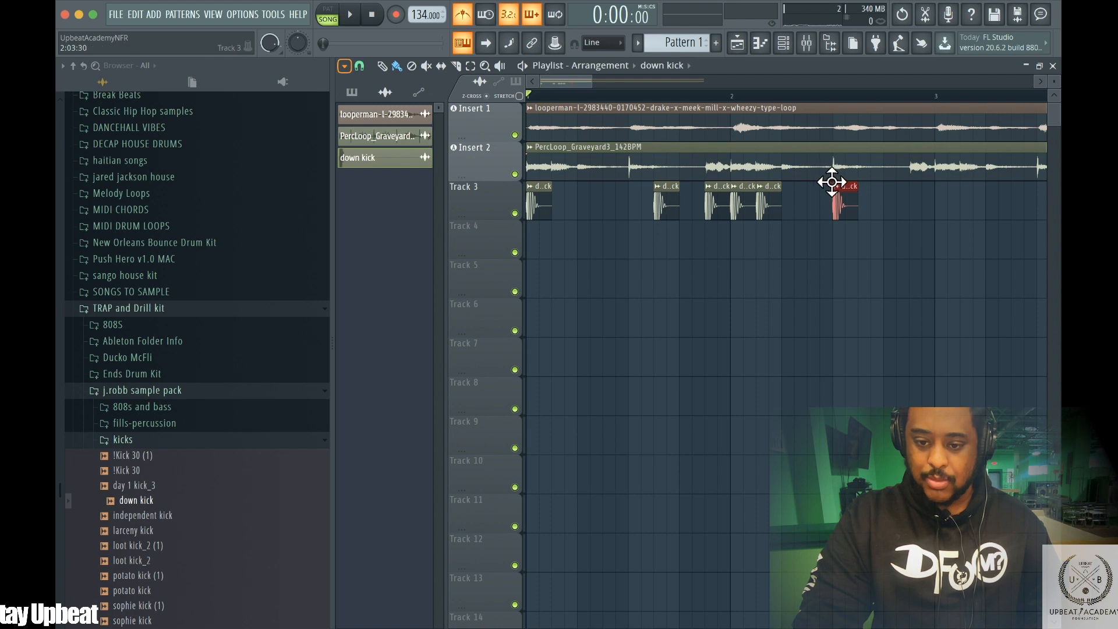
pyautogui.moveTo(813, 182); pyautogui.dragTo(801, 183)
pyautogui.press('space')
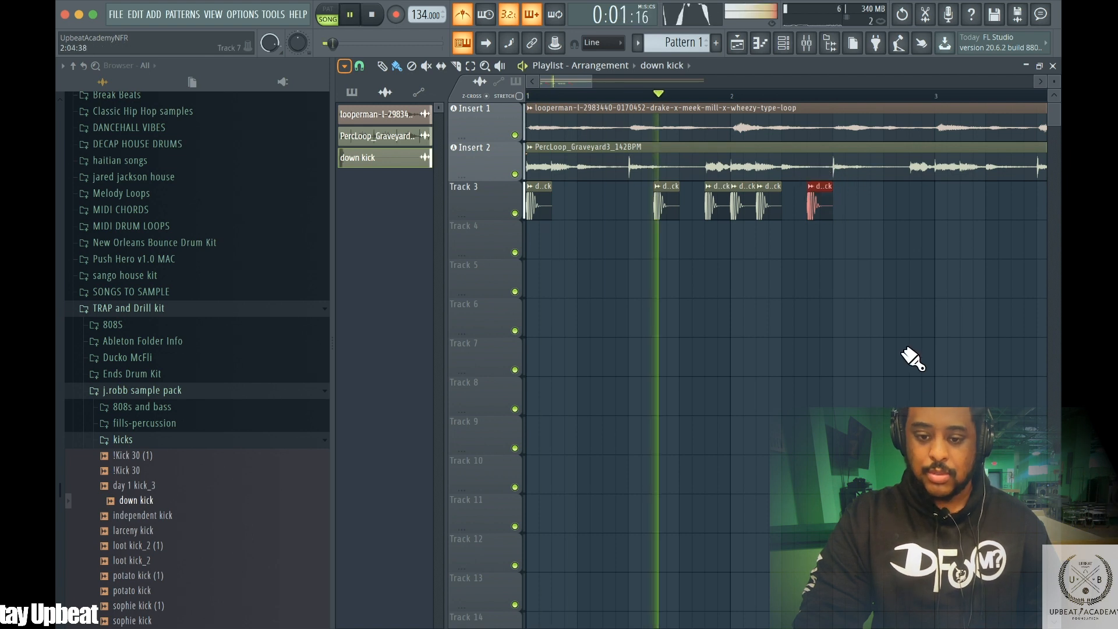
pyautogui.press('space')
pyautogui.press('space')
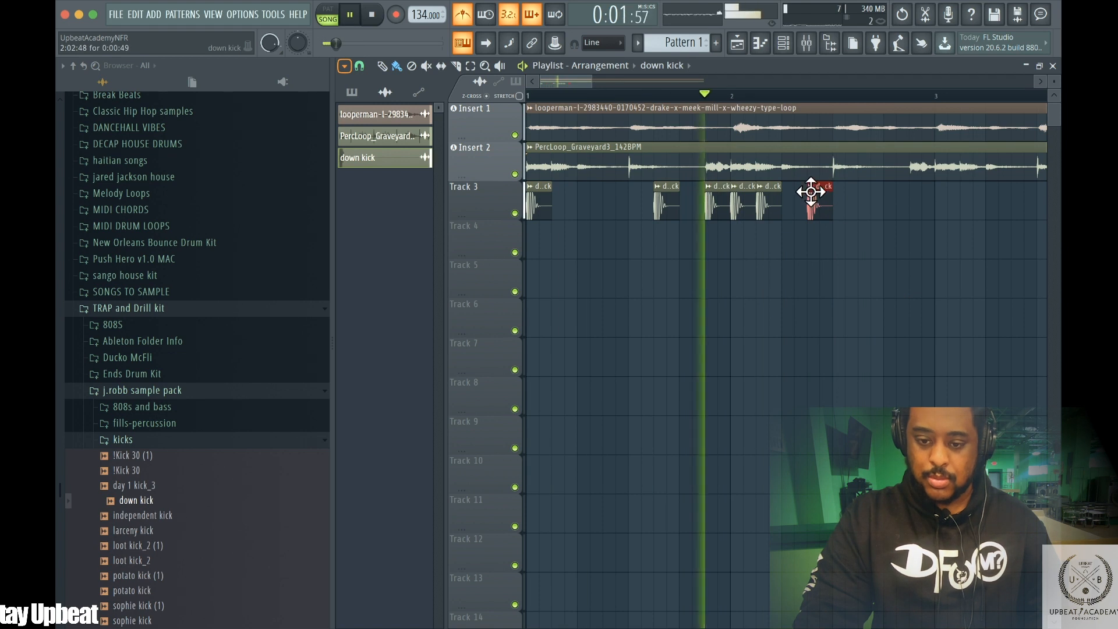
# Shift the final kick hit on Track 3 slightly earlier and replay the pattern a few times
pyautogui.moveTo(804, 191); pyautogui.dragTo(791, 191)
pyautogui.press('space')
pyautogui.press('space')
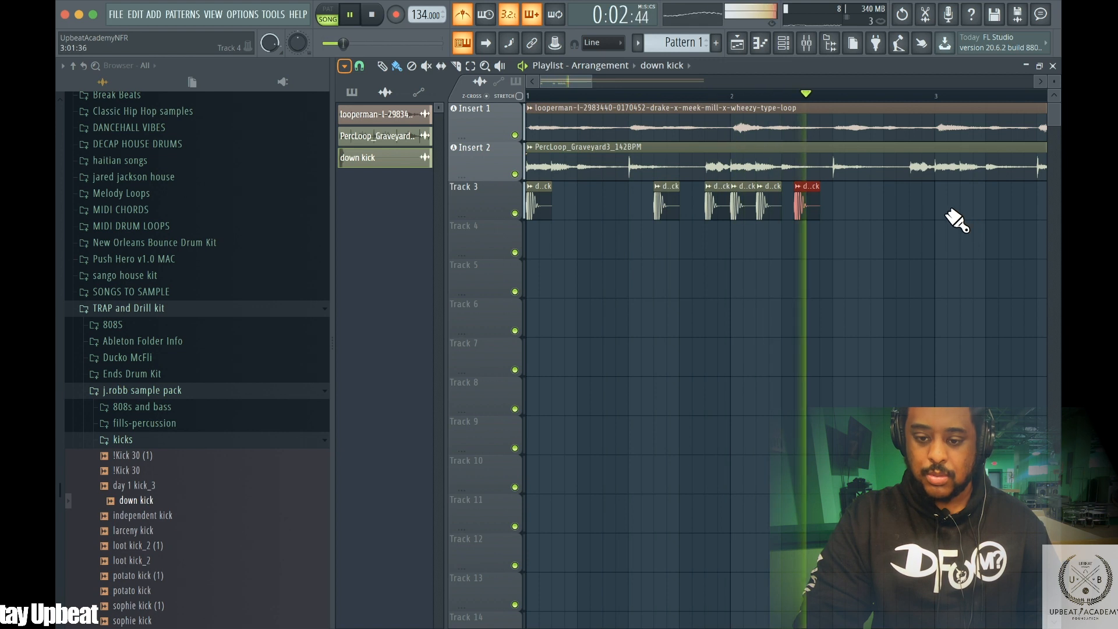
pyautogui.press('space')
pyautogui.press('space')
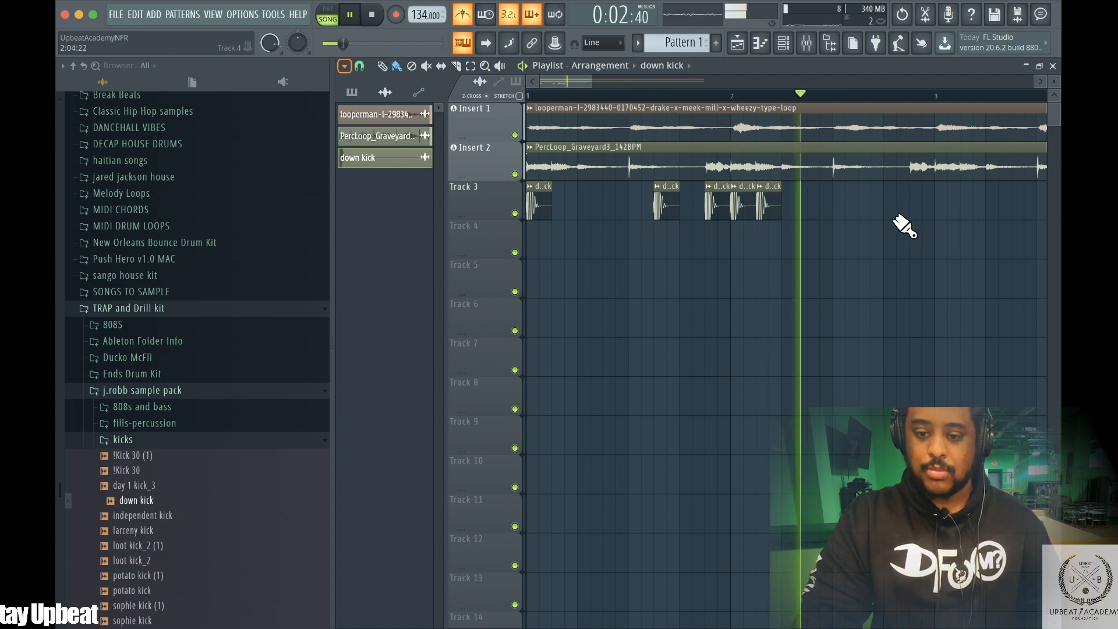
pyautogui.press('space')
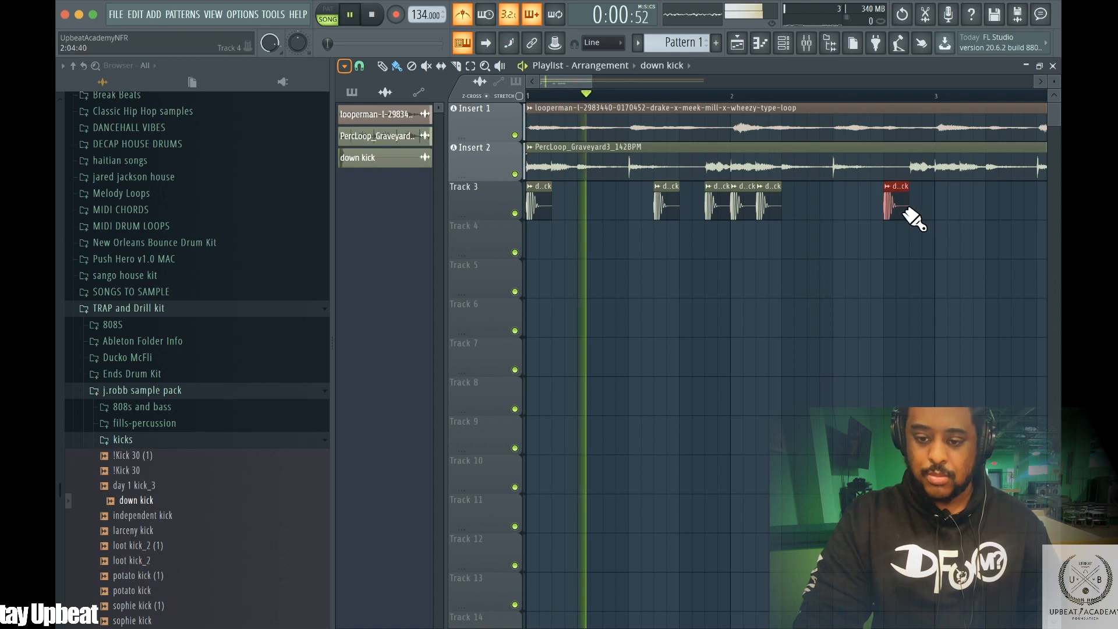
# Paint two more down kick hits just before bar 3 on Track 3 and audition them
pyautogui.click(922, 204)
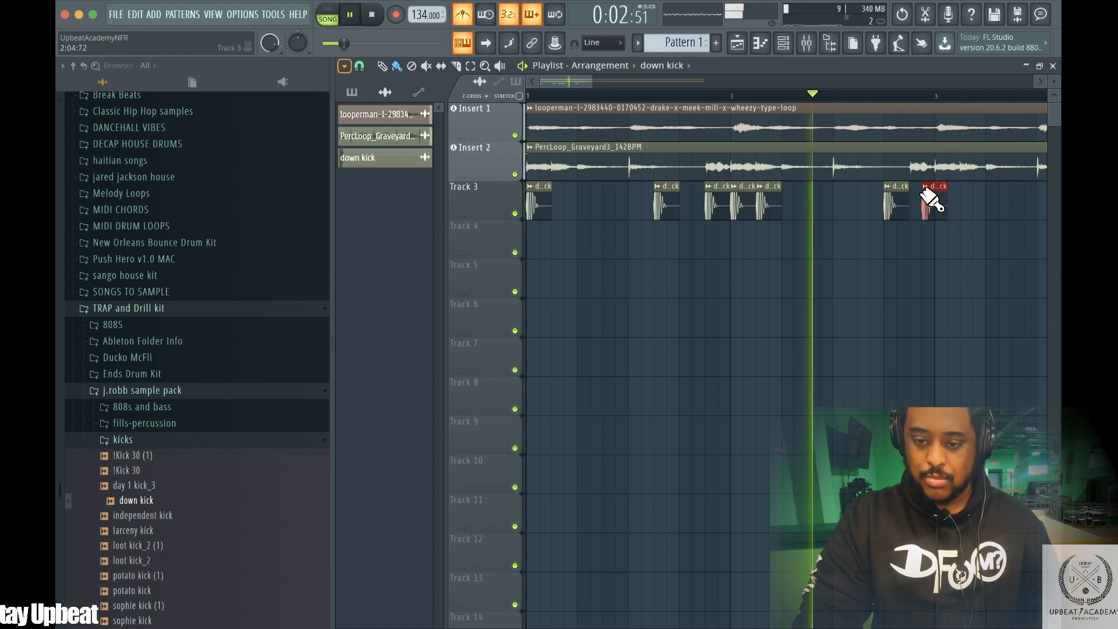
pyautogui.press('space')
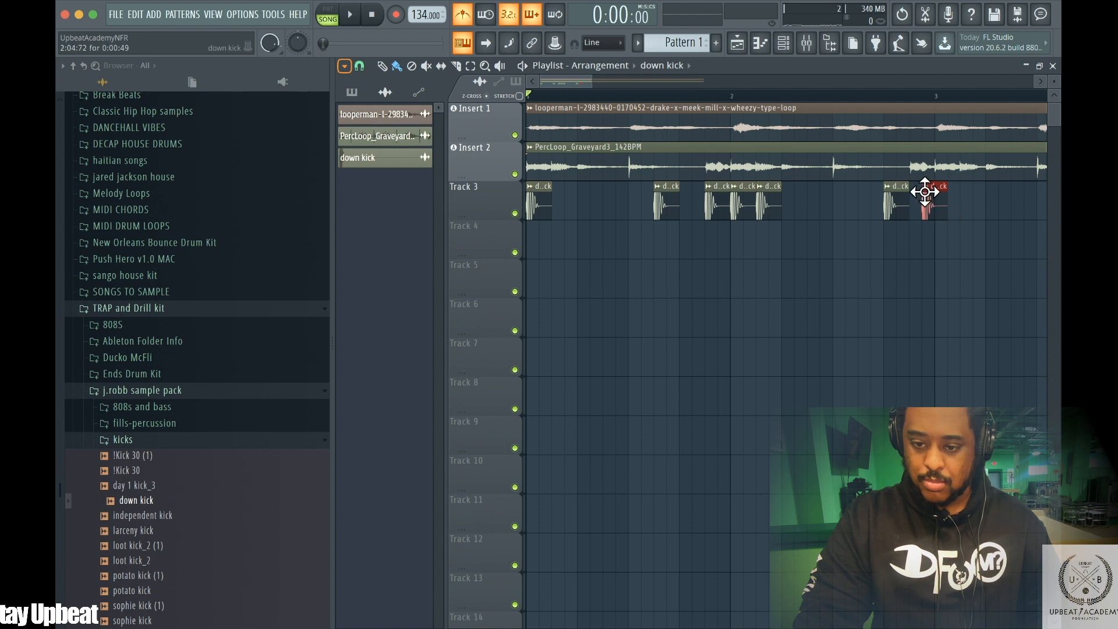
pyautogui.click(939, 203)
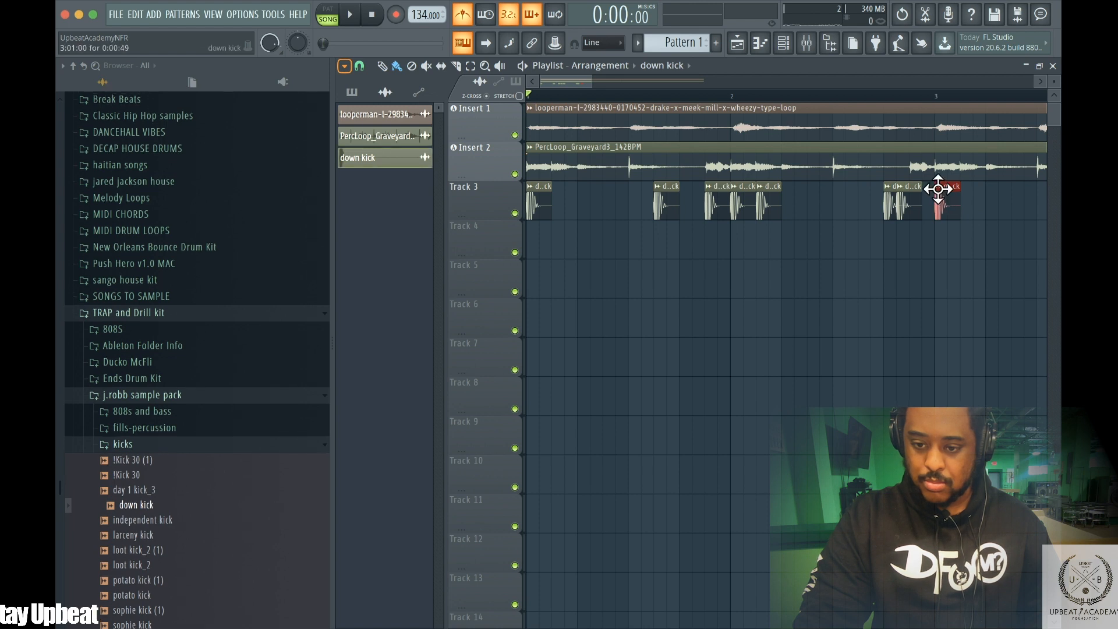
pyautogui.press('space')
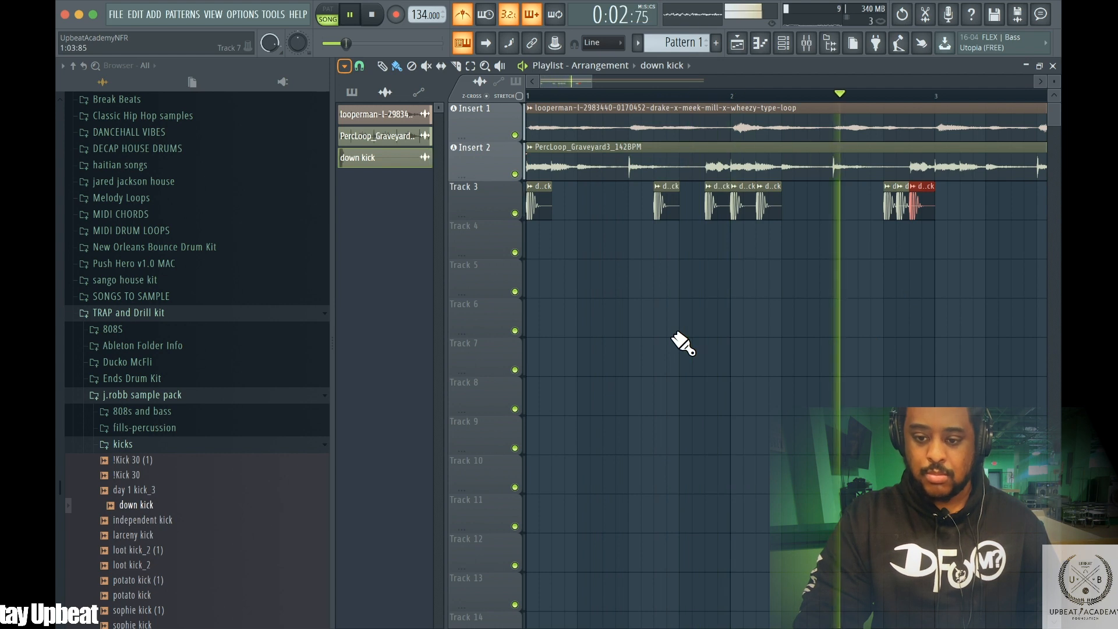
pyautogui.press('space')
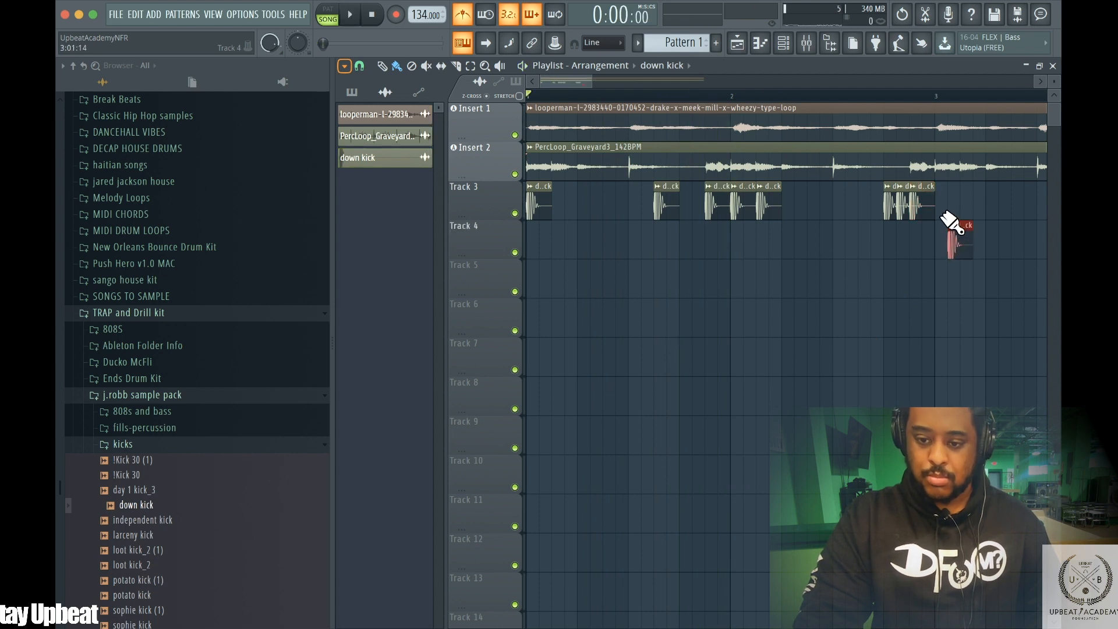
# Delete the stray kick clip on Track 4 and replay the beat across the wider view
pyautogui.rightClick(956, 247)
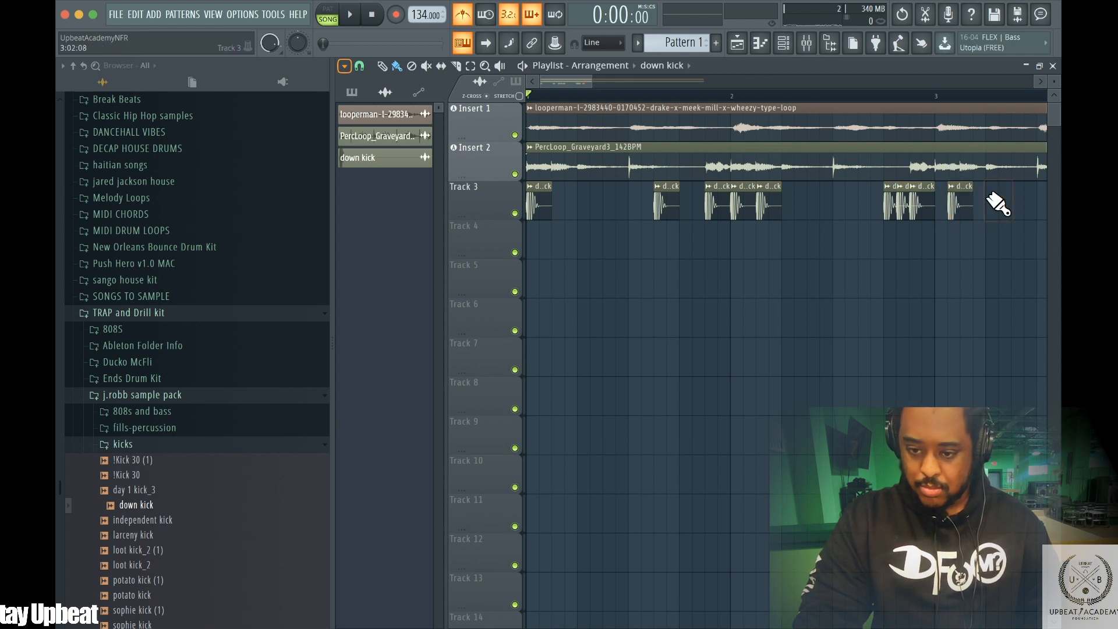
pyautogui.press('space')
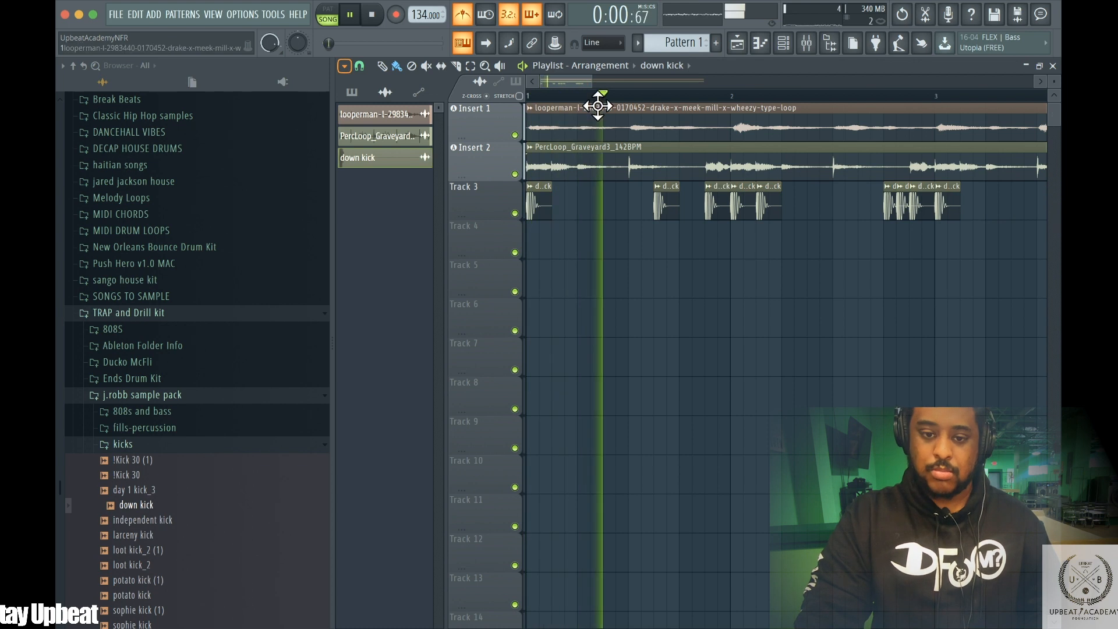
pyautogui.moveTo(576, 70); pyautogui.dragTo(657, 76)
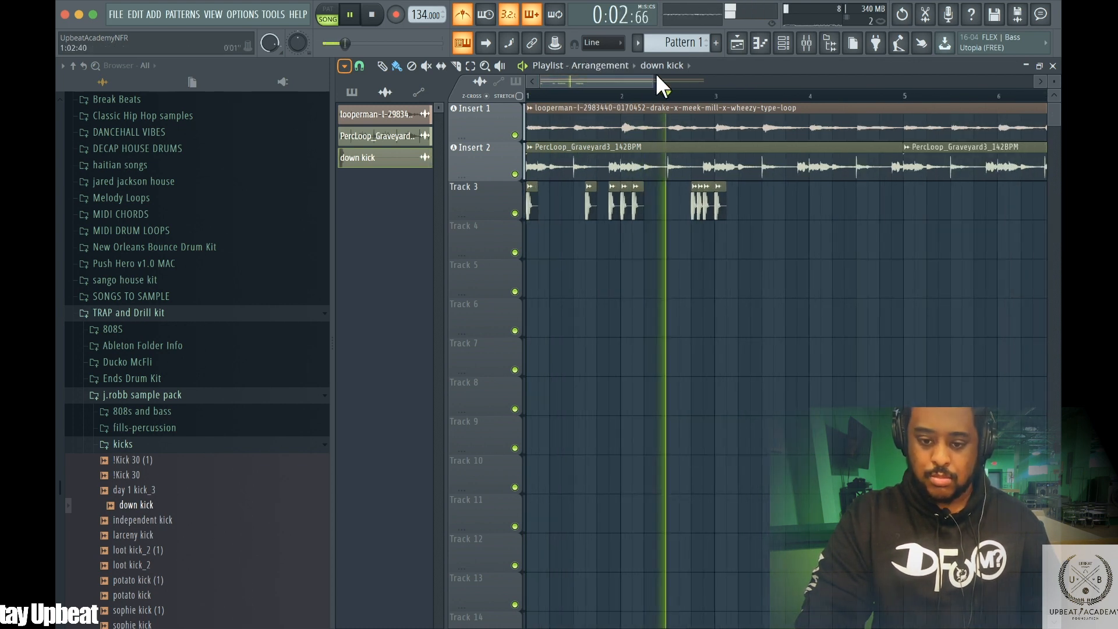
pyautogui.press('space')
pyautogui.press('space')
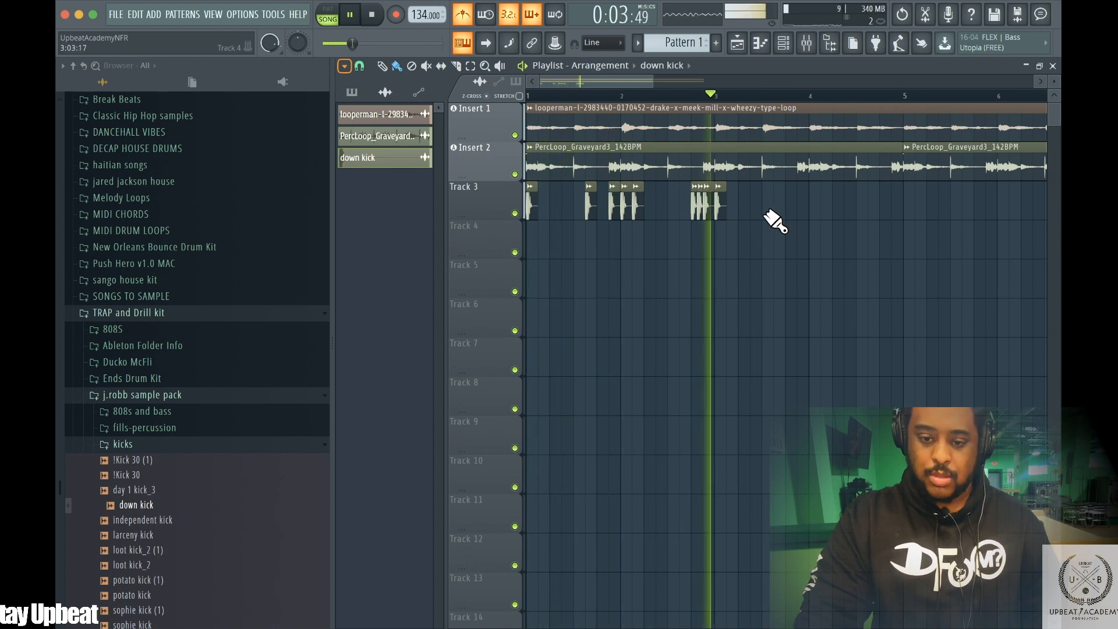
# Paint a down kick hit late in bar 3 on Track 3 and audition it
pyautogui.click(783, 207)
pyautogui.press('space')
pyautogui.press('space')
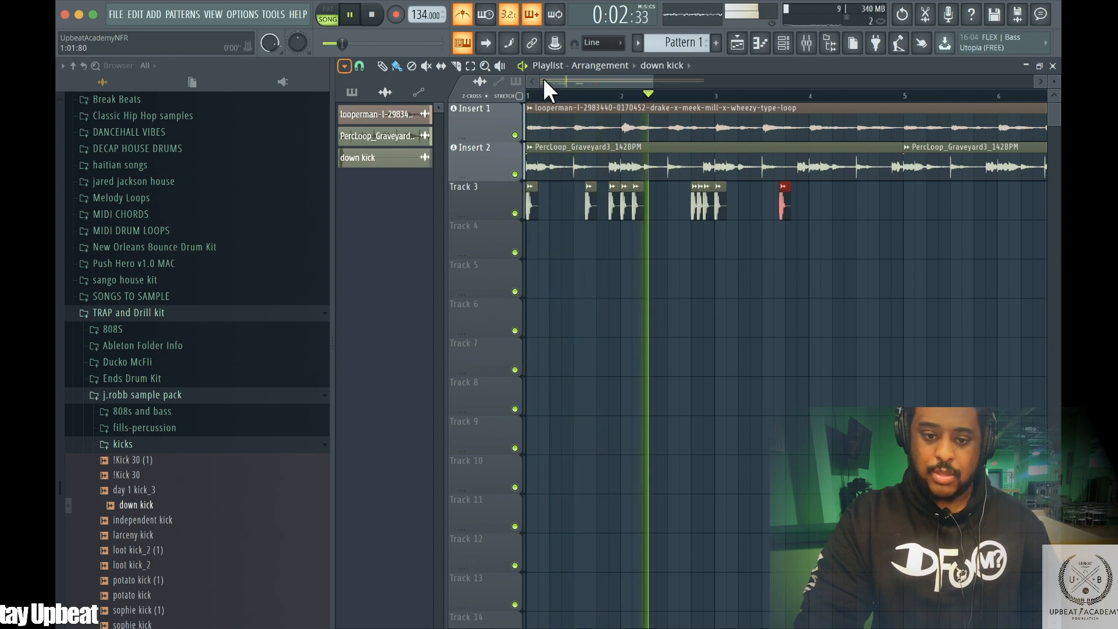
# Nudge that new kick hit slightly earlier and replay the pattern
pyautogui.moveTo(552, 79); pyautogui.dragTo(610, 80)
pyautogui.press('space')
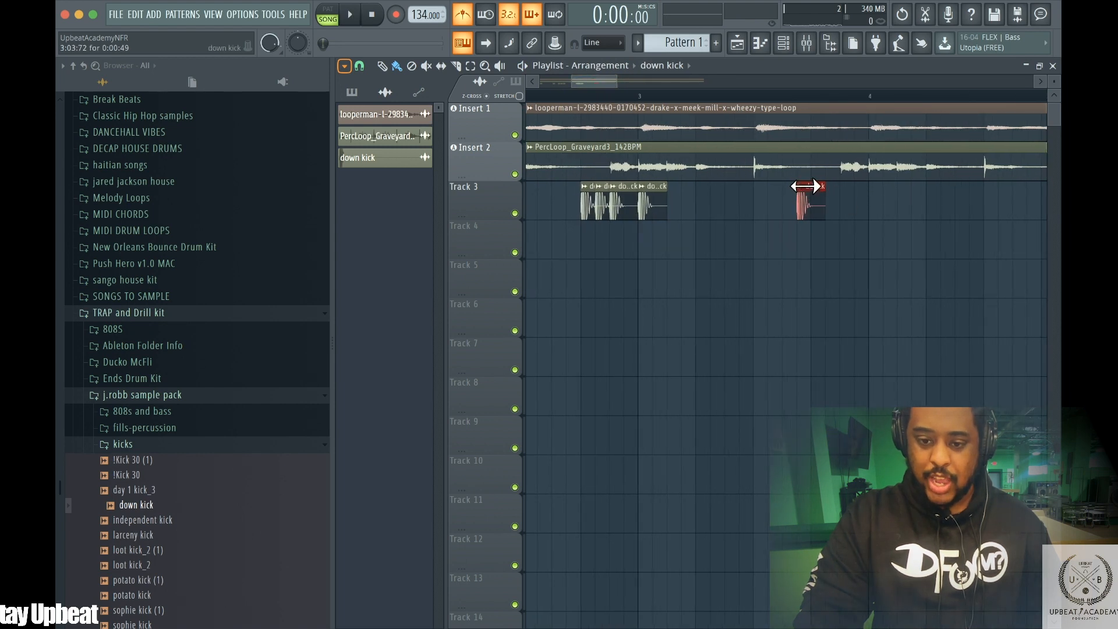
pyautogui.moveTo(802, 180)
pyautogui.mouseDown()
pyautogui.moveTo(760, 170)
pyautogui.moveTo(809, 182)
pyautogui.moveTo(795, 188)
pyautogui.mouseUp()
pyautogui.press('space')
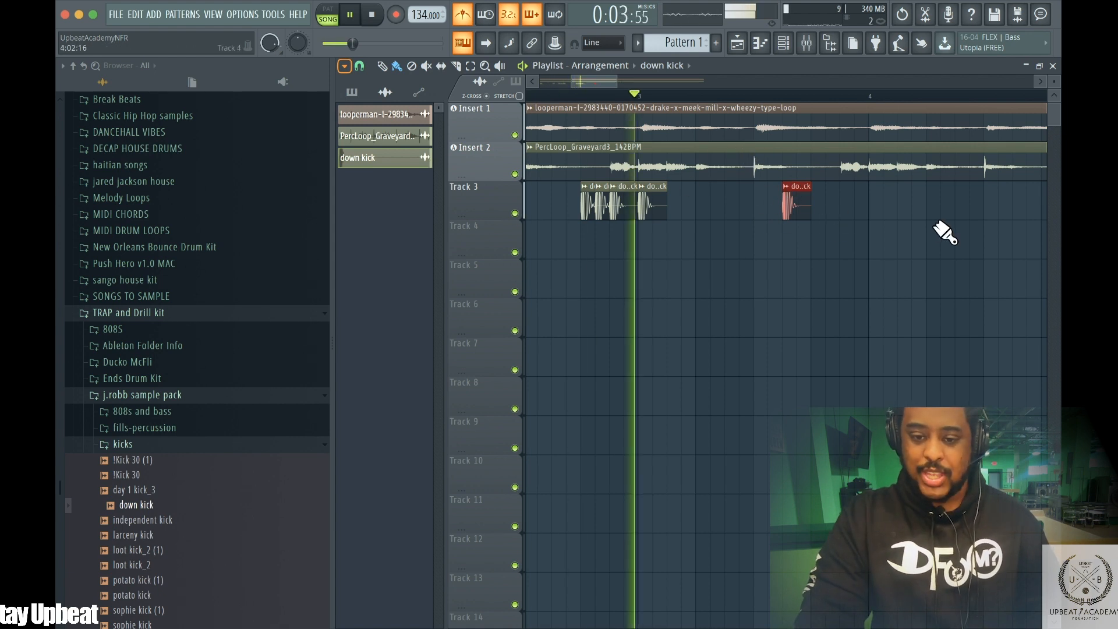
pyautogui.press('space')
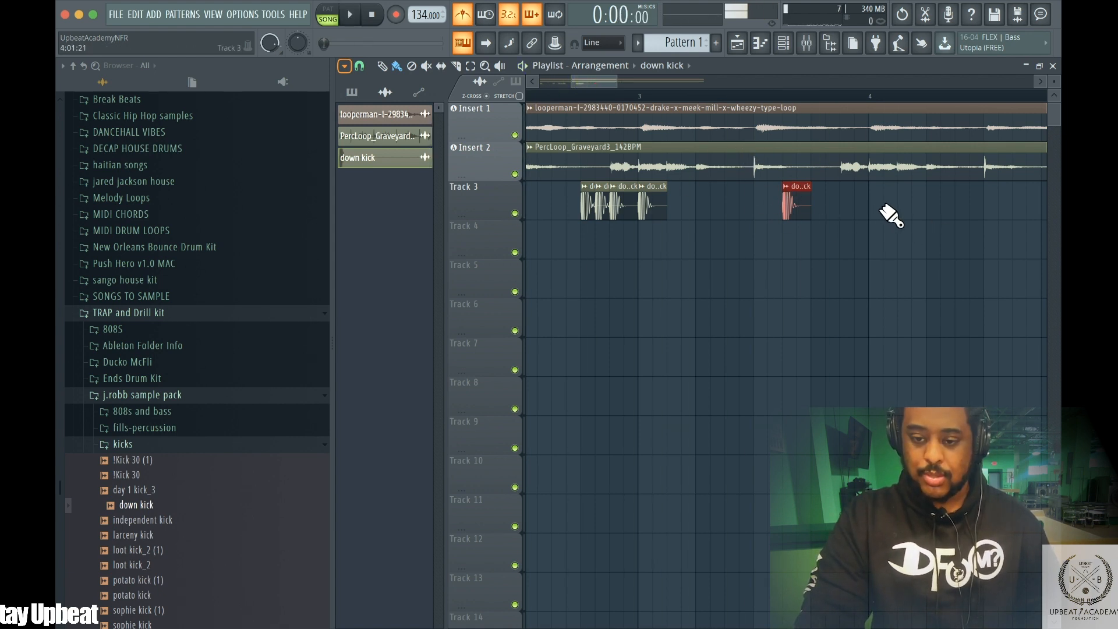
# Add a down kick hit at the start of bar 4 on Track 3 and play it
pyautogui.click(876, 204)
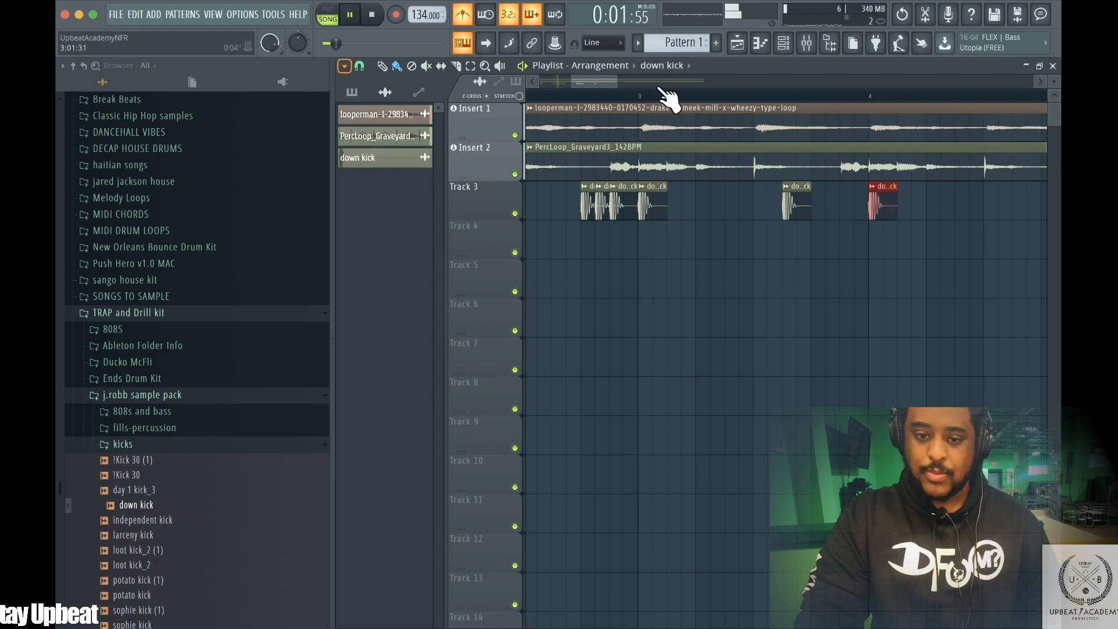
pyautogui.moveTo(607, 82); pyautogui.dragTo(630, 82)
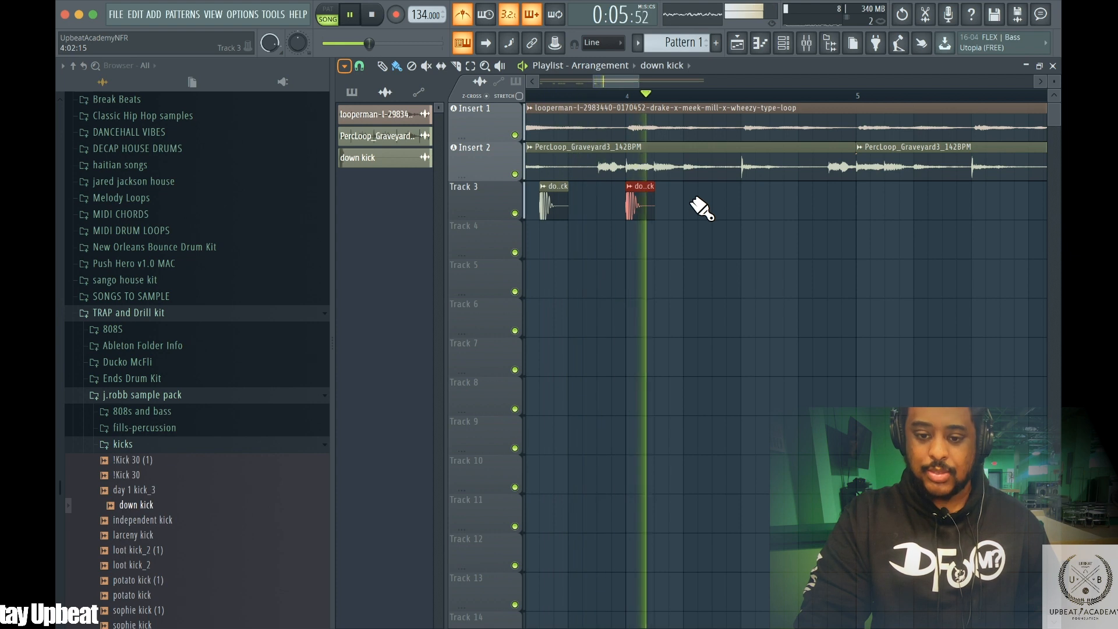
pyautogui.press('space')
# Place more down kick hits in bar 4 of Track 3, sliding them into position, and audition
pyautogui.click(787, 204)
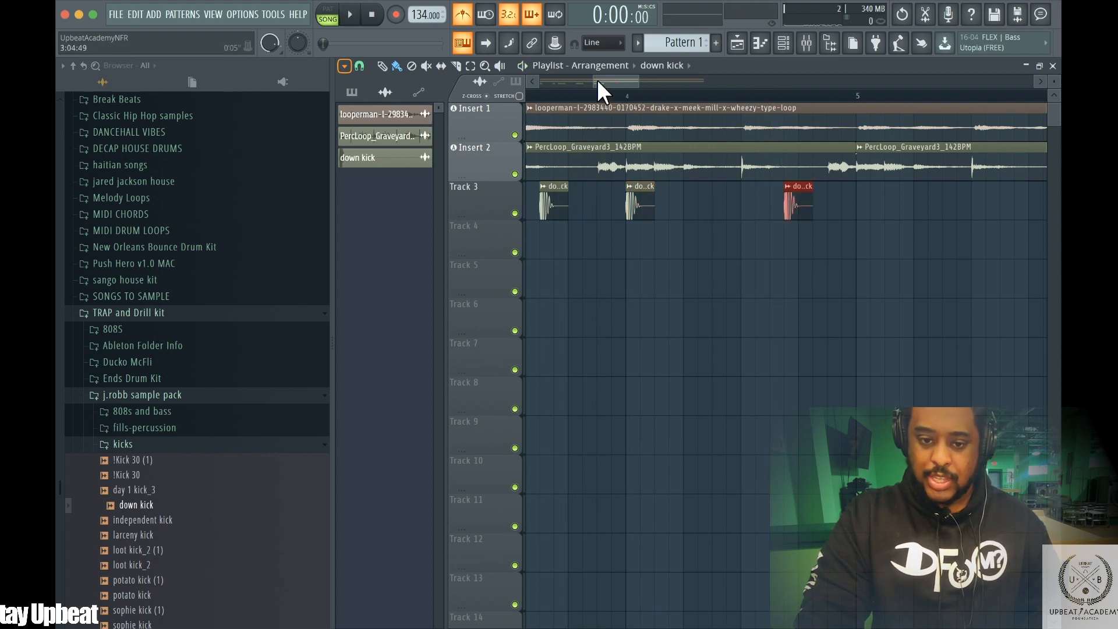
pyautogui.moveTo(593, 80)
pyautogui.mouseDown()
pyautogui.moveTo(617, 81)
pyautogui.moveTo(597, 67)
pyautogui.mouseUp()
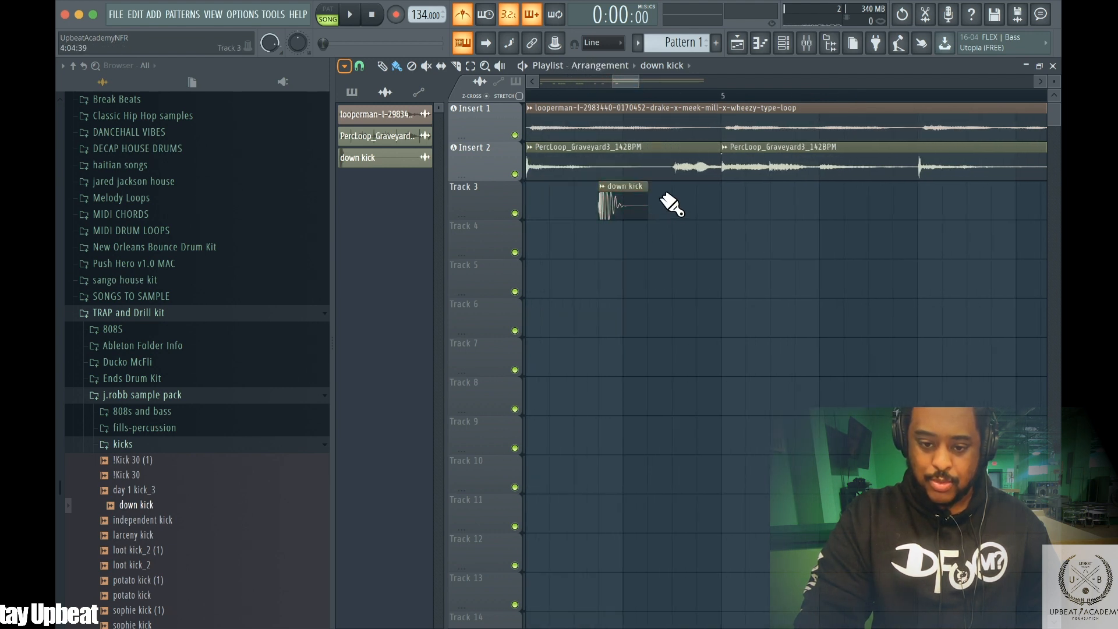
pyautogui.moveTo(680, 182); pyautogui.dragTo(632, 182)
pyautogui.click(698, 204)
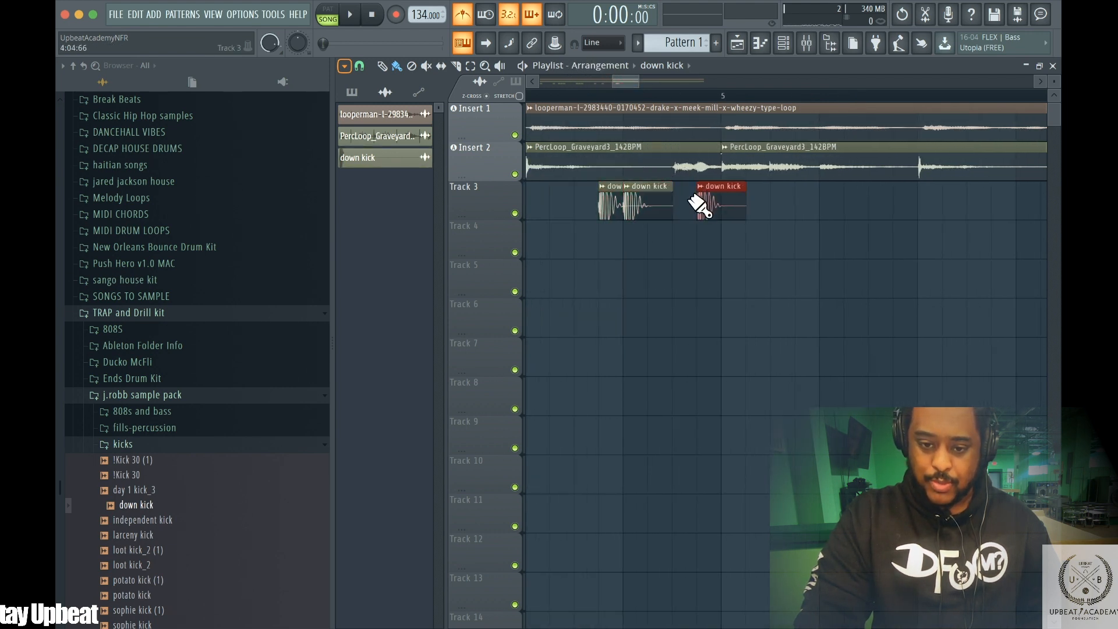
pyautogui.moveTo(710, 183); pyautogui.dragTo(658, 184)
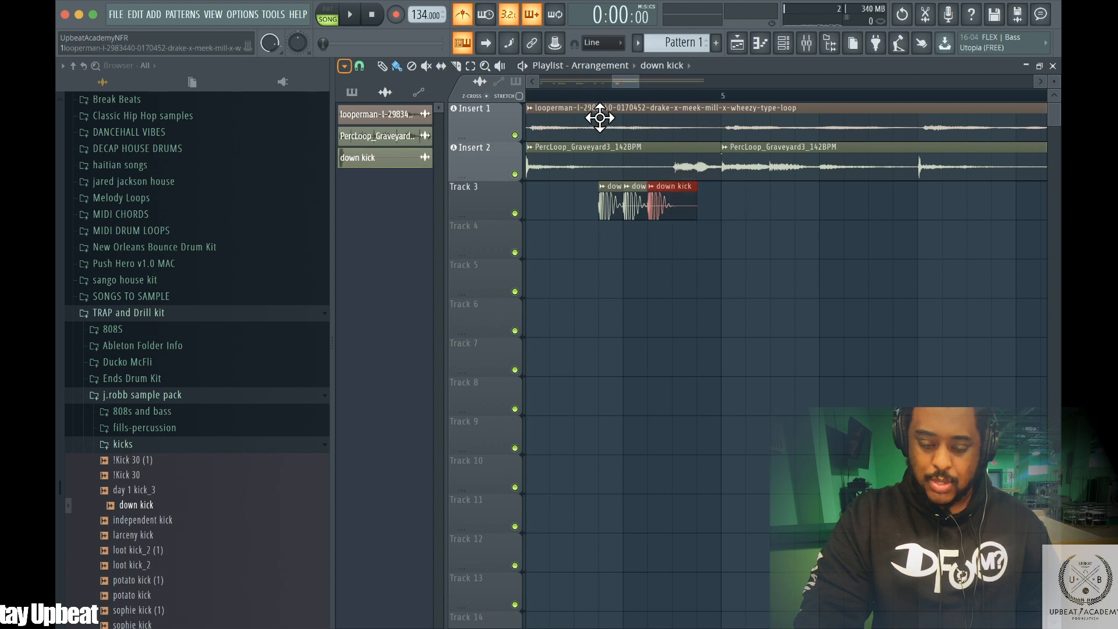
pyautogui.press('space')
# Move the group of three closely spaced kicks on Track 3 slightly earlier and audition the result
pyautogui.moveTo(616, 79)
pyautogui.mouseDown()
pyautogui.moveTo(575, 77)
pyautogui.moveTo(599, 77)
pyautogui.mouseUp()
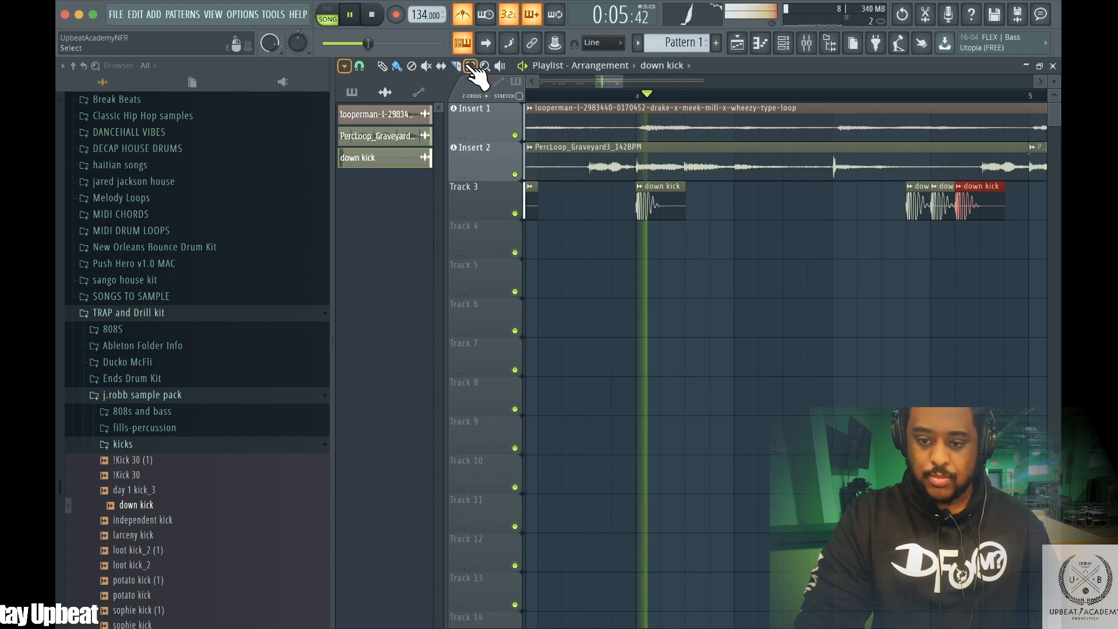
pyautogui.press('space')
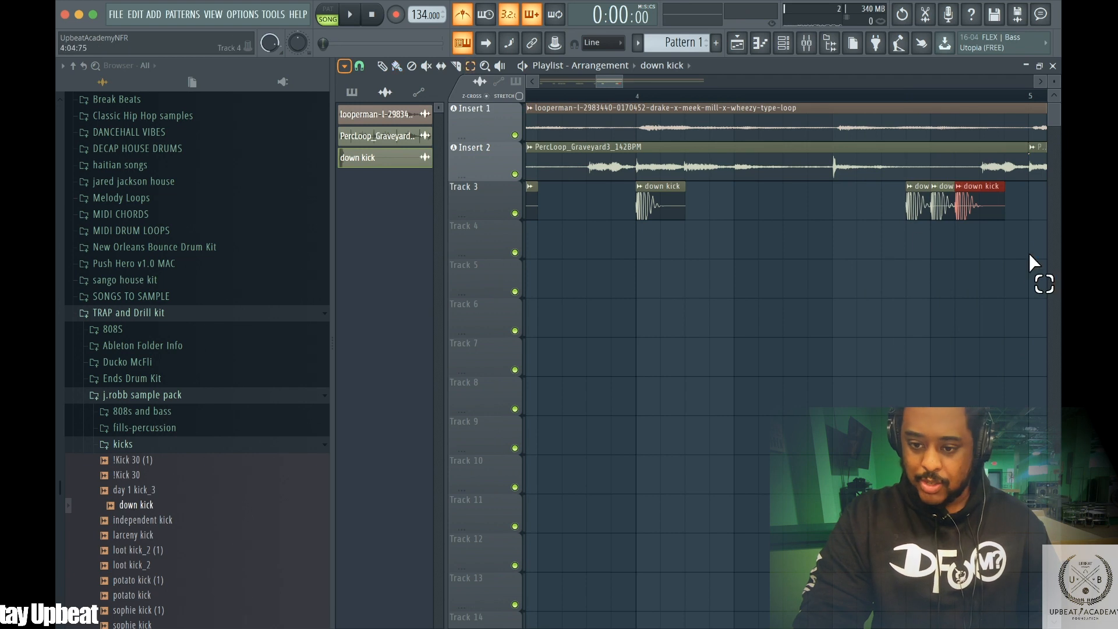
pyautogui.moveTo(916, 220); pyautogui.dragTo(915, 219)
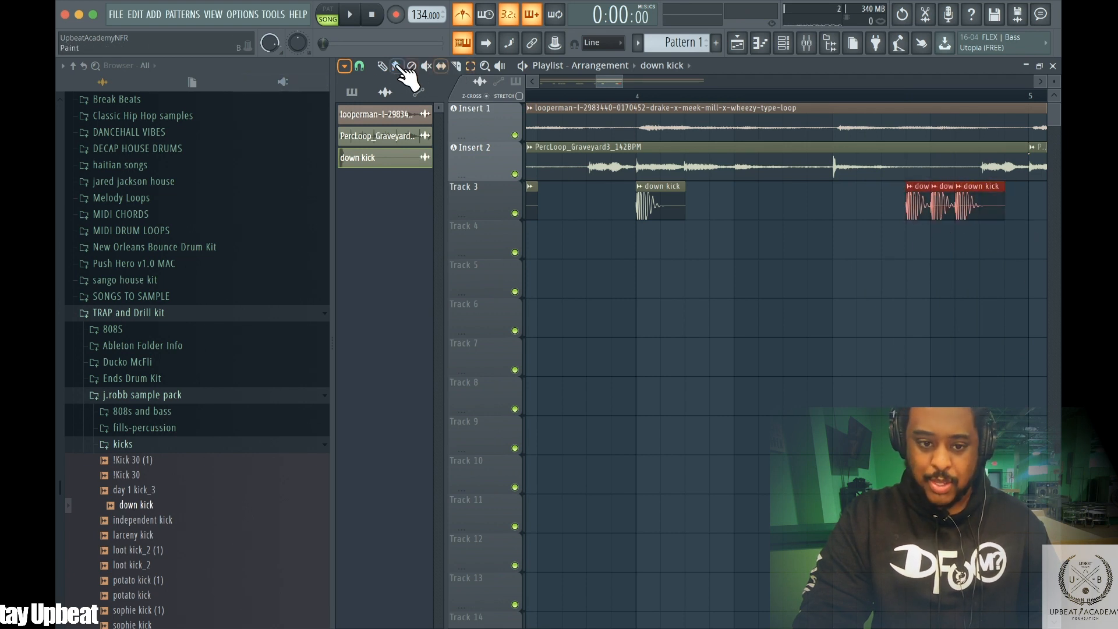
pyautogui.moveTo(935, 195); pyautogui.dragTo(911, 195)
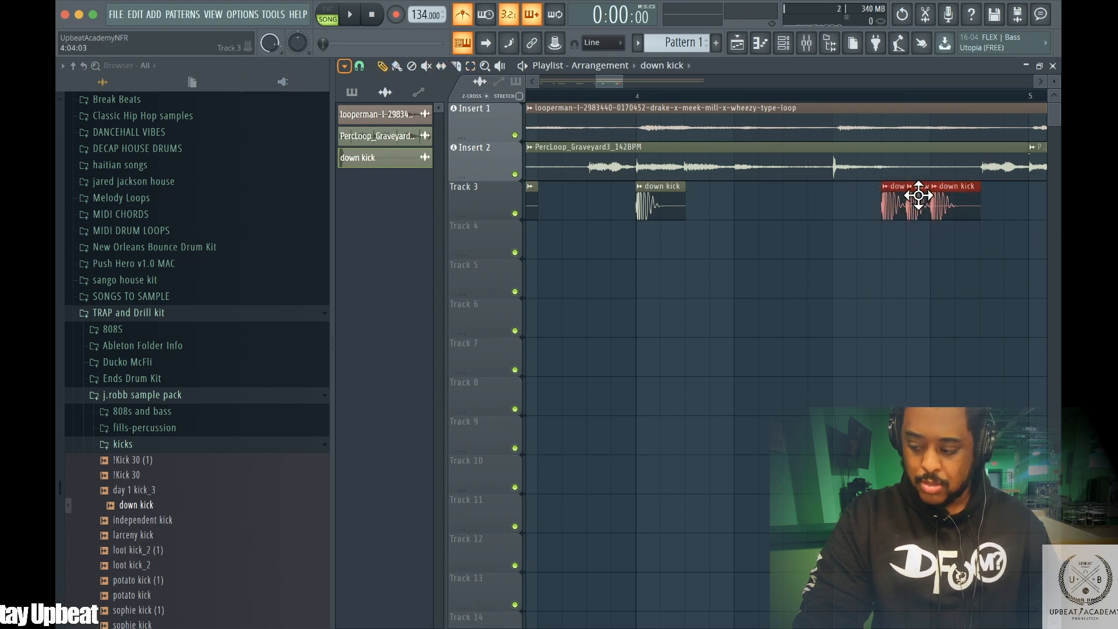
pyautogui.press('space')
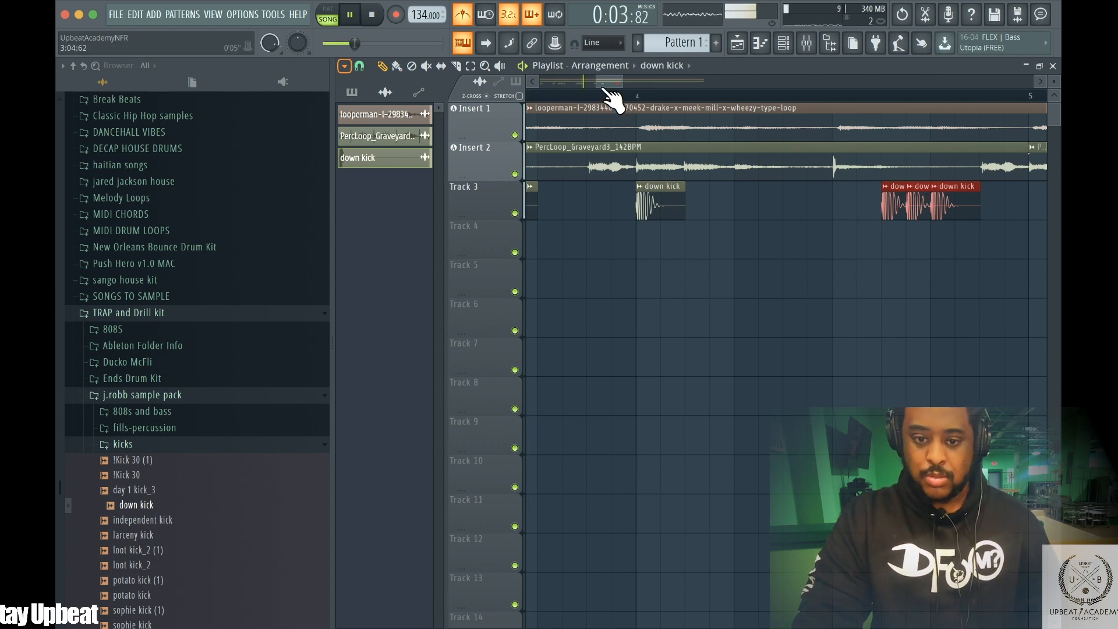
pyautogui.moveTo(578, 77); pyautogui.dragTo(627, 77)
pyautogui.press('space')
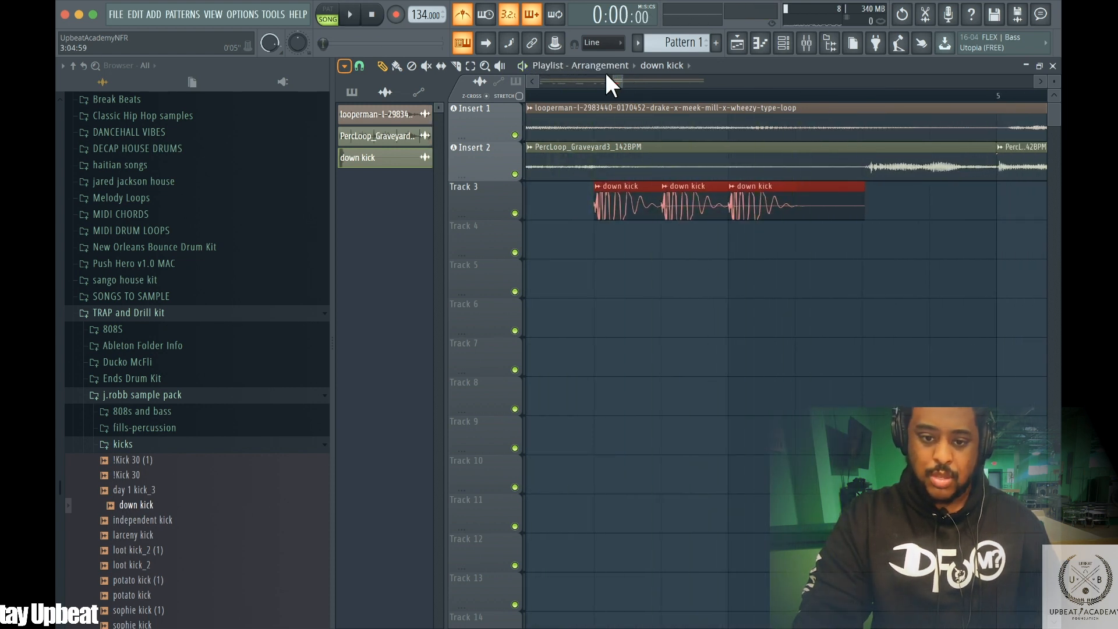
# Try to duplicate the selected Track 3 kick pattern further along the playlist, then undo it
pyautogui.moveTo(612, 76); pyautogui.dragTo(717, 35)
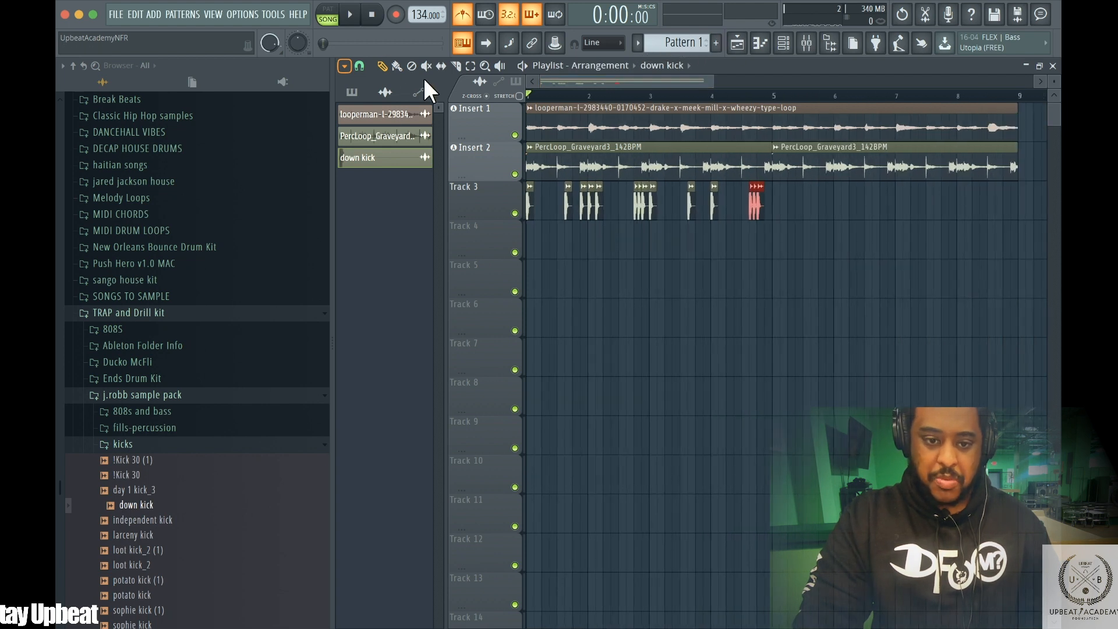
pyautogui.moveTo(768, 220); pyautogui.dragTo(523, 244)
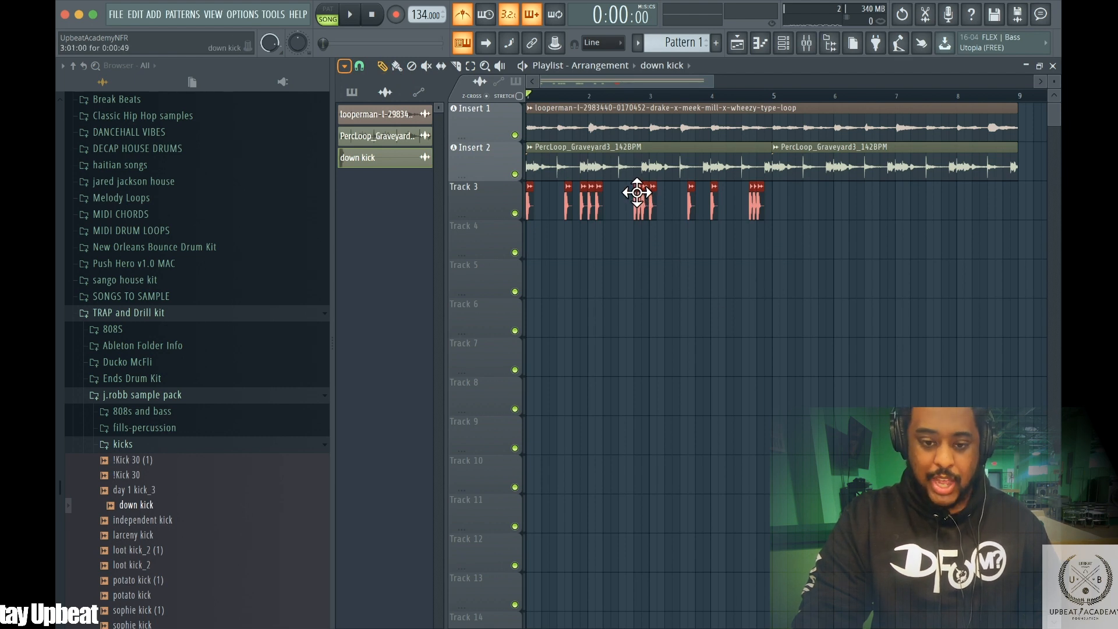
pyautogui.moveTo(652, 205); pyautogui.dragTo(805, 218)
pyautogui.click(700, 201)
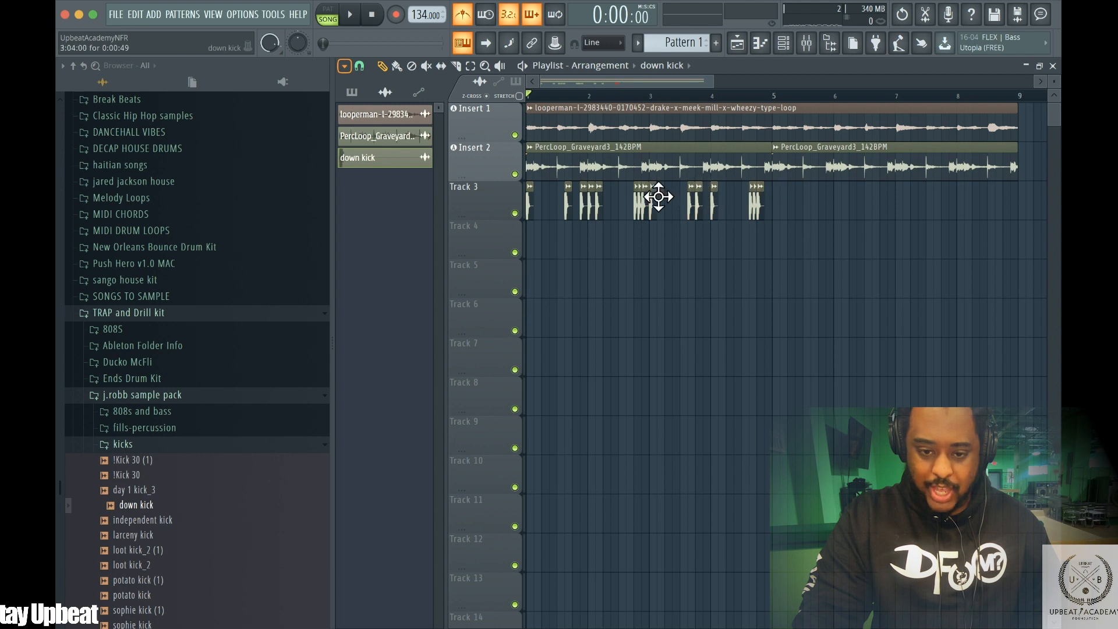
pyautogui.press('super+z')
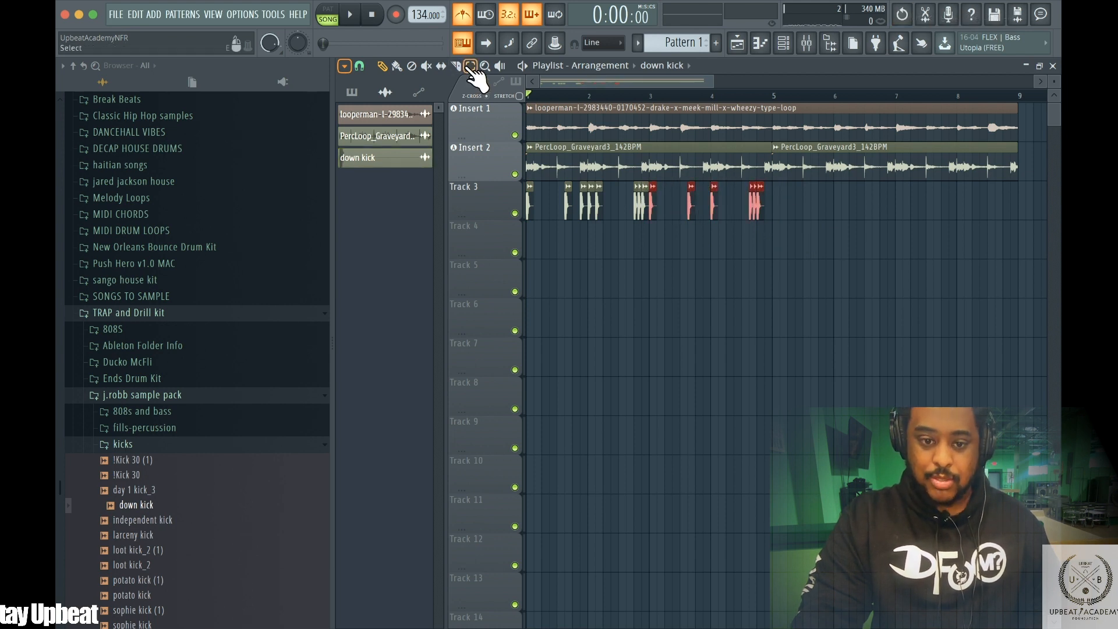
# Try again to move the selected Track 3 kick clips, placing and removing a kick after bar 5
pyautogui.moveTo(779, 201); pyautogui.dragTo(533, 233)
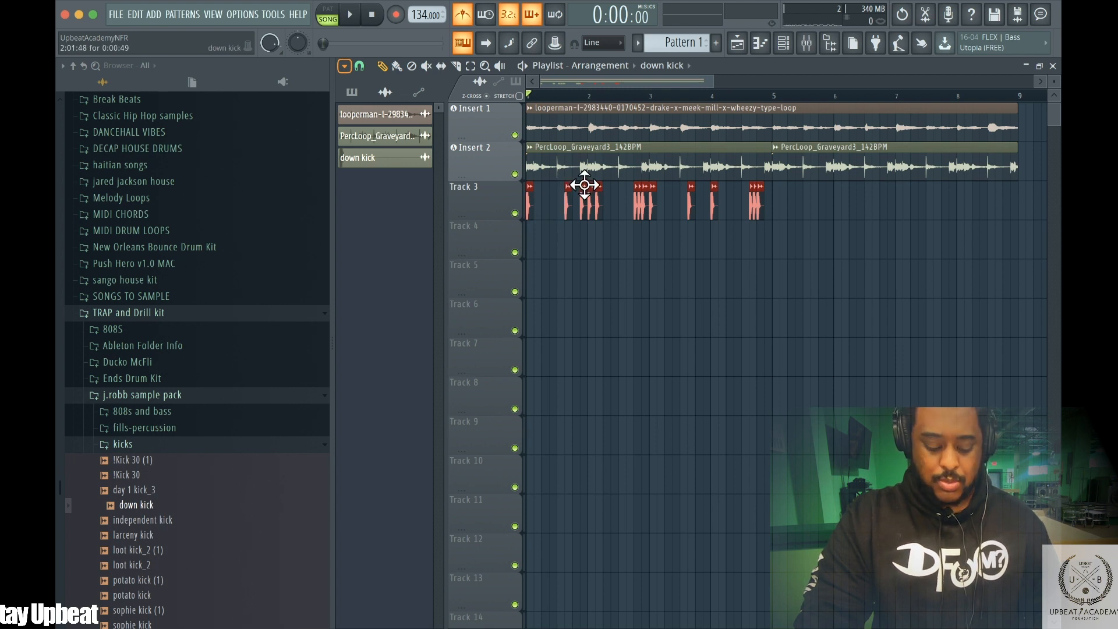
pyautogui.moveTo(599, 198); pyautogui.dragTo(728, 216)
pyautogui.click(789, 202)
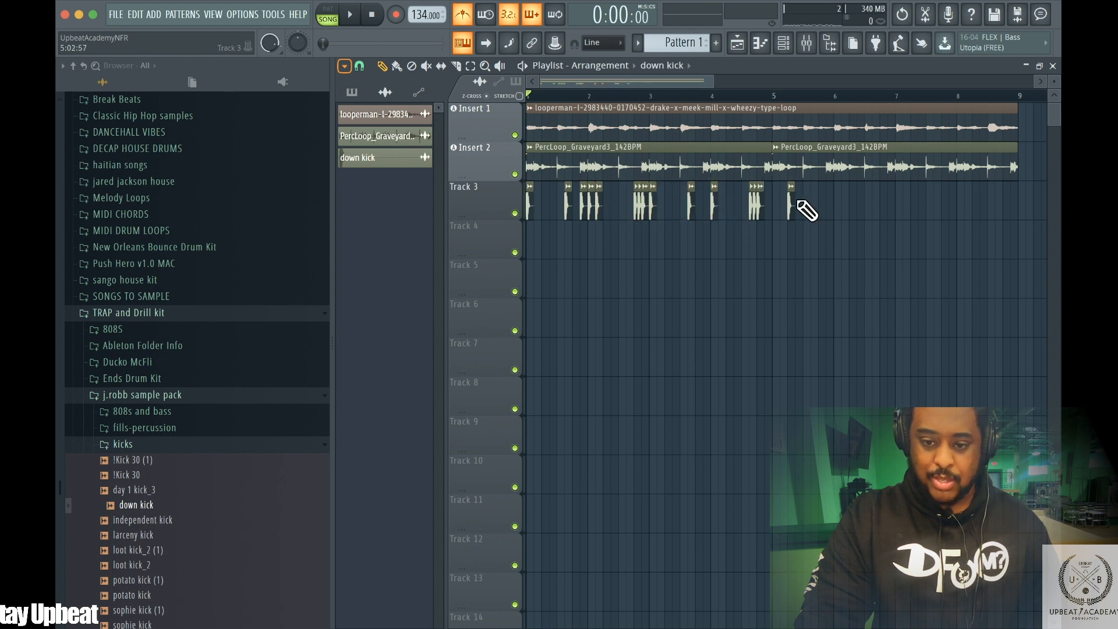
pyautogui.rightClick(779, 189)
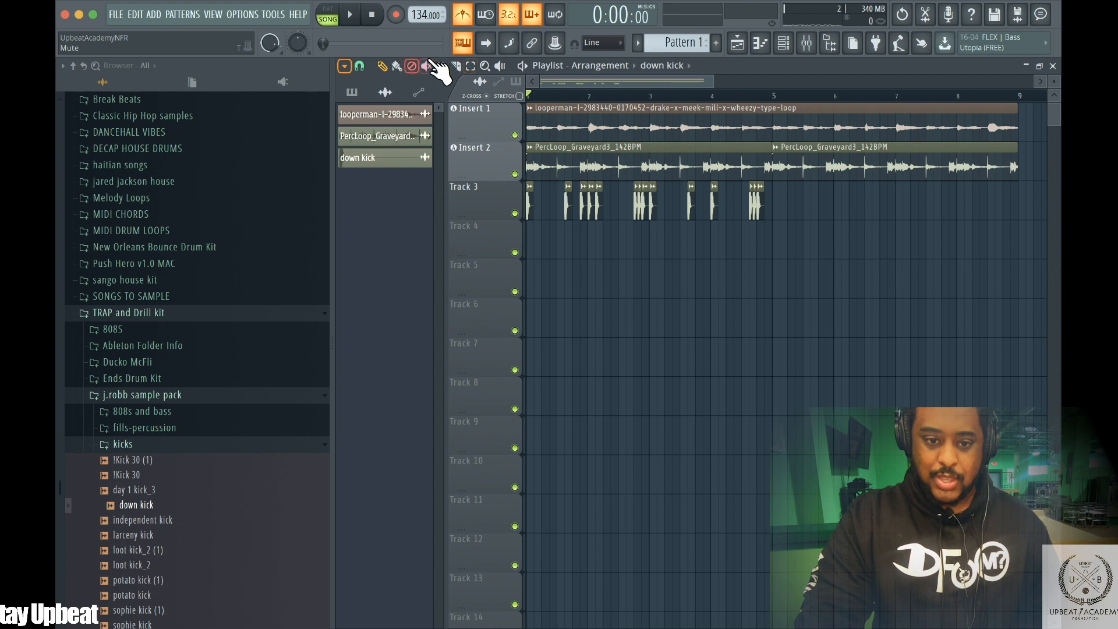
# Copy the selected four-bar kick pattern on Track 3 into bars 5–8 and audition it
pyautogui.moveTo(785, 206); pyautogui.dragTo(481, 259)
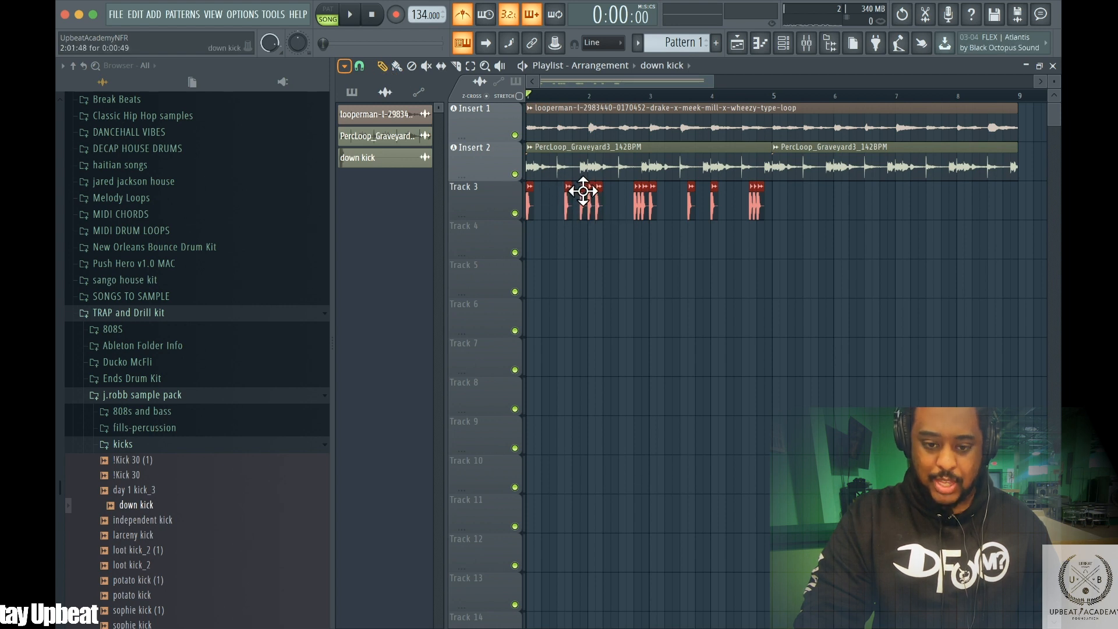
pyautogui.moveTo(589, 191); pyautogui.dragTo(831, 194)
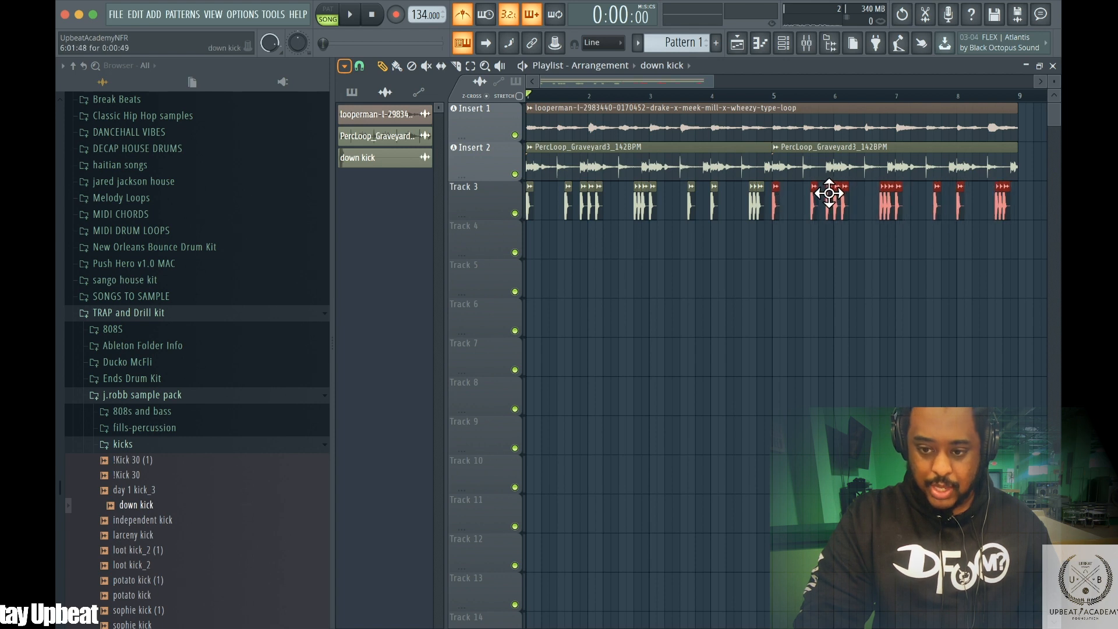
pyautogui.press('space')
pyautogui.press('space')
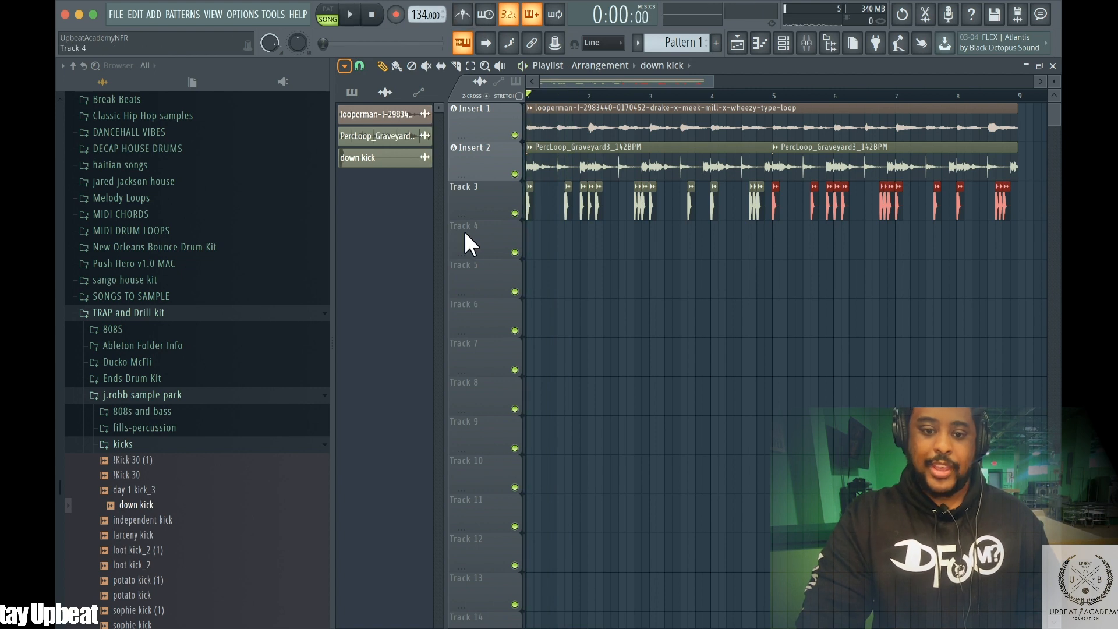
# Route Track 3 to mixer Insert 3 and start playback
pyautogui.rightClick(476, 198)
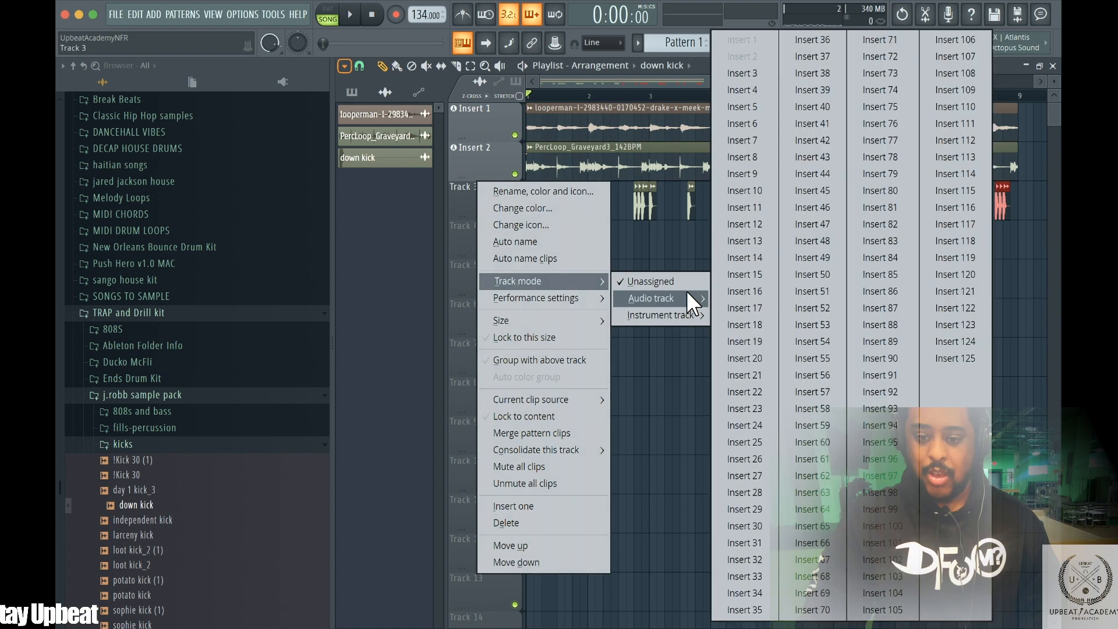
pyautogui.moveTo(694, 312)
pyautogui.moveTo(652, 299)
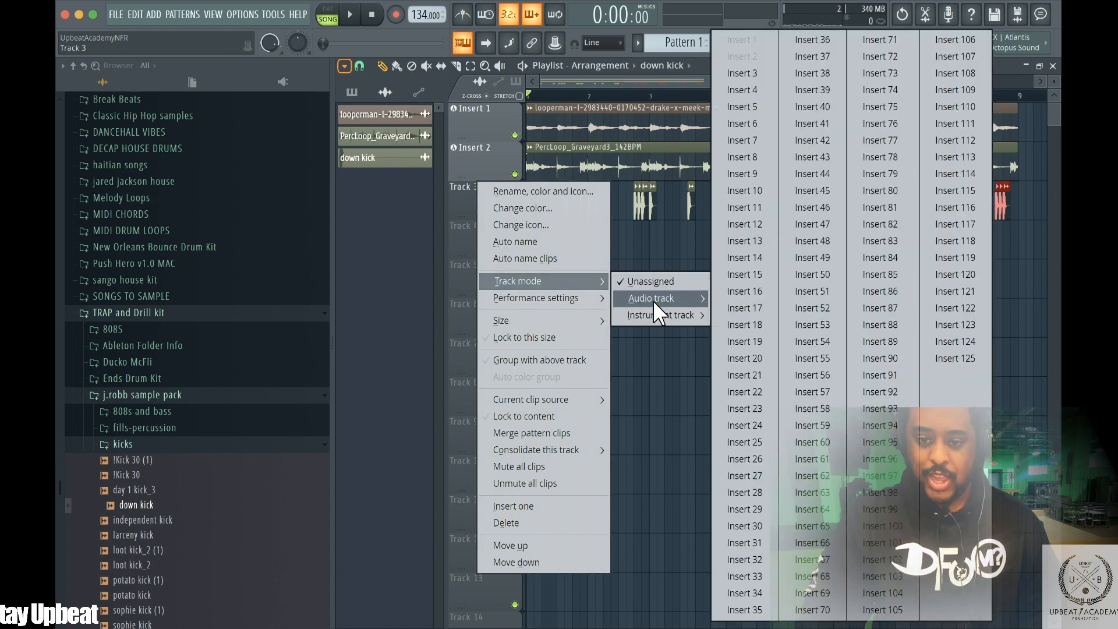
pyautogui.click(765, 67)
pyautogui.press('space')
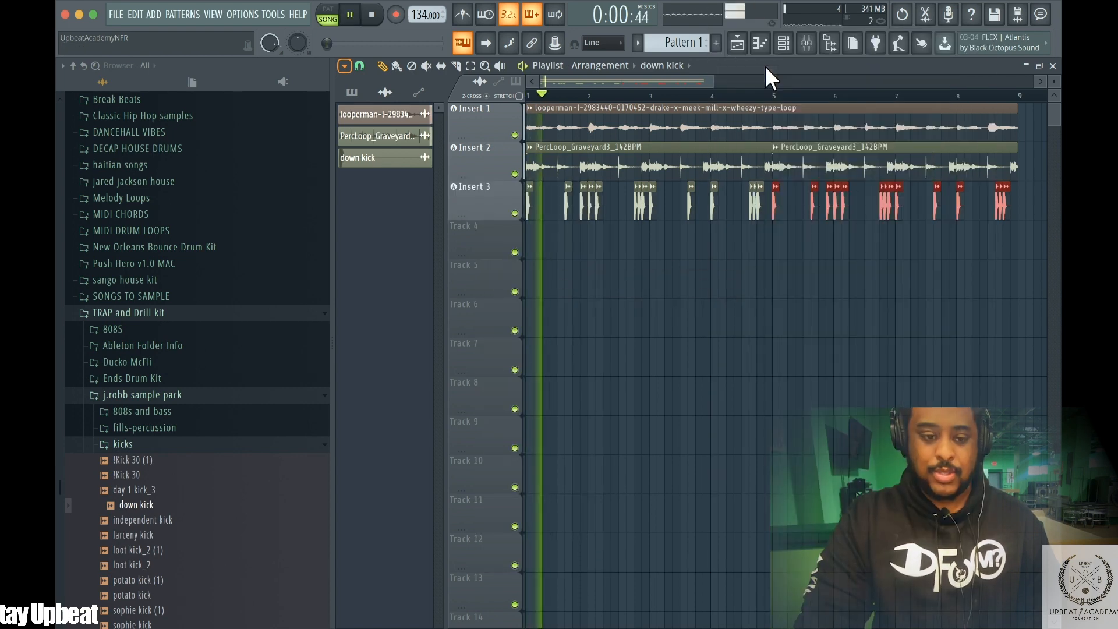
# Browse the j.robb snares folder, preview several snares, and load "down snare" into the project
pyautogui.click(140, 443)
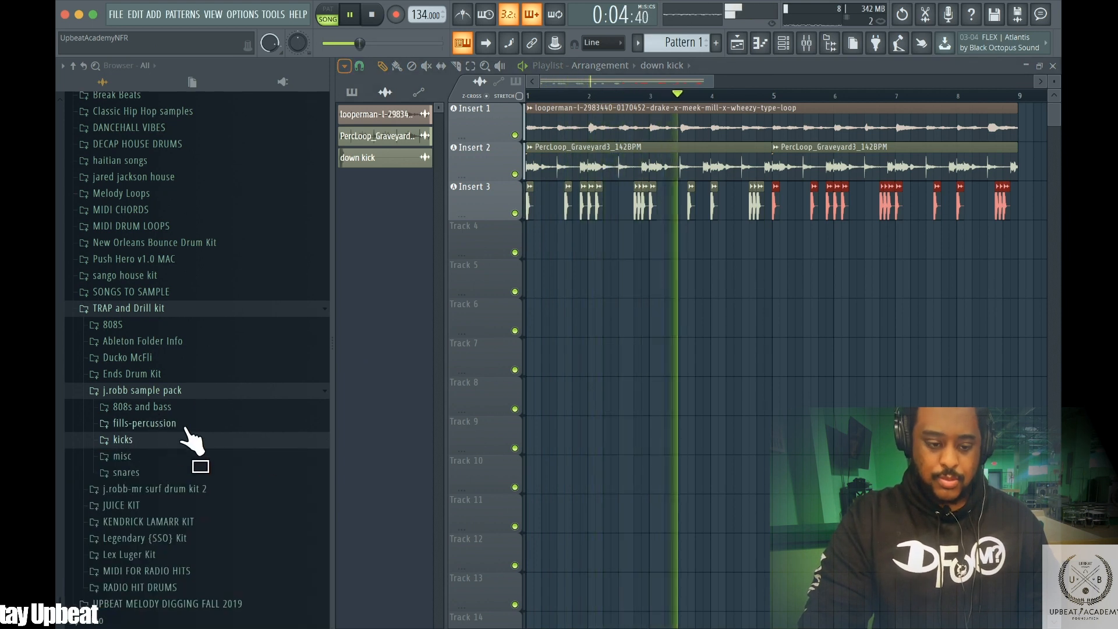
pyautogui.click(134, 473)
pyautogui.click(170, 517)
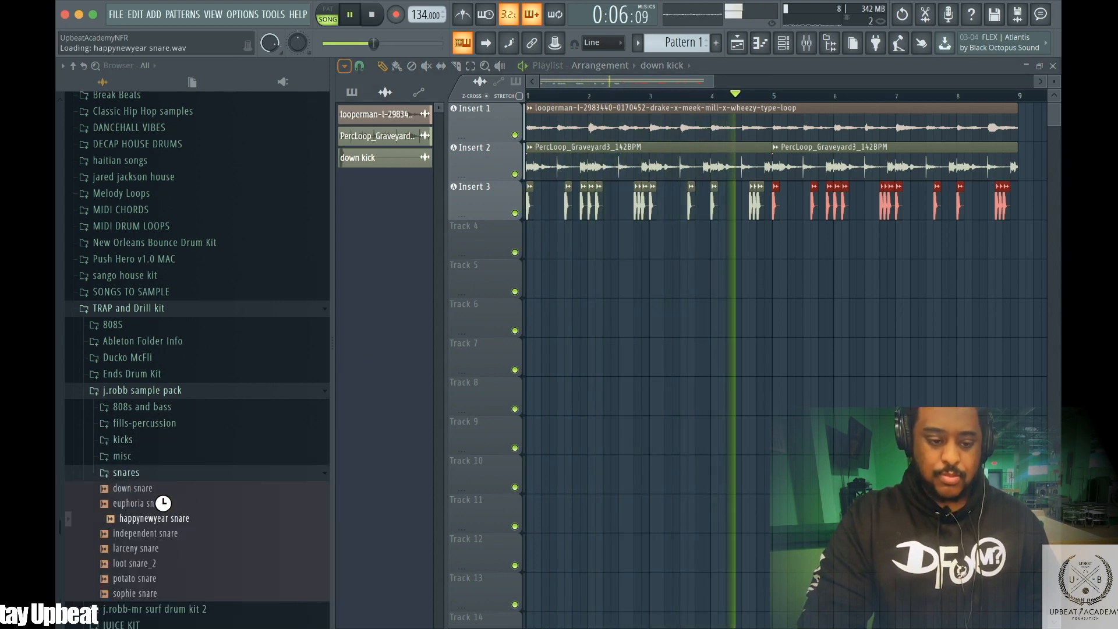
pyautogui.click(173, 504)
pyautogui.click(138, 488)
pyautogui.press('space')
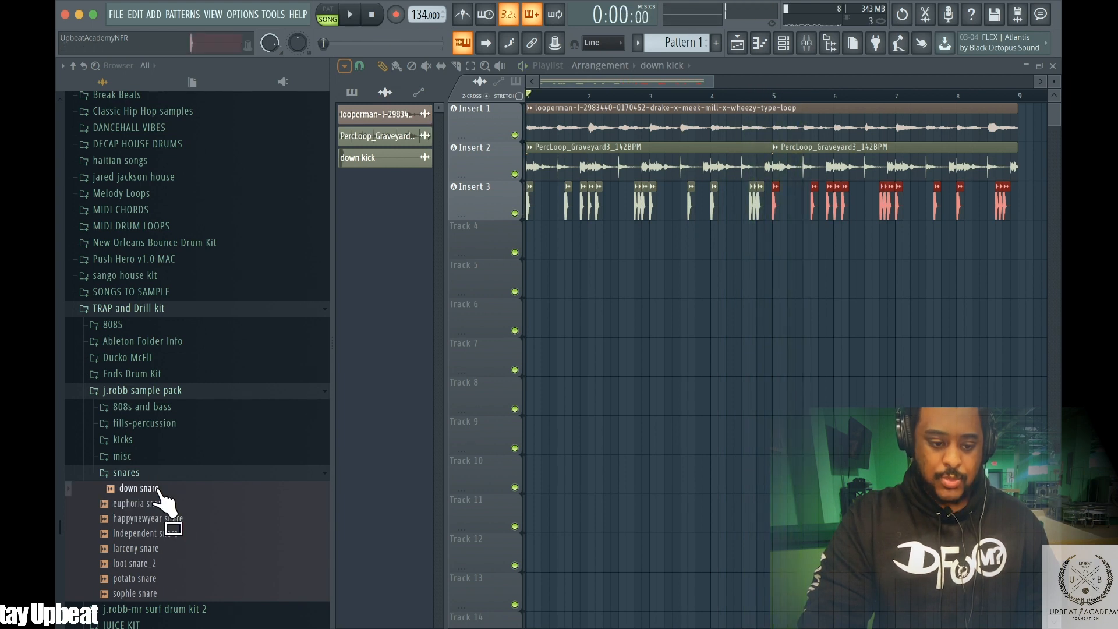
pyautogui.moveTo(159, 491); pyautogui.dragTo(356, 213)
pyautogui.press('space')
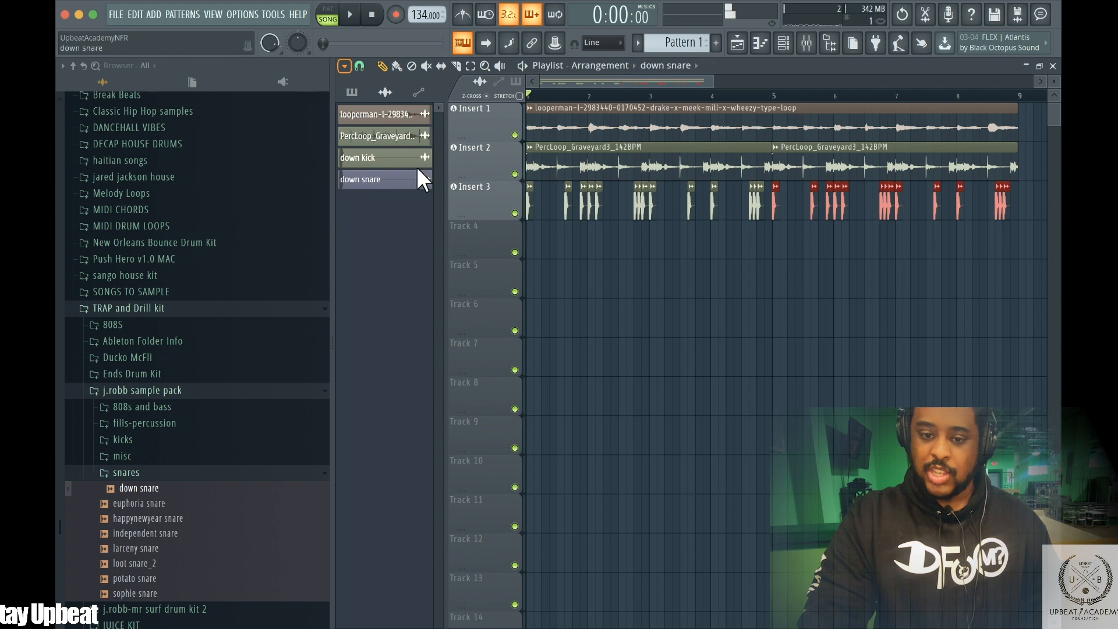
# Zoom into the first bars of the playlist and set the snap to 1/2 beat
pyautogui.press('space')
pyautogui.moveTo(696, 75); pyautogui.dragTo(581, 76)
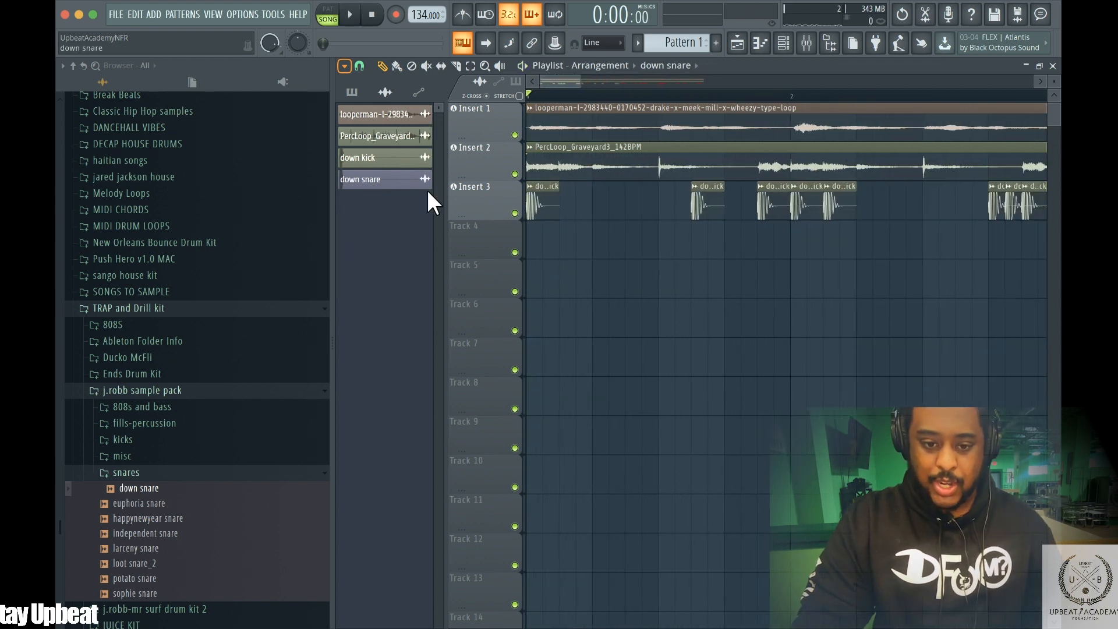
pyautogui.press('space')
pyautogui.press('space')
pyautogui.click(347, 65)
pyautogui.click(348, 66)
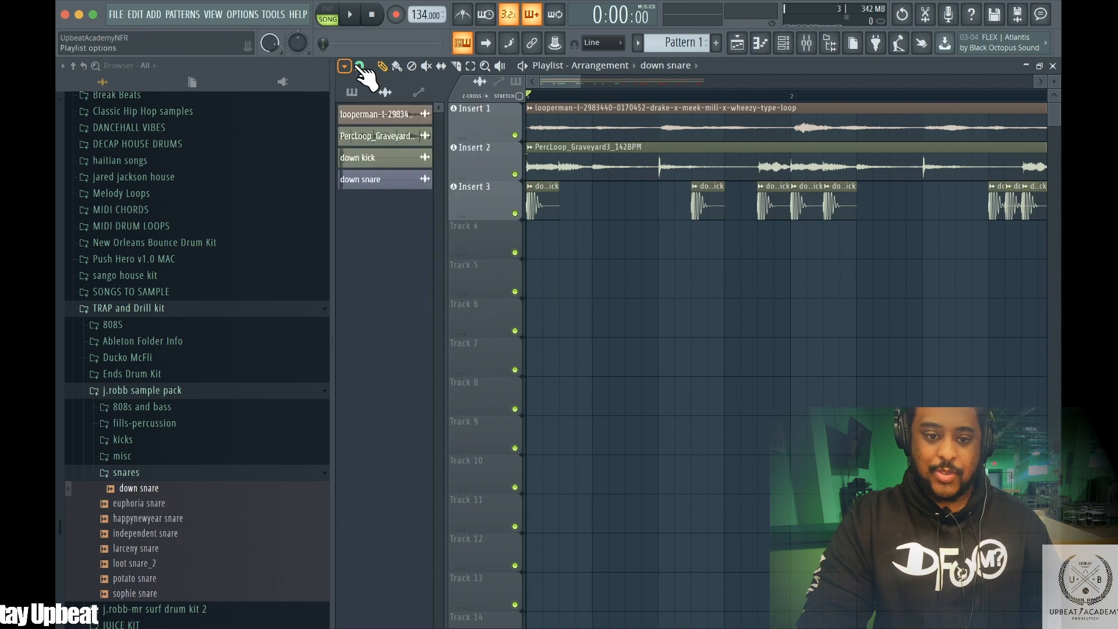
pyautogui.click(359, 66)
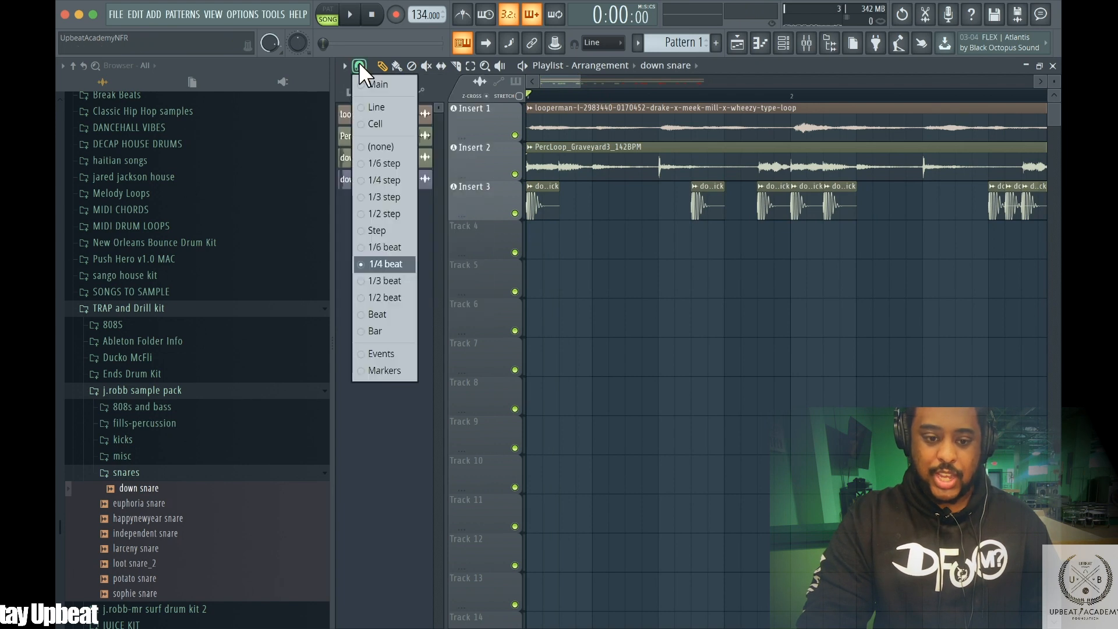
pyautogui.click(373, 292)
pyautogui.press('space')
pyautogui.press('space')
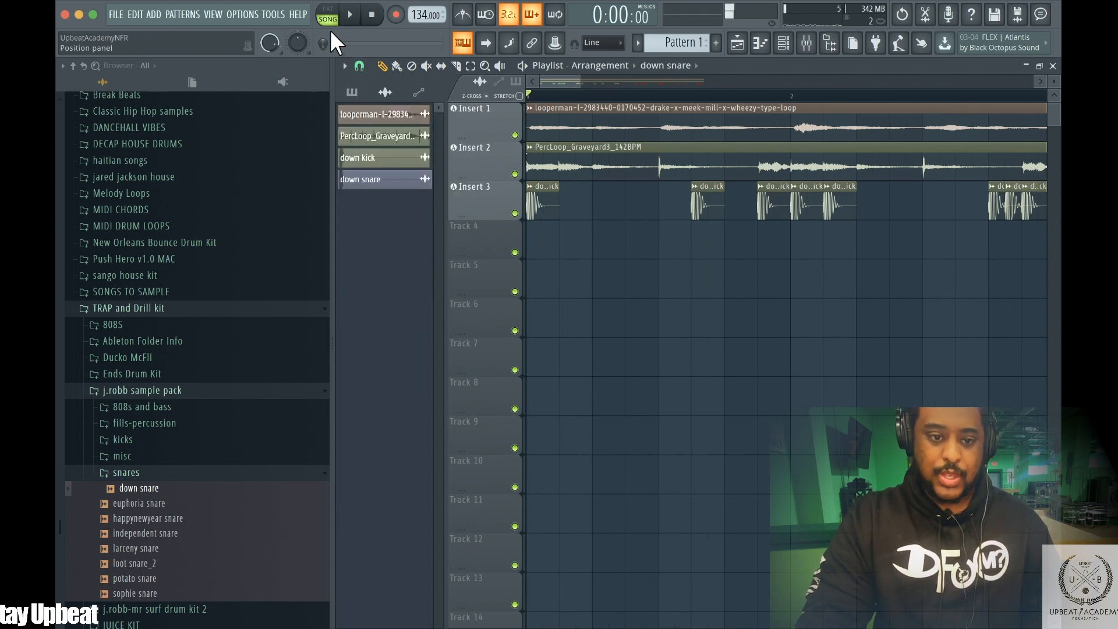
# Place down snare hits on Track 4 on beat 3 of bars 1 and 2, auditioning the groove
pyautogui.click(466, 14)
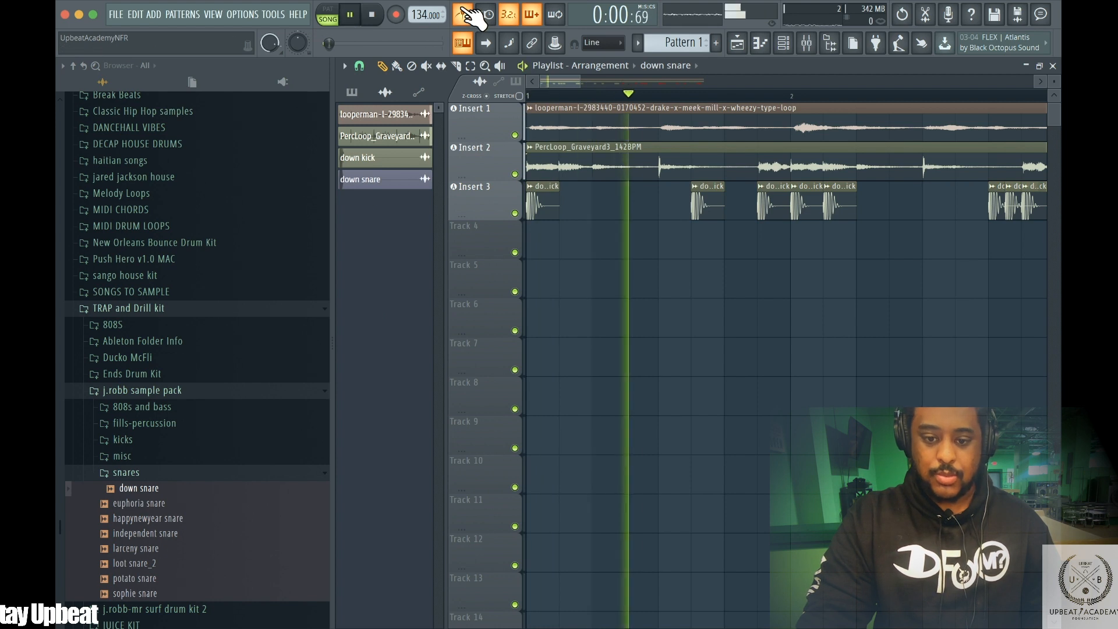
pyautogui.press('space')
pyautogui.press('space')
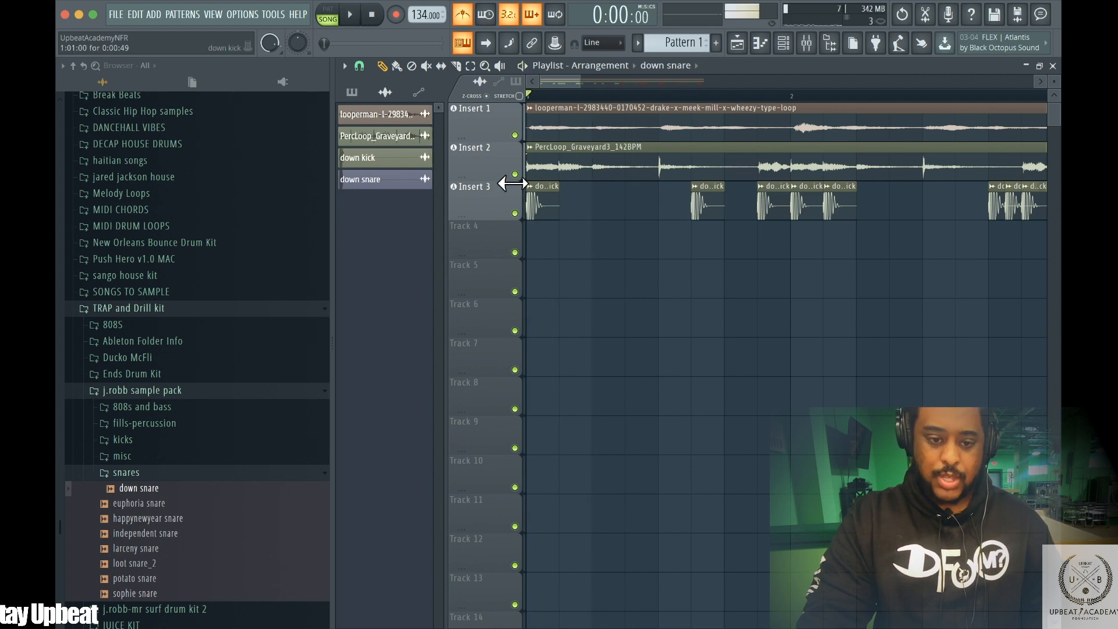
pyautogui.moveTo(368, 181); pyautogui.dragTo(659, 227)
pyautogui.press('space')
pyautogui.press('space')
pyautogui.press('space')
pyautogui.moveTo(921, 230); pyautogui.dragTo(691, 240)
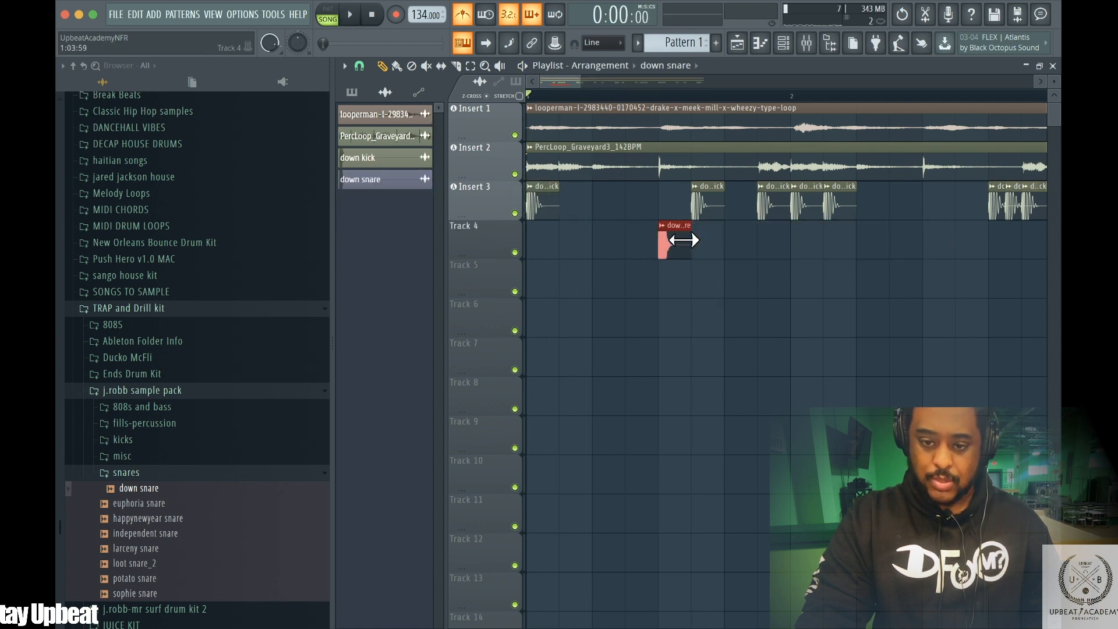
pyautogui.click(925, 241)
pyautogui.press('space')
# Switch snap to Beat and add down snare hits on beat 3 of bars 3 and 4 on Track 4
pyautogui.click(358, 62)
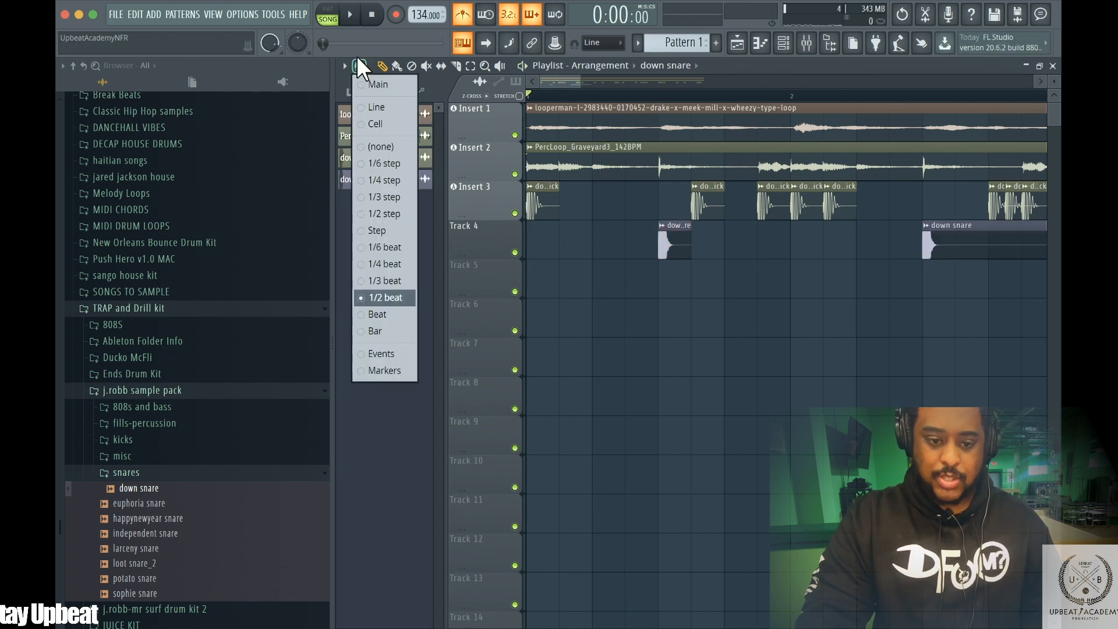
pyautogui.click(373, 311)
pyautogui.press('space')
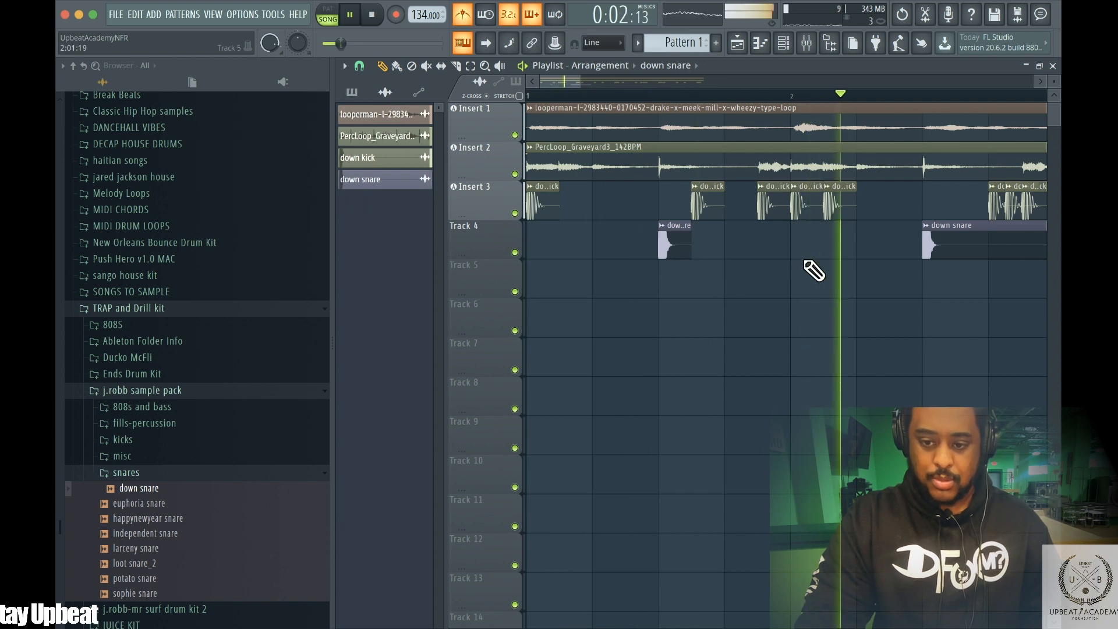
pyautogui.press('space')
pyautogui.moveTo(564, 77); pyautogui.dragTo(628, 77)
pyautogui.moveTo(811, 217); pyautogui.dragTo(728, 219)
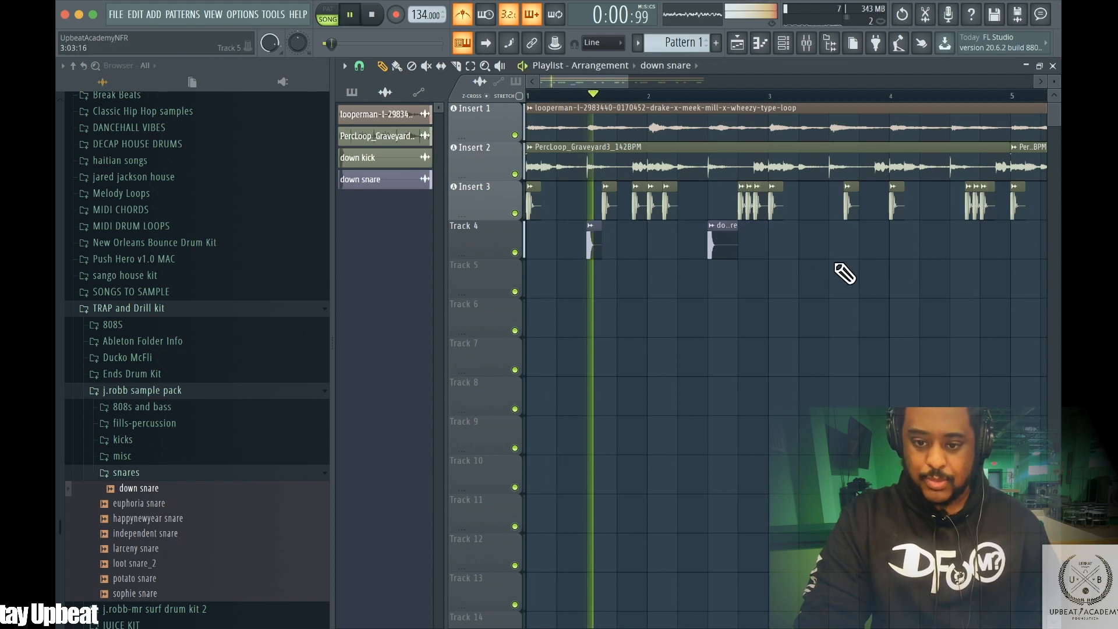
pyautogui.click(838, 240)
pyautogui.click(954, 239)
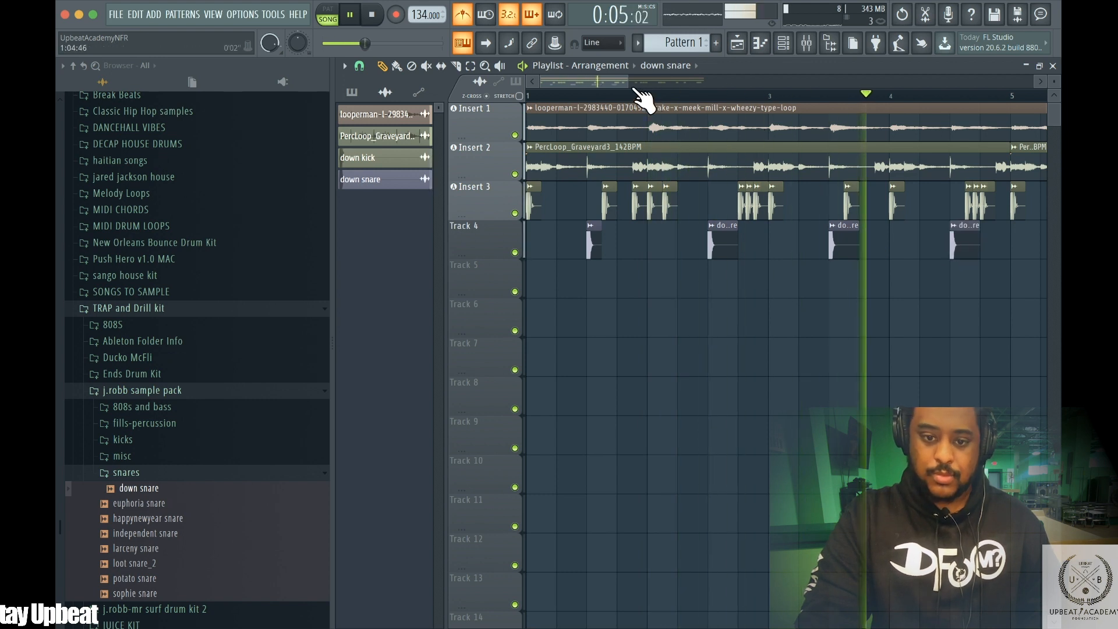
pyautogui.moveTo(628, 79); pyautogui.dragTo(672, 72)
pyautogui.click(838, 239)
pyautogui.press('space')
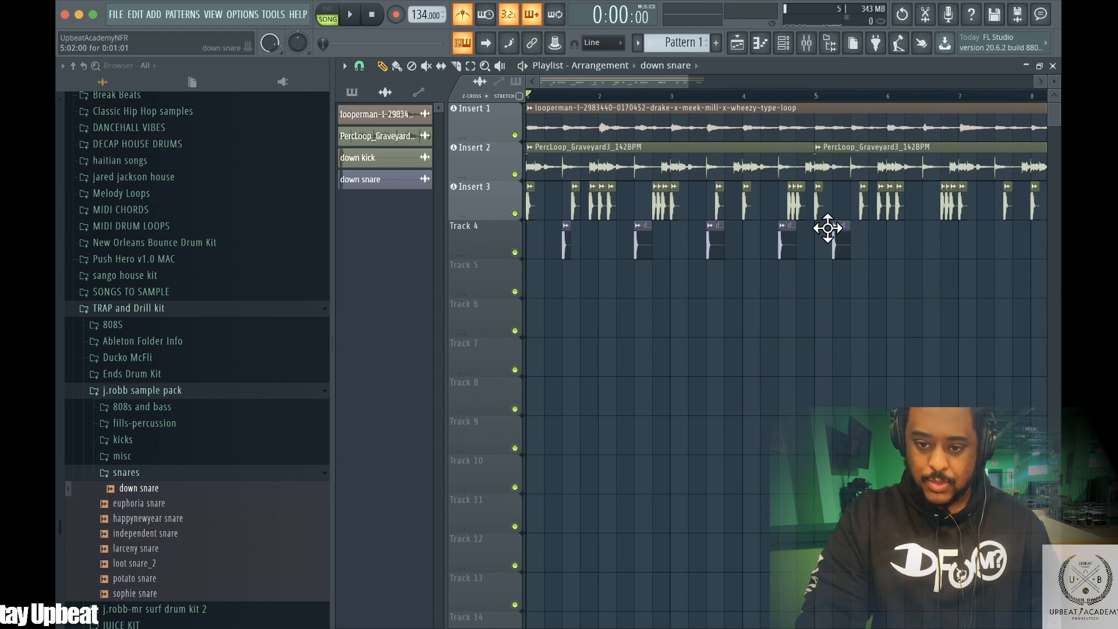
pyautogui.press('space')
# Delete the stray snare in bar 5, then copy the four-bar snare pattern on Track 4 into bars 5–8
pyautogui.rightClick(856, 242)
pyautogui.press('space')
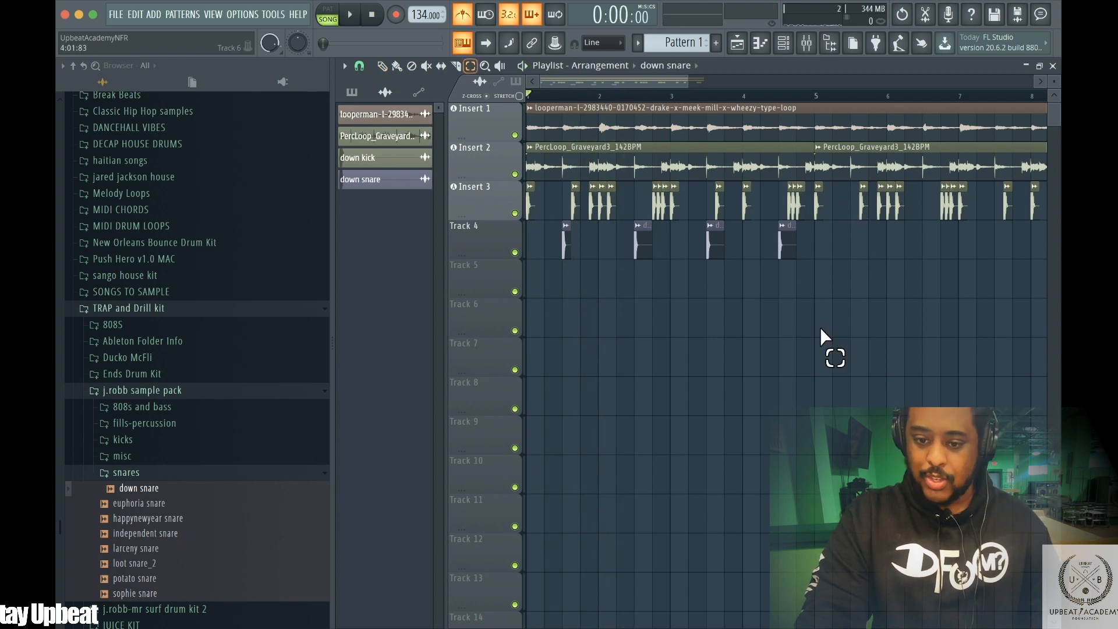
pyautogui.moveTo(841, 233); pyautogui.dragTo(537, 228)
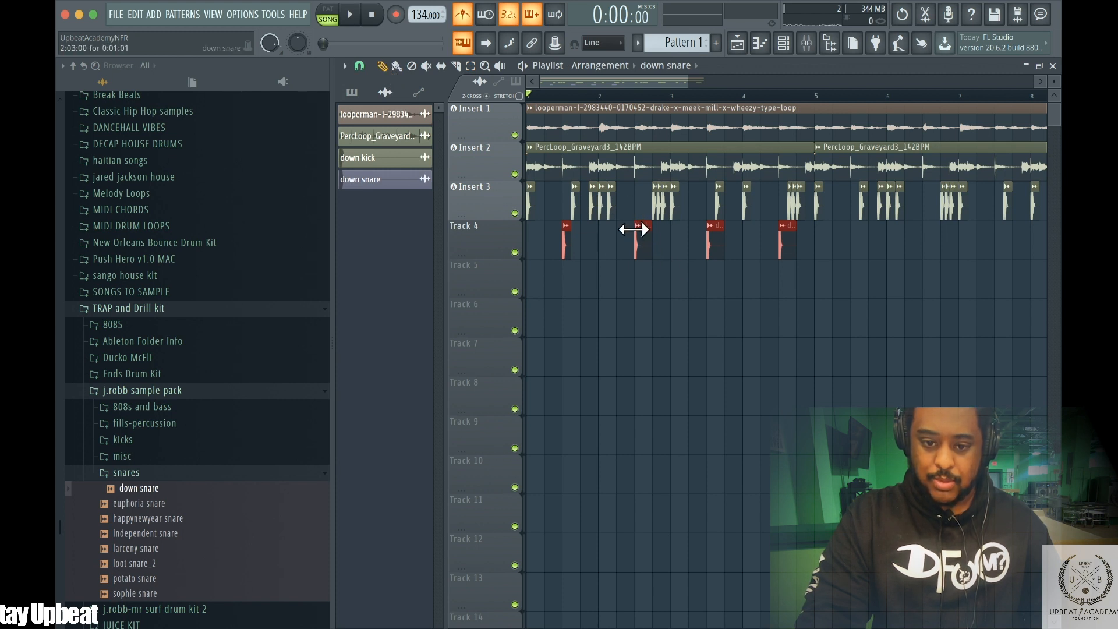
pyautogui.moveTo(624, 225); pyautogui.dragTo(905, 232)
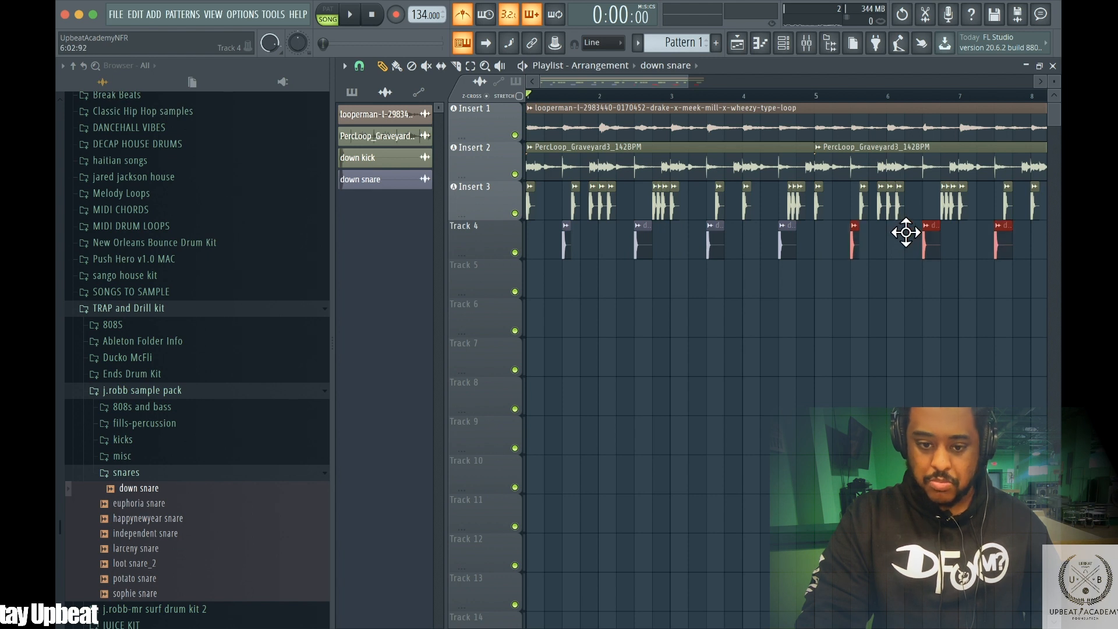
pyautogui.press('space')
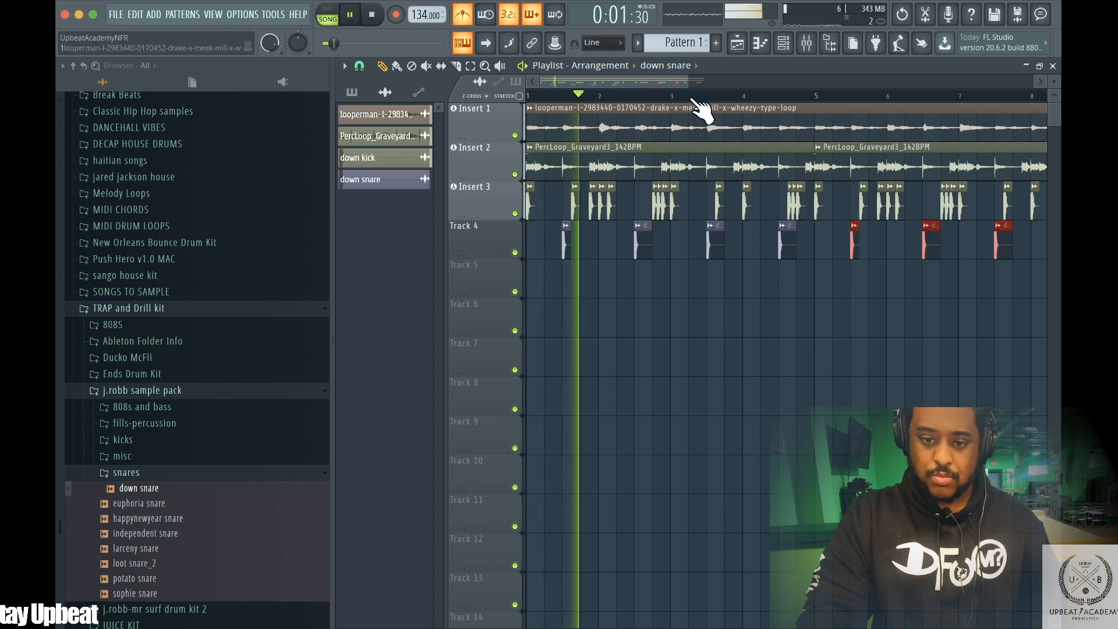
# Browse the Ends Drum Kit claps folder and load Cash Clap into the project
pyautogui.moveTo(691, 81); pyautogui.dragTo(717, 76)
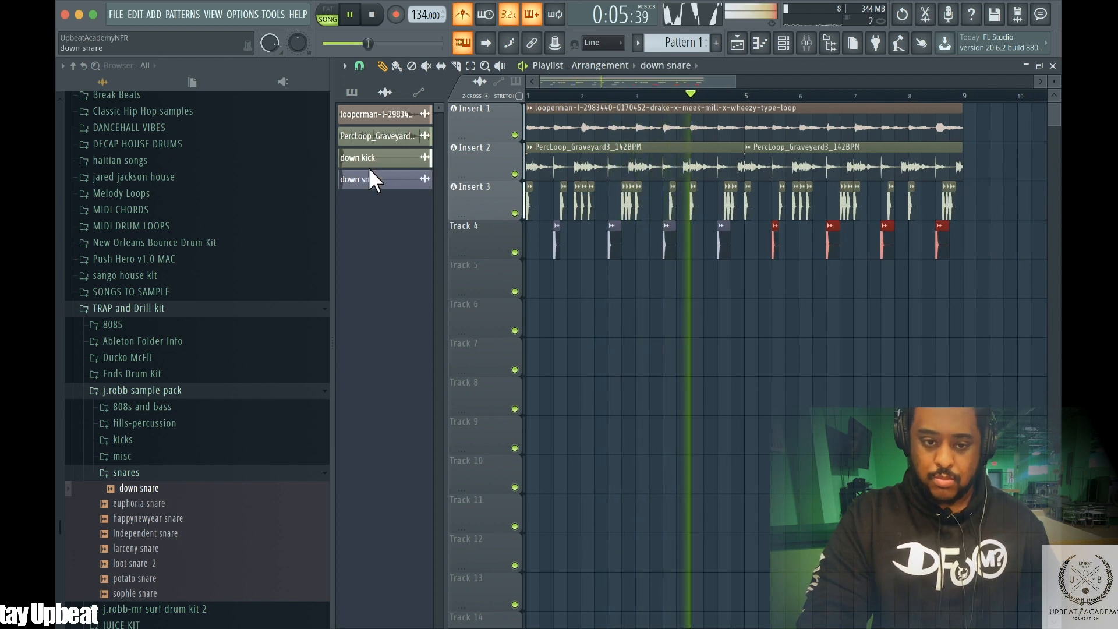
pyautogui.click(470, 18)
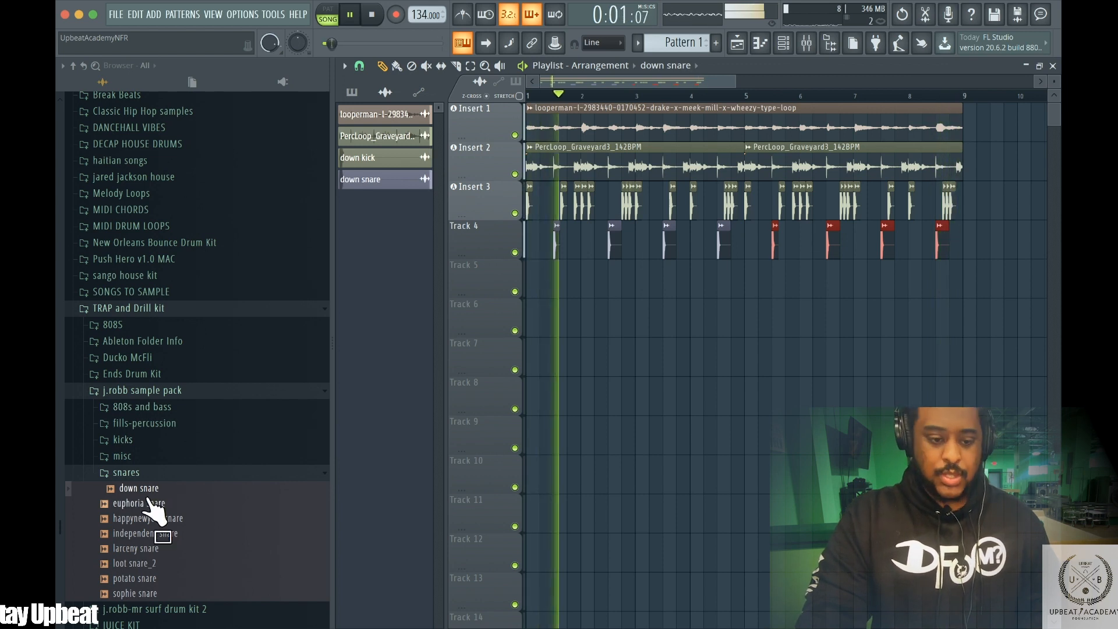
pyautogui.press('space')
pyautogui.click(134, 472)
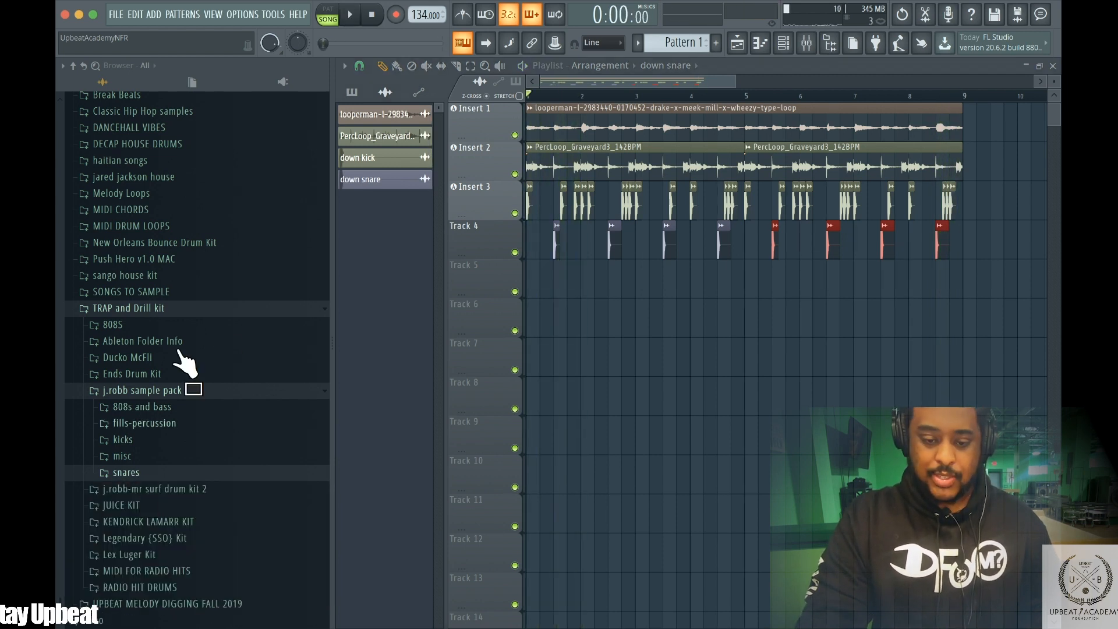
pyautogui.click(131, 422)
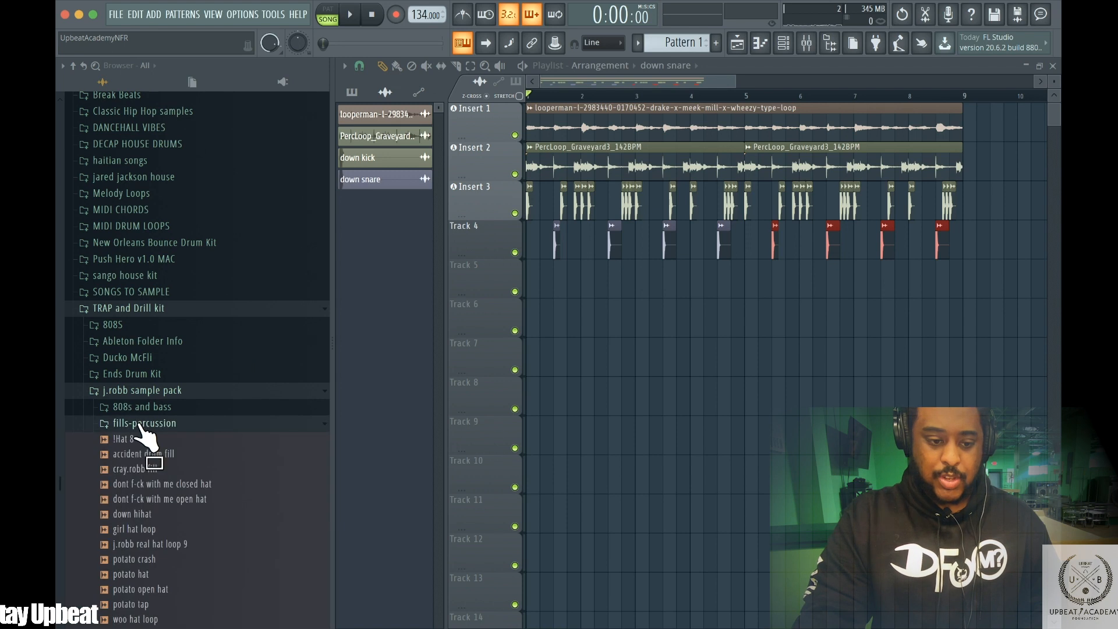
pyautogui.click(129, 392)
pyautogui.click(124, 455)
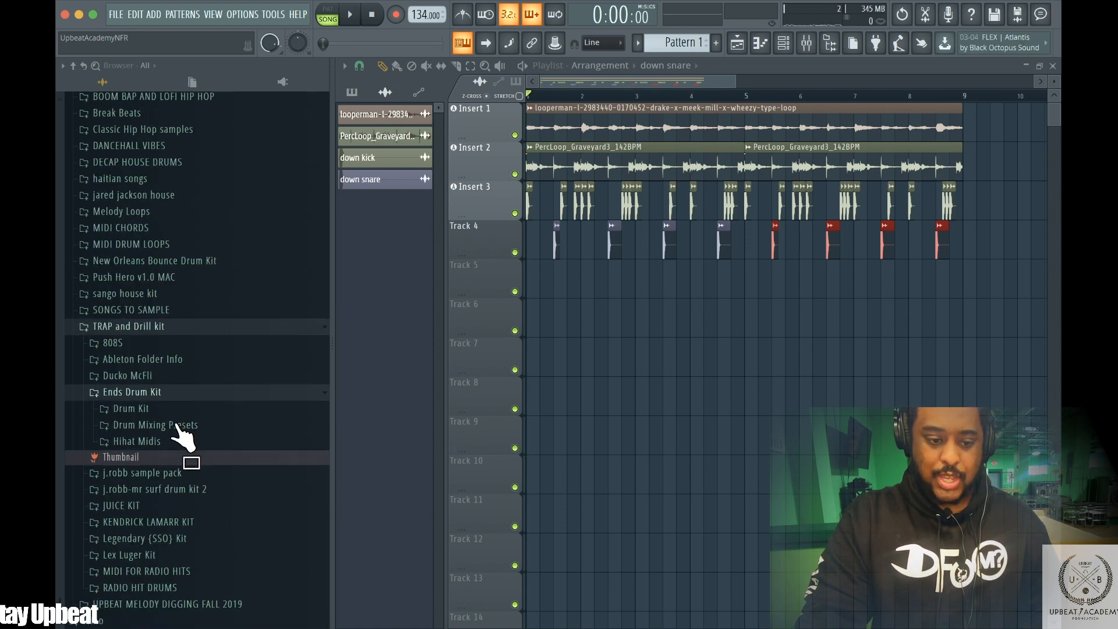
pyautogui.click(135, 409)
pyautogui.click(145, 326)
pyautogui.click(152, 343)
pyautogui.moveTo(159, 351); pyautogui.dragTo(406, 256)
# Route Track 4 to mixer Insert 4 and place a Cash Clap on Track 5 at beat 3 of bar 1
pyautogui.rightClick(488, 234)
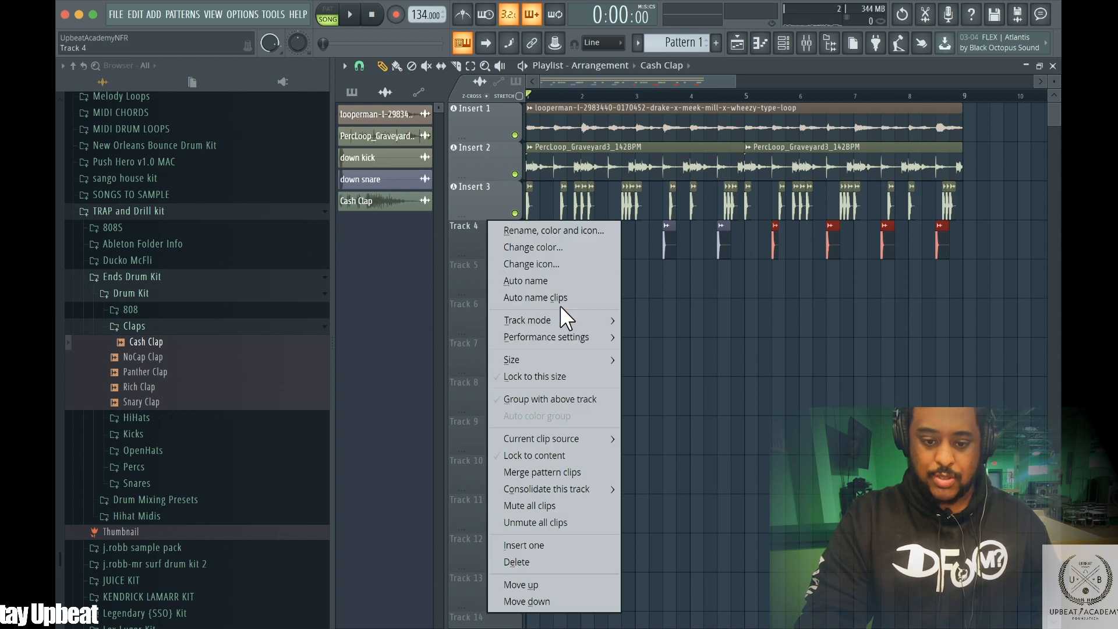
pyautogui.moveTo(561, 312)
pyautogui.moveTo(652, 337)
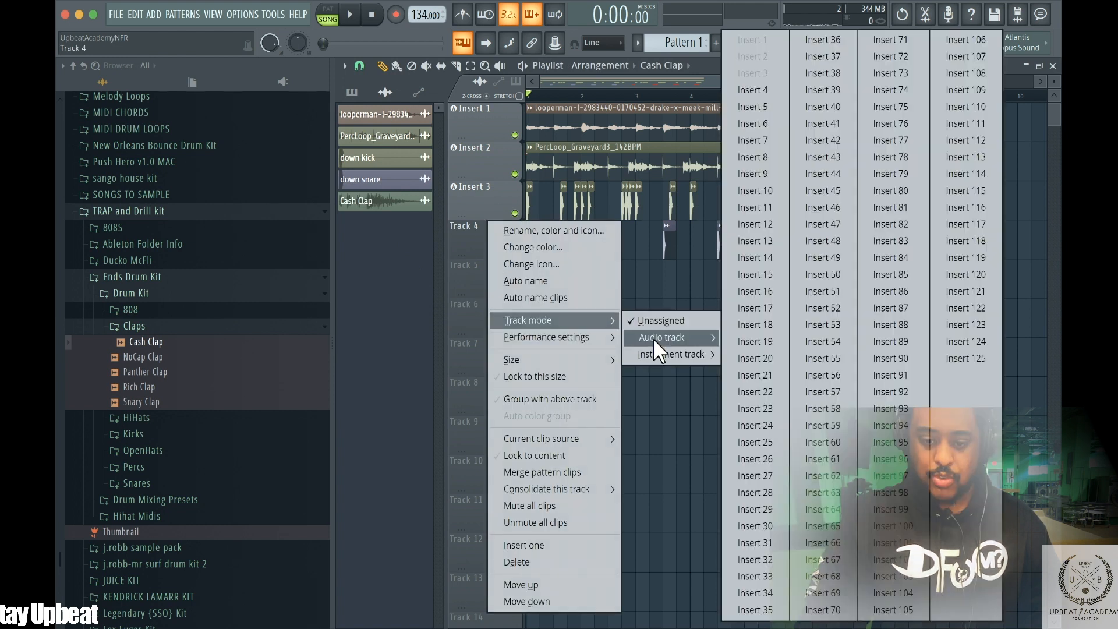
pyautogui.click(746, 89)
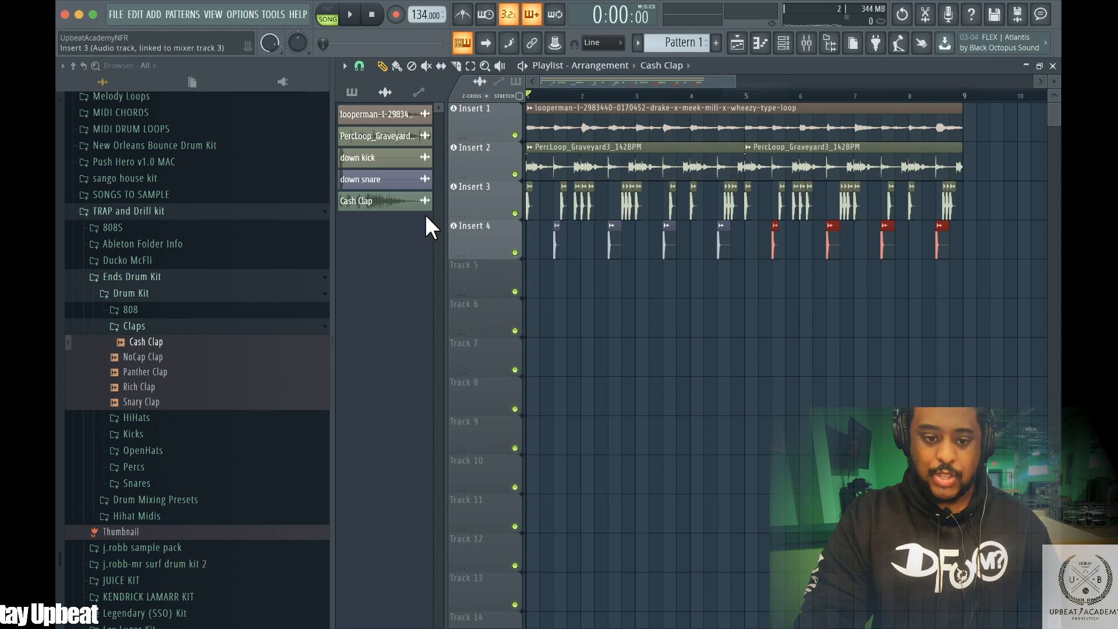
pyautogui.moveTo(343, 200); pyautogui.dragTo(550, 267)
pyautogui.press('space')
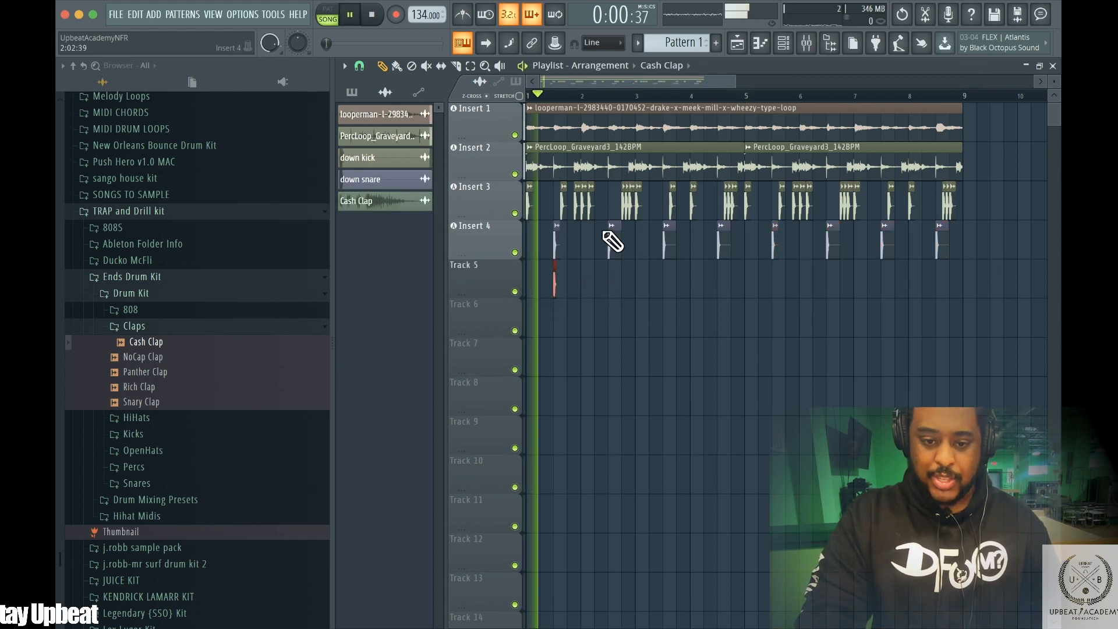
# Play back the arrangement at different zoom levels to listen to the kick, snare and clap patterns
pyautogui.moveTo(715, 76)
pyautogui.mouseDown()
pyautogui.moveTo(641, 82)
pyautogui.moveTo(705, 79)
pyautogui.mouseUp()
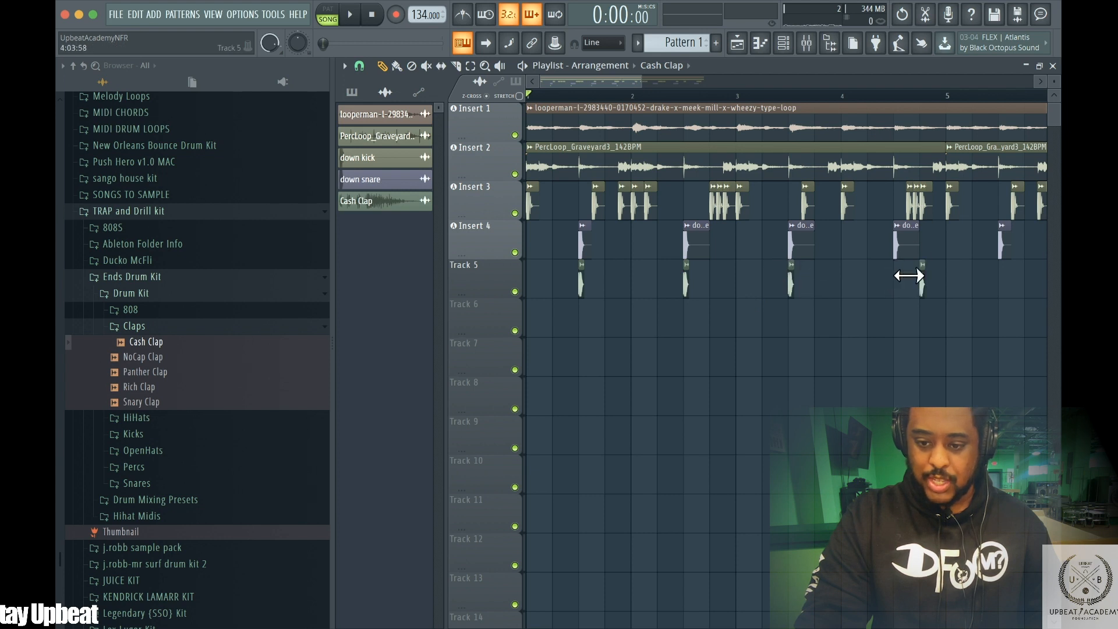
pyautogui.press('space')
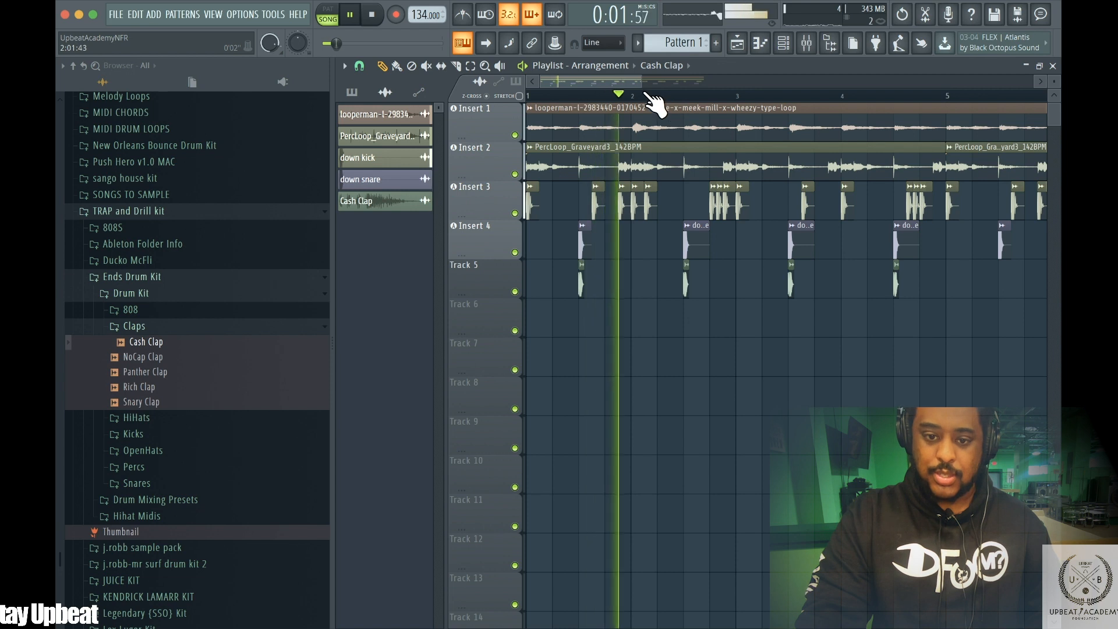
pyautogui.moveTo(639, 81); pyautogui.dragTo(686, 81)
pyautogui.press('space')
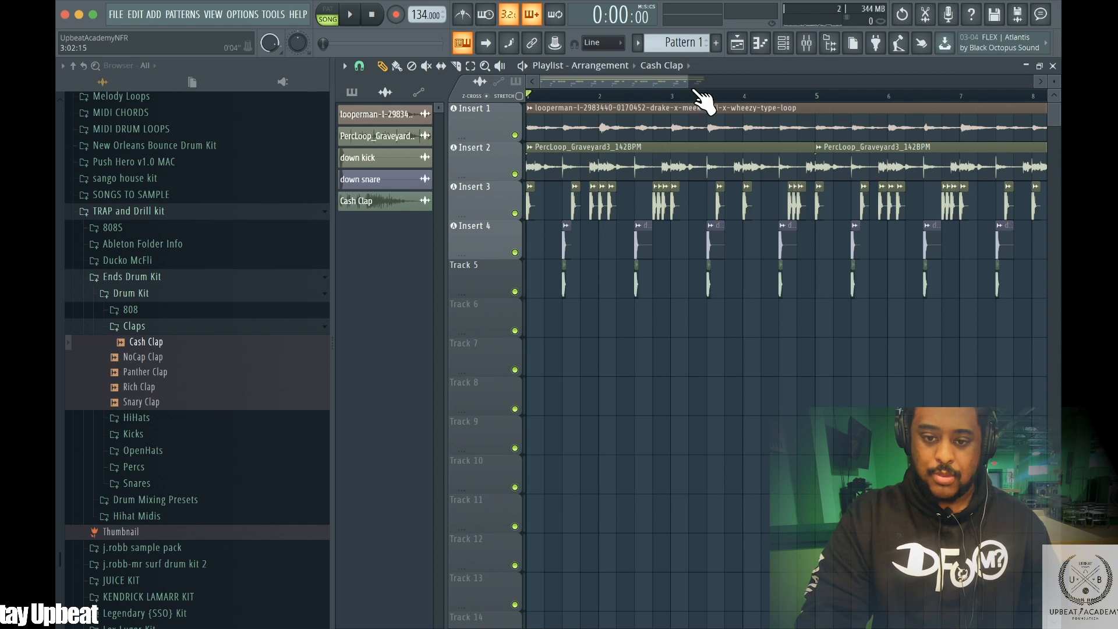
pyautogui.moveTo(671, 77); pyautogui.dragTo(761, 80)
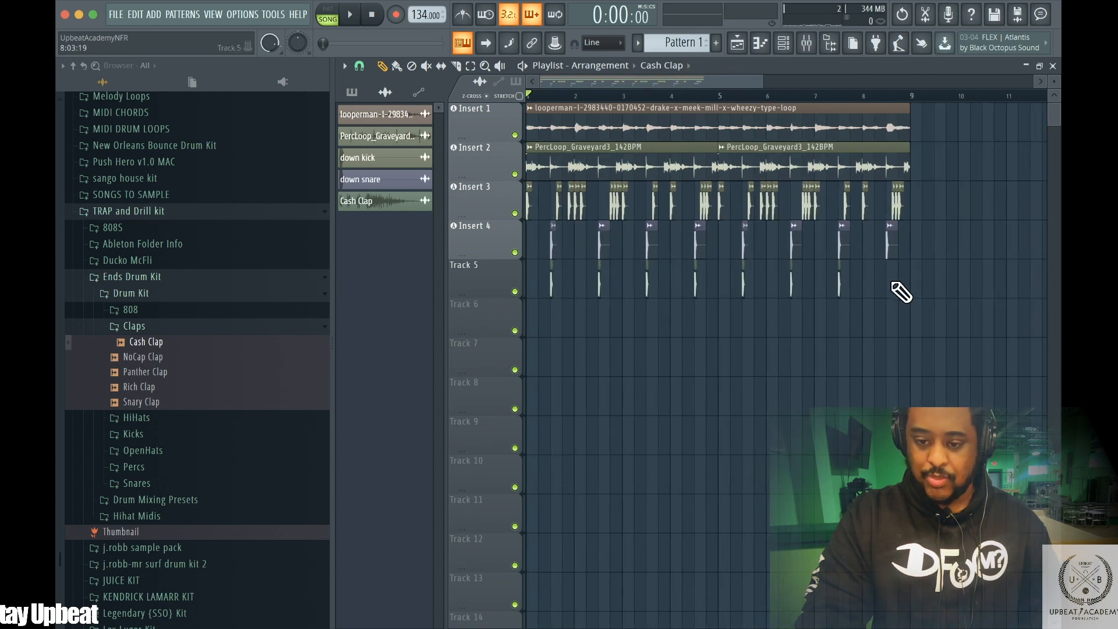
pyautogui.press('space')
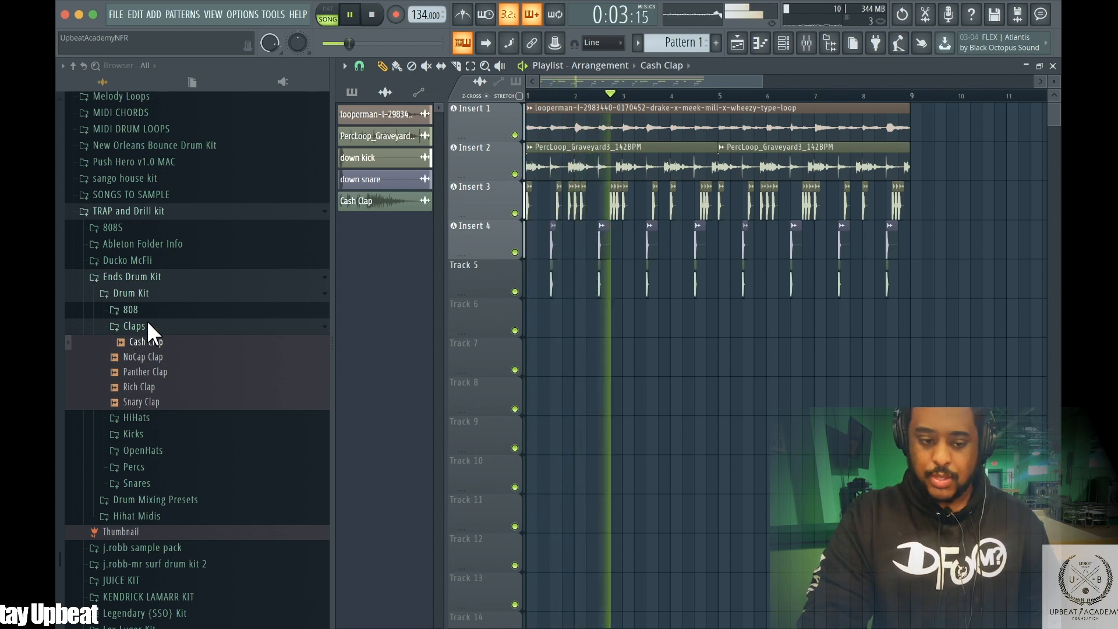
pyautogui.press('space')
# Browse the Ends Drum Kit Percs folder and load LV Perc into the project
pyautogui.click(138, 464)
pyautogui.click(152, 497)
pyautogui.click(150, 512)
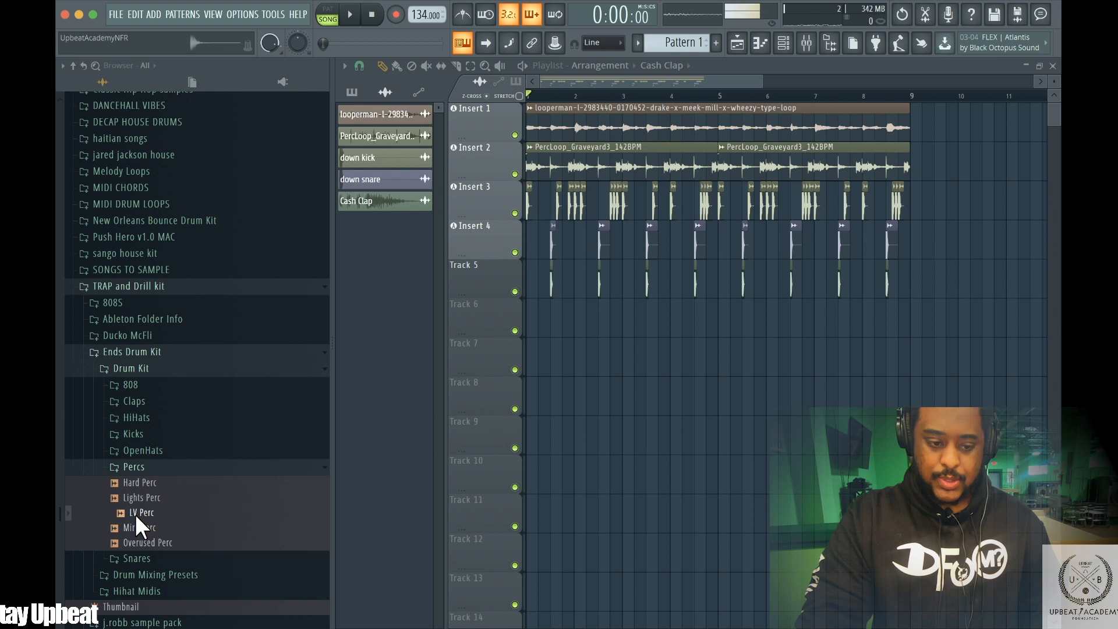
pyautogui.moveTo(564, 301); pyautogui.dragTo(384, 254)
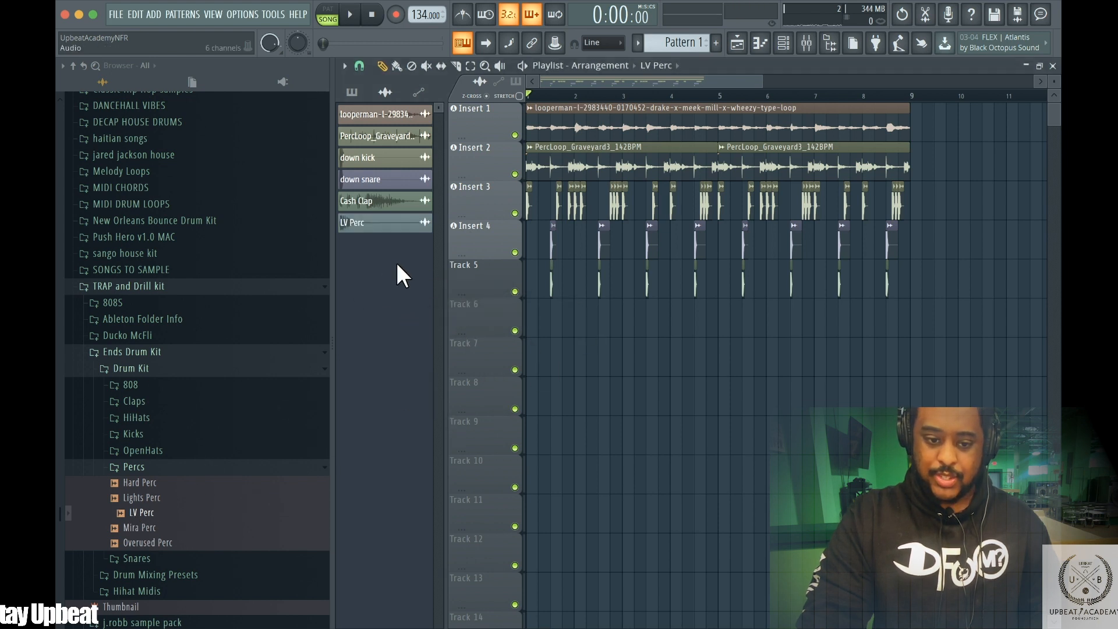
# Set Track 5's track mode to an audio track routed to mixer Insert 5
pyautogui.rightClick(463, 269)
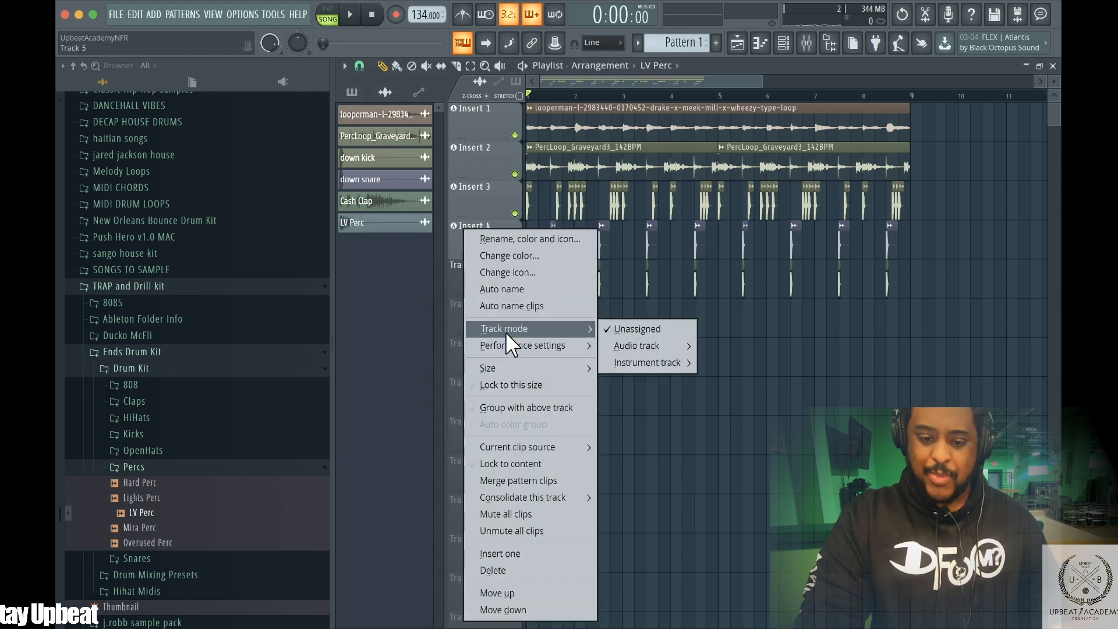
pyautogui.moveTo(507, 337)
pyautogui.moveTo(556, 327)
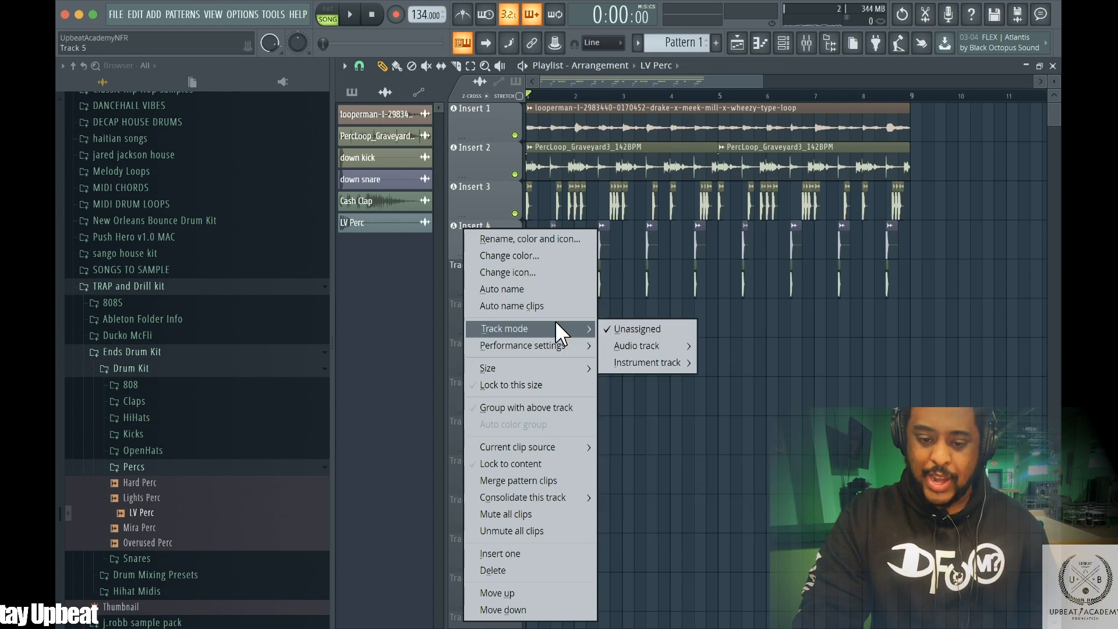
pyautogui.moveTo(656, 354)
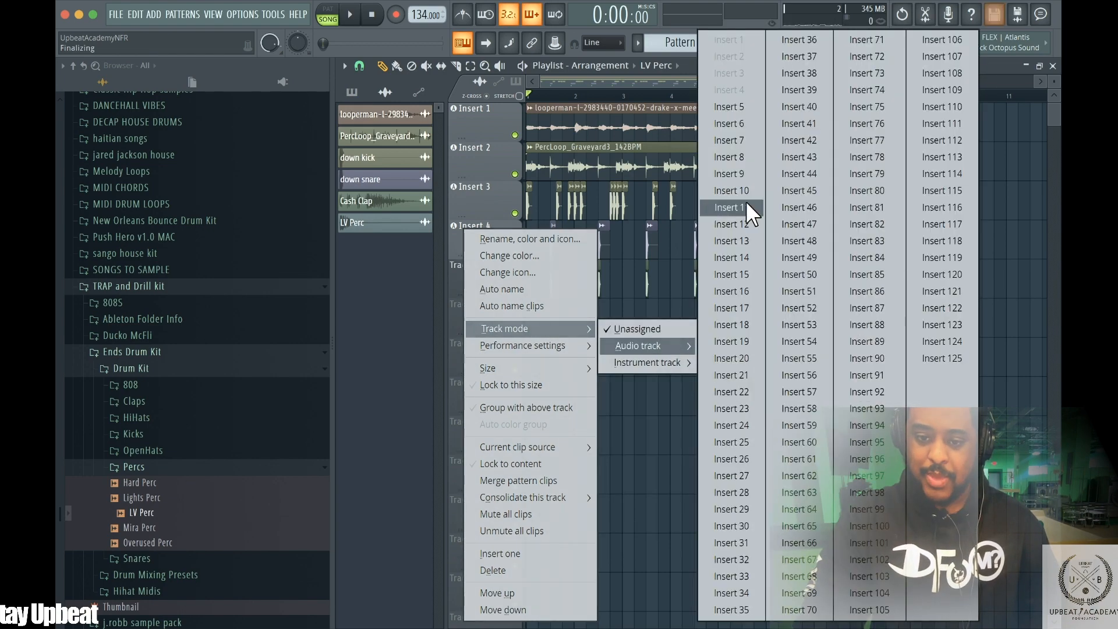
pyautogui.click(743, 107)
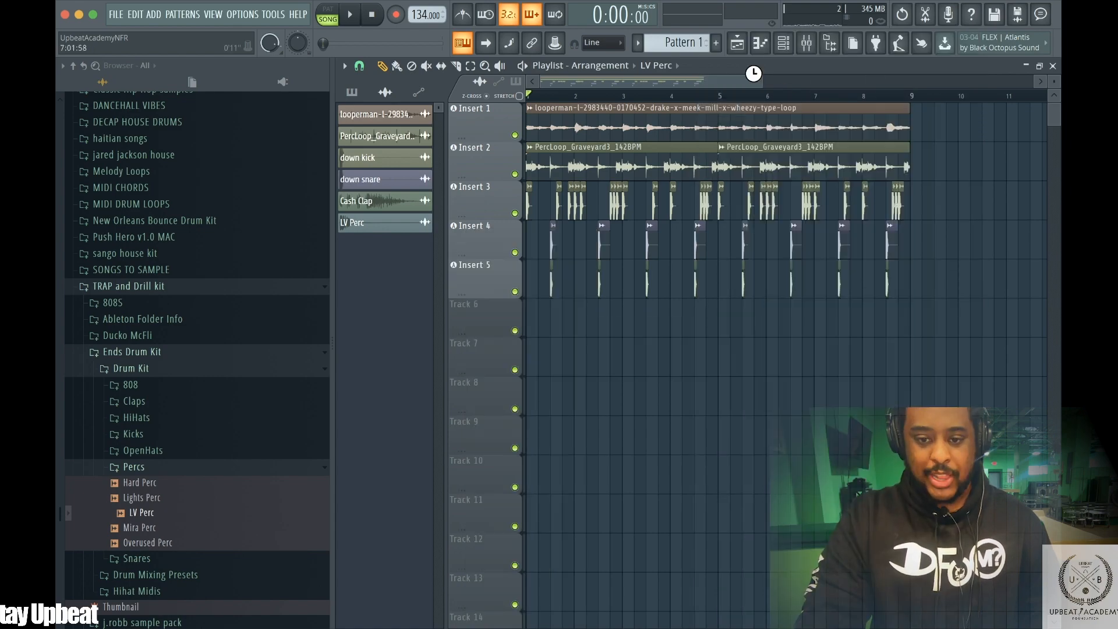
# Switch snap to 1/4 beat and place an LV Perc hit on Track 6 just after the start of bar 1
pyautogui.moveTo(760, 82); pyautogui.dragTo(626, 92)
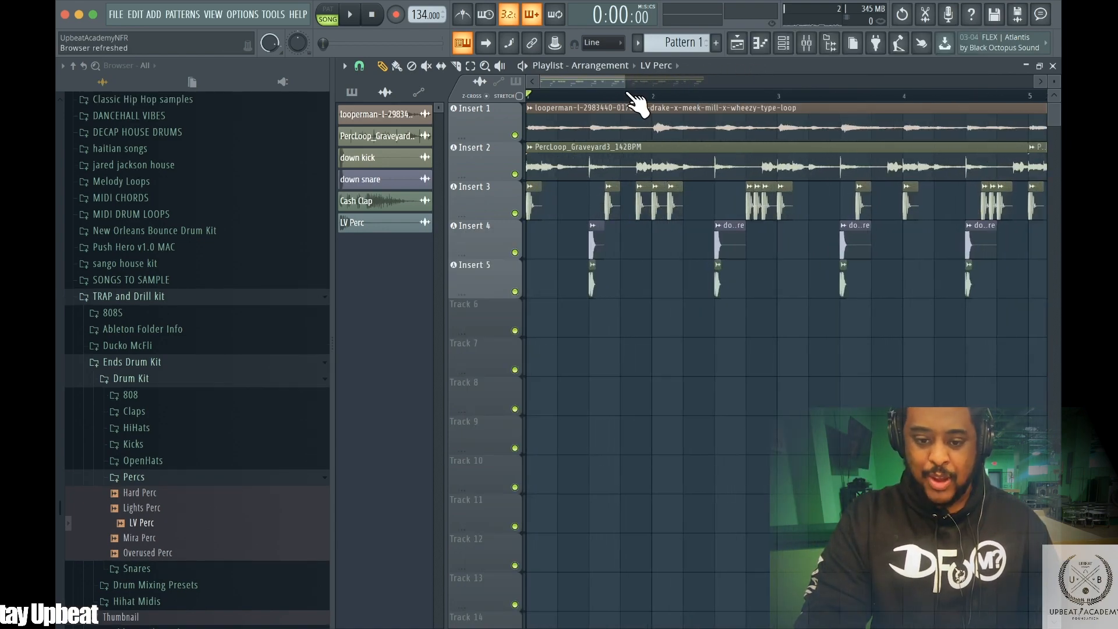
pyautogui.click(358, 65)
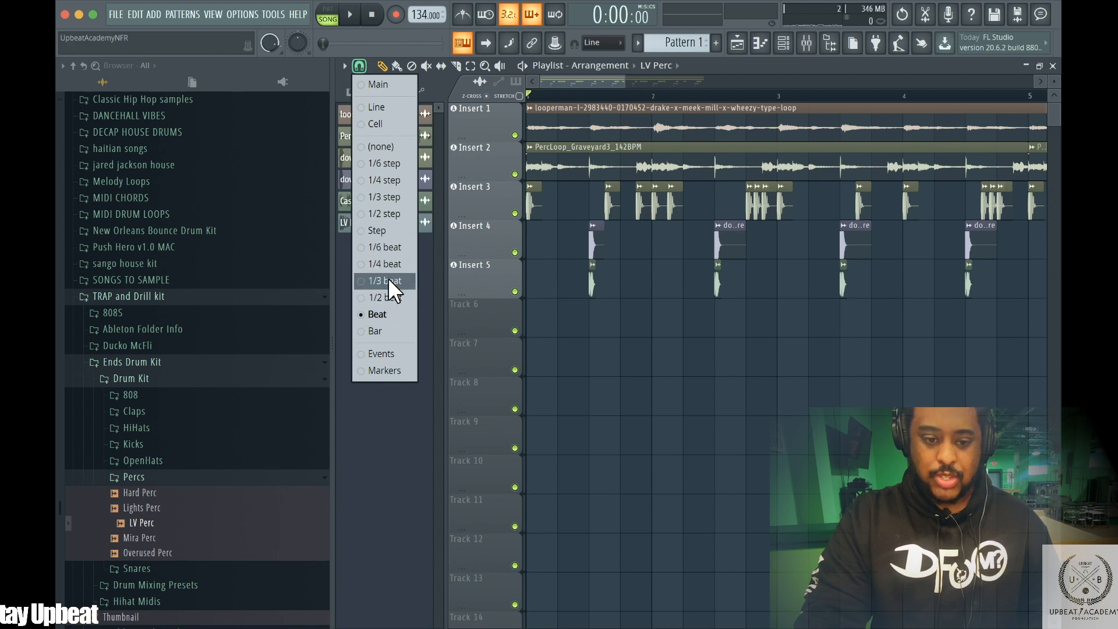
pyautogui.click(383, 264)
pyautogui.press('space')
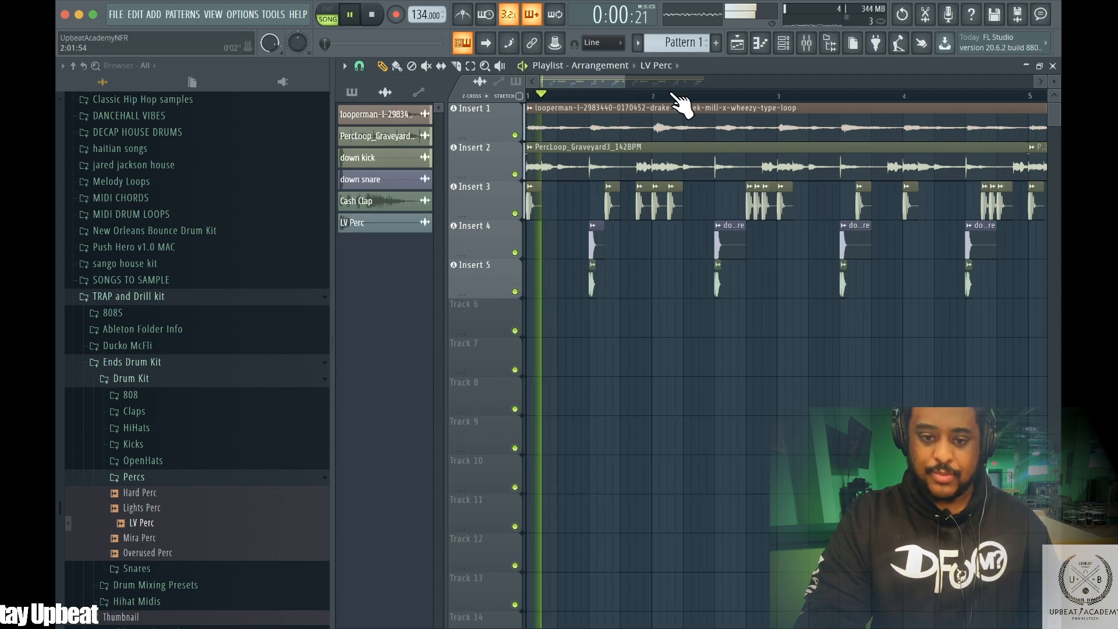
pyautogui.press('space')
pyautogui.moveTo(624, 80); pyautogui.dragTo(582, 79)
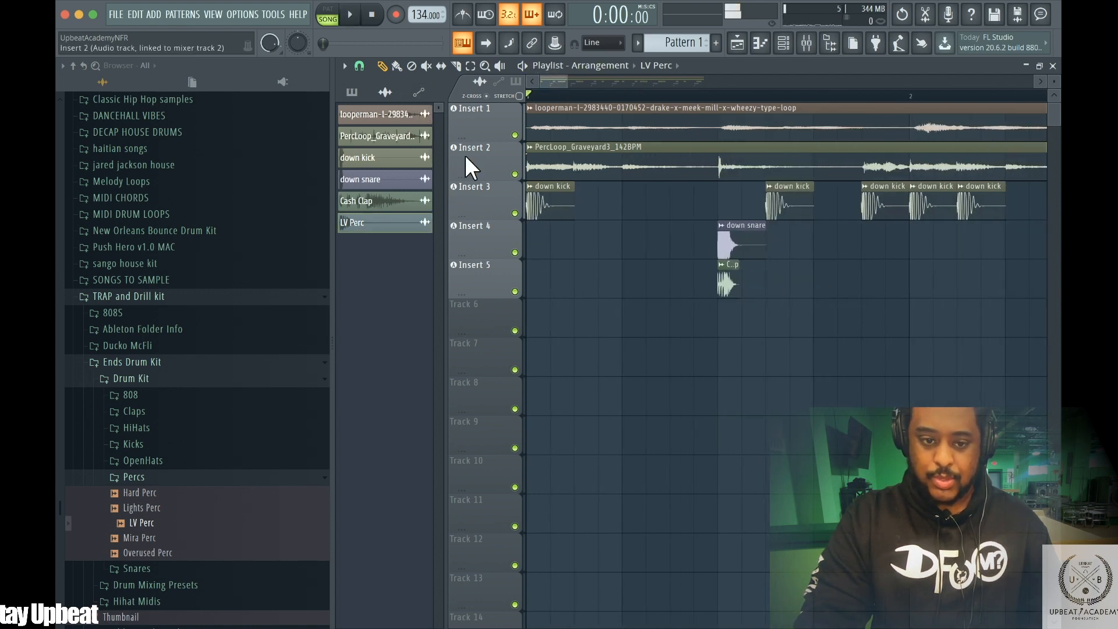
pyautogui.click(397, 68)
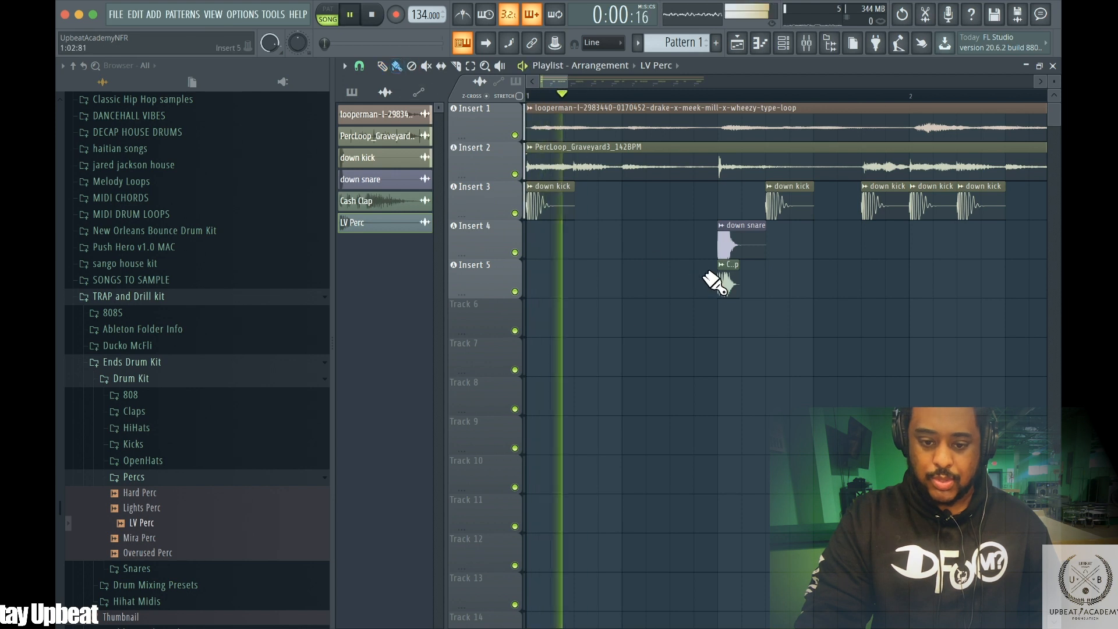
pyautogui.click(626, 318)
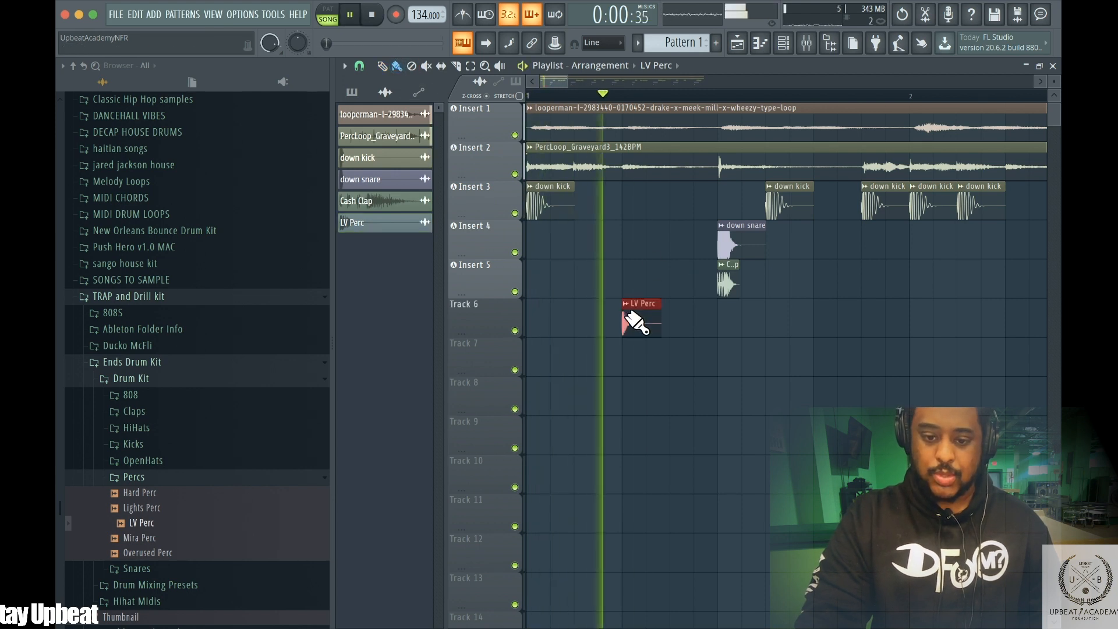
pyautogui.rightClick(621, 309)
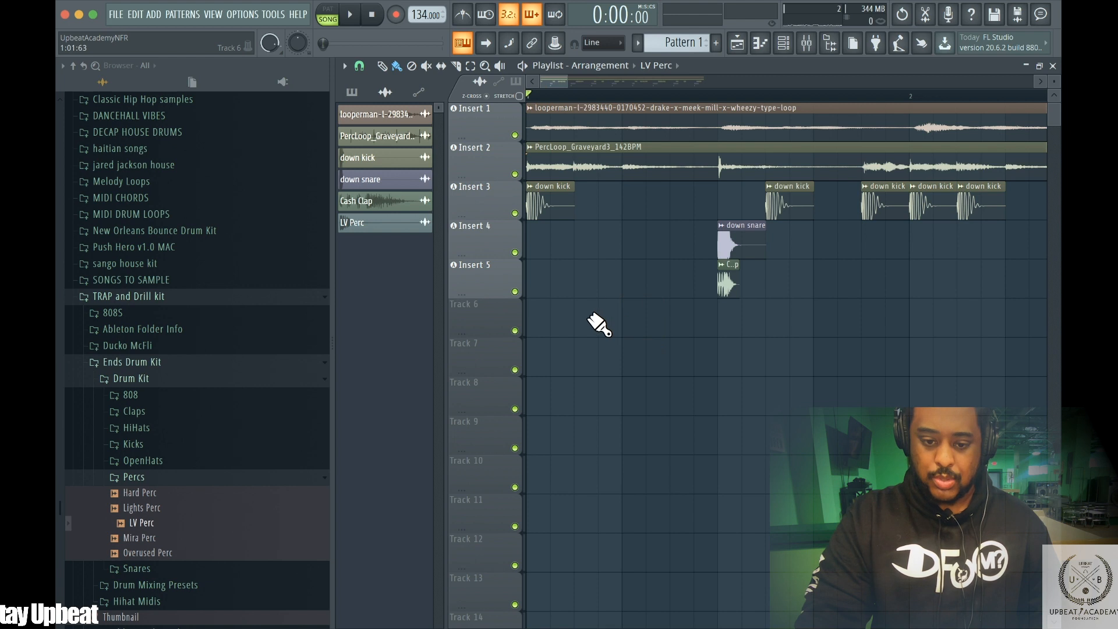
pyautogui.click(579, 319)
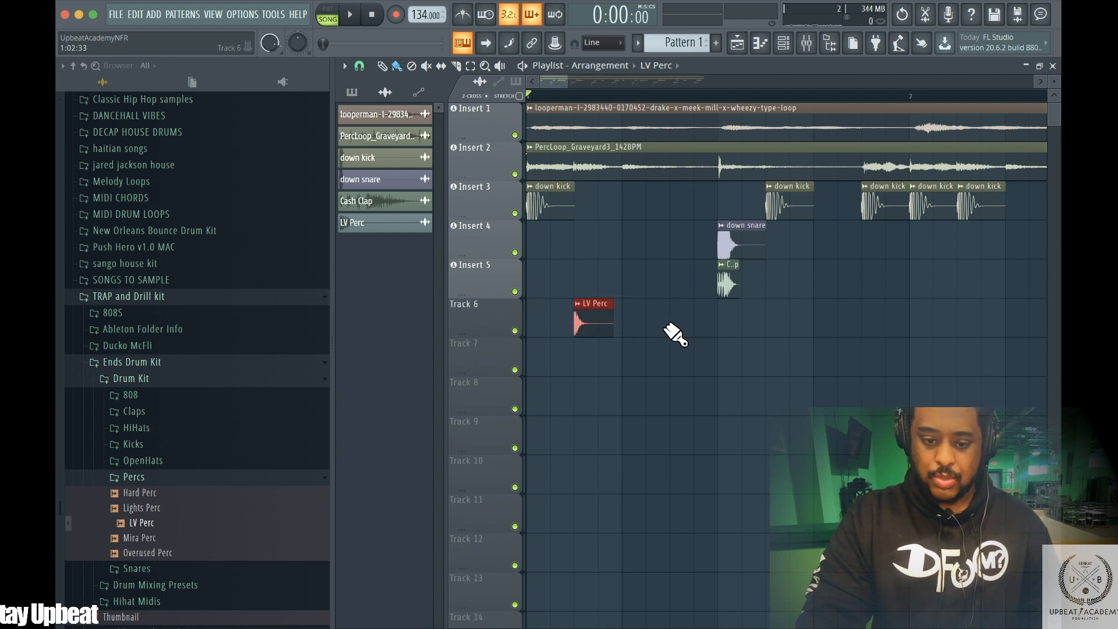
# Add LV Perc hits on Track 6 in the second half of bar 1, auditioning each with playback
pyautogui.press('space')
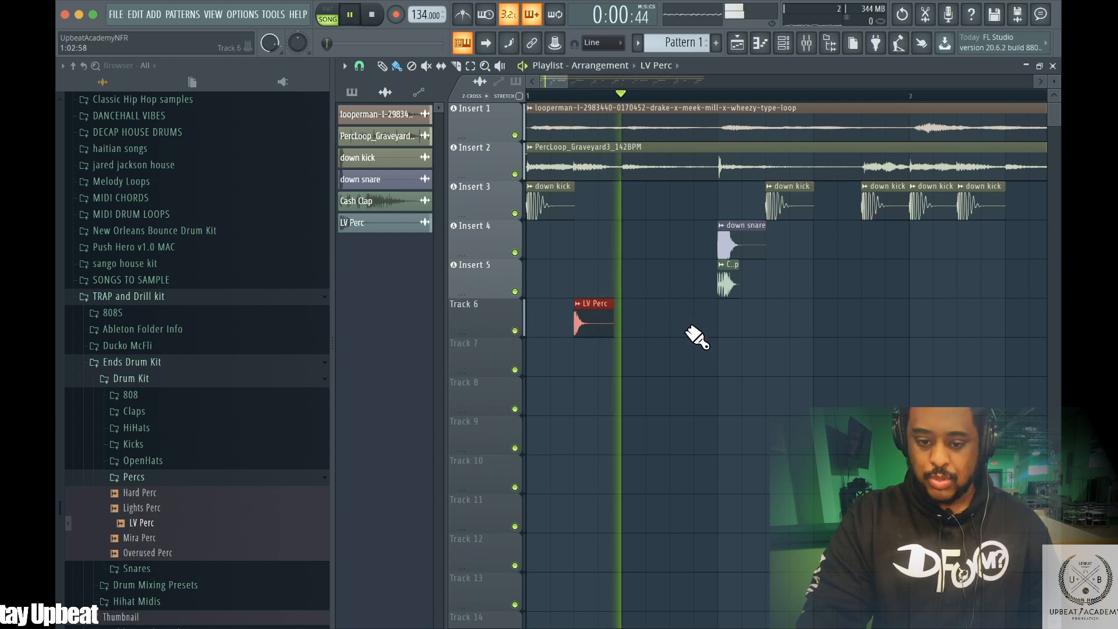
pyautogui.click(783, 322)
pyautogui.press('space')
pyautogui.click(844, 321)
pyautogui.press('space')
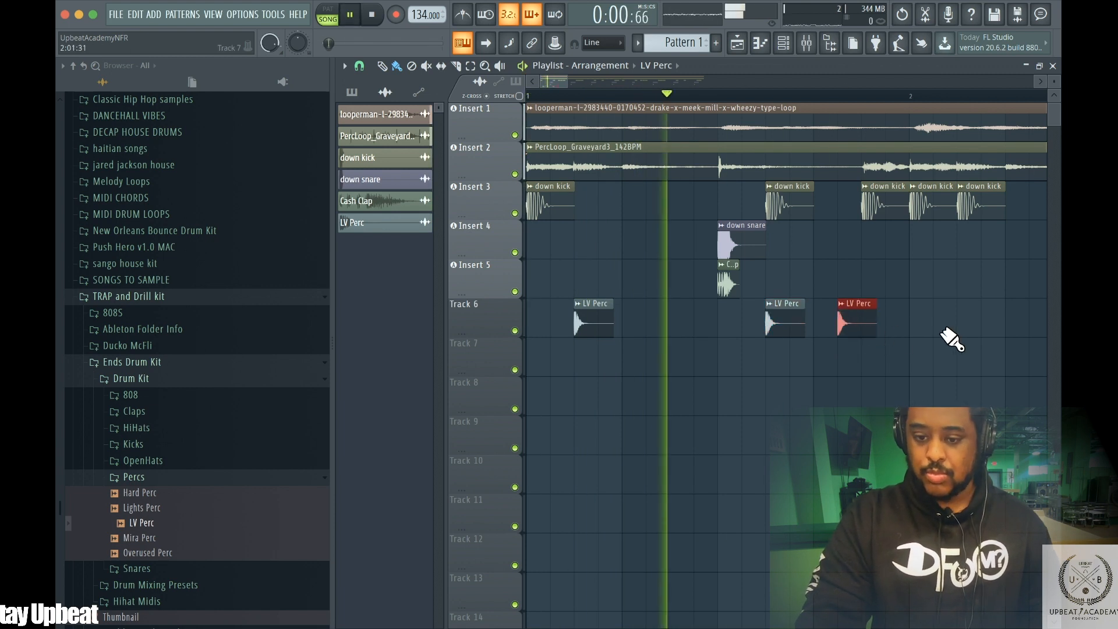
pyautogui.press('space')
pyautogui.click(911, 321)
pyautogui.press('space')
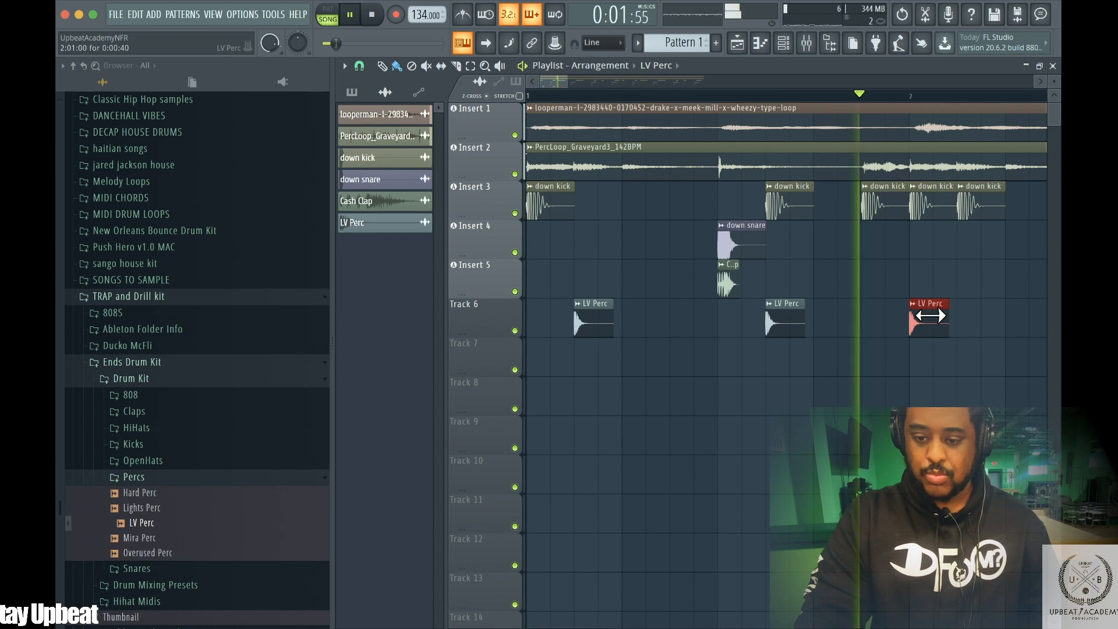
pyautogui.press('space')
# Replace the LV Perc hit at bar 2 with one on beat 4 of bar 1 and add a hit in bar 2
pyautogui.rightClick(931, 317)
pyautogui.click(868, 324)
pyautogui.press('space')
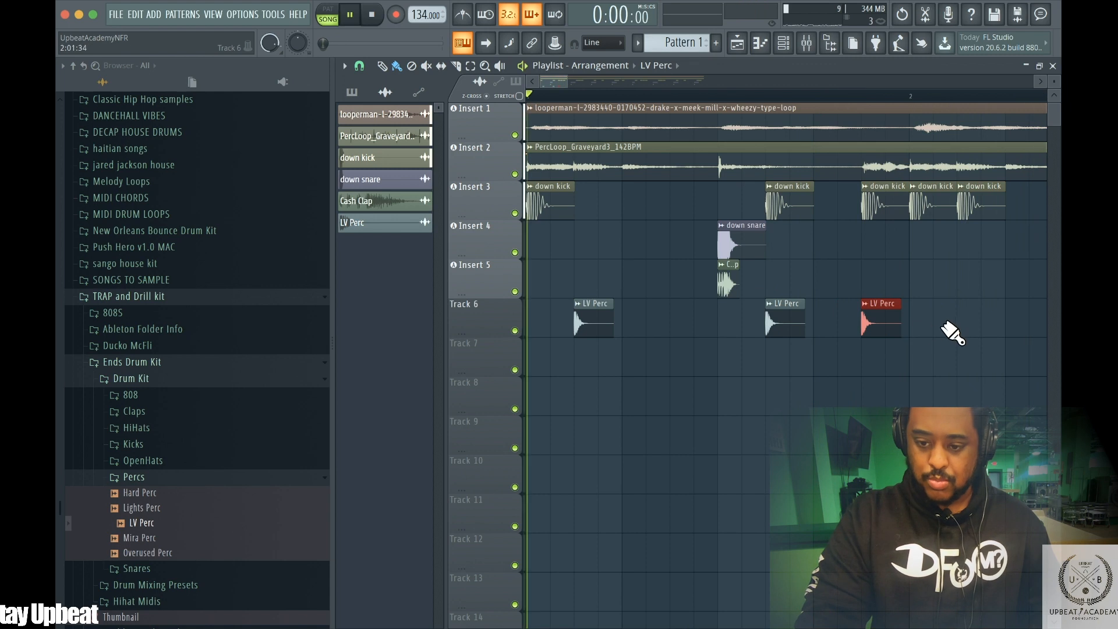
pyautogui.click(998, 324)
pyautogui.press('space')
pyautogui.press('space')
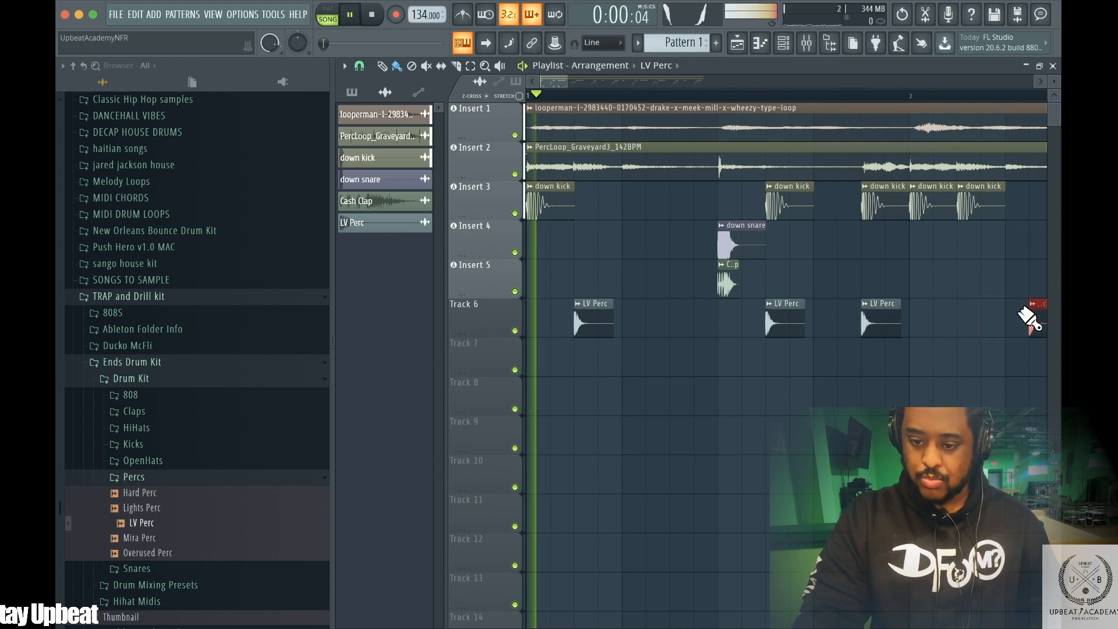
pyautogui.click(1033, 320)
pyautogui.press('space')
pyautogui.click(1016, 323)
pyautogui.press('space')
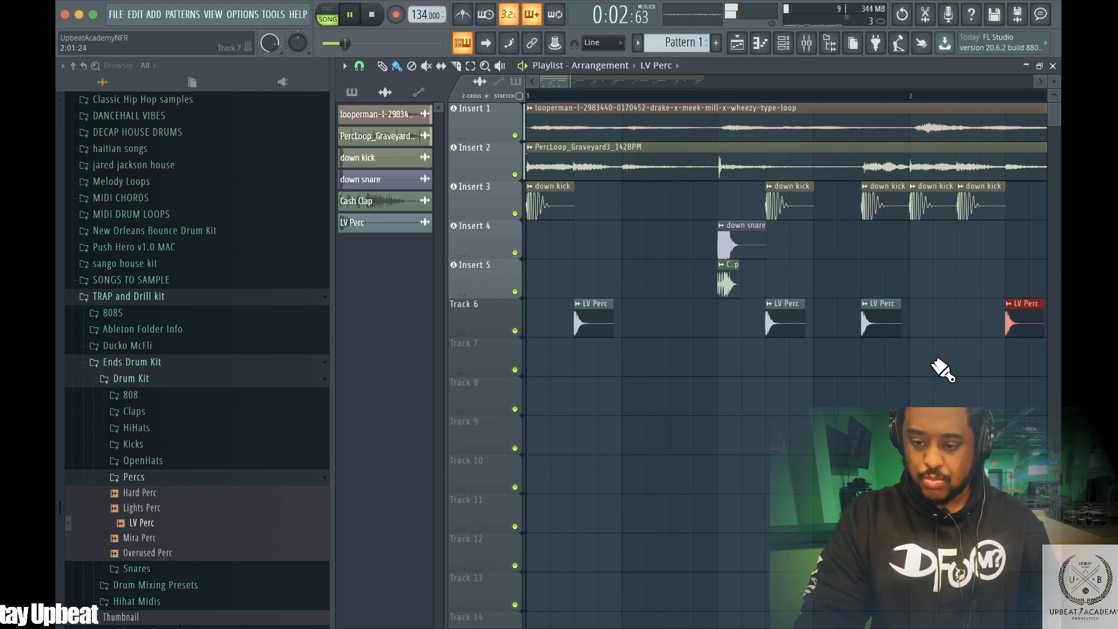
# Add two more LV Perc hits on Track 6 in bar 2, auditioning with playback
pyautogui.press('space')
pyautogui.press('space')
pyautogui.moveTo(562, 80); pyautogui.dragTo(600, 80)
pyautogui.press('space')
pyautogui.click(801, 323)
pyautogui.press('space')
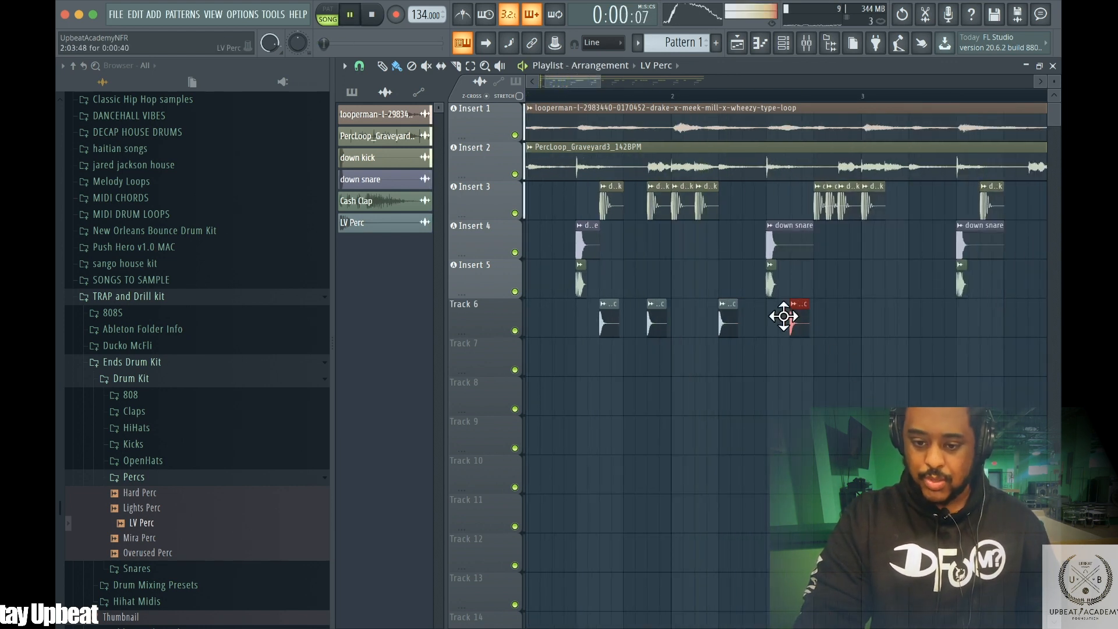
pyautogui.click(842, 323)
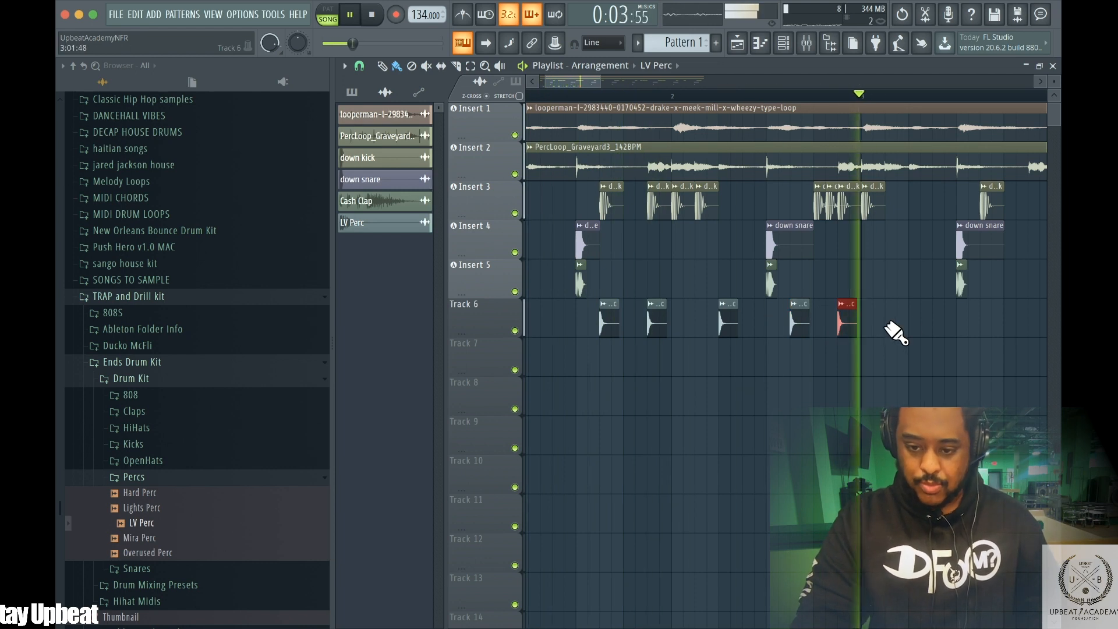
pyautogui.press('space')
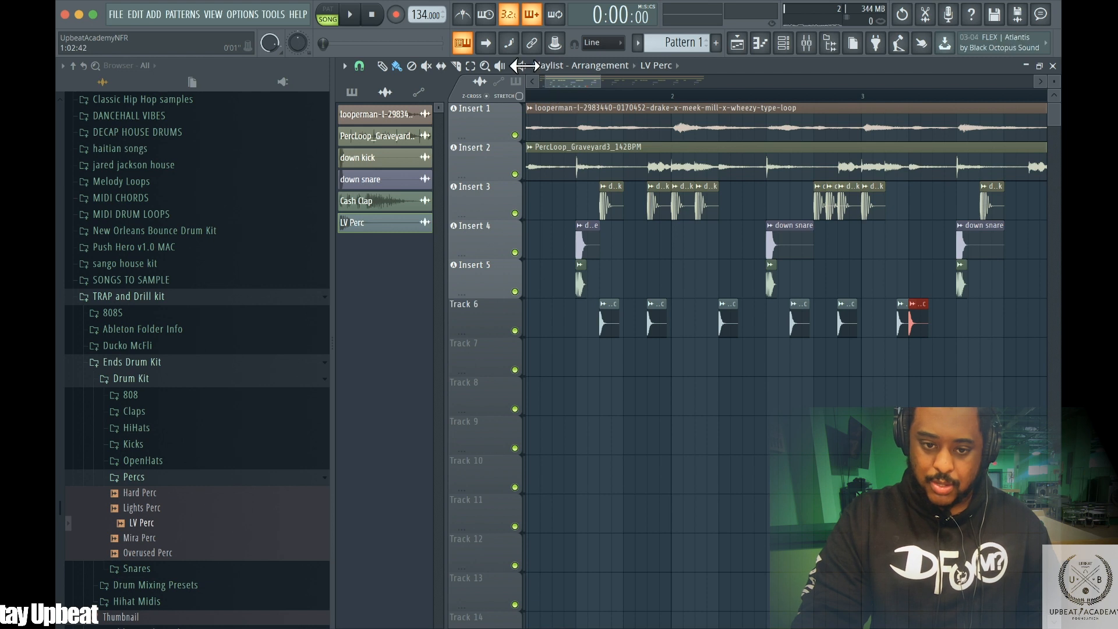
# Add a third consecutive LV Perc hit at the start of Track 6 to form a quick roll
pyautogui.moveTo(543, 81); pyautogui.dragTo(567, 70)
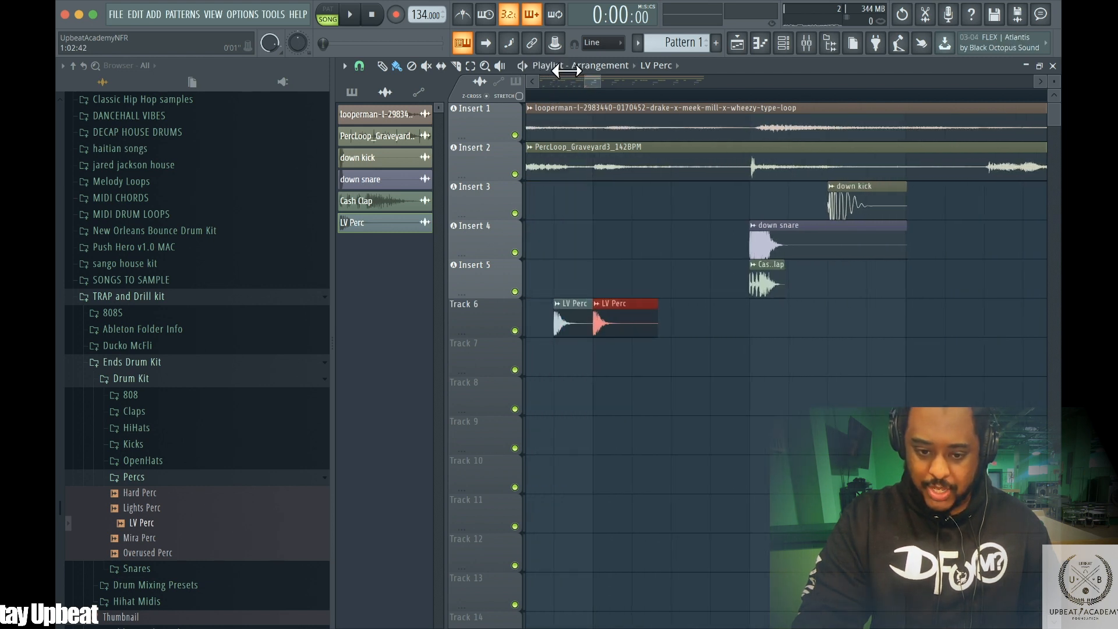
pyautogui.moveTo(678, 317)
pyautogui.mouseDown()
pyautogui.moveTo(681, 304)
pyautogui.moveTo(645, 304)
pyautogui.mouseUp()
pyautogui.press('space')
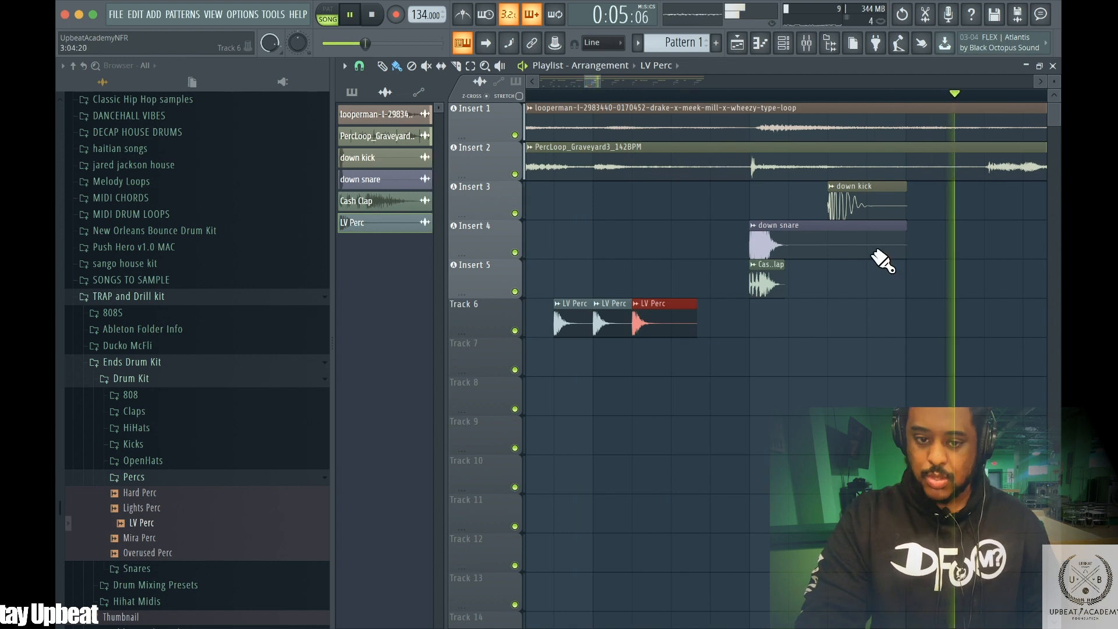
pyautogui.press('space')
pyautogui.moveTo(586, 75); pyautogui.dragTo(639, 76)
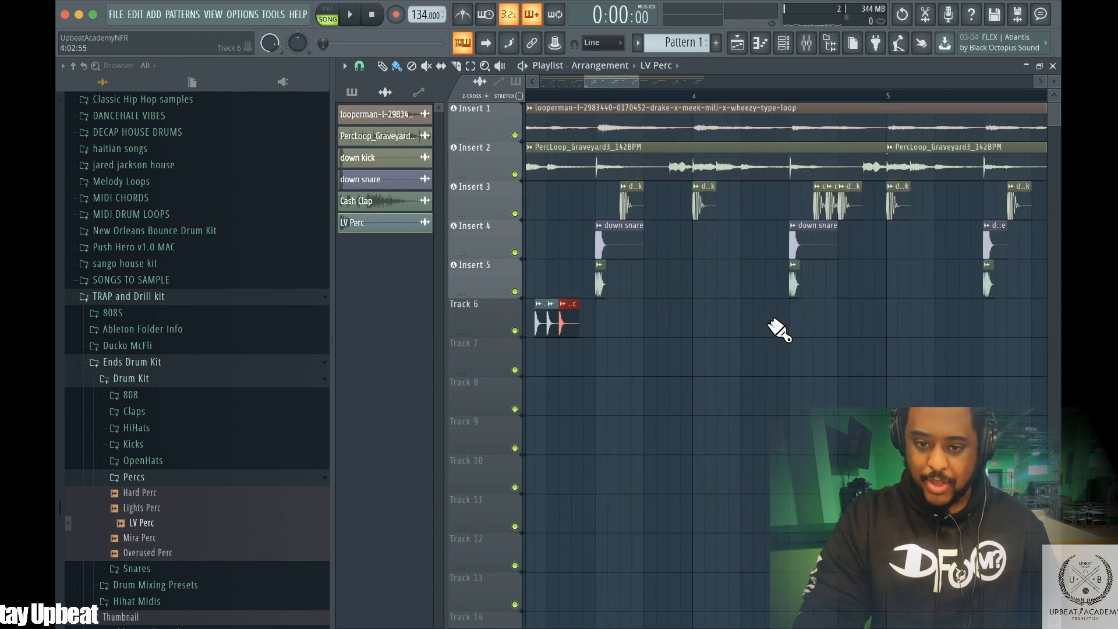
# Place another LV Perc hit on Track 6 and move it slightly earlier
pyautogui.press('space')
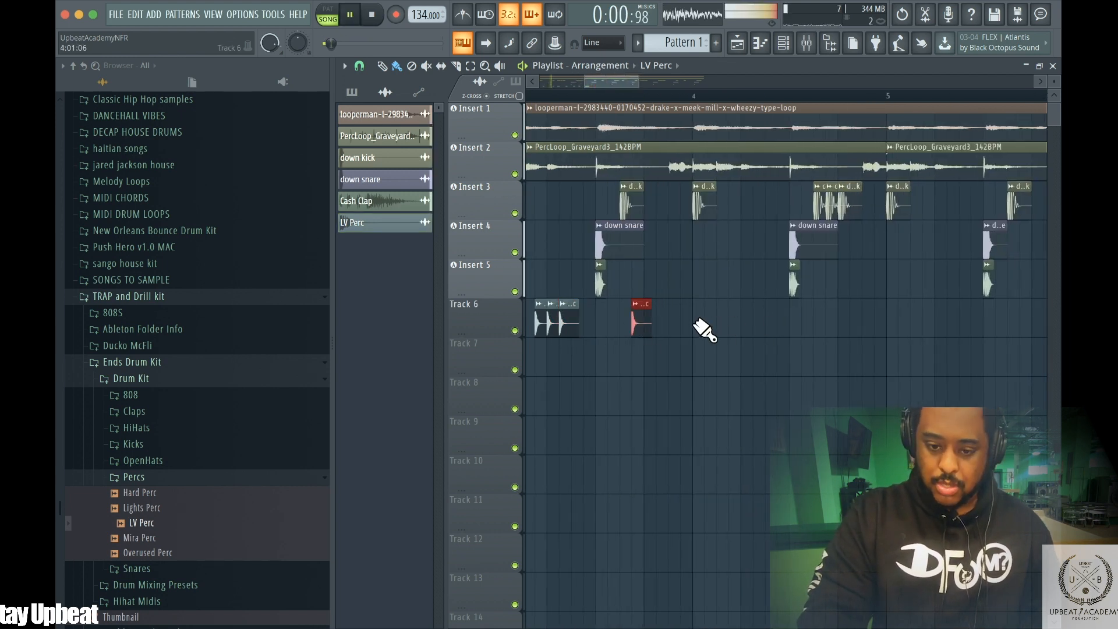
pyautogui.click(705, 323)
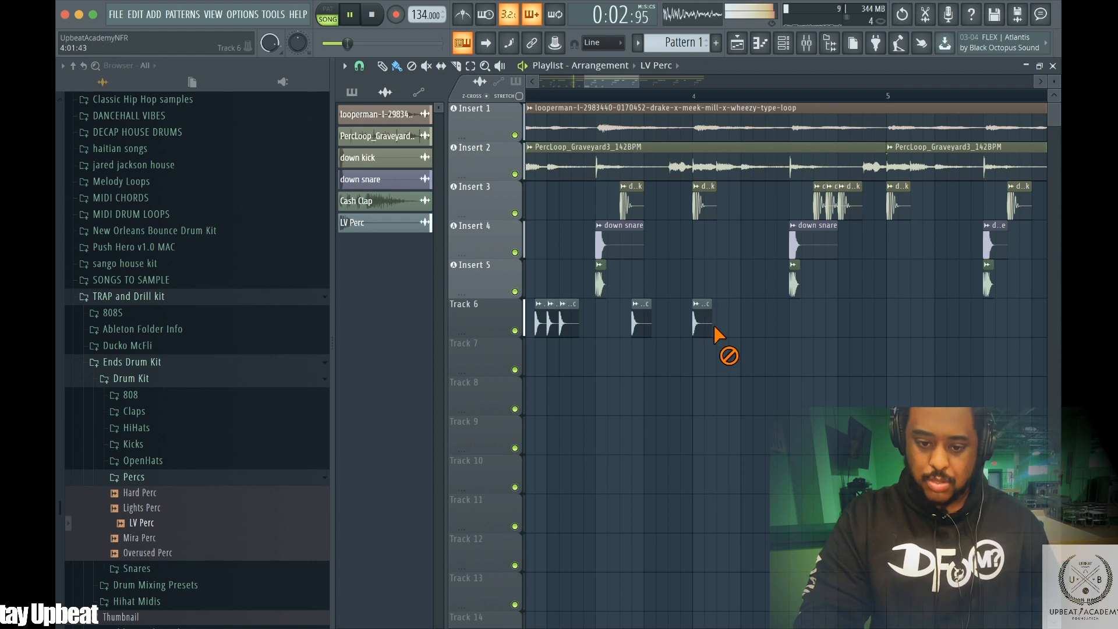
pyautogui.press('space')
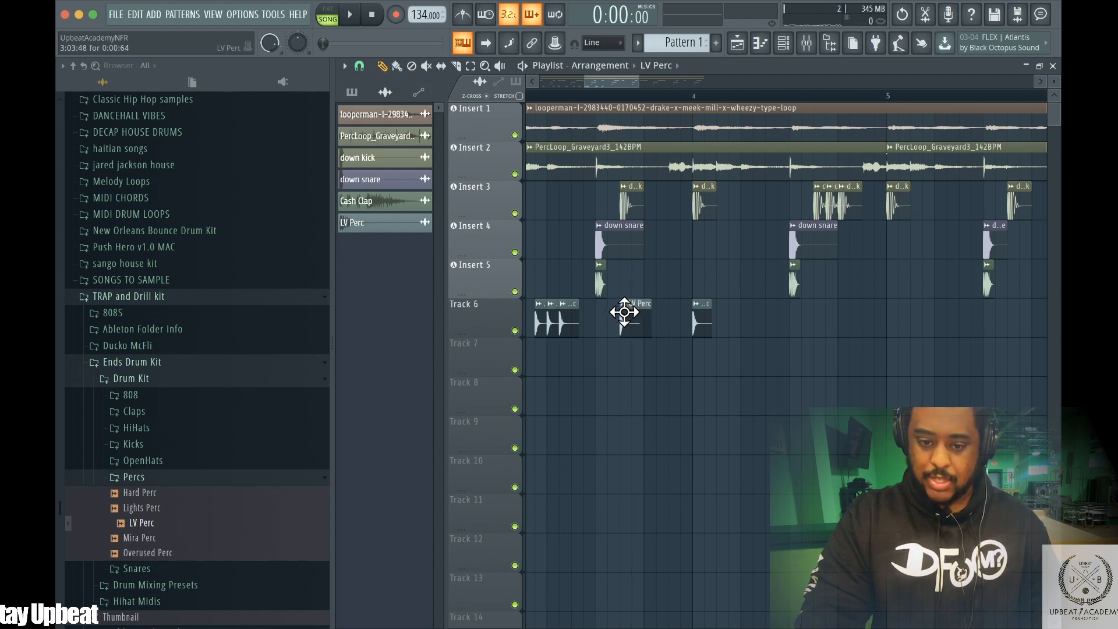
pyautogui.moveTo(690, 307); pyautogui.dragTo(663, 307)
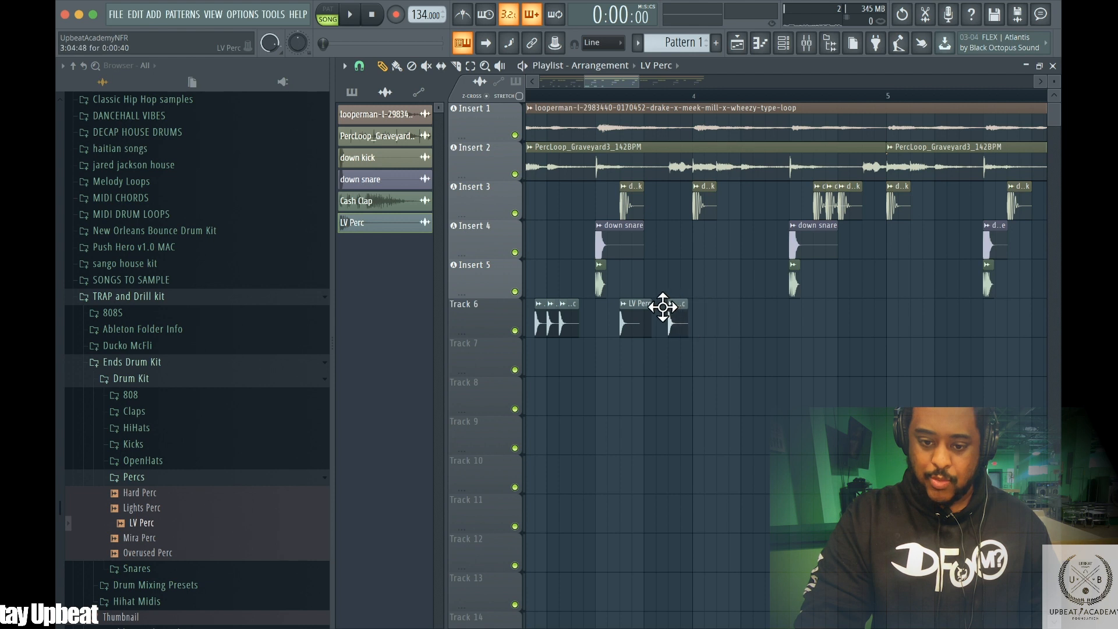
# Rework the LV Perc hits on Track 6 in bar 1, adding one and removing another while auditioning
pyautogui.press('space')
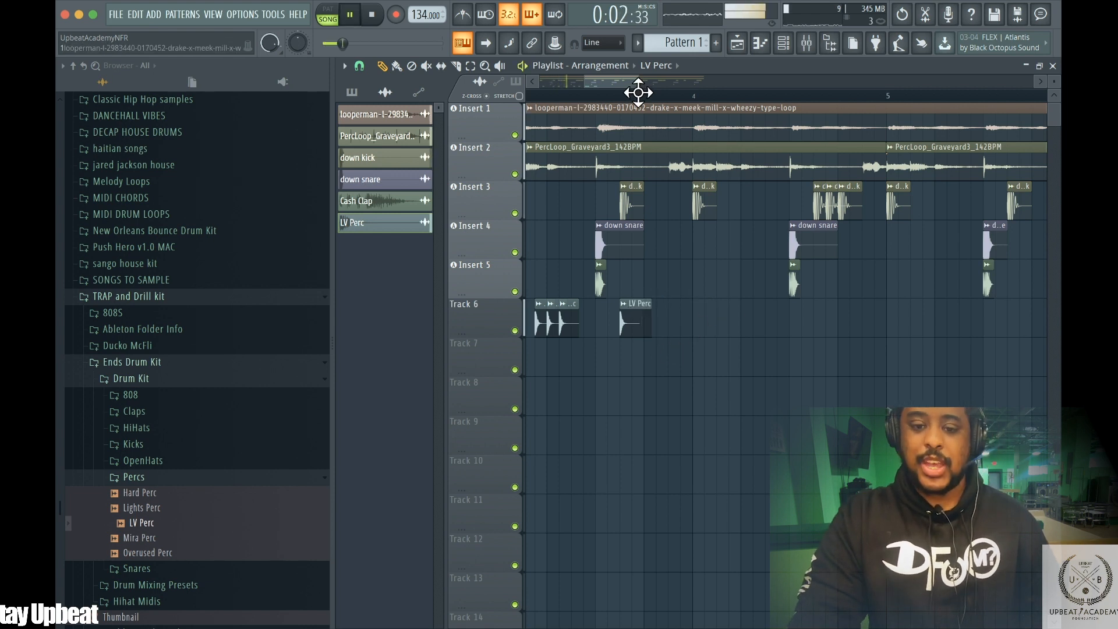
pyautogui.moveTo(633, 76)
pyautogui.mouseDown()
pyautogui.moveTo(668, 76)
pyautogui.moveTo(638, 76)
pyautogui.mouseUp()
pyautogui.press('space')
pyautogui.press('space')
pyautogui.click(662, 317)
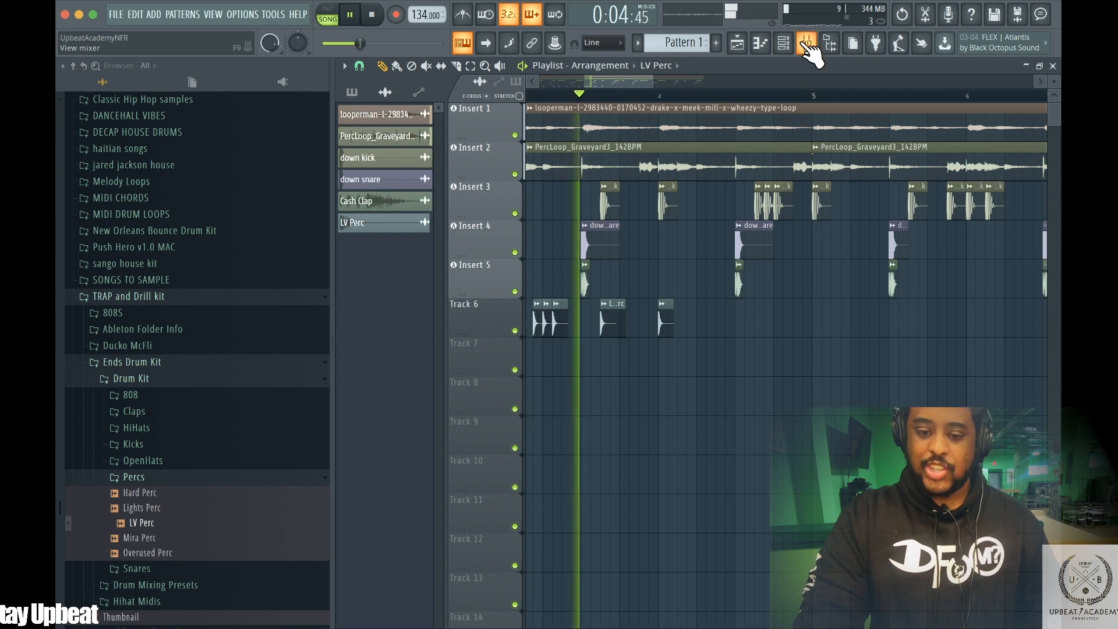
pyautogui.press('space')
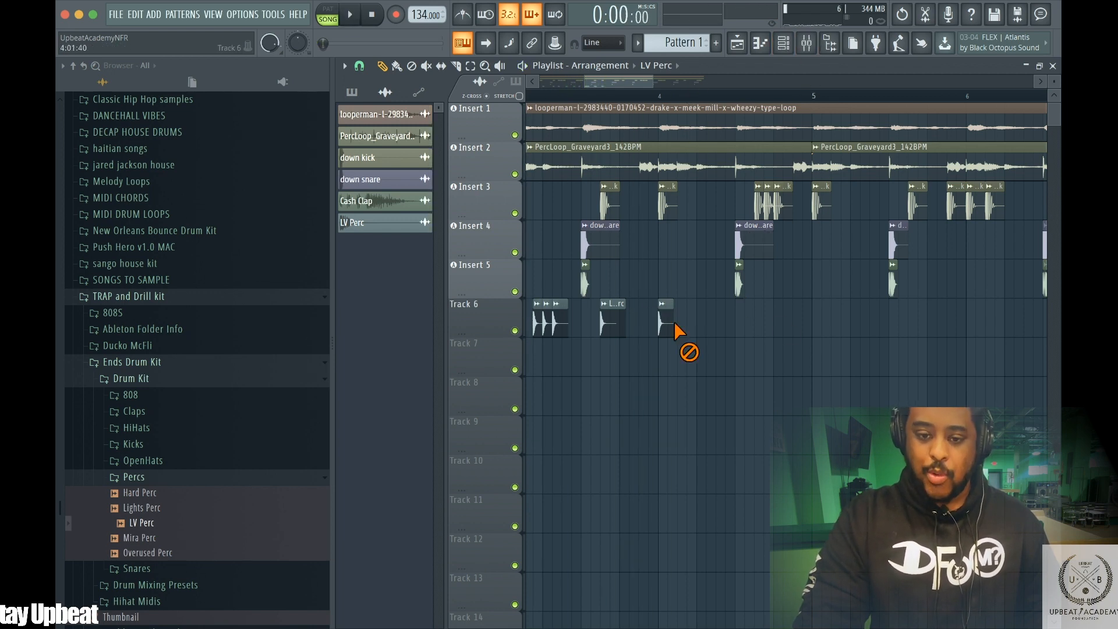
pyautogui.rightClick(610, 317)
# Select all LV Perc clips on Track 6, set snap to Bar, and copy them to start at bar 5
pyautogui.press('space')
pyautogui.moveTo(566, 69); pyautogui.dragTo(514, 69)
pyautogui.click(470, 66)
pyautogui.moveTo(909, 329); pyautogui.dragTo(501, 349)
pyautogui.press('space')
pyautogui.click(382, 66)
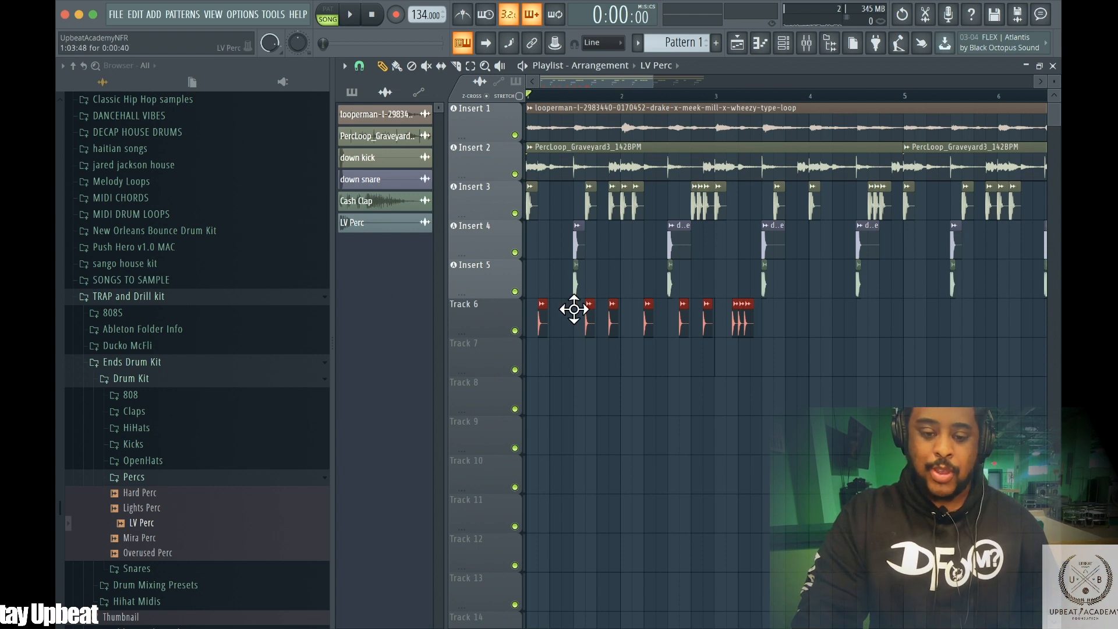
pyautogui.click(359, 66)
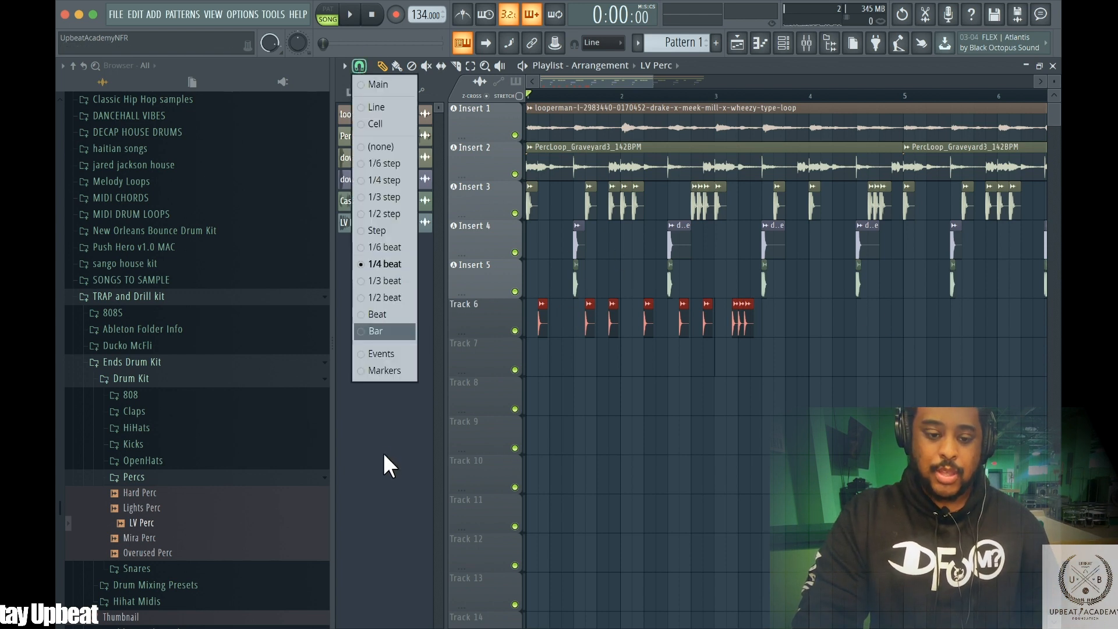
pyautogui.click(384, 330)
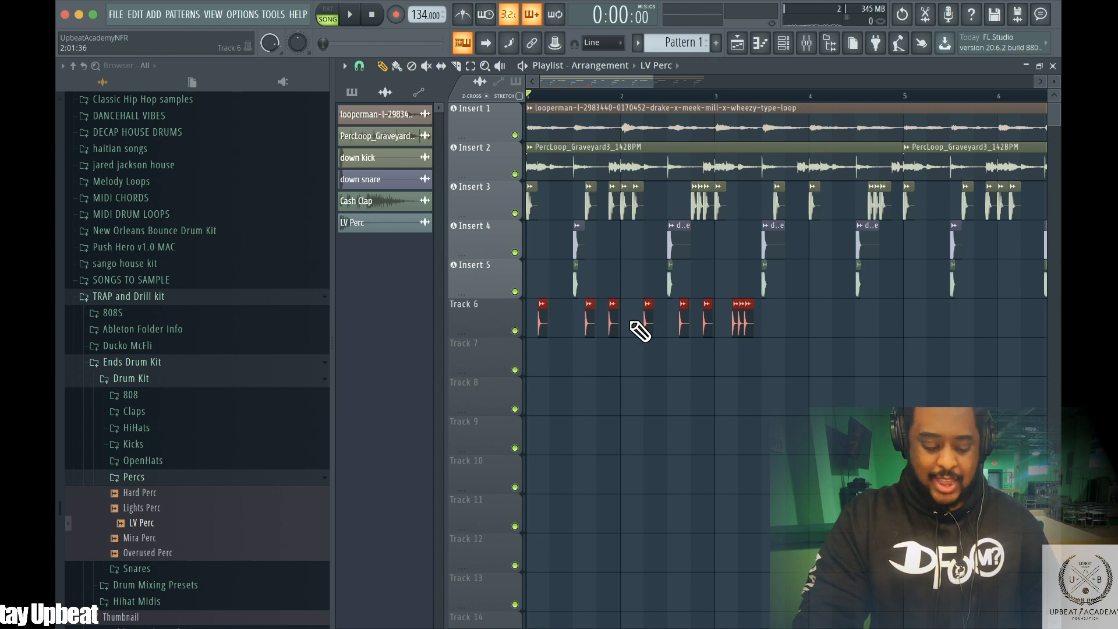
pyautogui.moveTo(574, 303); pyautogui.dragTo(920, 322)
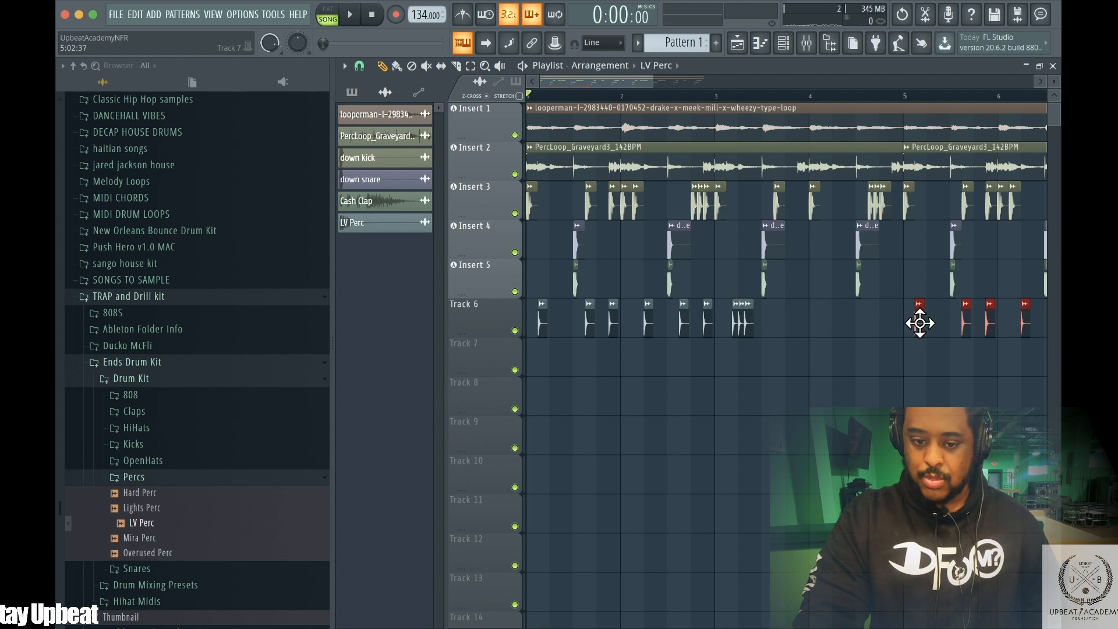
# Play back the zoomed-out arrangement to review the percussion pattern
pyautogui.press('space')
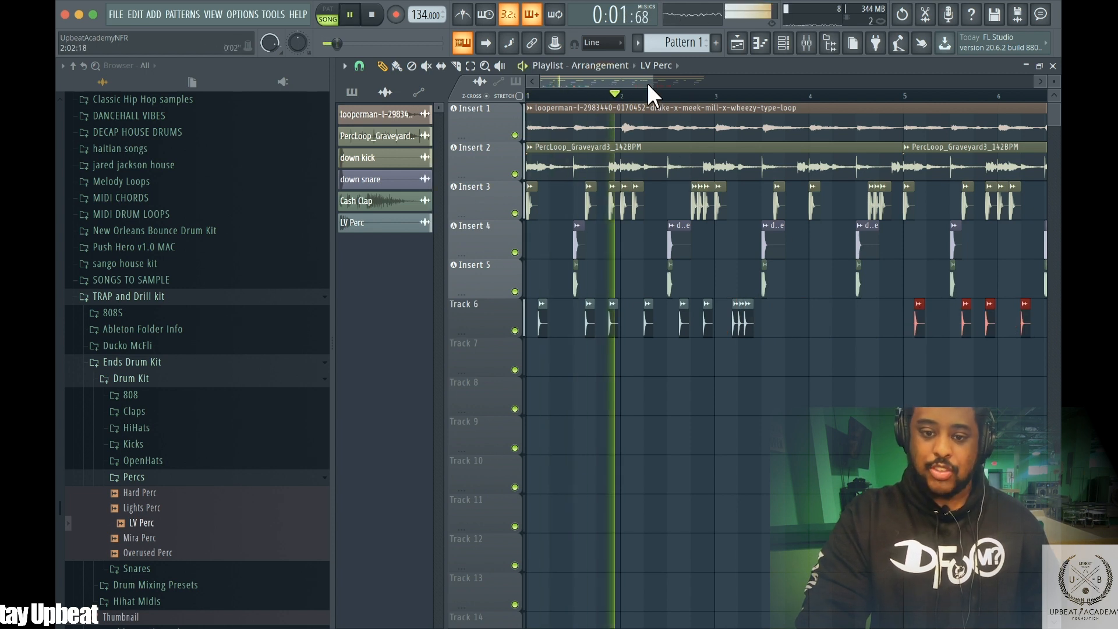
pyautogui.moveTo(650, 82); pyautogui.dragTo(737, 69)
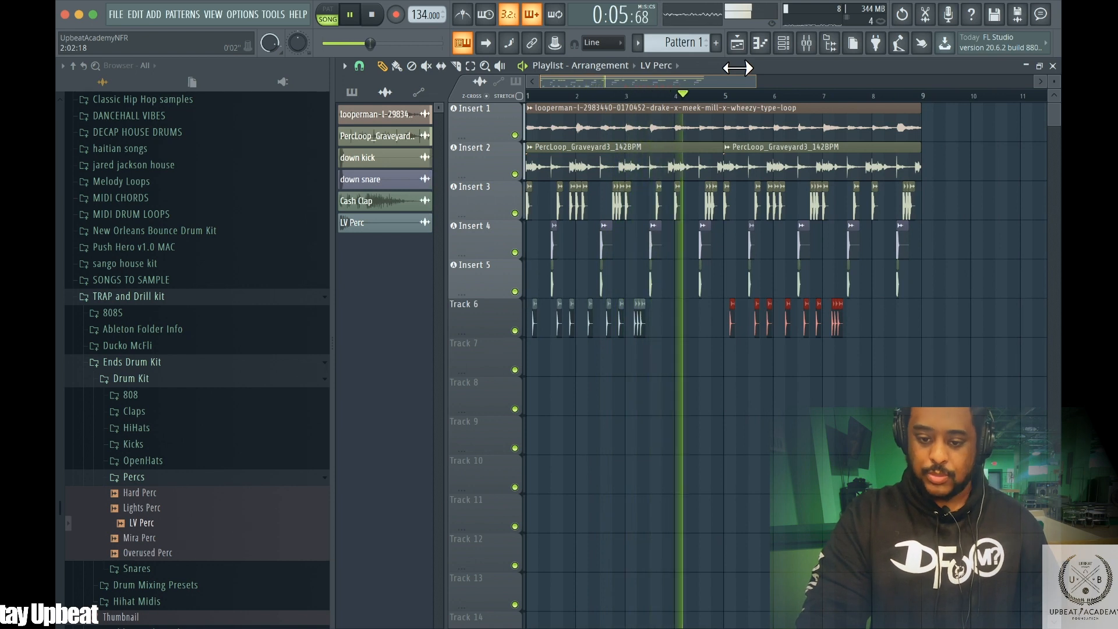
pyautogui.moveTo(737, 68); pyautogui.dragTo(747, 69)
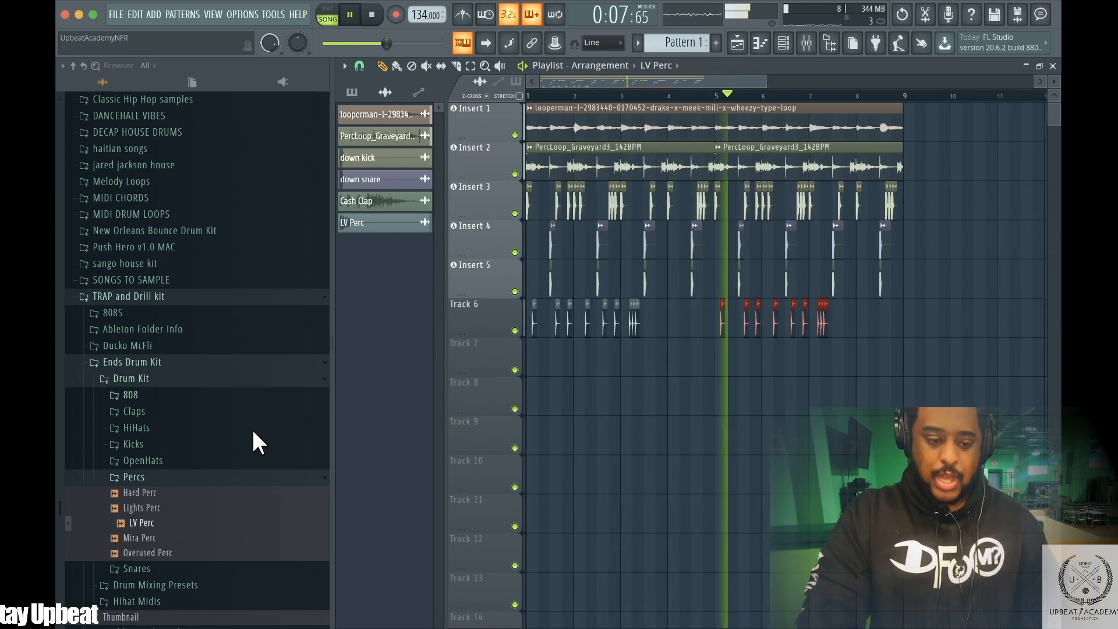
# Try dragging hi-hat MIDI file 4 from the Hihat Midis folder onto Track 7
pyautogui.scroll(-4, 211, 463)
pyautogui.click(141, 315)
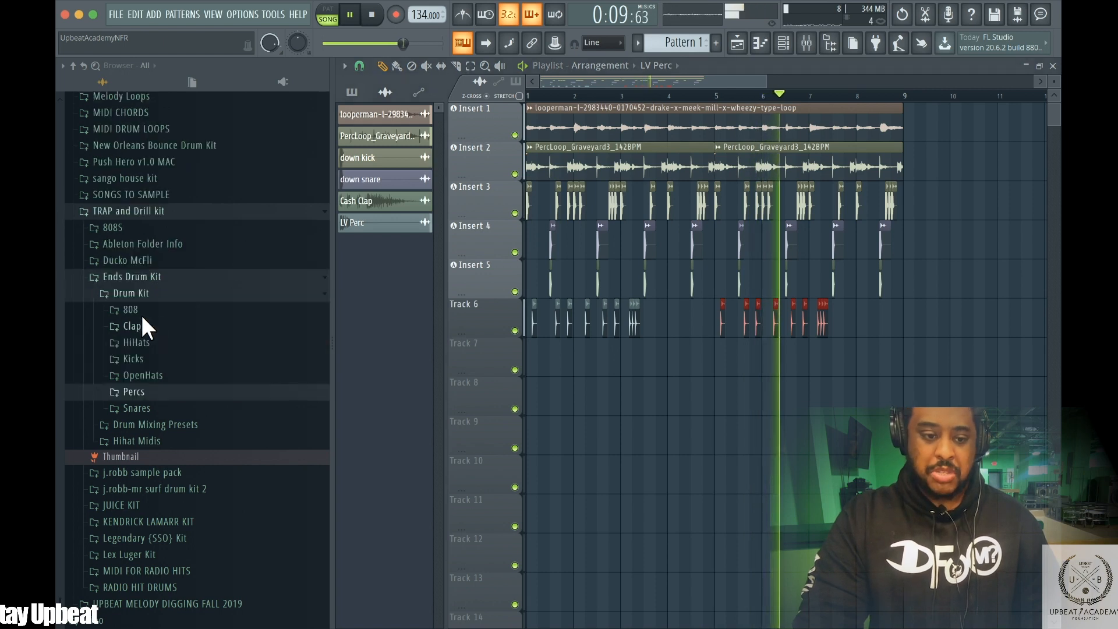
pyautogui.click(154, 439)
pyautogui.press('space')
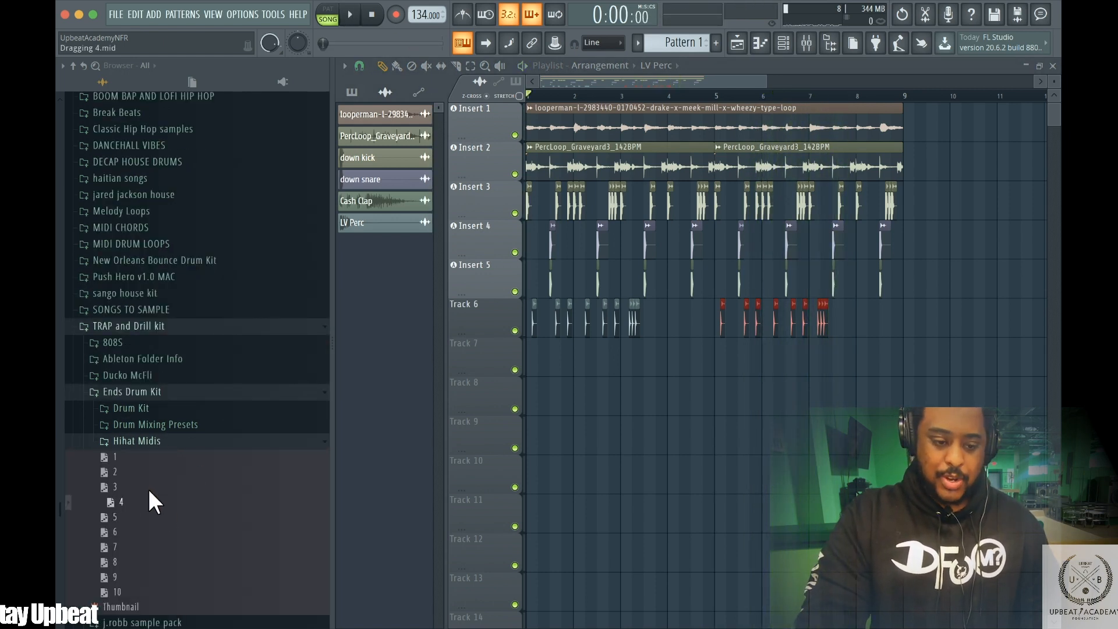
pyautogui.moveTo(354, 379); pyautogui.dragTo(354, 379)
pyautogui.moveTo(355, 244); pyautogui.dragTo(541, 358)
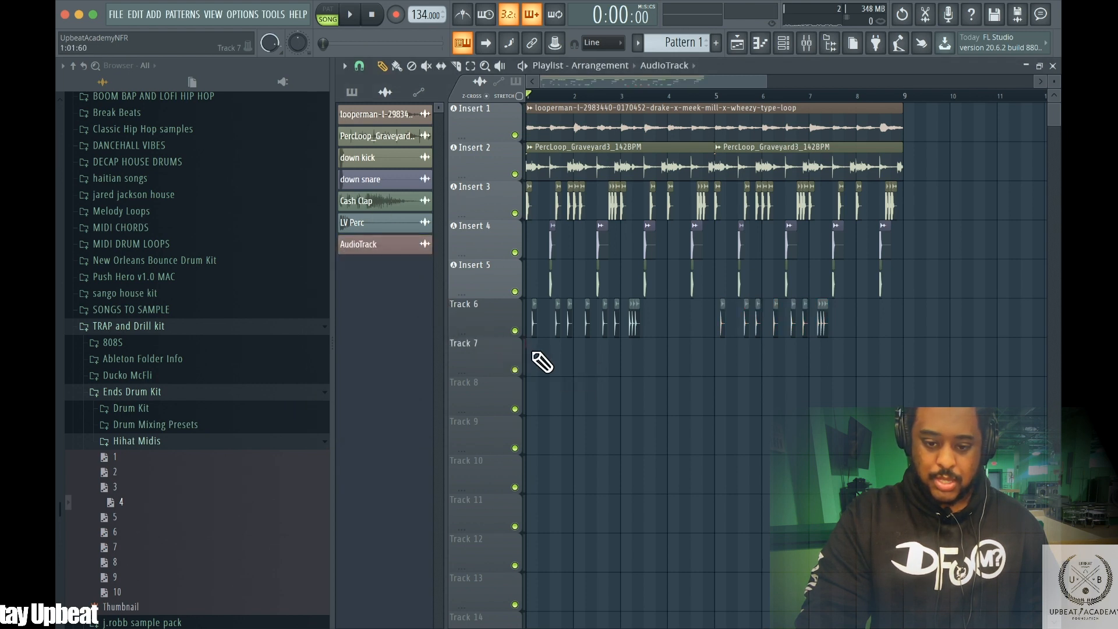
pyautogui.click(351, 92)
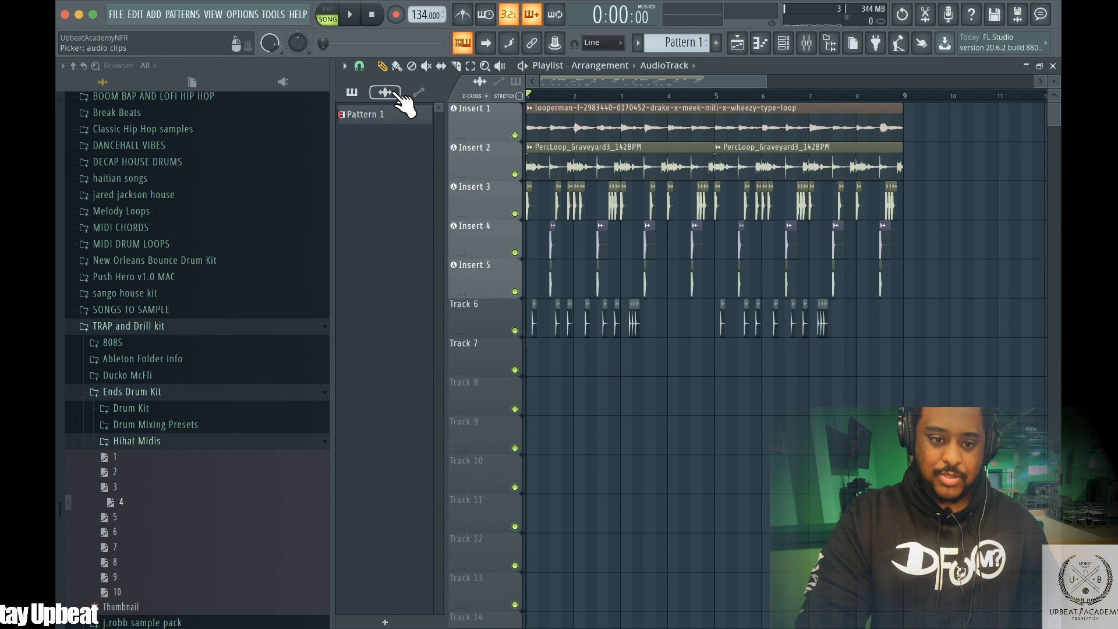
pyautogui.moveTo(285, 300); pyautogui.dragTo(400, 323)
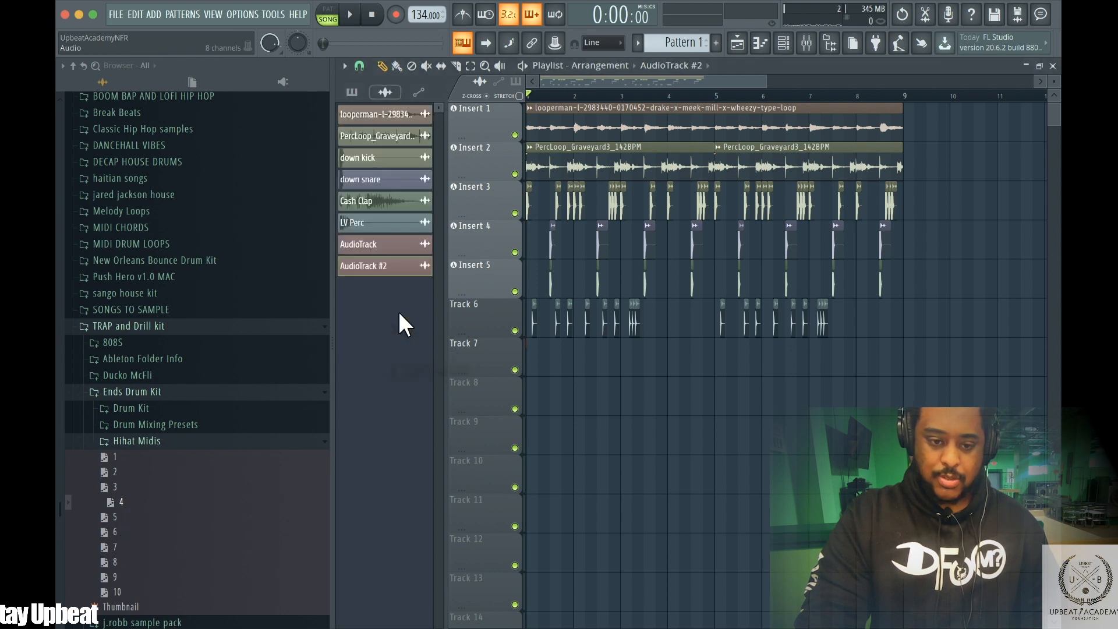
# Delete both AudioTrack entries from the playlist's clip list
pyautogui.rightClick(389, 263)
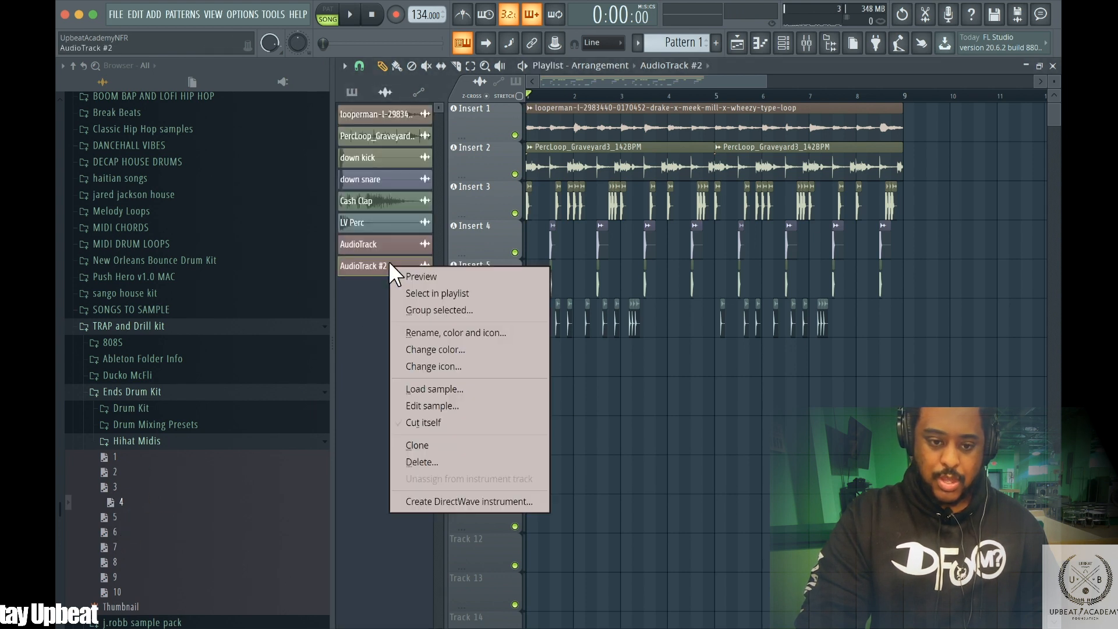
pyautogui.click(440, 464)
pyautogui.click(656, 372)
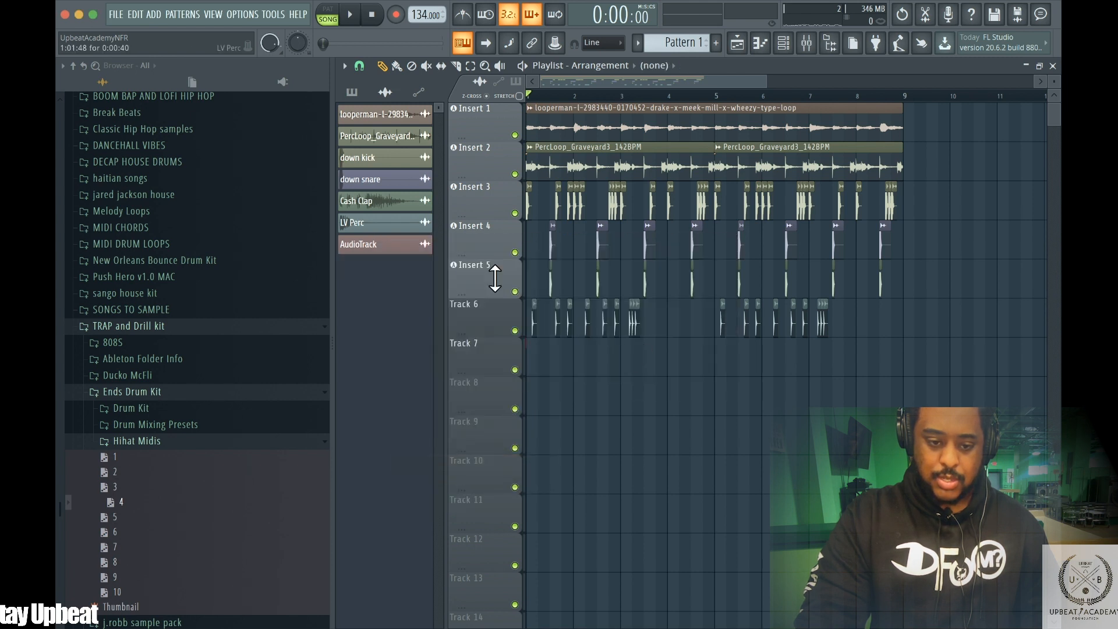
pyautogui.rightClick(382, 243)
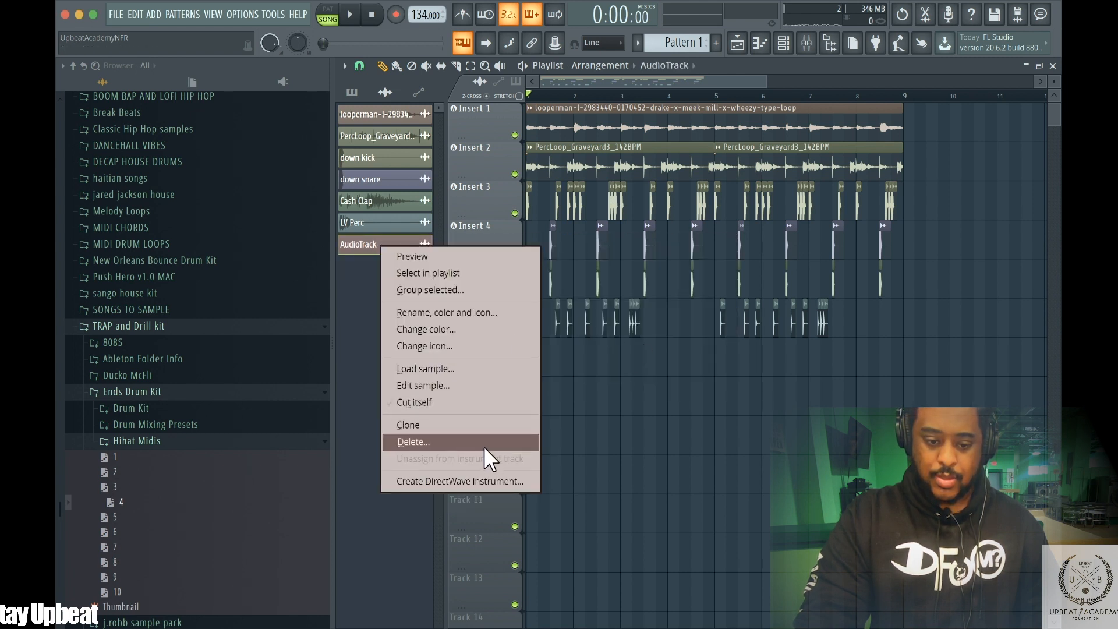
pyautogui.click(478, 444)
pyautogui.click(641, 369)
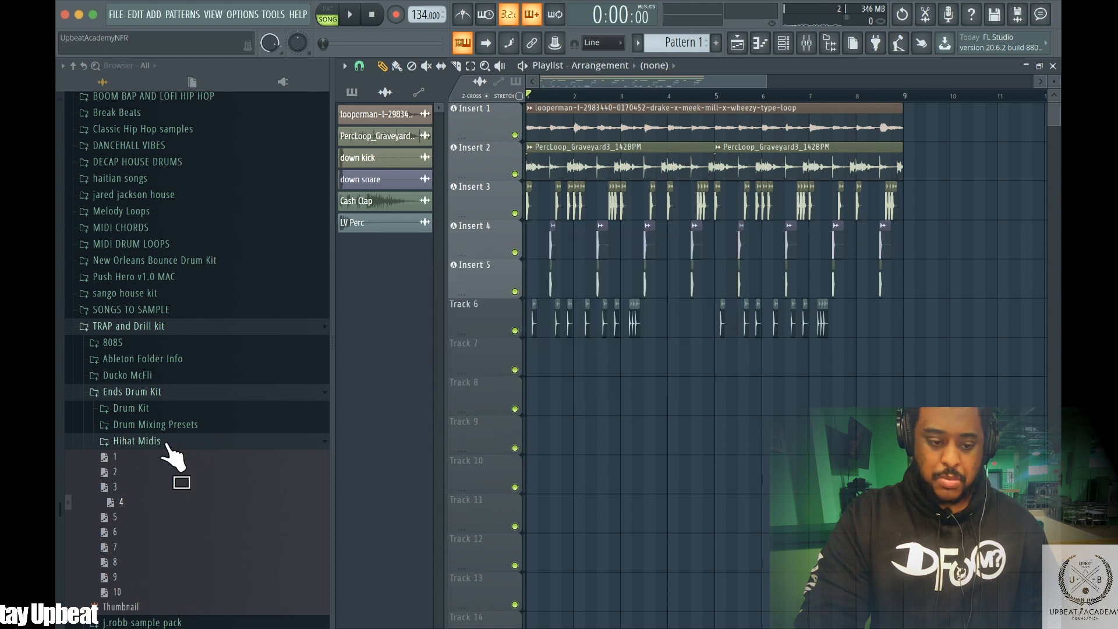
# Audition samples in the HiHats folder and load Dumbboii Hihat into the playlist
pyautogui.click(165, 441)
pyautogui.click(149, 409)
pyautogui.click(147, 475)
pyautogui.click(146, 474)
pyautogui.click(148, 460)
pyautogui.click(151, 488)
pyautogui.click(148, 473)
pyautogui.click(150, 488)
pyautogui.click(149, 503)
pyautogui.click(152, 489)
pyautogui.moveTo(153, 492); pyautogui.dragTo(393, 348)
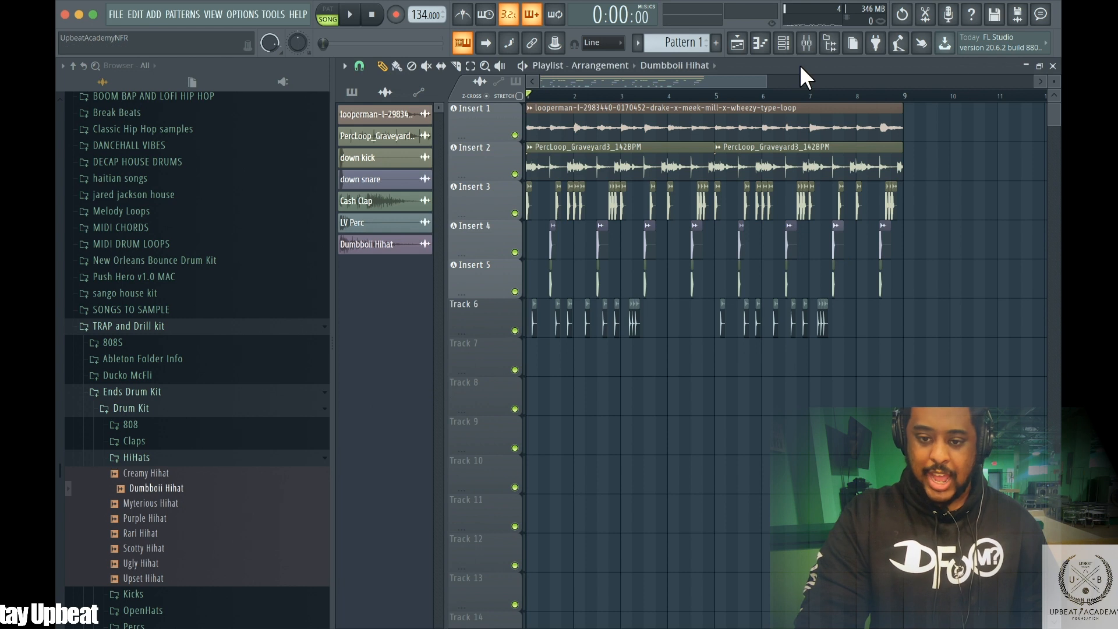
# Zoom into bar 1 and set the playlist snap to 1/4 beat
pyautogui.moveTo(751, 77); pyautogui.dragTo(603, 78)
pyautogui.press('space')
pyautogui.press('space')
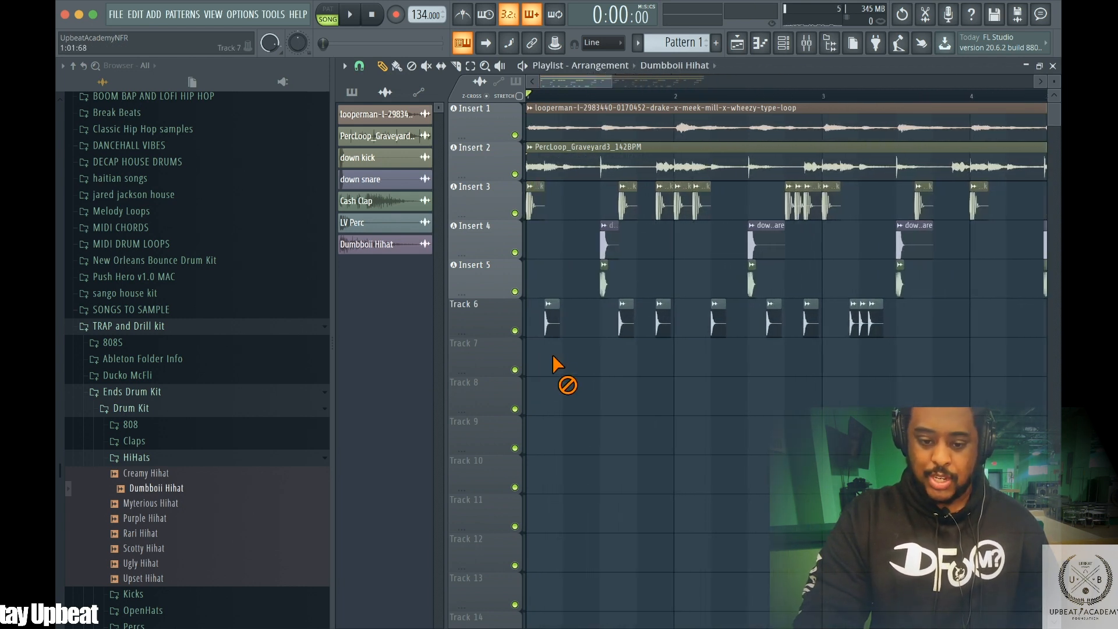
pyautogui.click(361, 63)
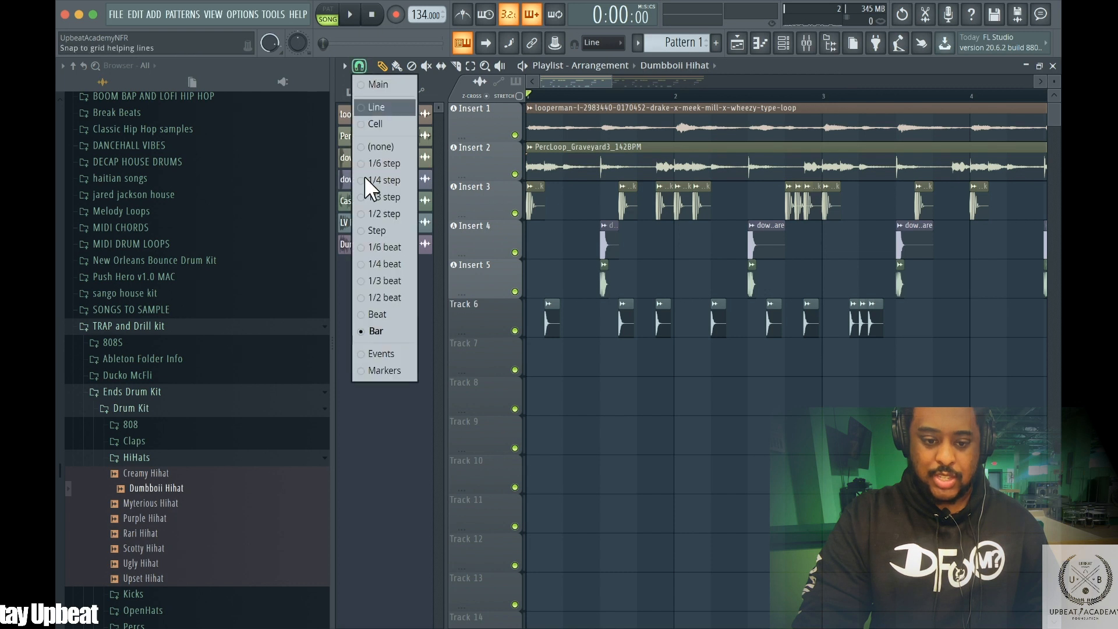
pyautogui.click(381, 284)
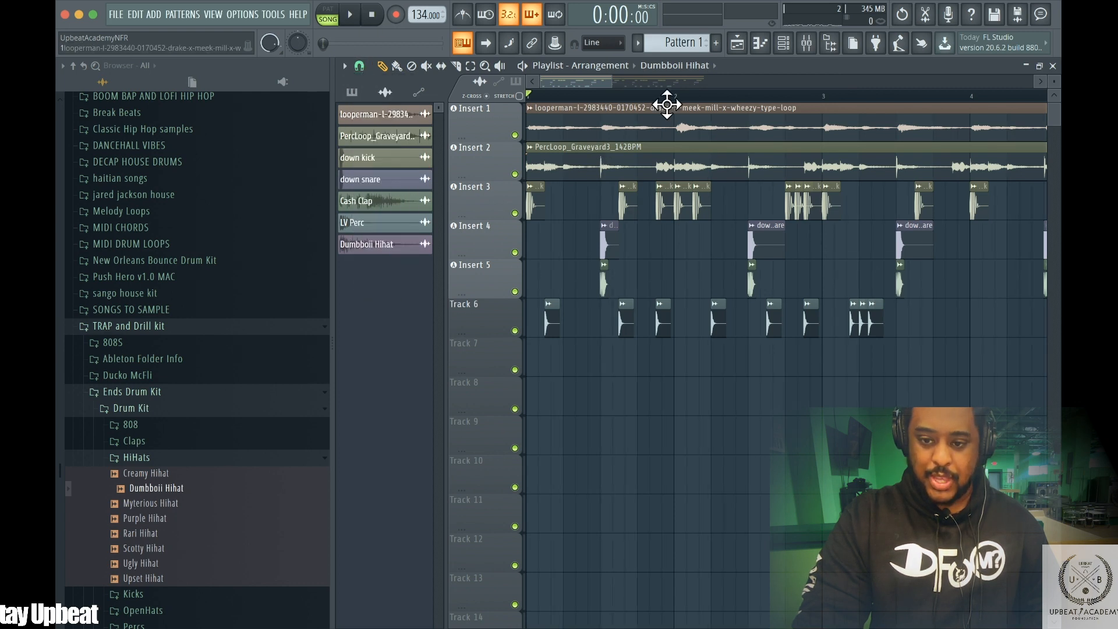
pyautogui.moveTo(593, 72); pyautogui.dragTo(560, 79)
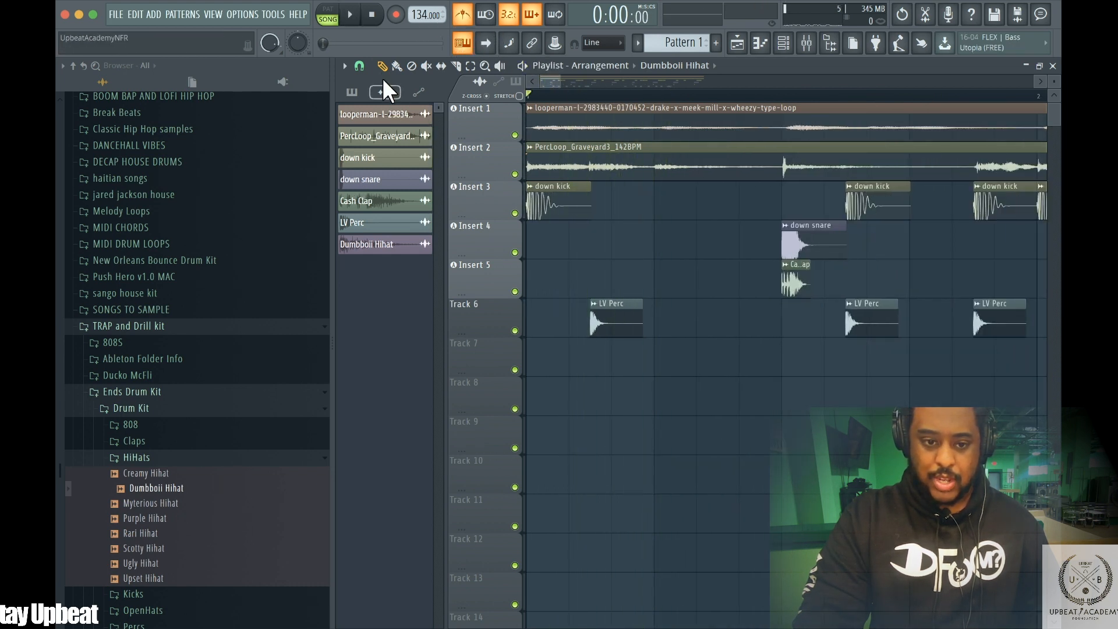
pyautogui.click(344, 65)
pyautogui.click(359, 65)
pyautogui.click(359, 66)
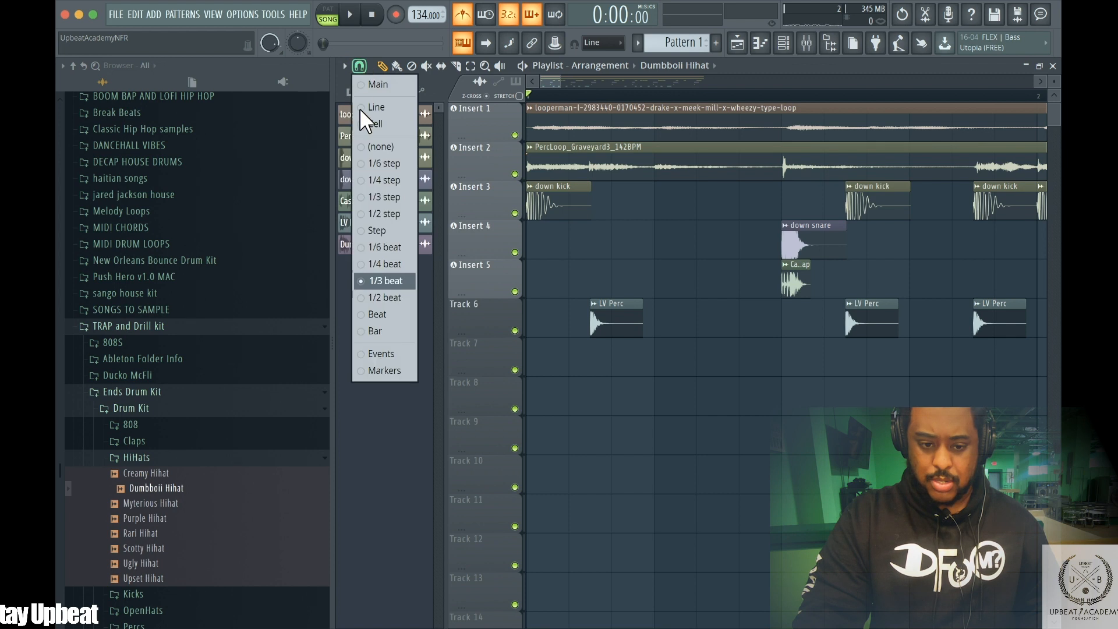
pyautogui.click(365, 263)
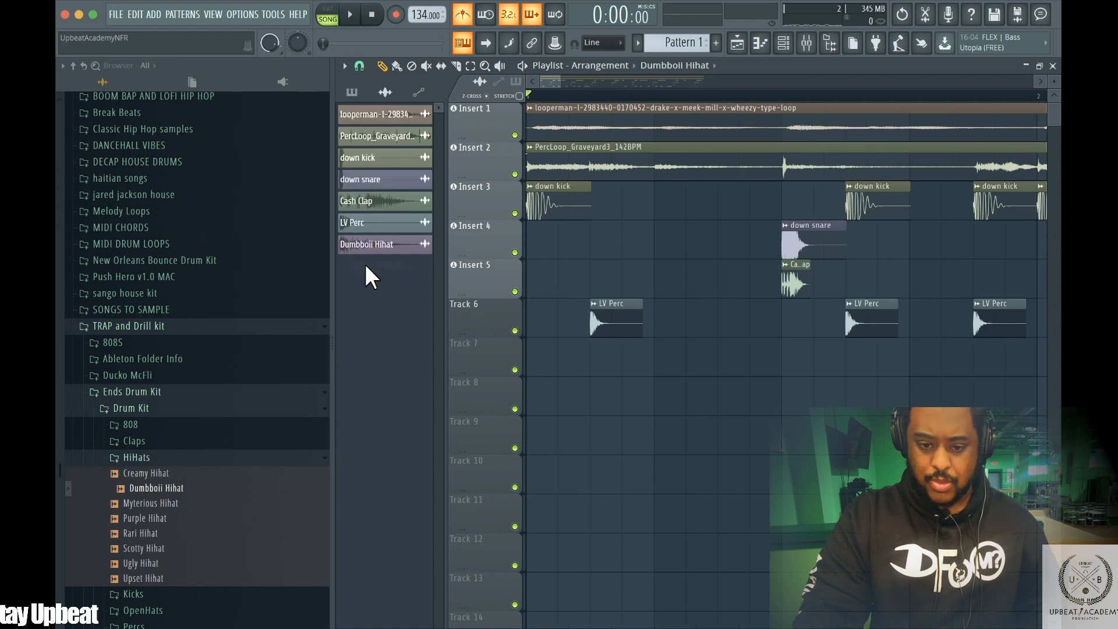
# Place a Dumbboii Hihat clip at the start of Track 7 and play it back
pyautogui.moveTo(360, 244); pyautogui.dragTo(535, 350)
pyautogui.press('space')
pyautogui.press('space')
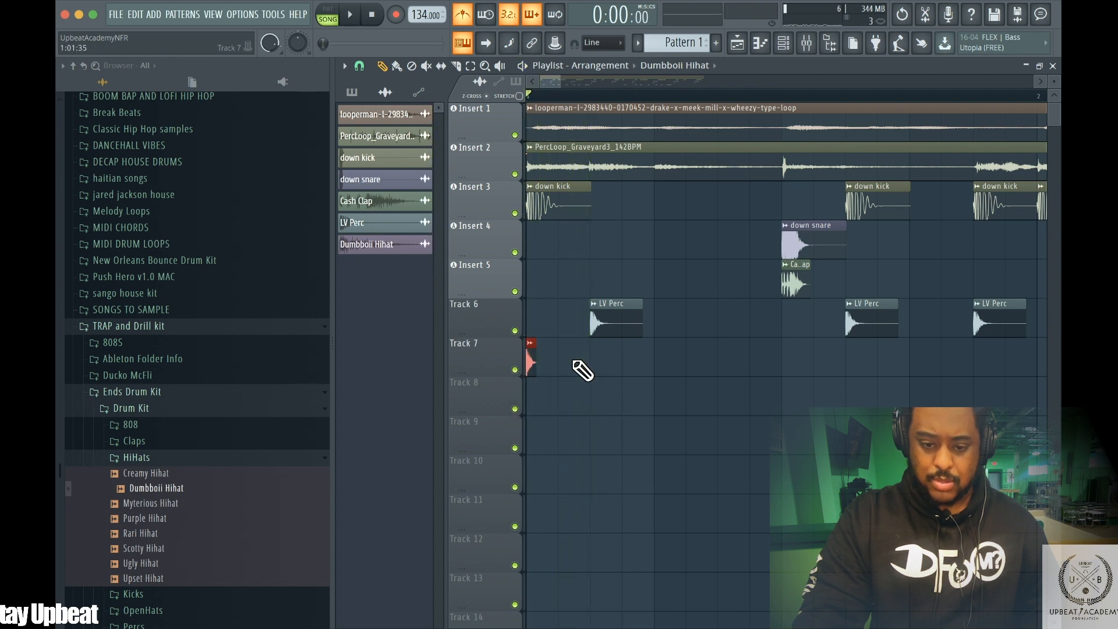
# Set snap to 1/2 beat and place Dumbboii Hihat hits every half beat across bar 1 on Track 7
pyautogui.click(360, 63)
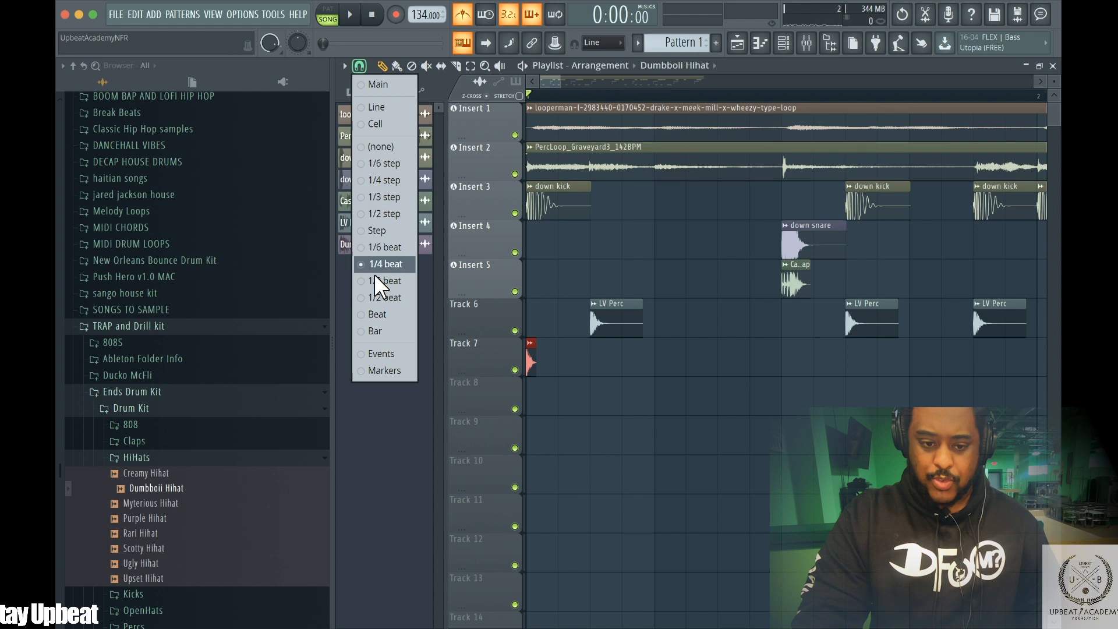
pyautogui.click(372, 298)
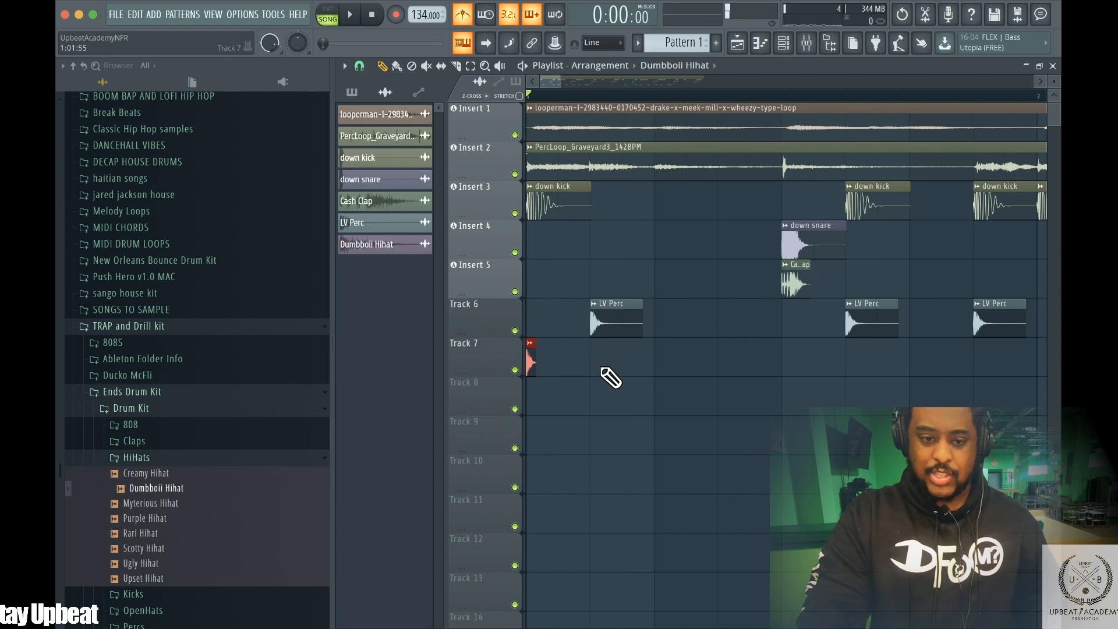
pyautogui.click(360, 64)
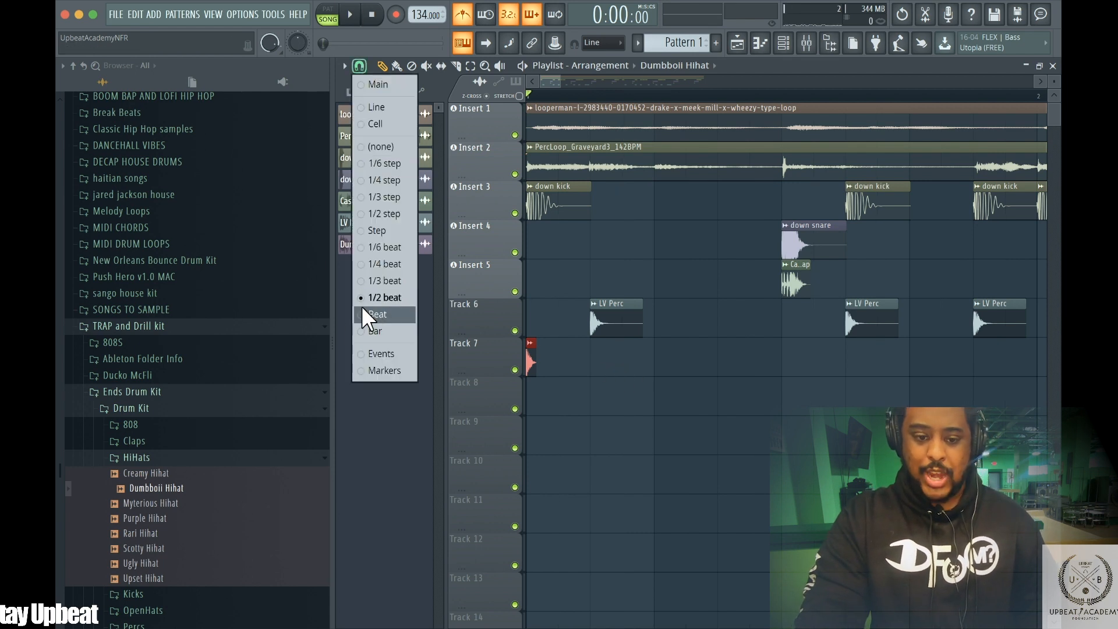
pyautogui.click(576, 353)
pyautogui.click(596, 358)
pyautogui.click(660, 358)
pyautogui.press('space')
pyautogui.click(722, 364)
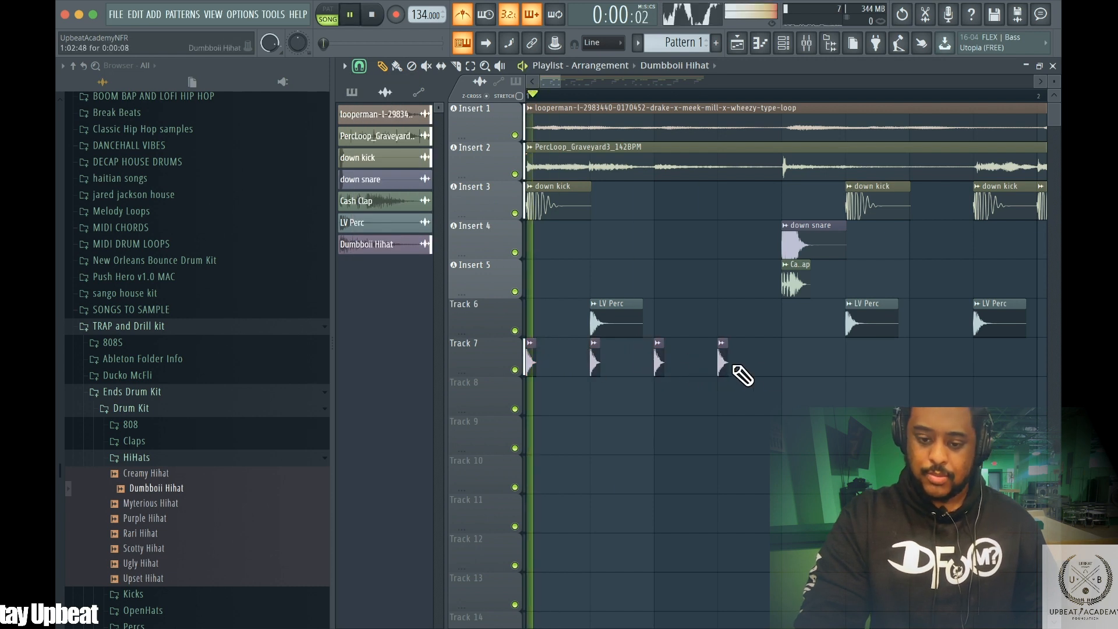
pyautogui.click(787, 364)
pyautogui.press('space')
pyautogui.click(848, 387)
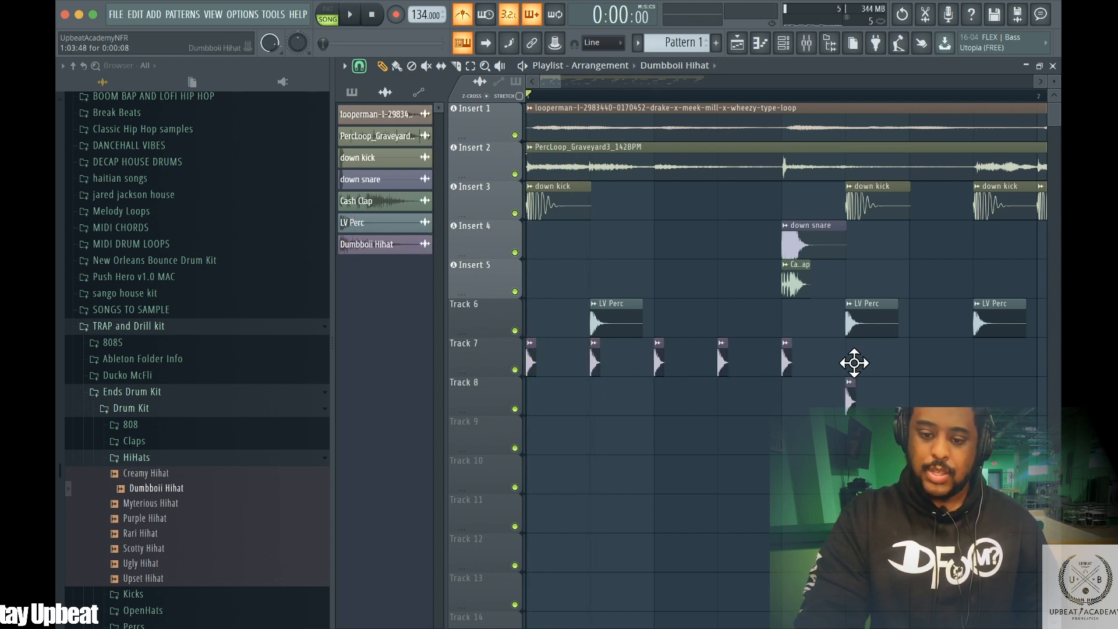
pyautogui.rightClick(847, 386)
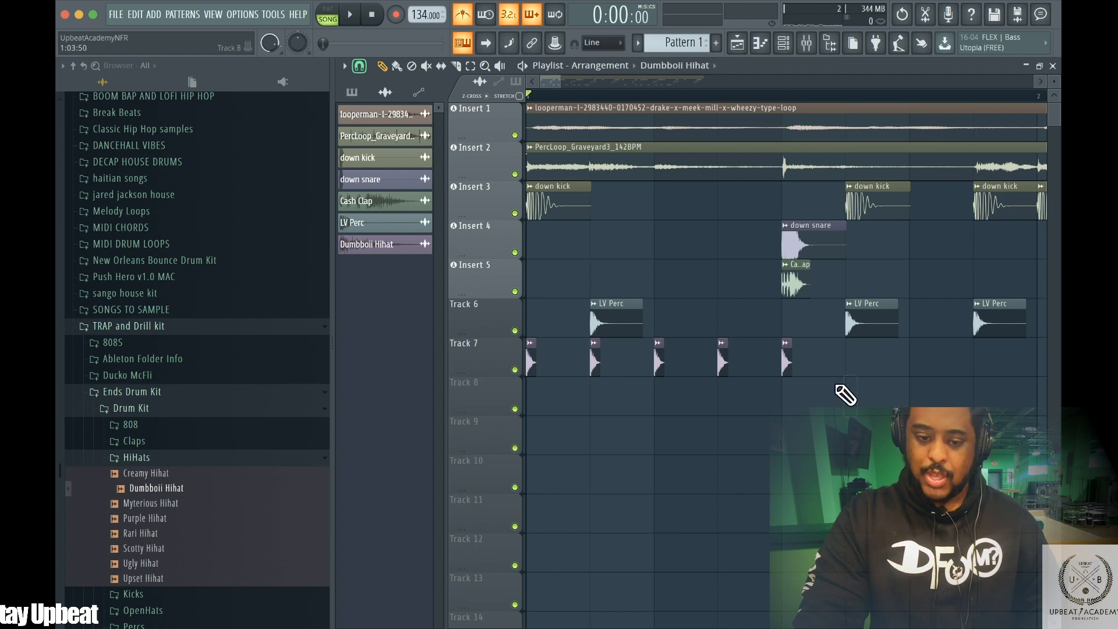
# Set Track 6 as an audio track routed to mixer Insert 6
pyautogui.rightClick(472, 315)
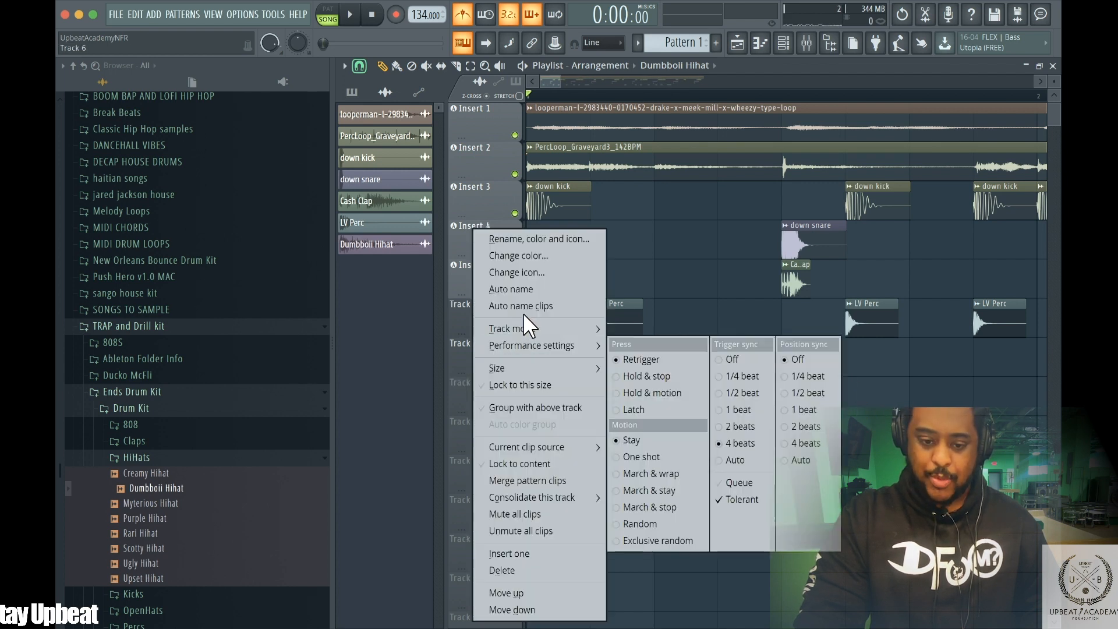
pyautogui.moveTo(523, 326)
pyautogui.moveTo(673, 339)
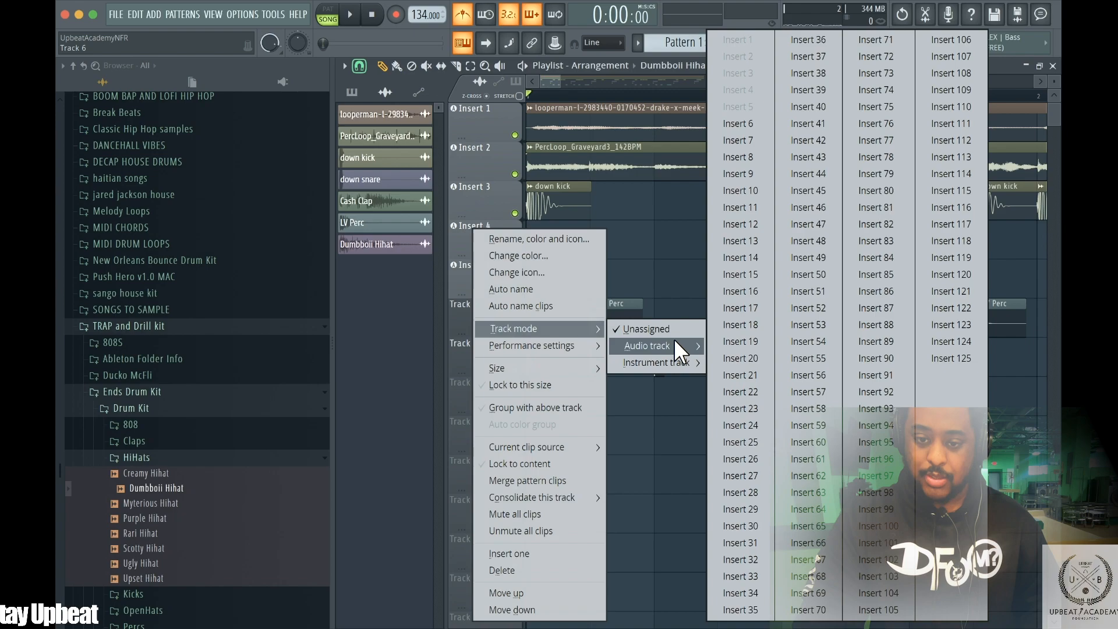
pyautogui.click(741, 124)
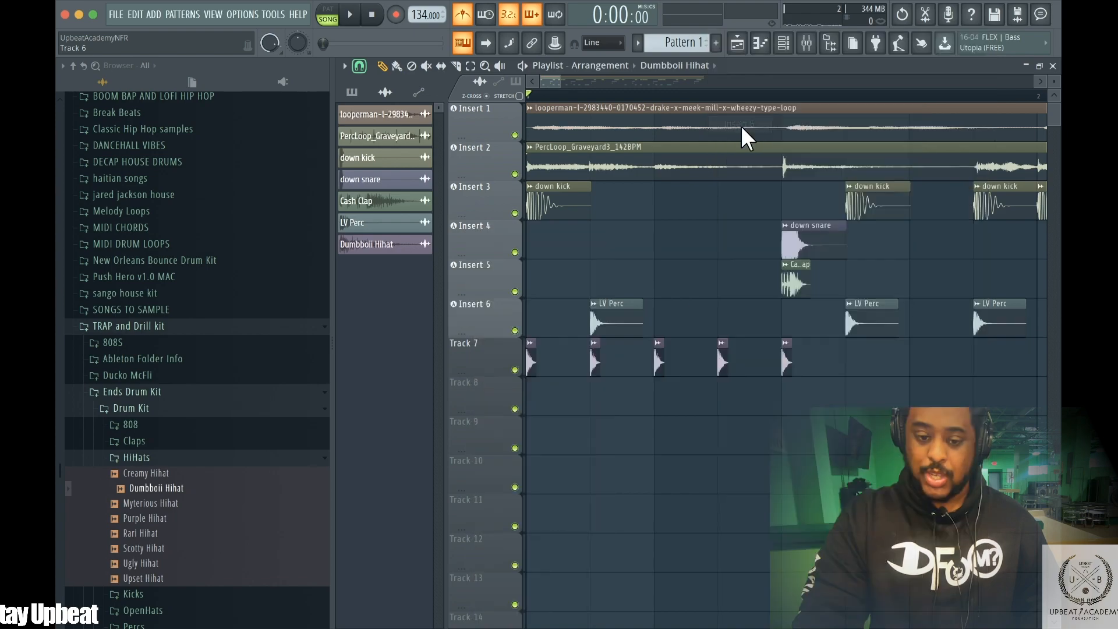
# Extend the Dumbboii Hihat half-beat pattern on Track 7 through bar 8 and play the beat
pyautogui.moveTo(545, 72); pyautogui.dragTo(573, 73)
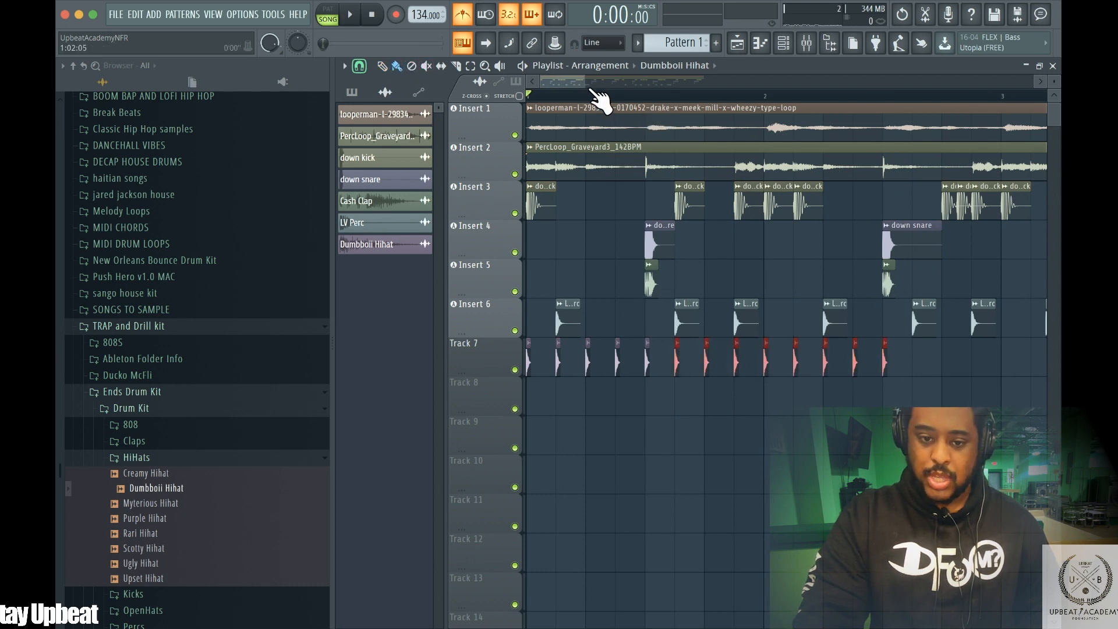
pyautogui.moveTo(568, 76); pyautogui.dragTo(780, 78)
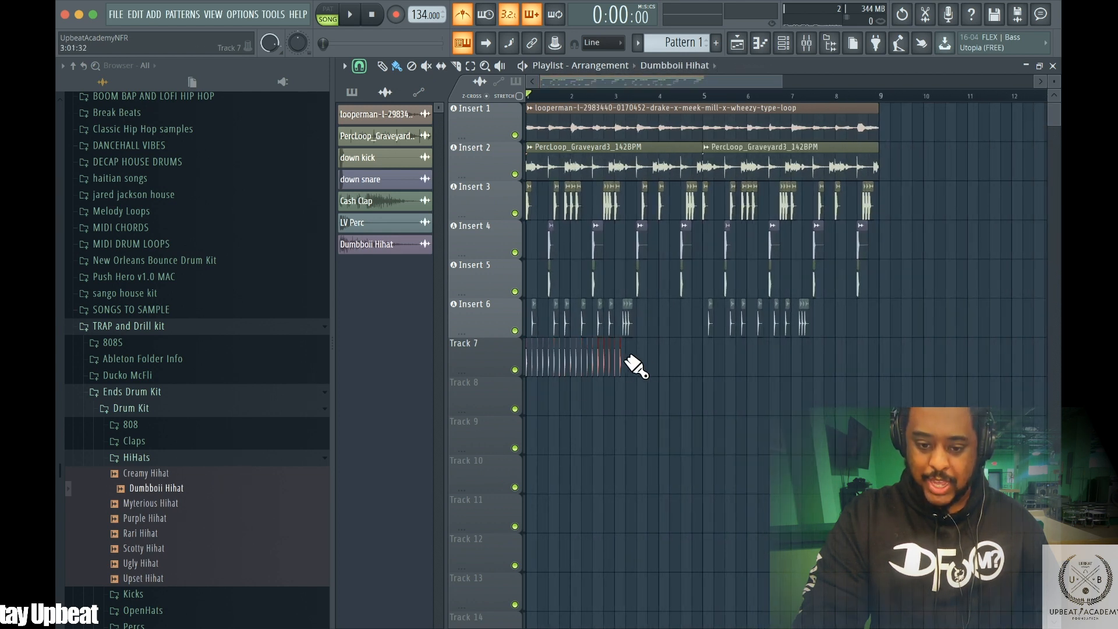
pyautogui.moveTo(718, 361); pyautogui.dragTo(842, 364)
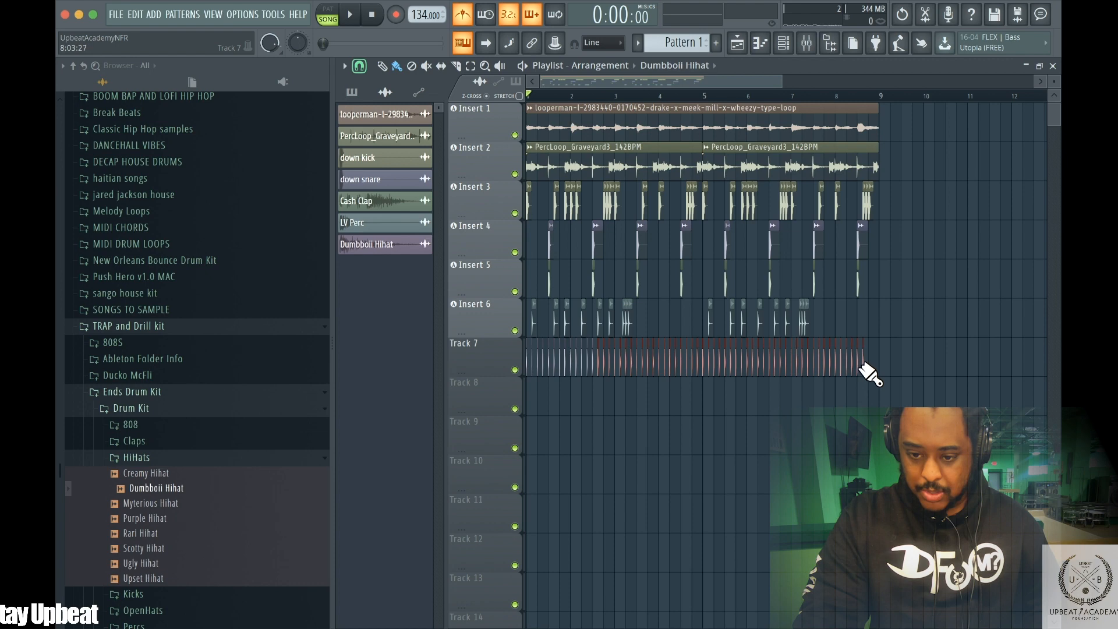
pyautogui.press('space')
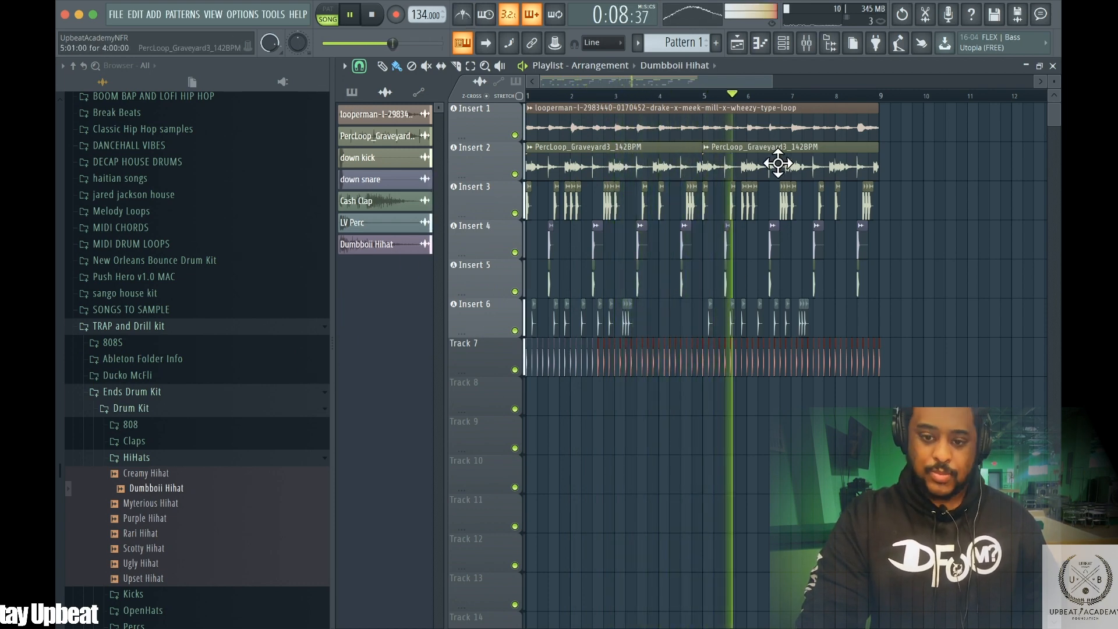
# Stop playback, zoom into bar 1 and set the playlist snap to 1/2 step
pyautogui.moveTo(755, 77); pyautogui.dragTo(542, 68)
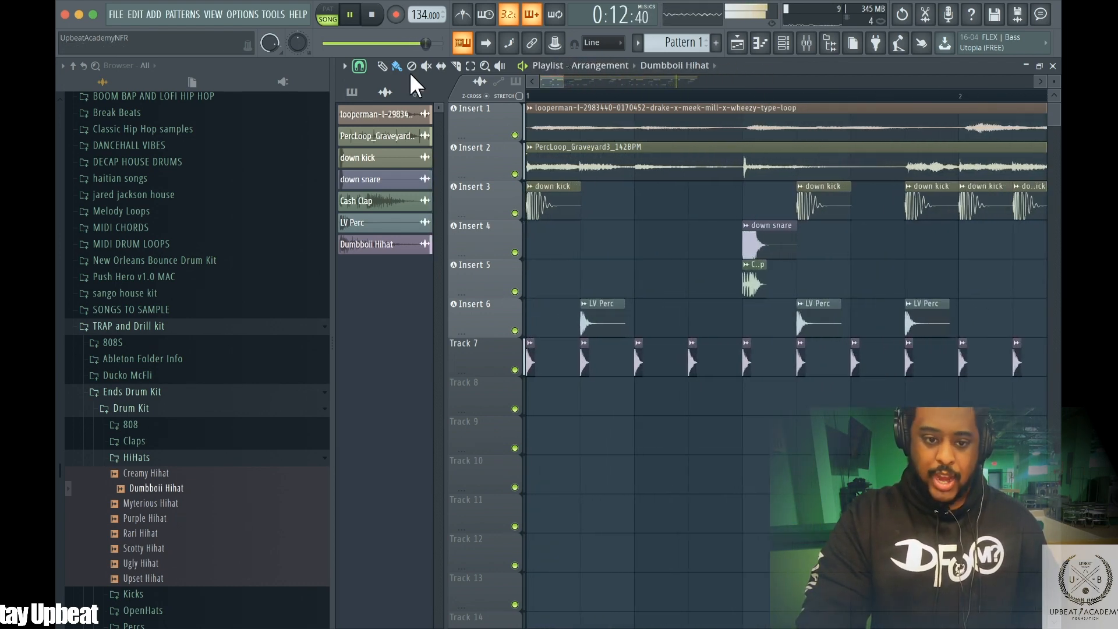
pyautogui.press('space')
pyautogui.click(358, 66)
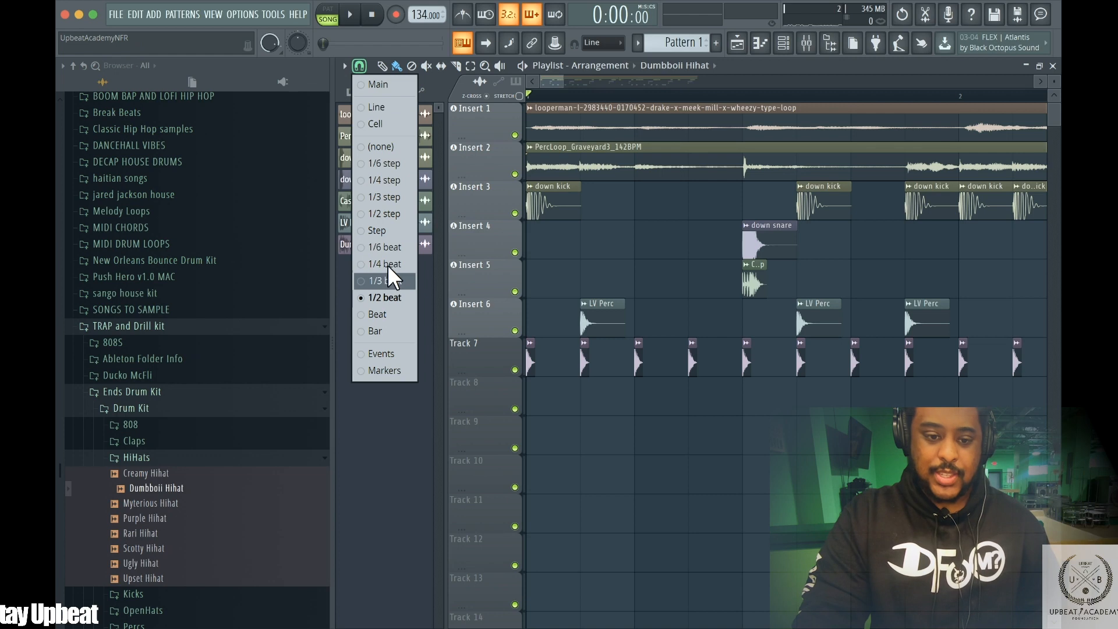
pyautogui.click(386, 214)
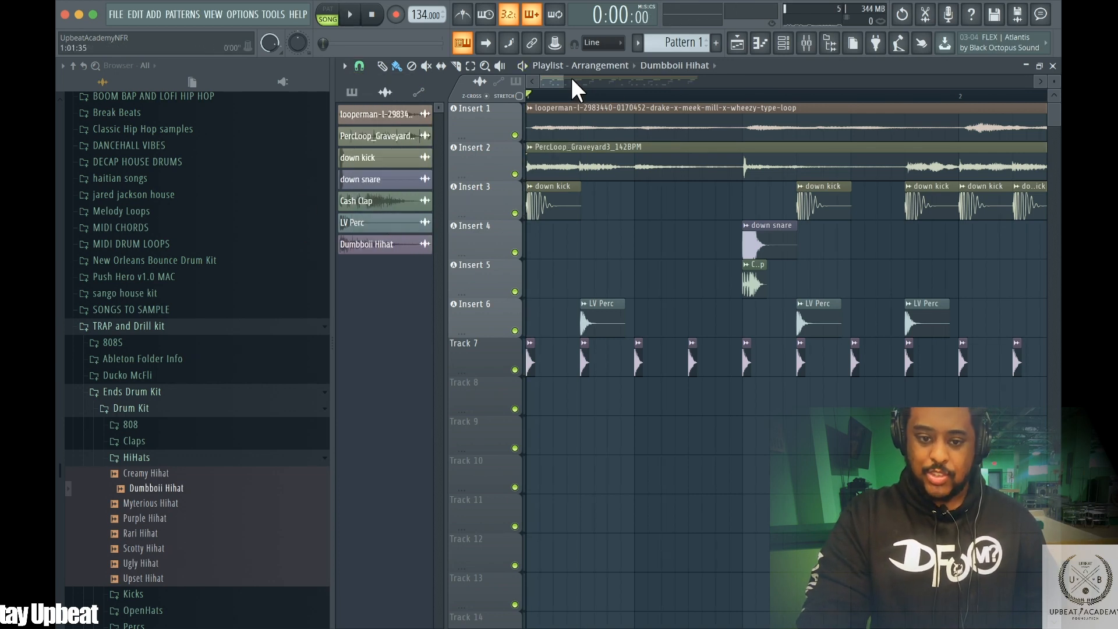
pyautogui.moveTo(548, 70); pyautogui.dragTo(514, 68)
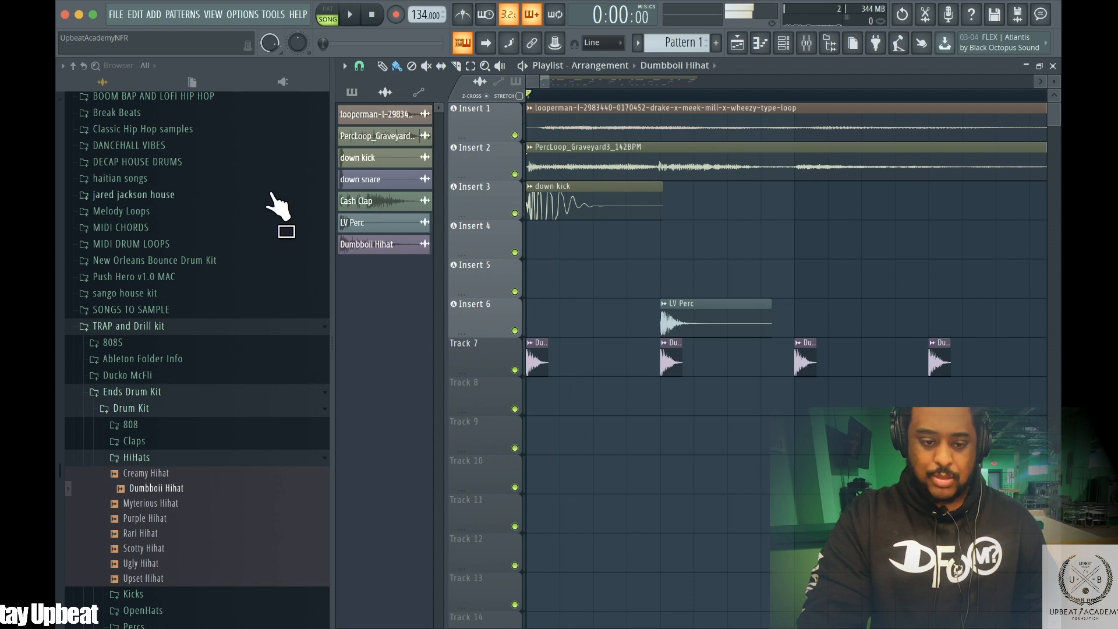
# Audition several hi-hat samples and load Ugly Hihat into the playlist
pyautogui.click(140, 518)
pyautogui.click(141, 532)
pyautogui.click(143, 548)
pyautogui.click(145, 563)
pyautogui.moveTo(145, 567); pyautogui.dragTo(375, 369)
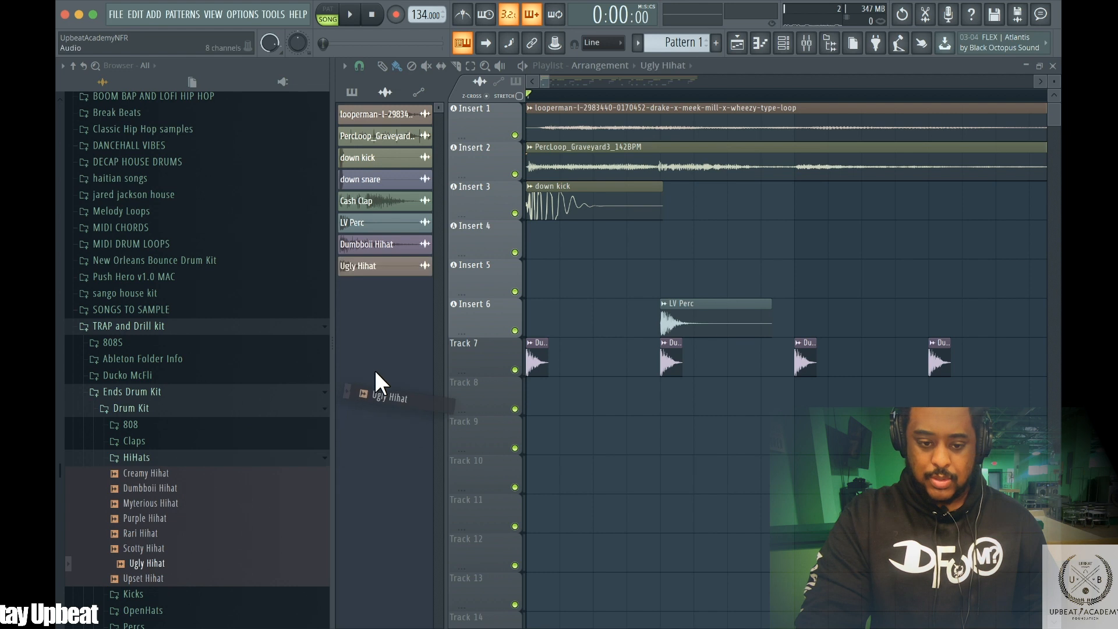
# Place three shortened Ugly Hihat clips as a roll on Track 8, play it and delete the clips
pyautogui.click(703, 403)
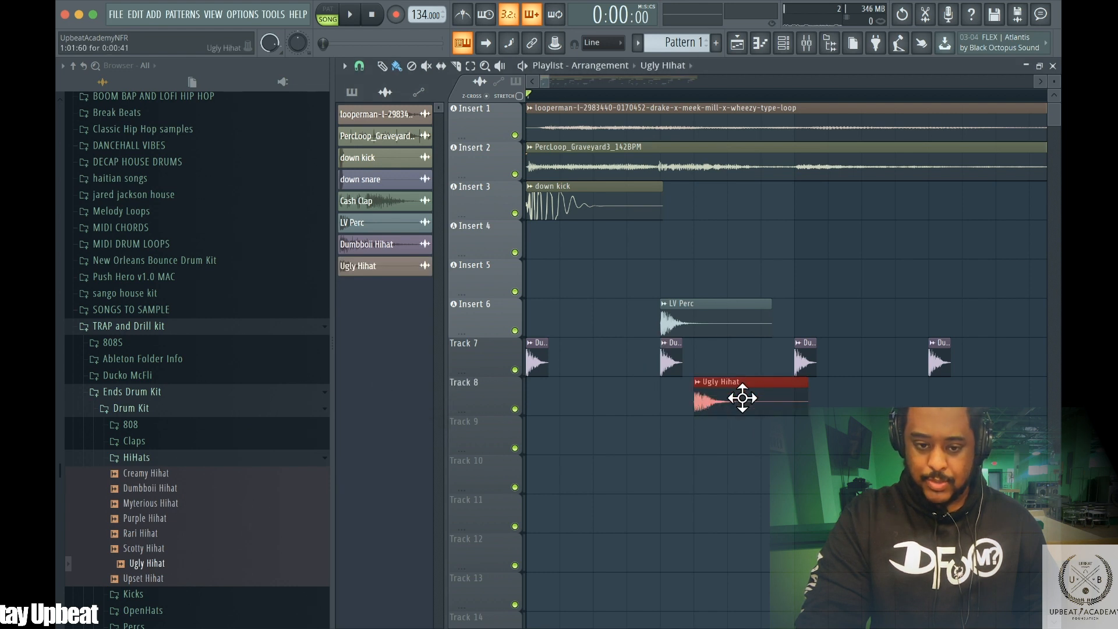
pyautogui.click(738, 437)
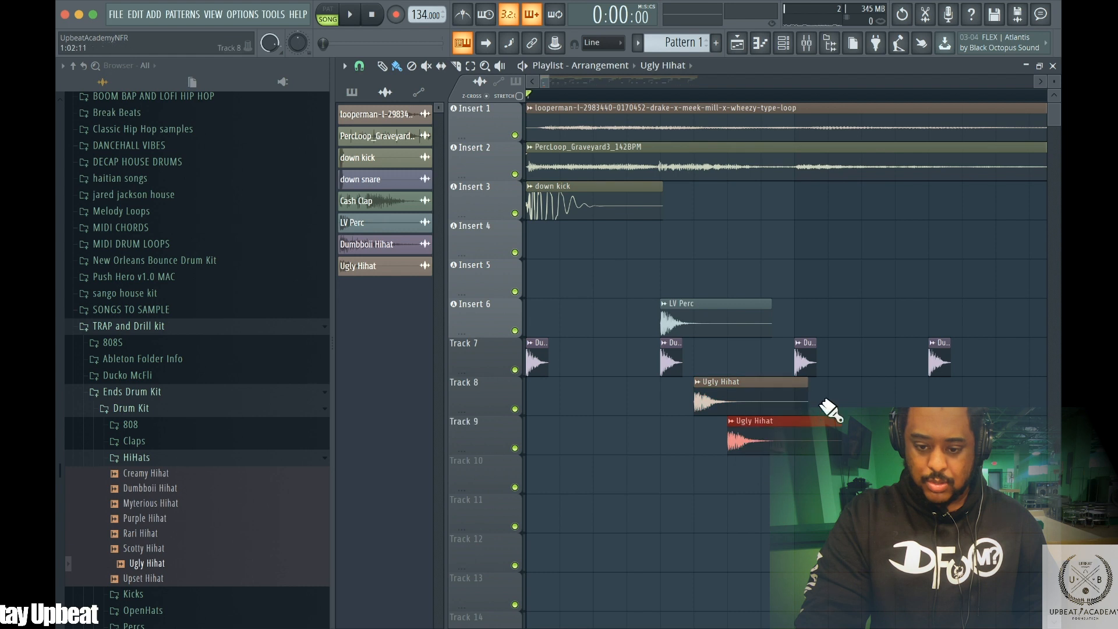
pyautogui.moveTo(794, 385); pyautogui.dragTo(705, 382)
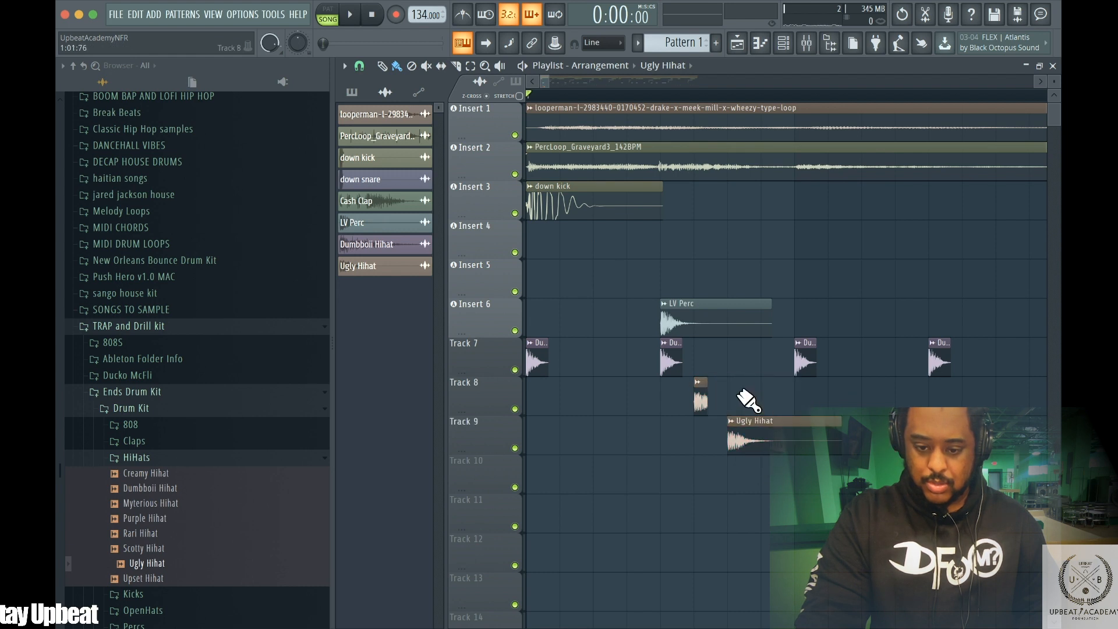
pyautogui.moveTo(822, 422); pyautogui.dragTo(740, 422)
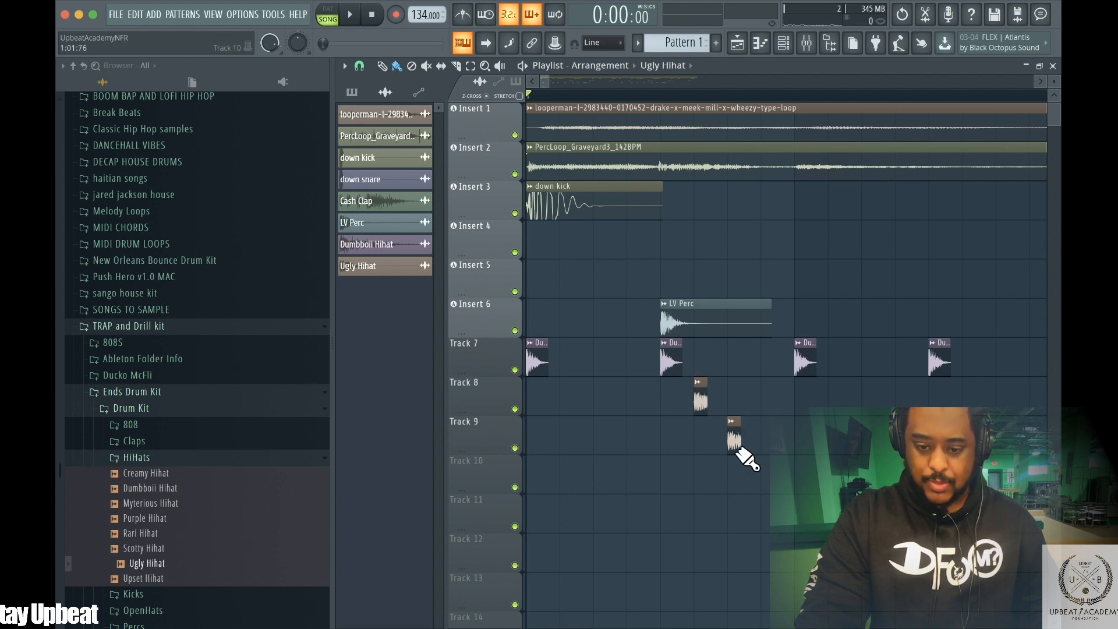
pyautogui.moveTo(718, 434); pyautogui.dragTo(714, 394)
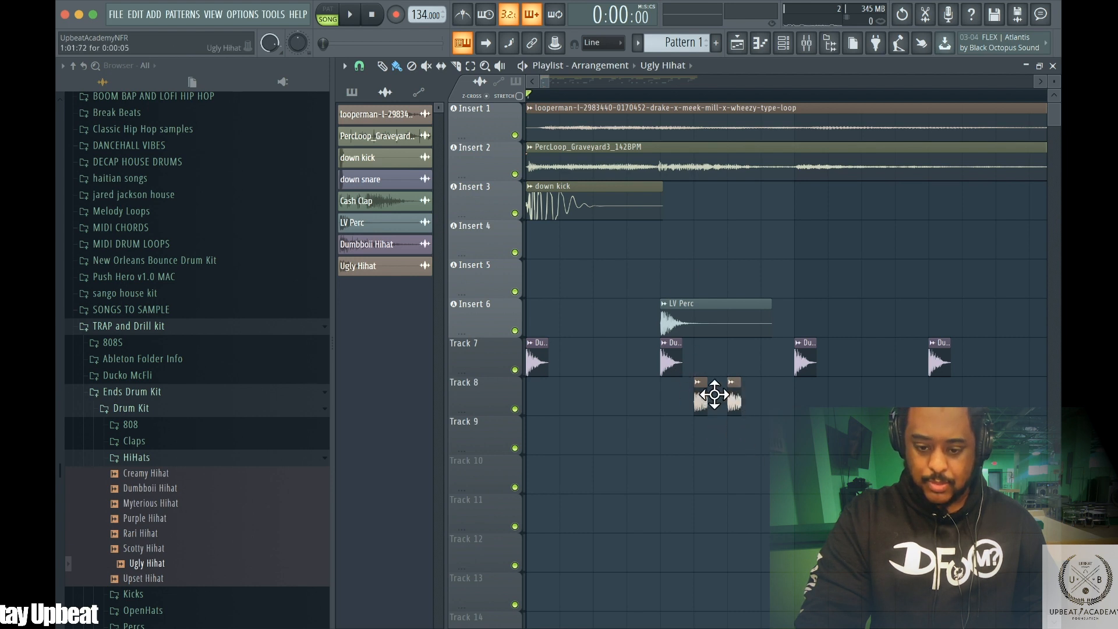
pyautogui.click(765, 401)
pyautogui.press('space')
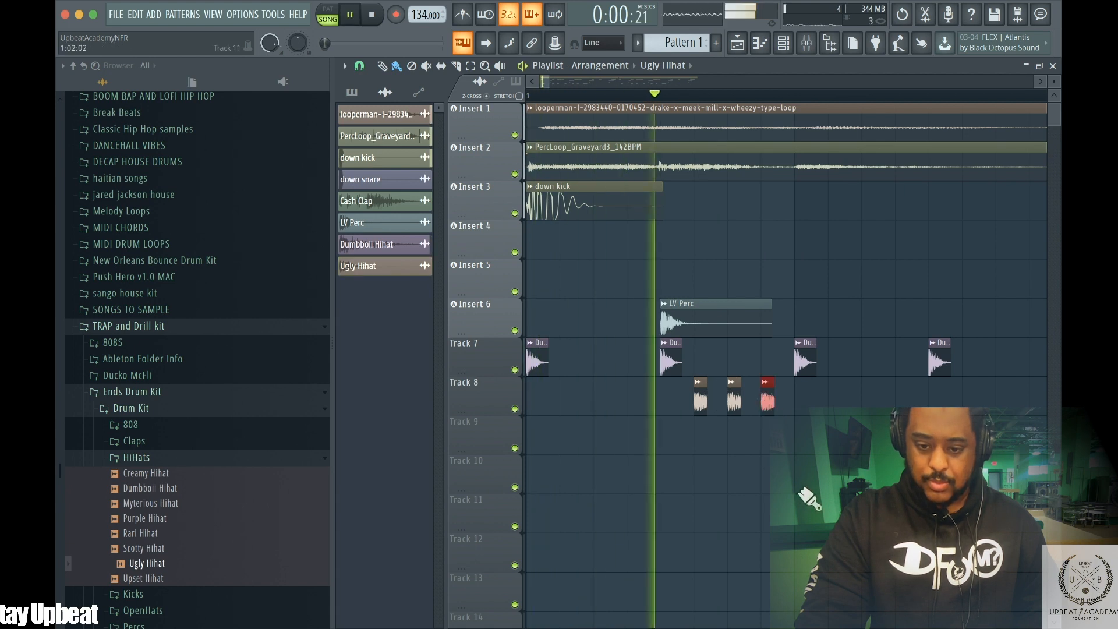
pyautogui.press('space')
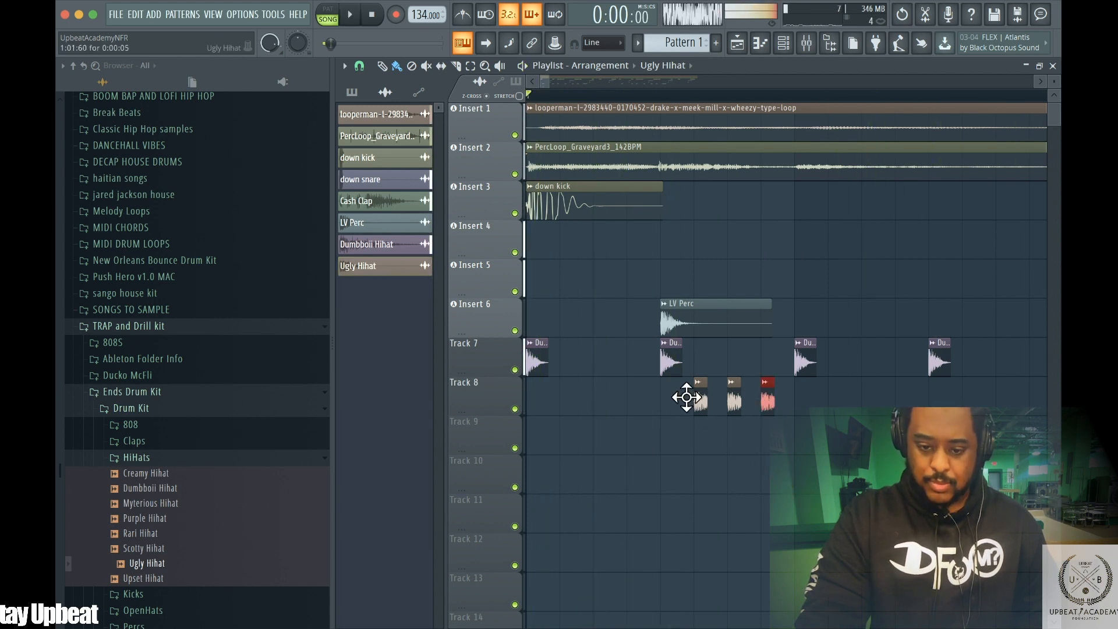
pyautogui.rightClick(699, 400)
# Set the playlist snap to 1/6 step and play the beat from the start
pyautogui.click(360, 65)
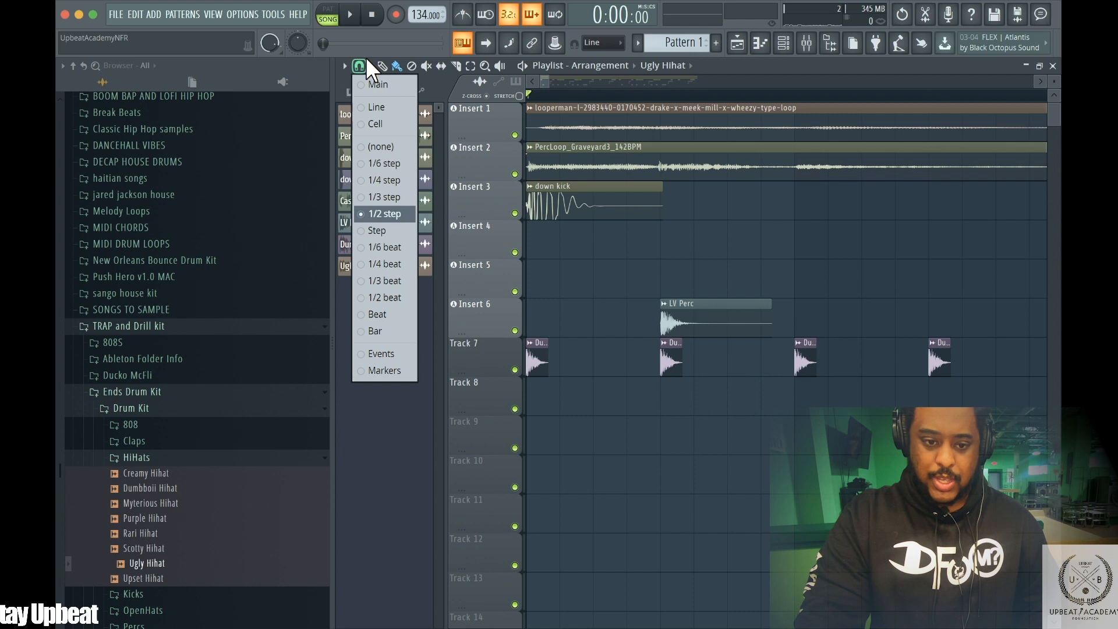
pyautogui.click(381, 164)
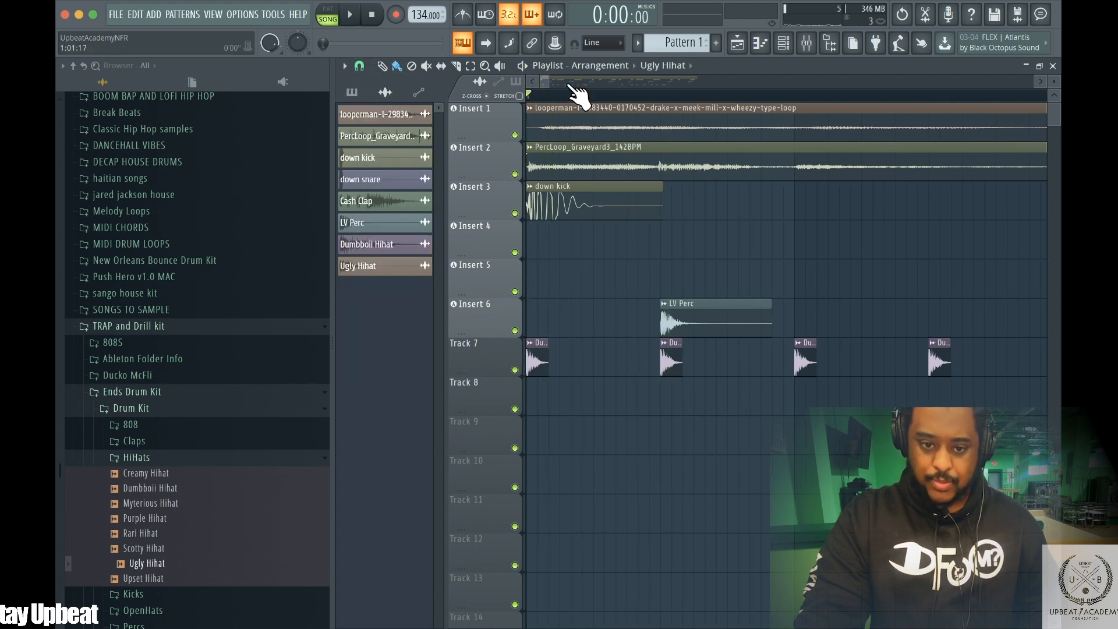
pyautogui.moveTo(553, 82); pyautogui.dragTo(569, 80)
pyautogui.press('space')
pyautogui.press('space')
pyautogui.press('space')
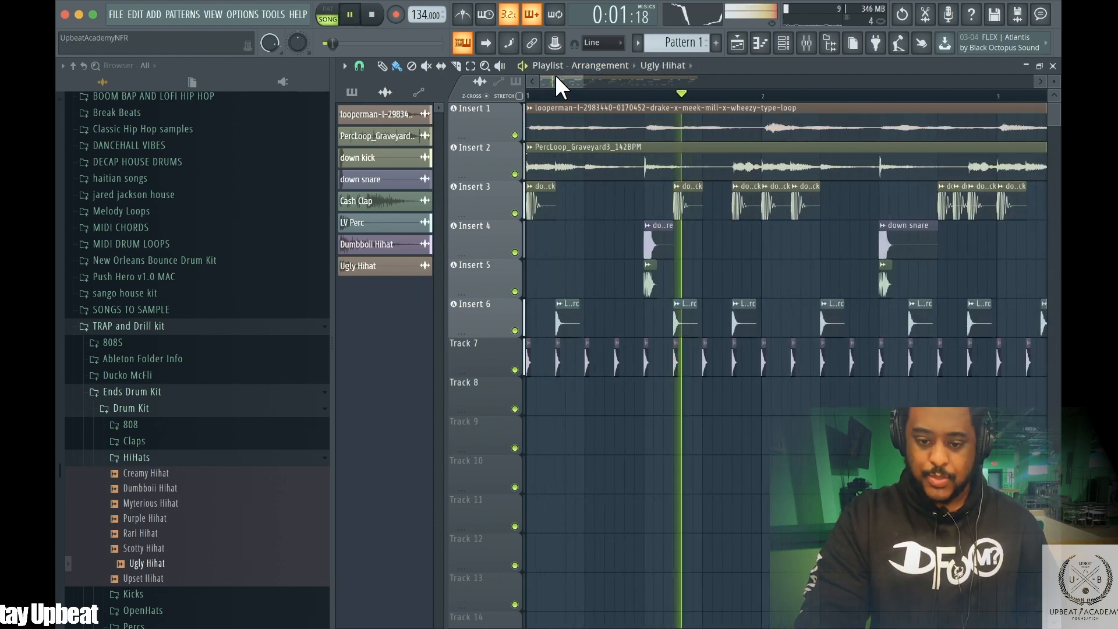
# Replay the Ugly Hihat roll on Track 8 and delete its clips
pyautogui.press('space')
pyautogui.moveTo(544, 82); pyautogui.dragTo(561, 79)
pyautogui.press('space')
pyautogui.press('space')
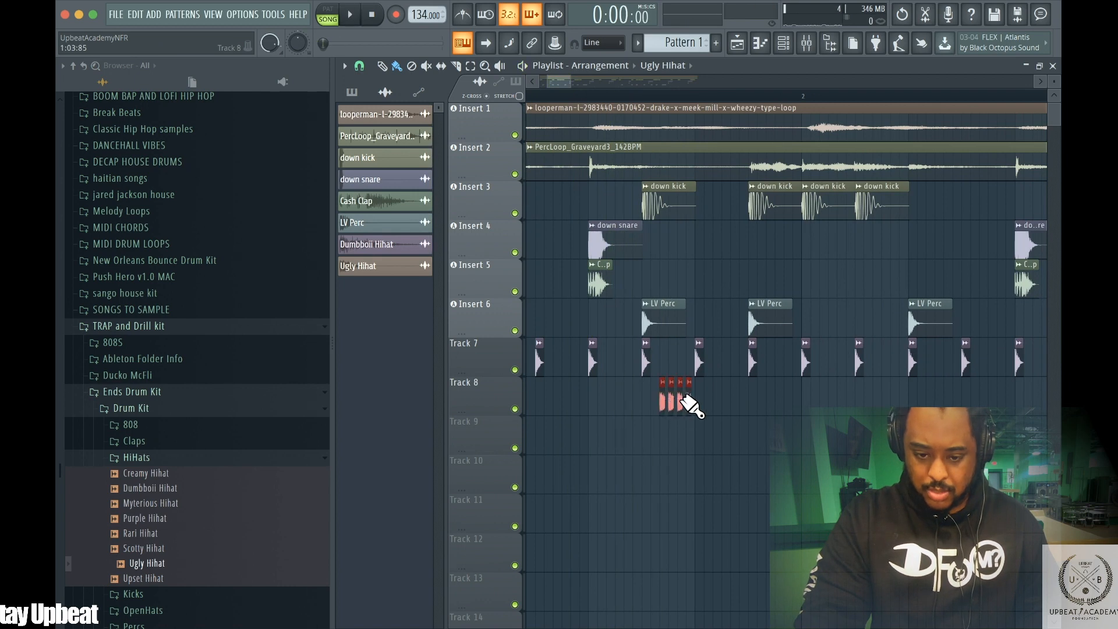
pyautogui.press('space')
pyautogui.press('space')
pyautogui.press('space')
pyautogui.press('space')
pyautogui.rightClick(669, 403)
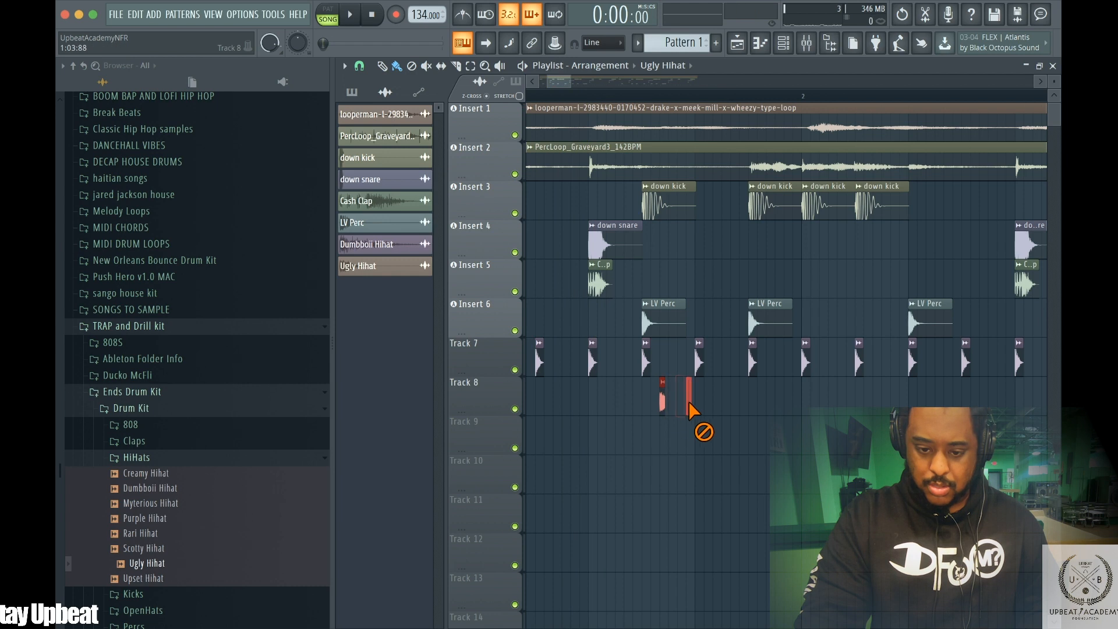
pyautogui.rightClick(664, 399)
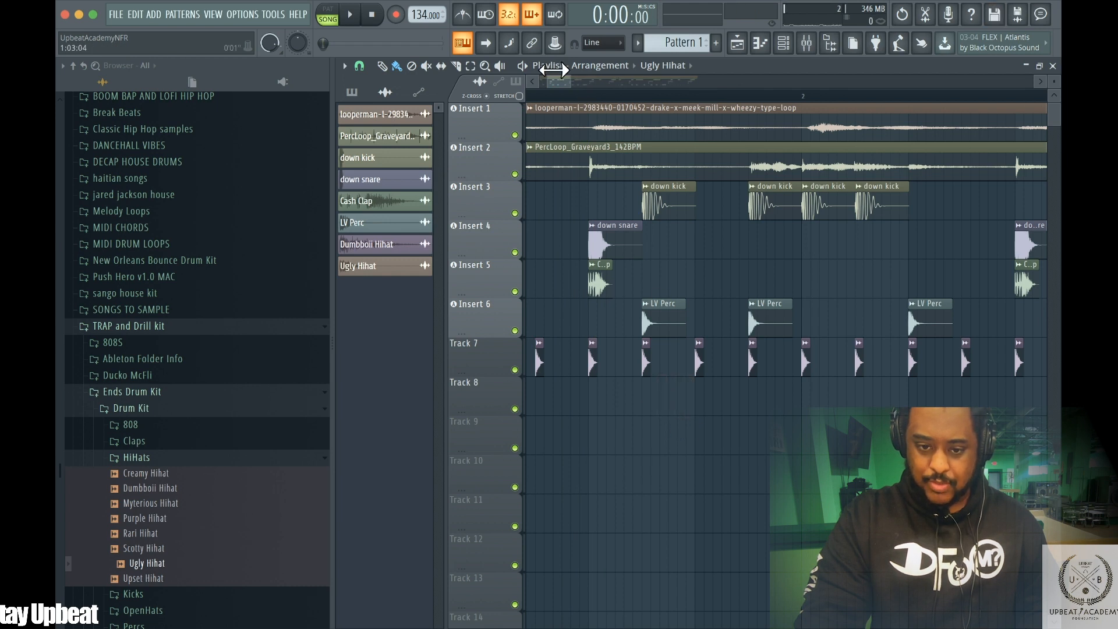
# Place a short Ugly Hihat roll near the end of bar 1 on Track 8, play it and delete it
pyautogui.moveTo(553, 70); pyautogui.dragTo(539, 70)
pyautogui.press('space')
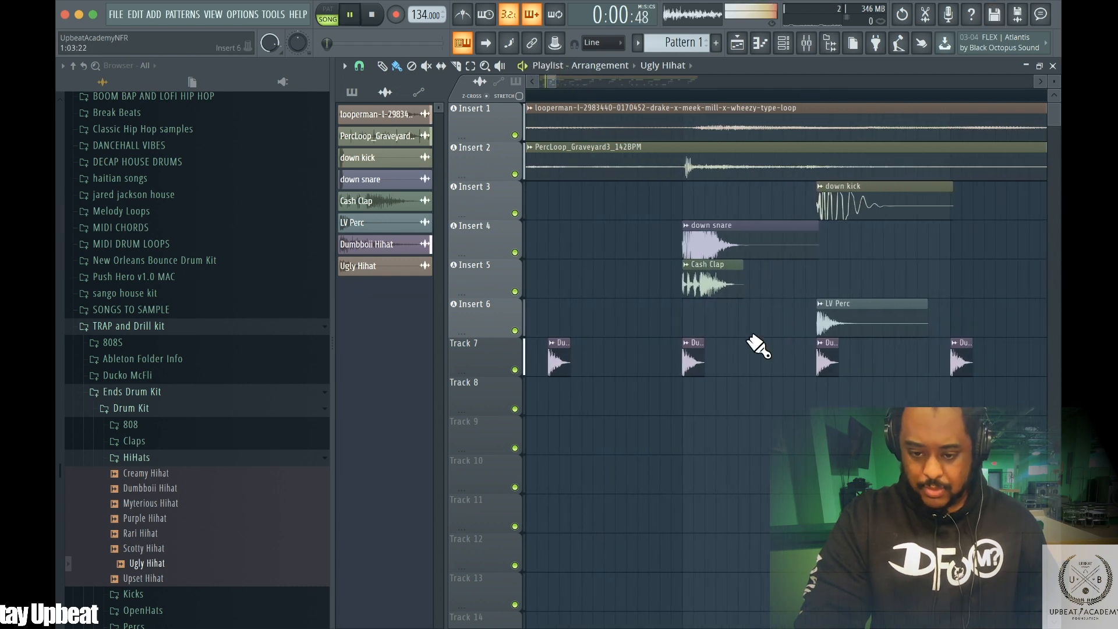
pyautogui.press('space')
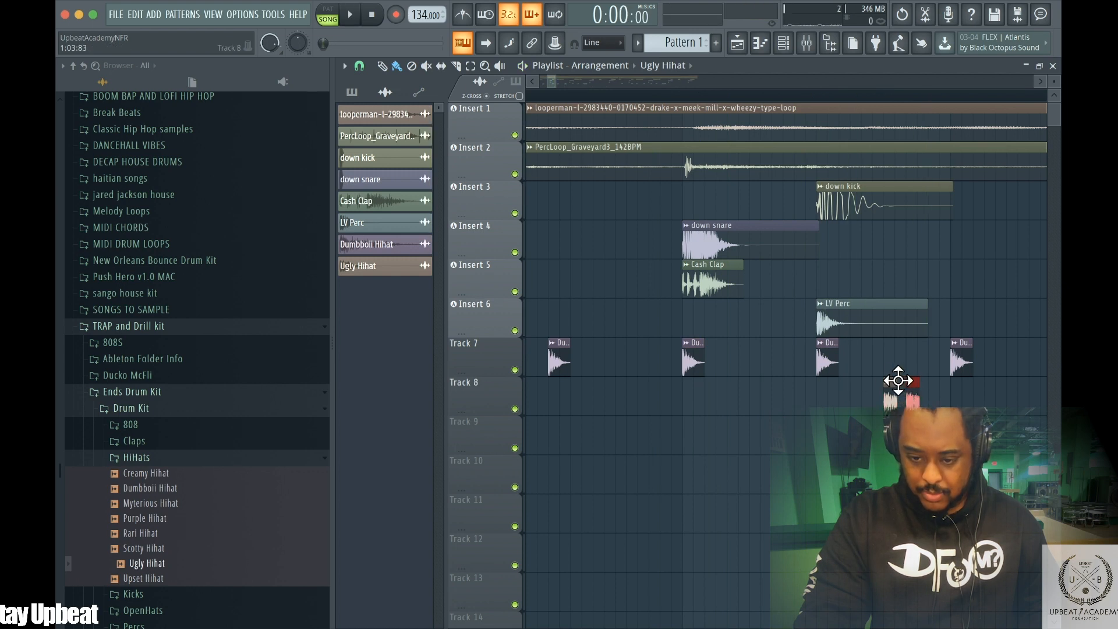
pyautogui.click(923, 399)
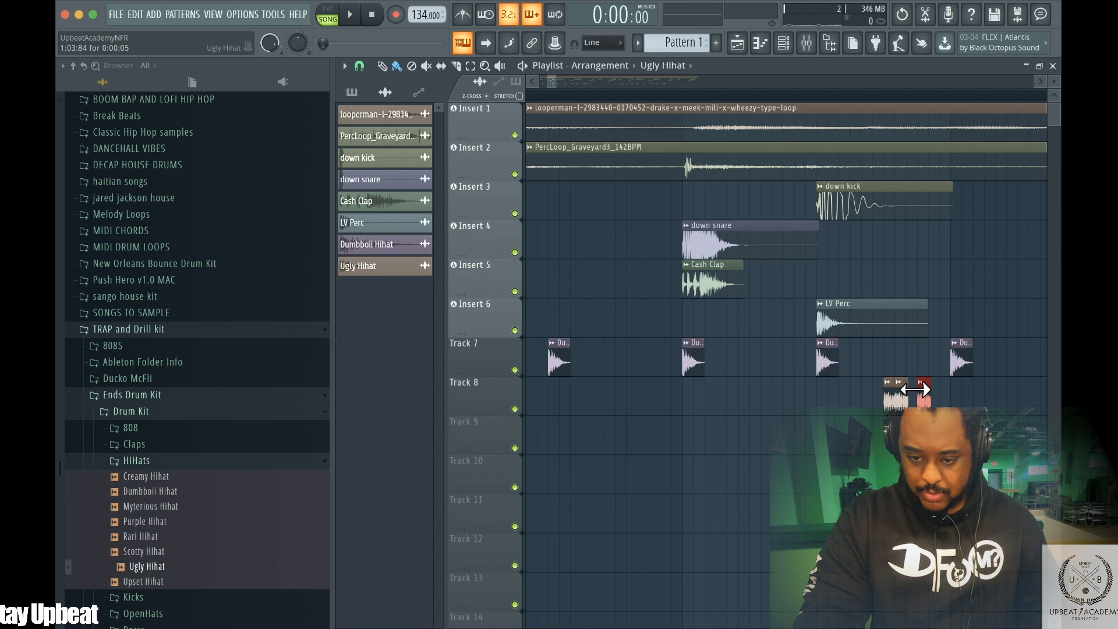
pyautogui.moveTo(911, 385); pyautogui.dragTo(905, 385)
pyautogui.click(930, 397)
pyautogui.moveTo(912, 385); pyautogui.dragTo(910, 385)
pyautogui.press('space')
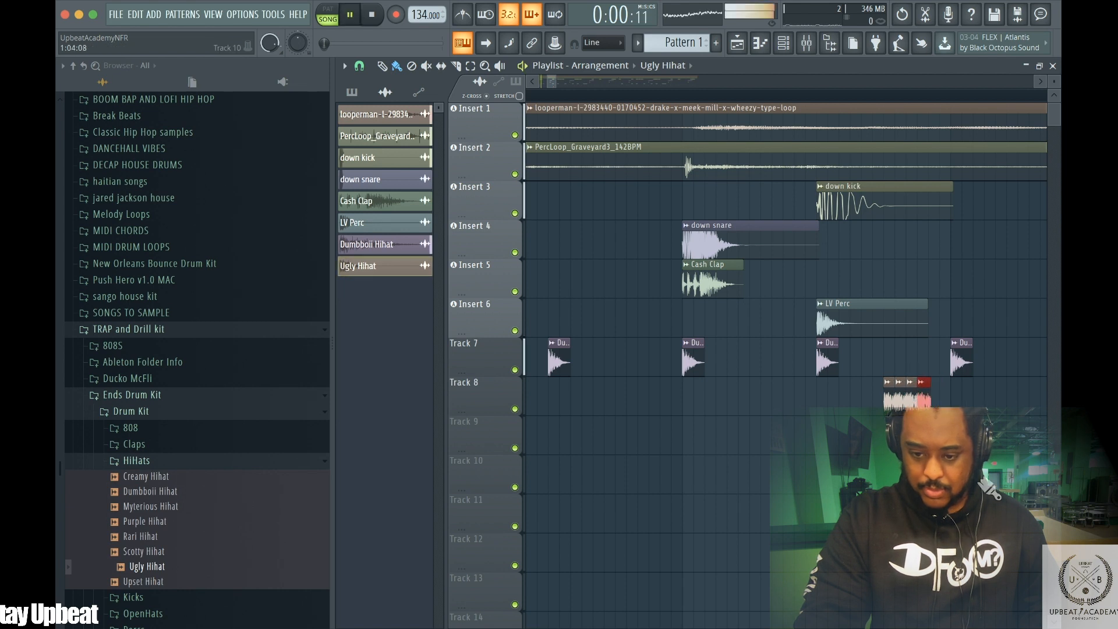
pyautogui.rightClick(902, 393)
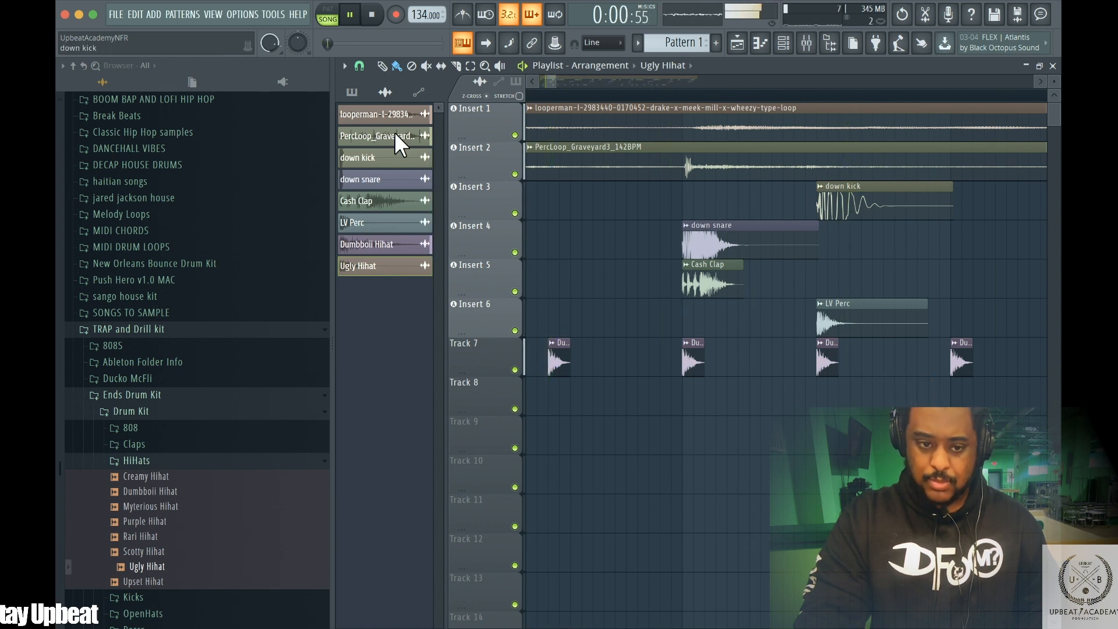
# Set snap to 1/3 step and place an Ugly Hihat roll on Track 8 near the end of bar 1, then play it
pyautogui.press('space')
pyautogui.click(363, 61)
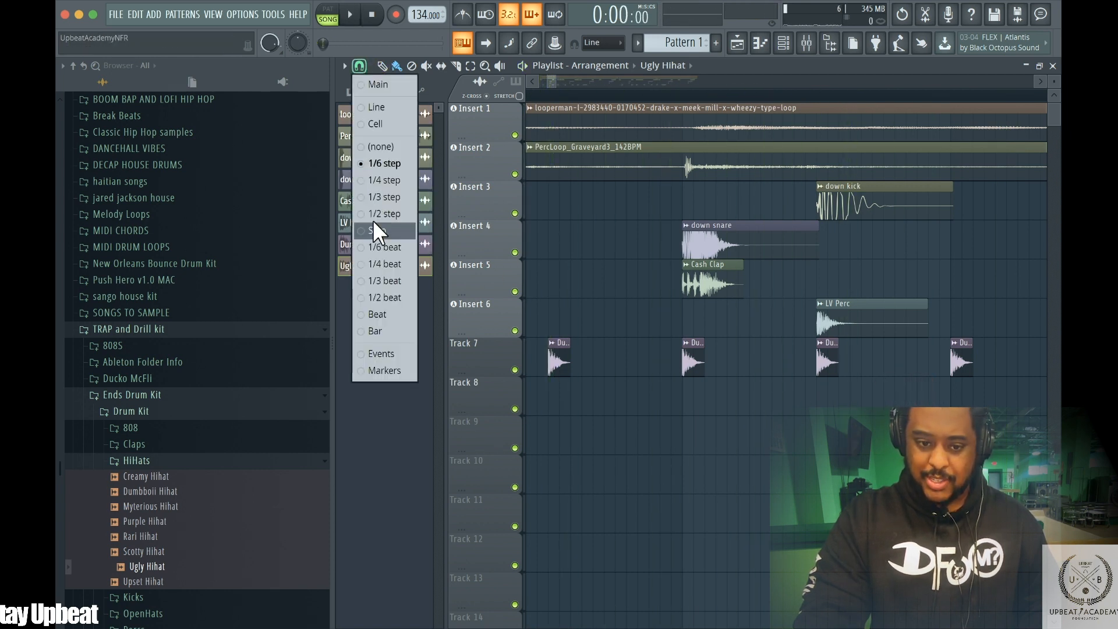
pyautogui.click(372, 197)
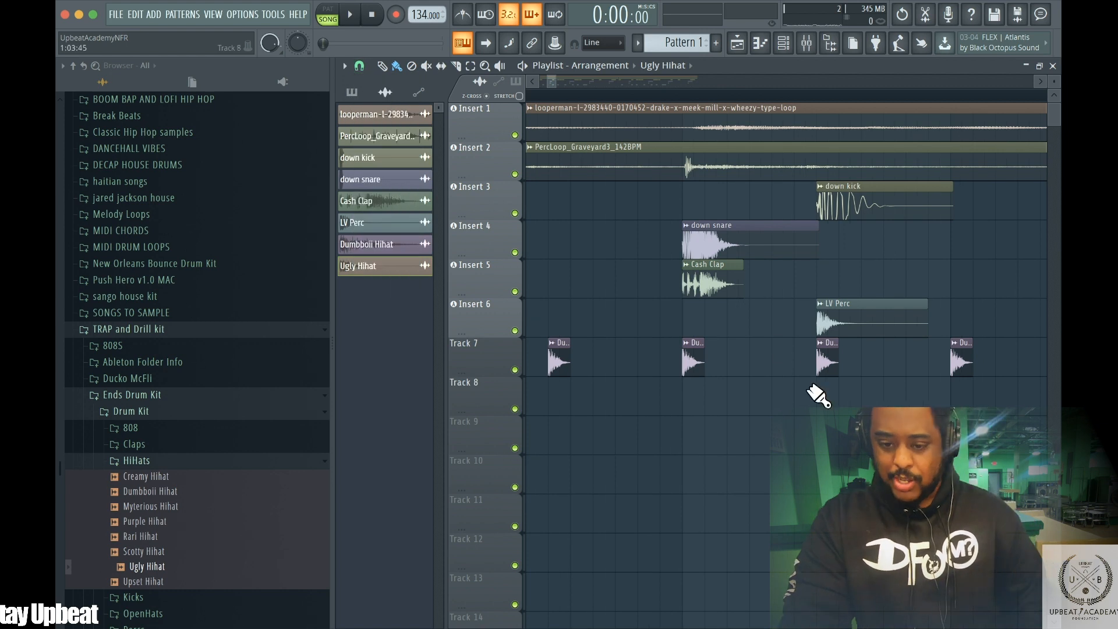
pyautogui.click(865, 391)
pyautogui.click(887, 394)
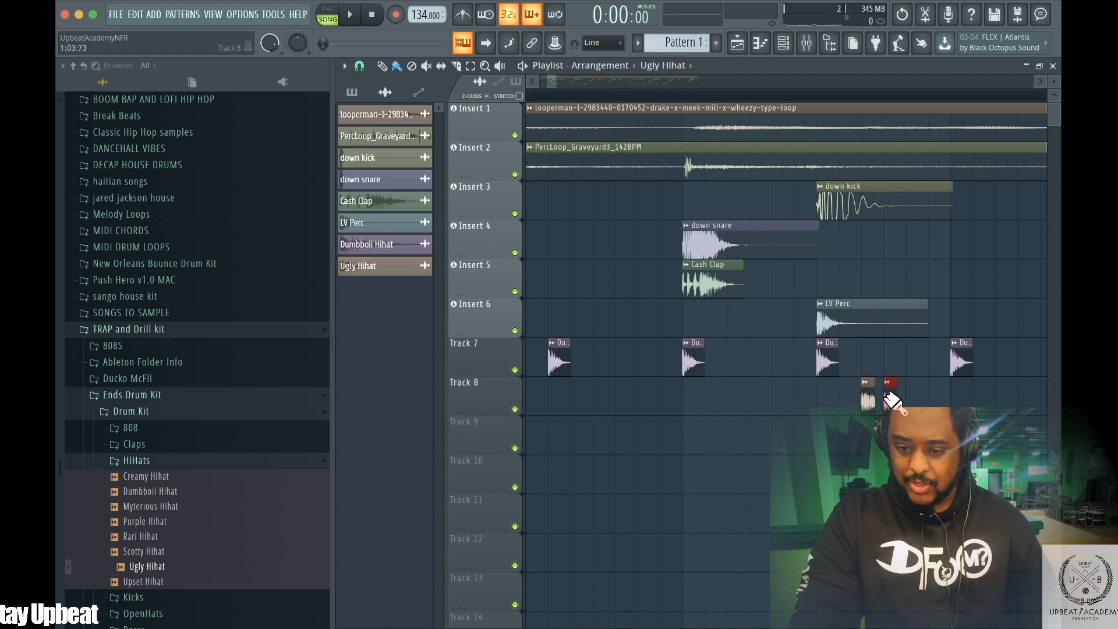
pyautogui.click(932, 396)
pyautogui.press('space')
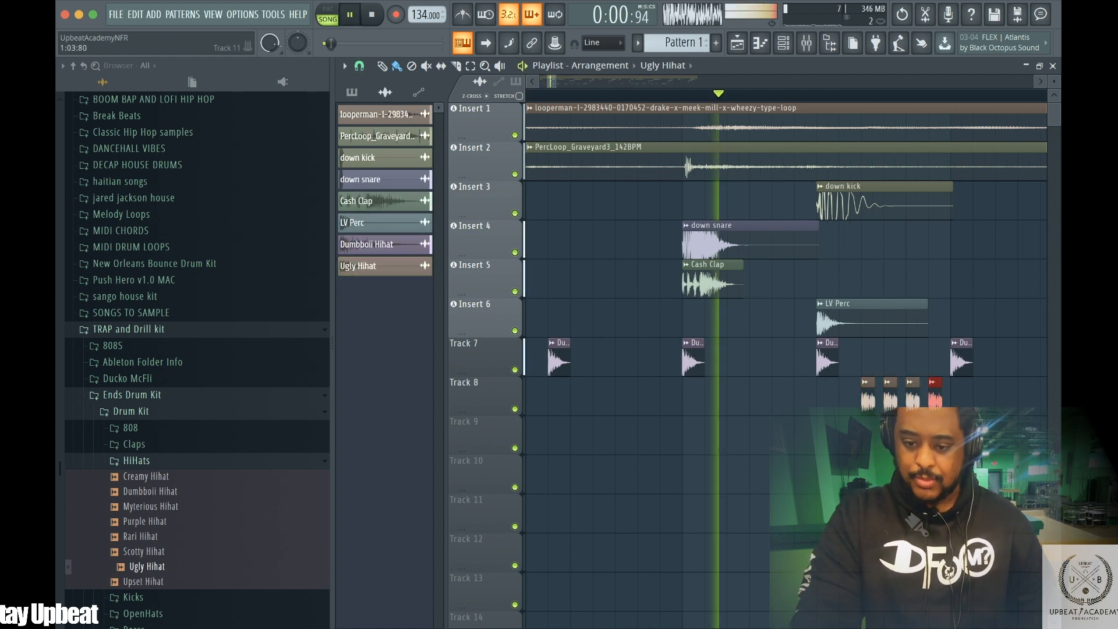
pyautogui.press('space')
pyautogui.rightClick(889, 395)
pyautogui.rightClick(913, 396)
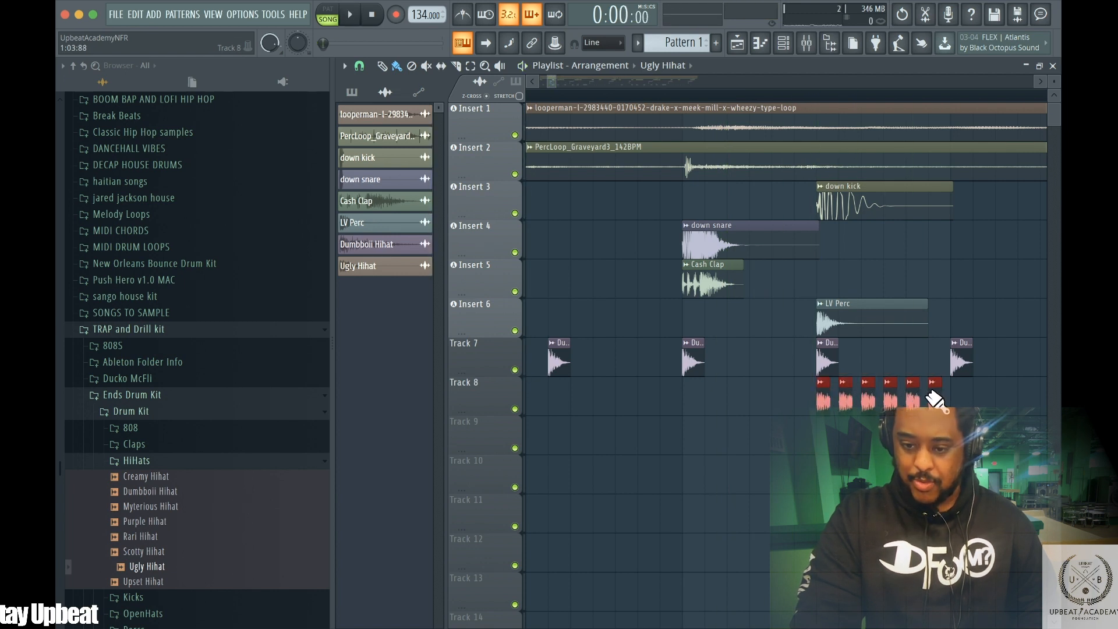
# Play the beat and zoom the playlist out to hear and view the whole arrangement
pyautogui.press('space')
pyautogui.press('space')
pyautogui.press('space')
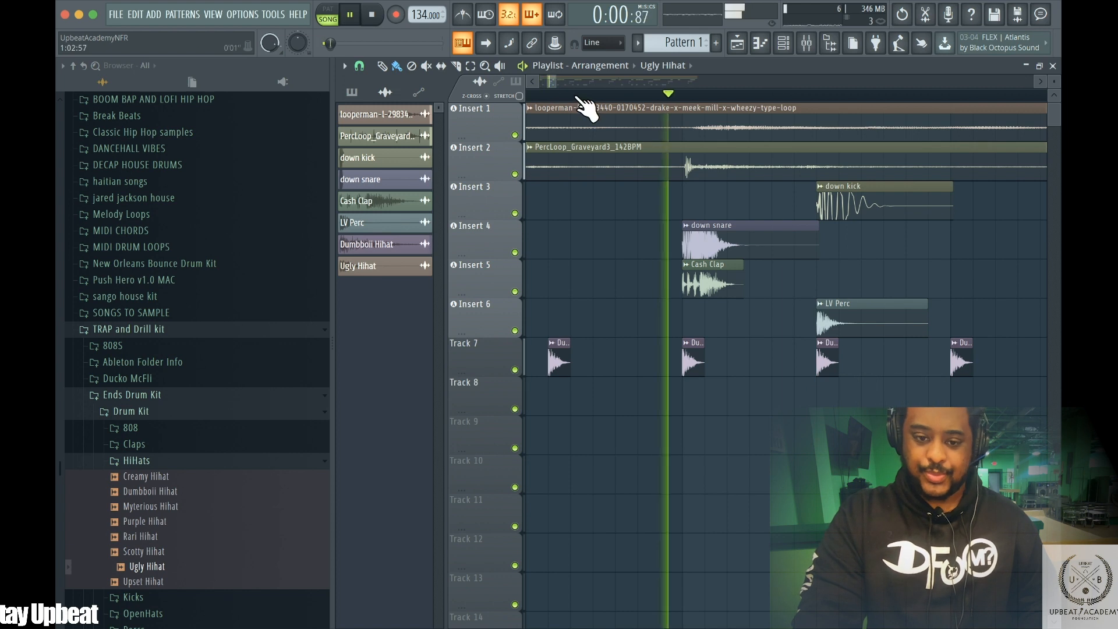
pyautogui.moveTo(542, 76); pyautogui.dragTo(729, 77)
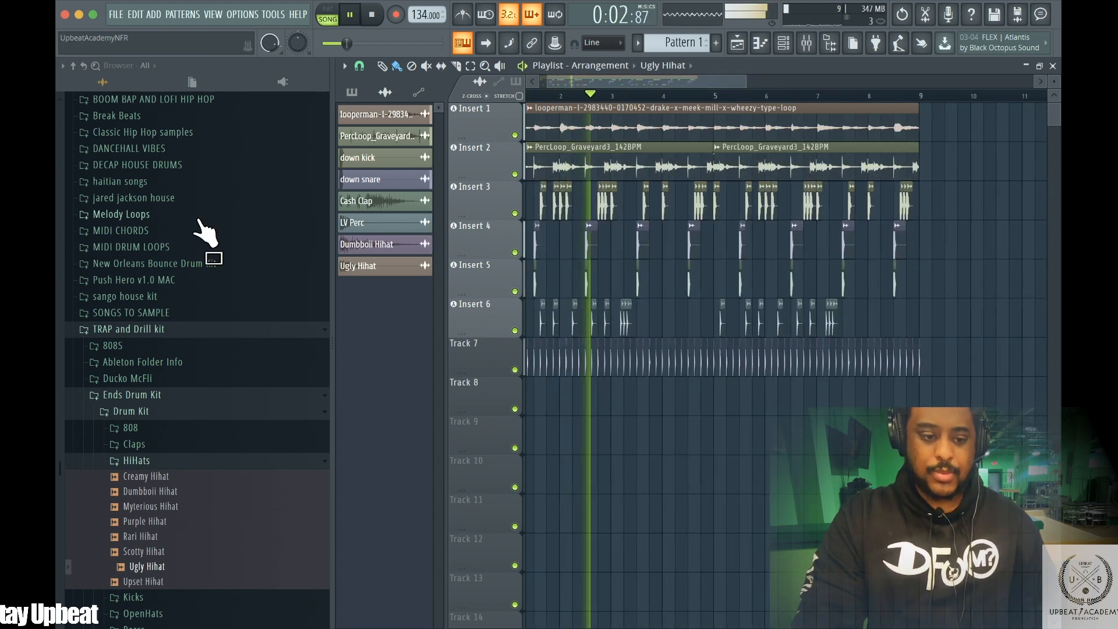
# Open the sango house kit folder in the browser and preview the two SANGO funk carioca loop samples
pyautogui.click(125, 396)
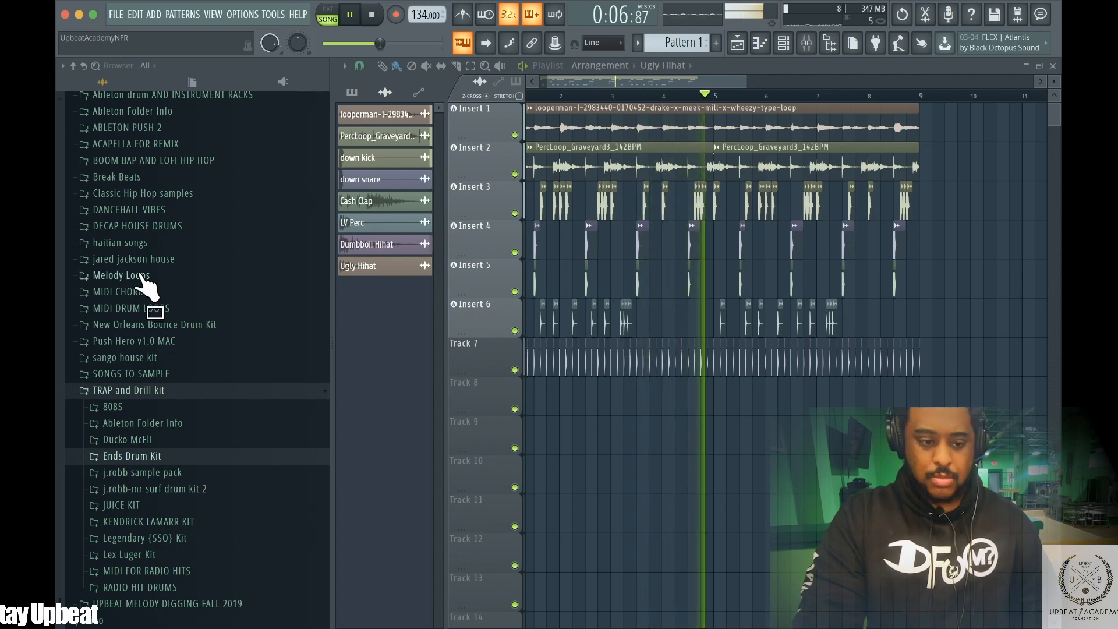
pyautogui.click(142, 393)
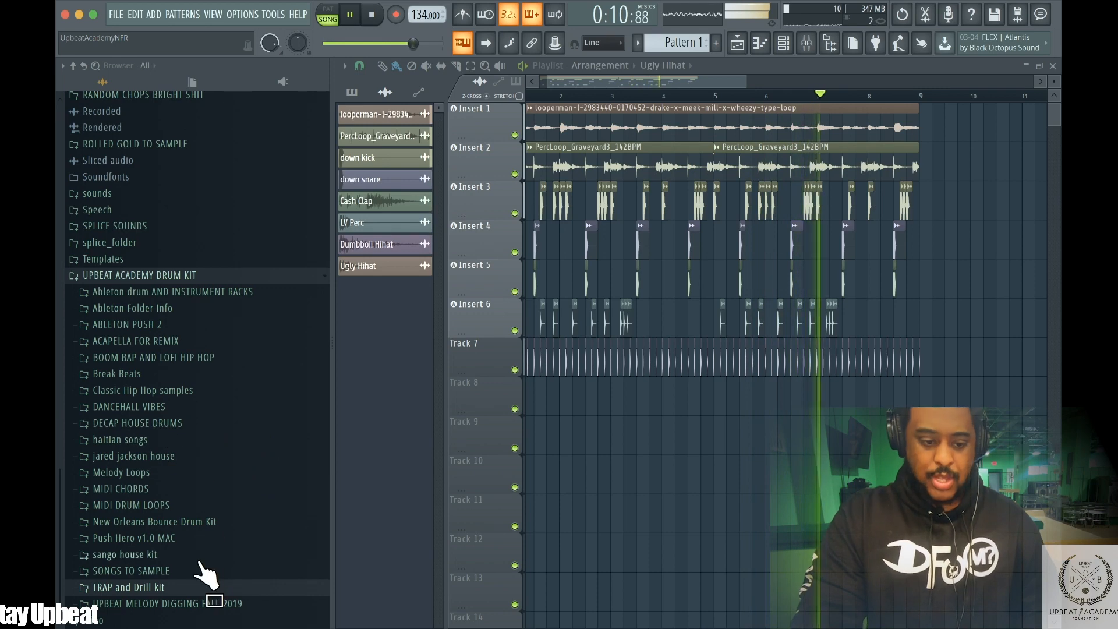
pyautogui.click(160, 556)
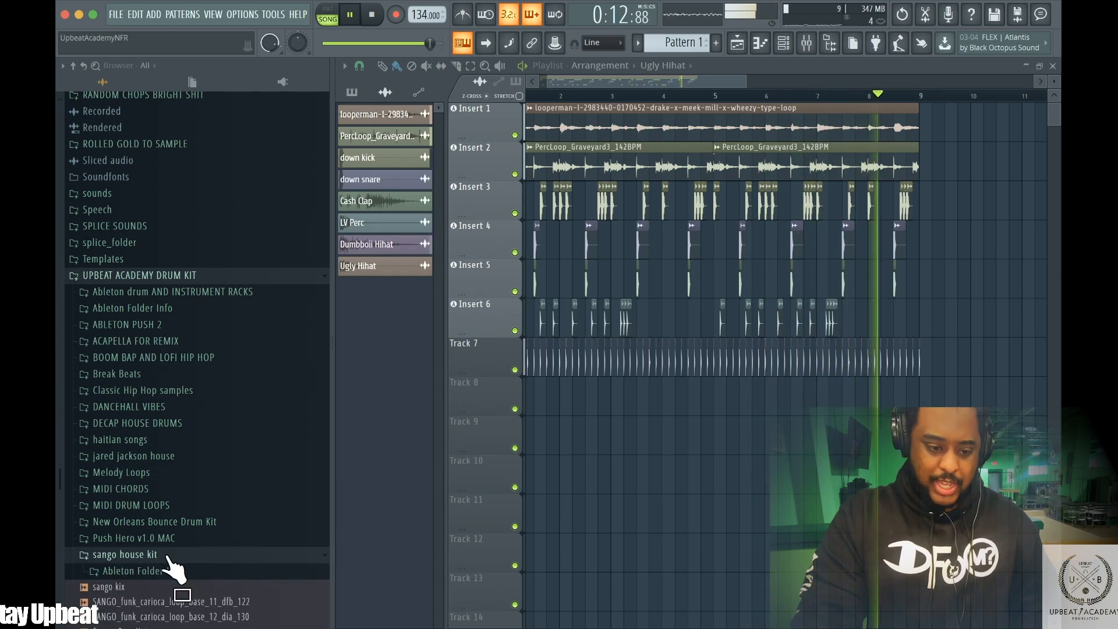
pyautogui.scroll(-3, 175, 600)
pyautogui.click(158, 492)
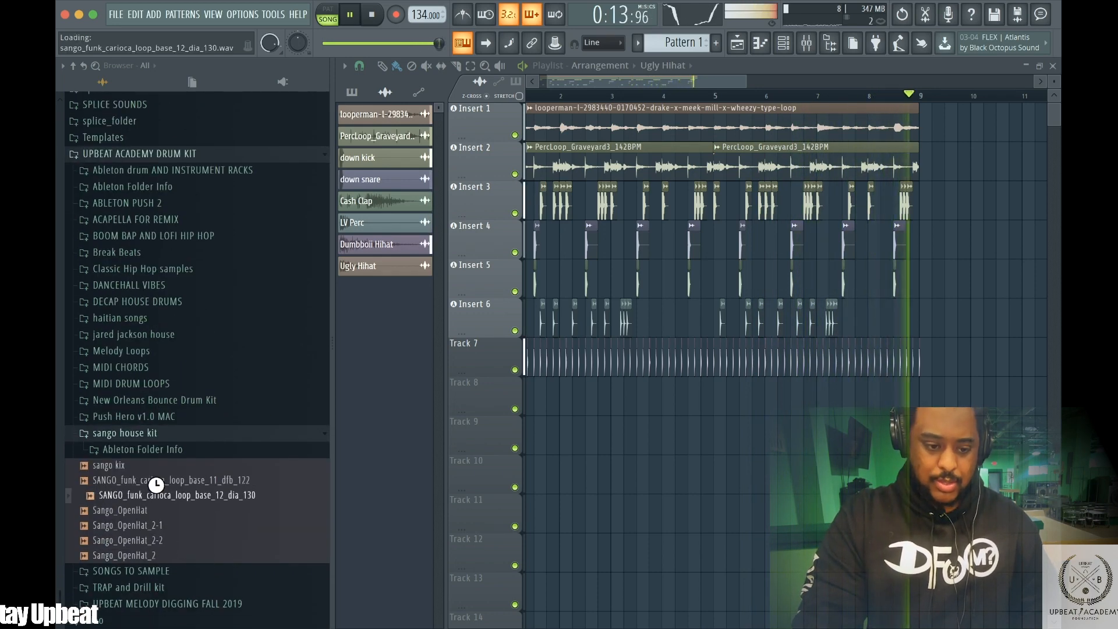
pyautogui.press('space')
pyautogui.moveTo(156, 484); pyautogui.dragTo(170, 491)
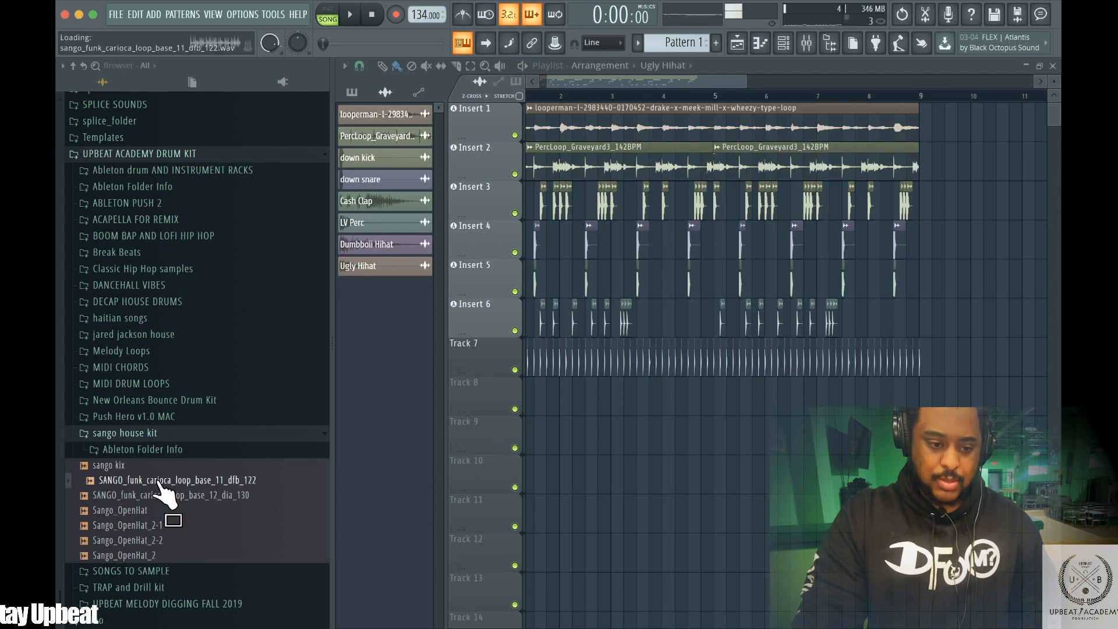
# Collapse the sango house kit folder and browse the BOOM BAP AND LOFI HIP HOP folder's contents
pyautogui.click(117, 434)
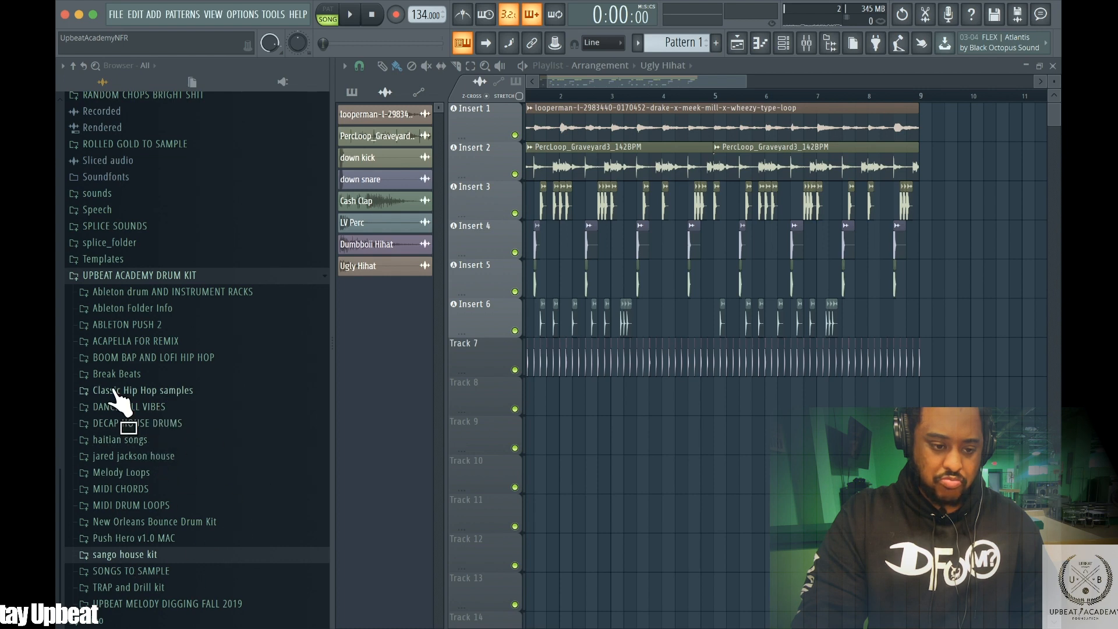
pyautogui.click(127, 360)
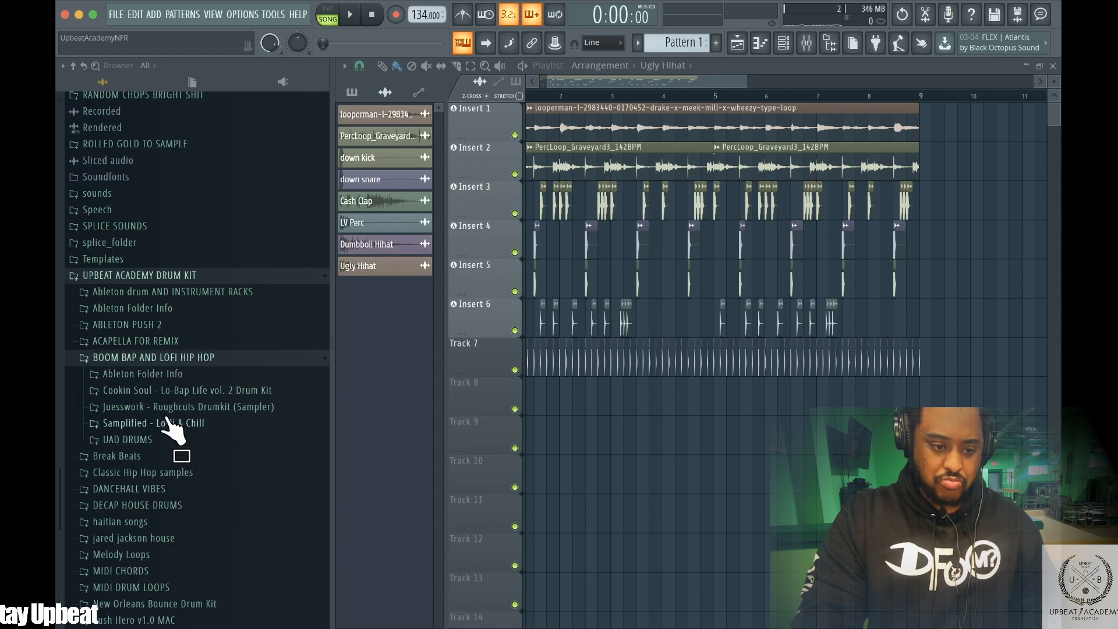
pyautogui.click(153, 359)
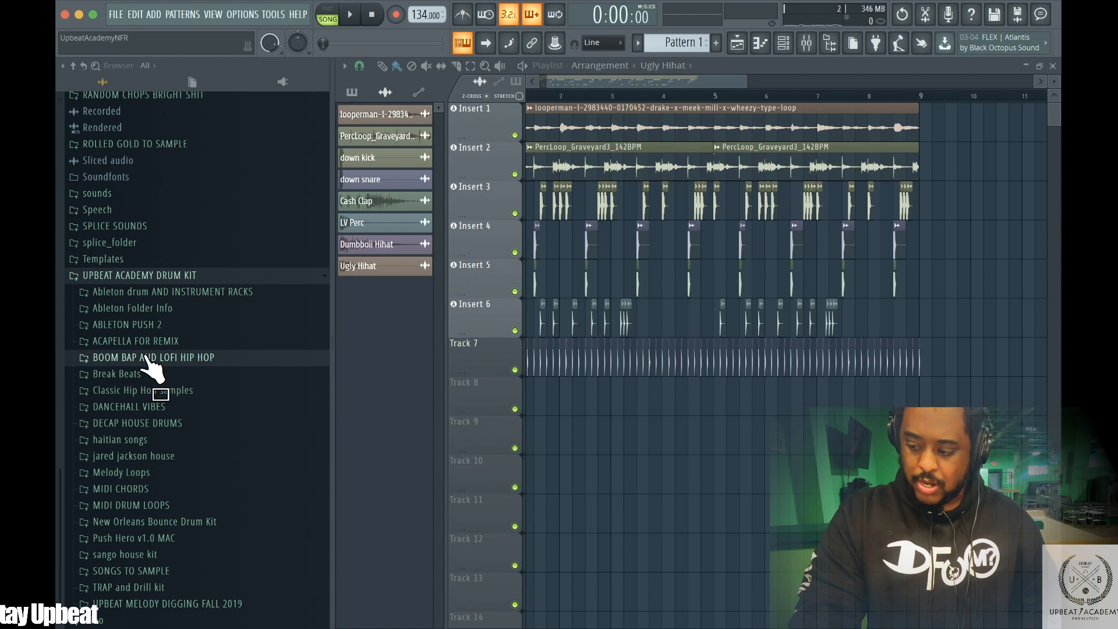
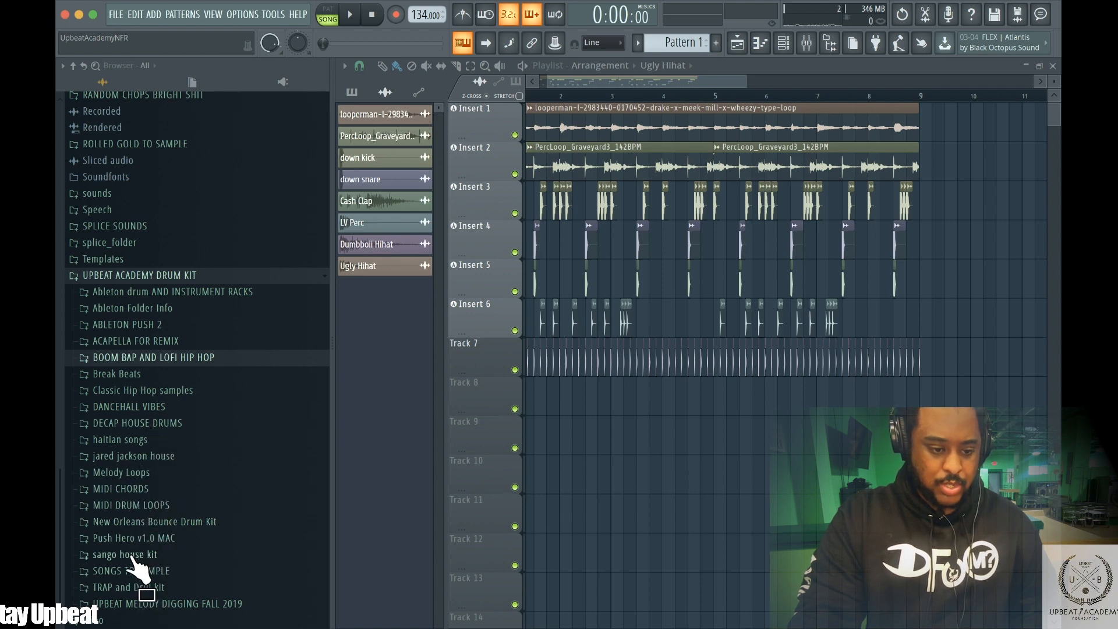
# Browse the TRAP and Drill kit's j.robb-mr surf drum kit 2 folder and the sango house kit folder in the browser
pyautogui.click(121, 584)
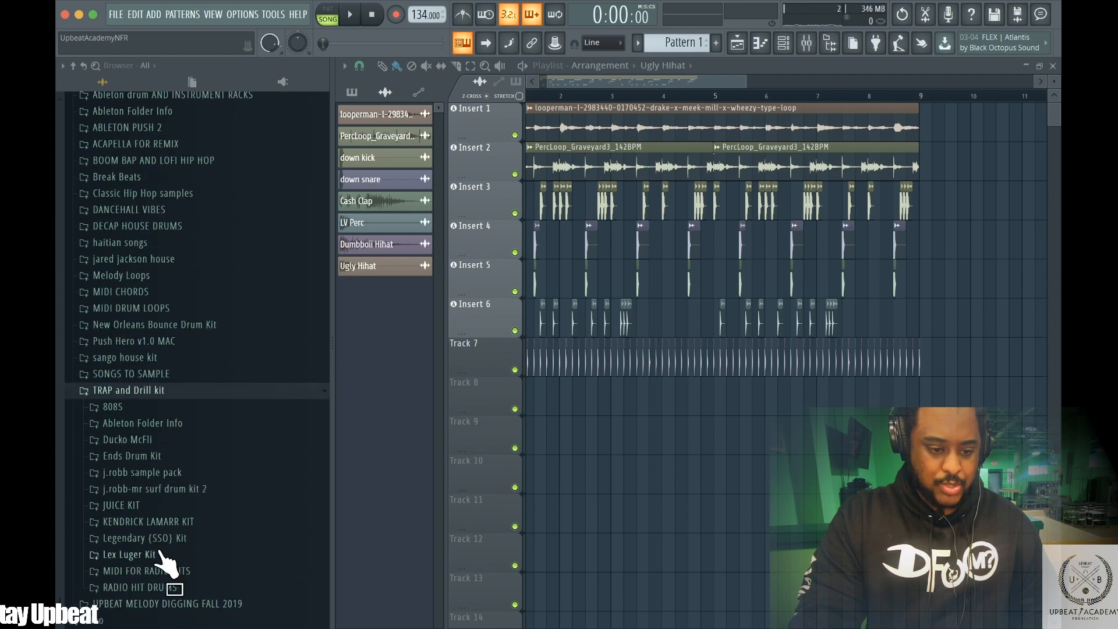
pyautogui.click(156, 473)
pyautogui.click(170, 491)
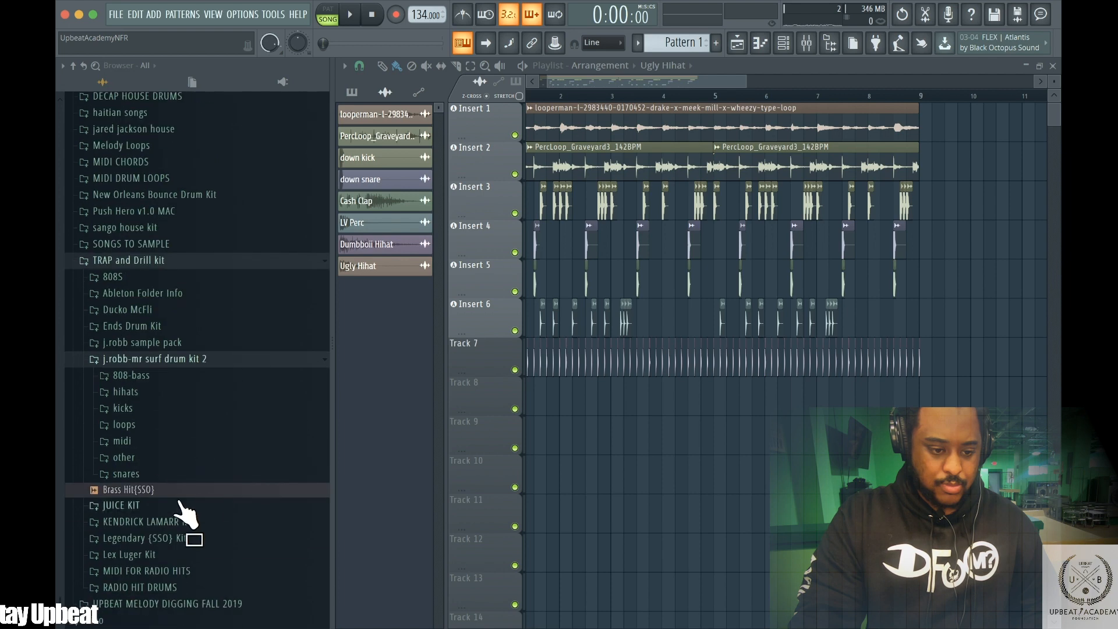
pyautogui.click(142, 457)
pyautogui.click(153, 455)
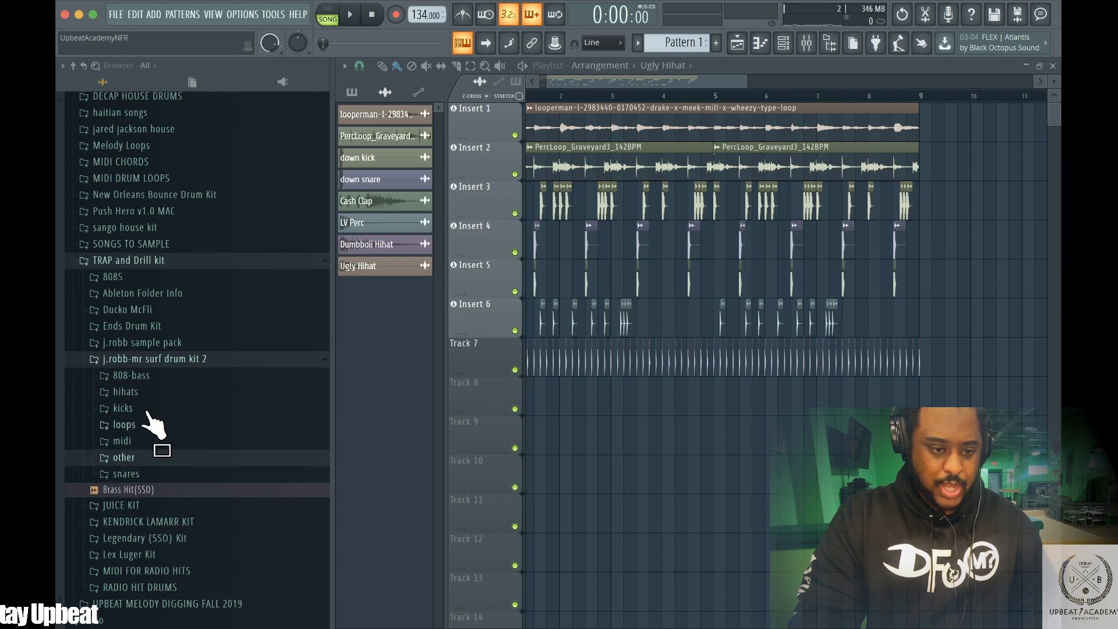
pyautogui.click(116, 228)
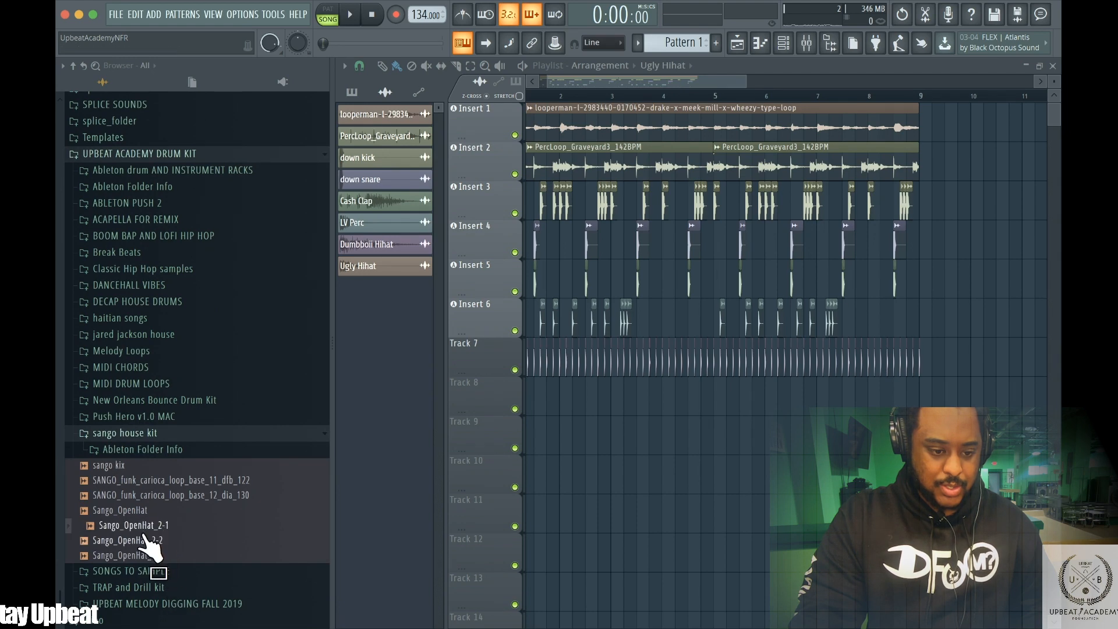
pyautogui.click(129, 433)
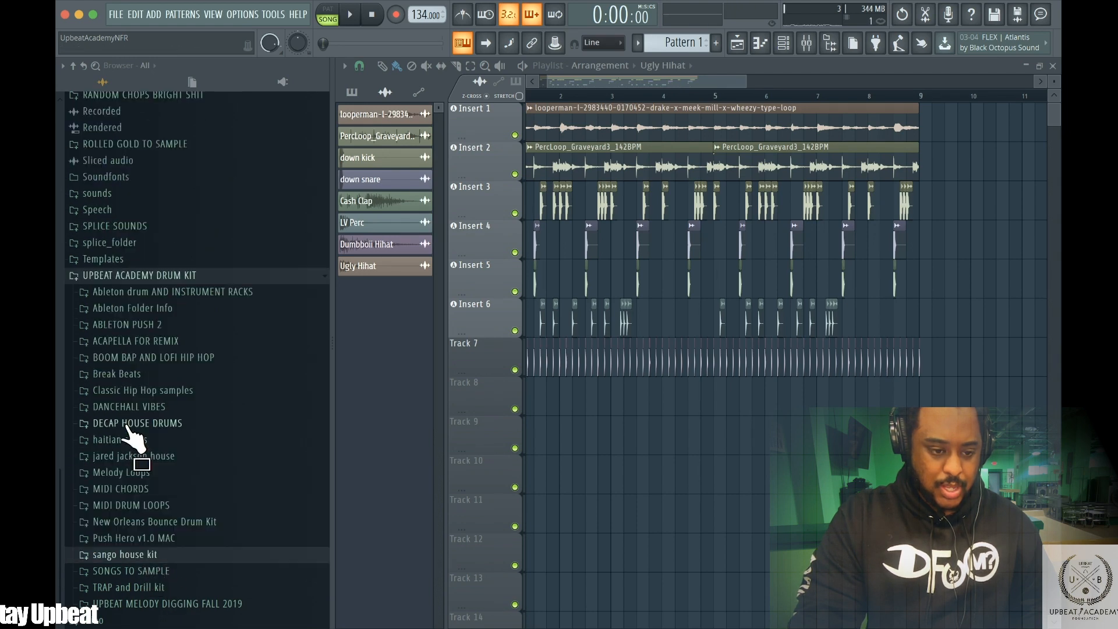
# Open the SPLICE SOUNDS packs folder and scroll through its sample pack list while the beat plays
pyautogui.click(114, 276)
pyautogui.press('space')
pyautogui.click(140, 556)
pyautogui.click(145, 570)
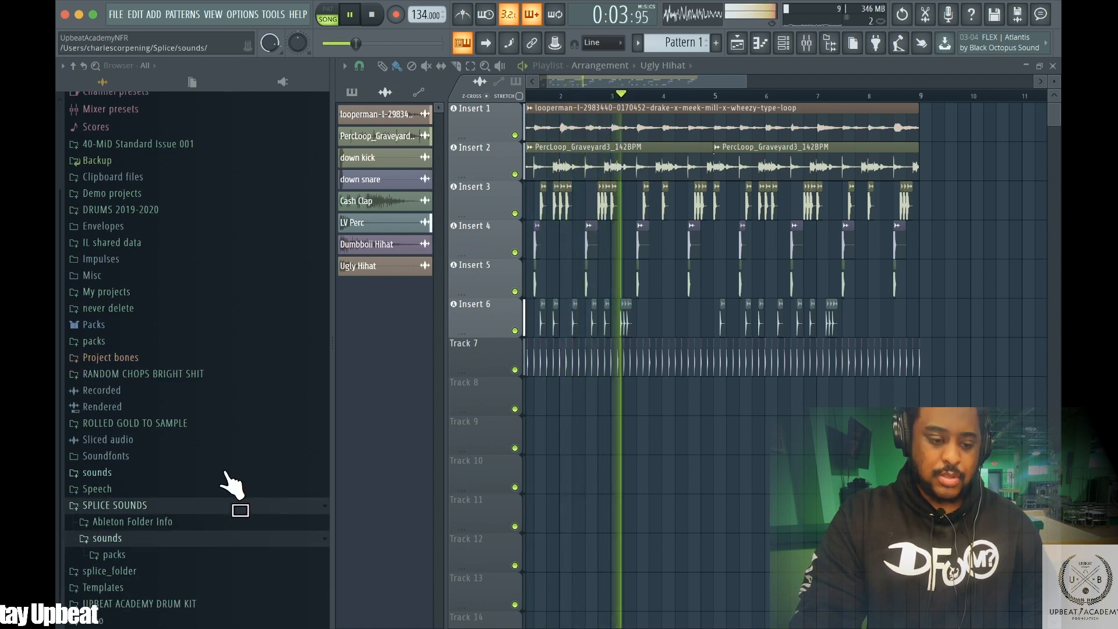
pyautogui.click(120, 568)
pyautogui.scroll(-10, 199, 512)
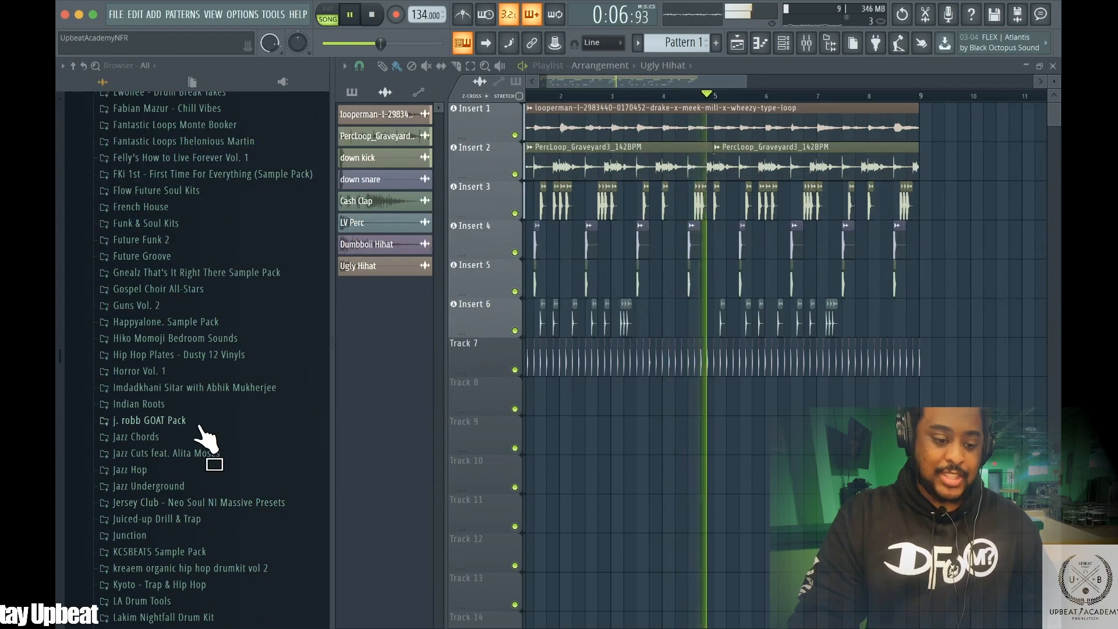
pyautogui.scroll(-8, 236, 300)
pyautogui.scroll(-9, 227, 326)
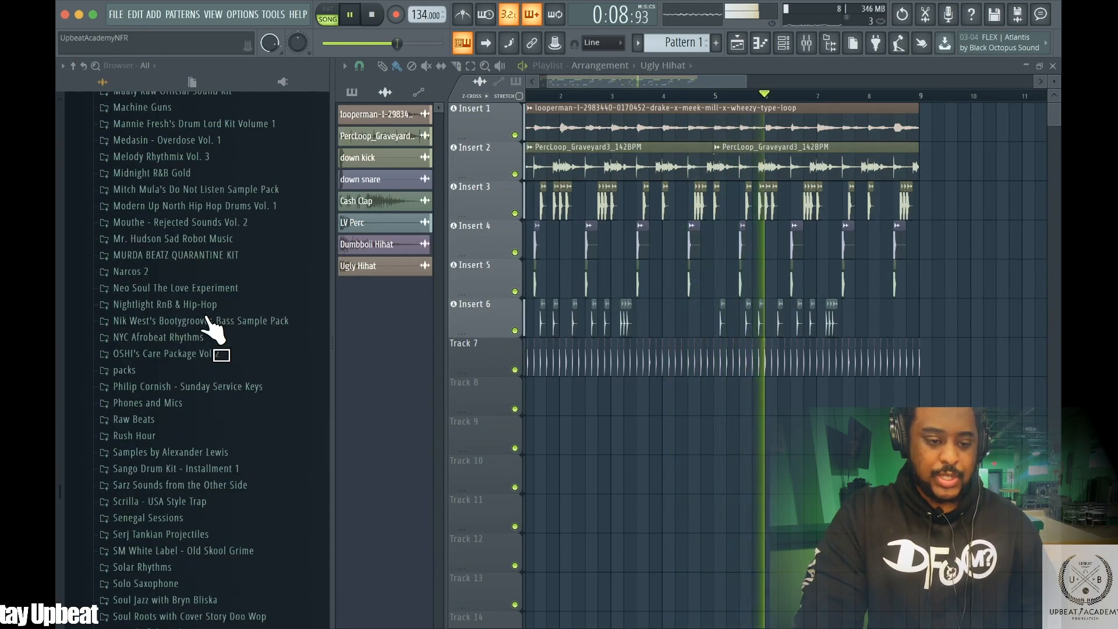
pyautogui.scroll(-5, 193, 344)
pyautogui.scroll(2, 174, 169)
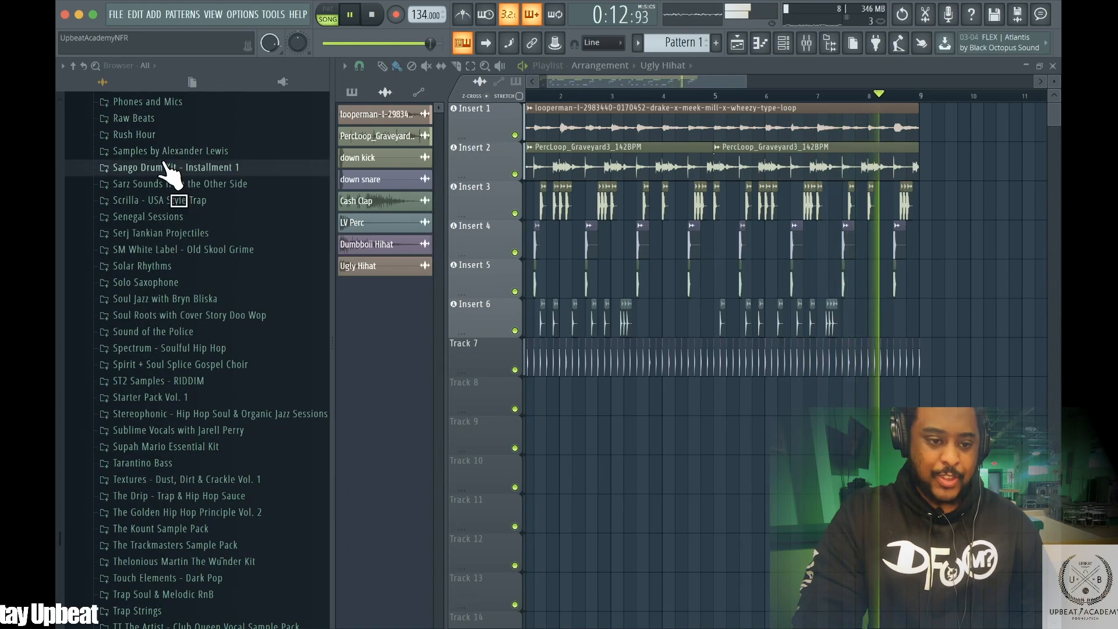
# Expand the Sarz Sounds from the Other Side folder and briefly zoom the playlist in and back out
pyautogui.click(168, 168)
pyautogui.click(168, 185)
pyautogui.click(164, 216)
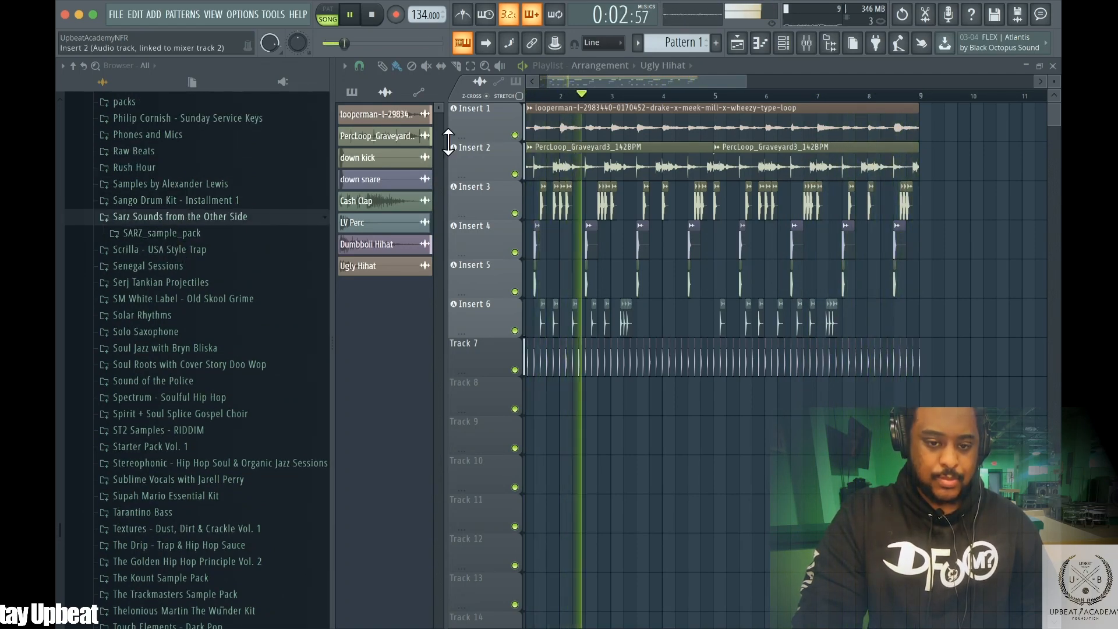
pyautogui.press('space')
pyautogui.moveTo(531, 73); pyautogui.dragTo(669, 74)
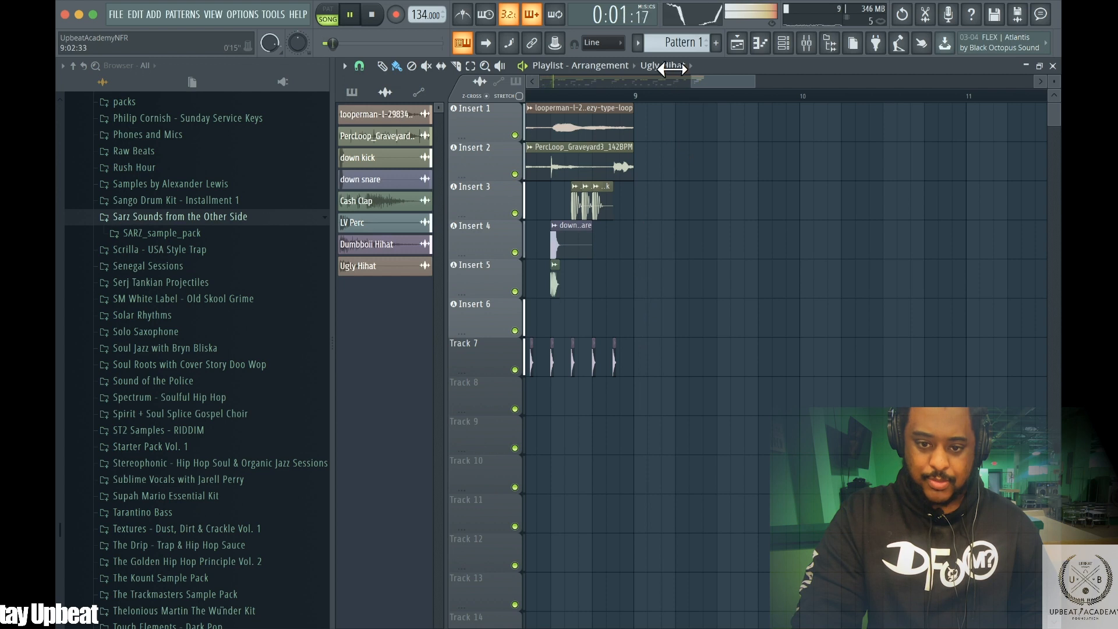
pyautogui.moveTo(687, 77); pyautogui.dragTo(533, 76)
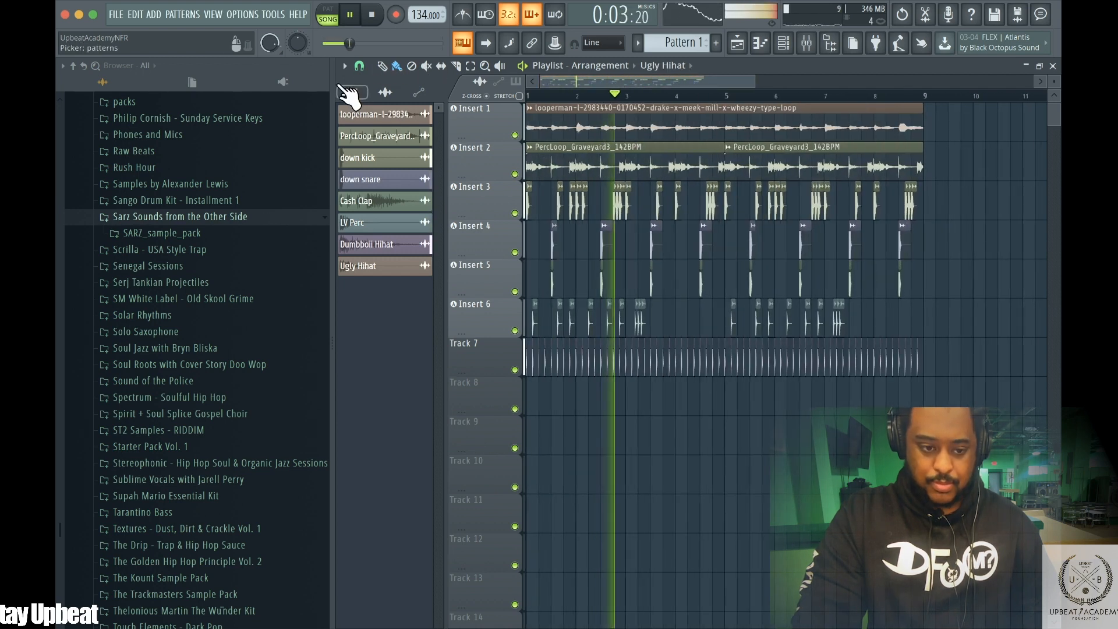
# Open the Sango Drum Kit - Installment 1 SANGO_loops folder and drag the SANGO_funk_carioca_loop_base_03_rocinha_137 loop onto Track 8 at bar 1
pyautogui.click(179, 204)
pyautogui.click(152, 217)
pyautogui.press('space')
pyautogui.click(193, 249)
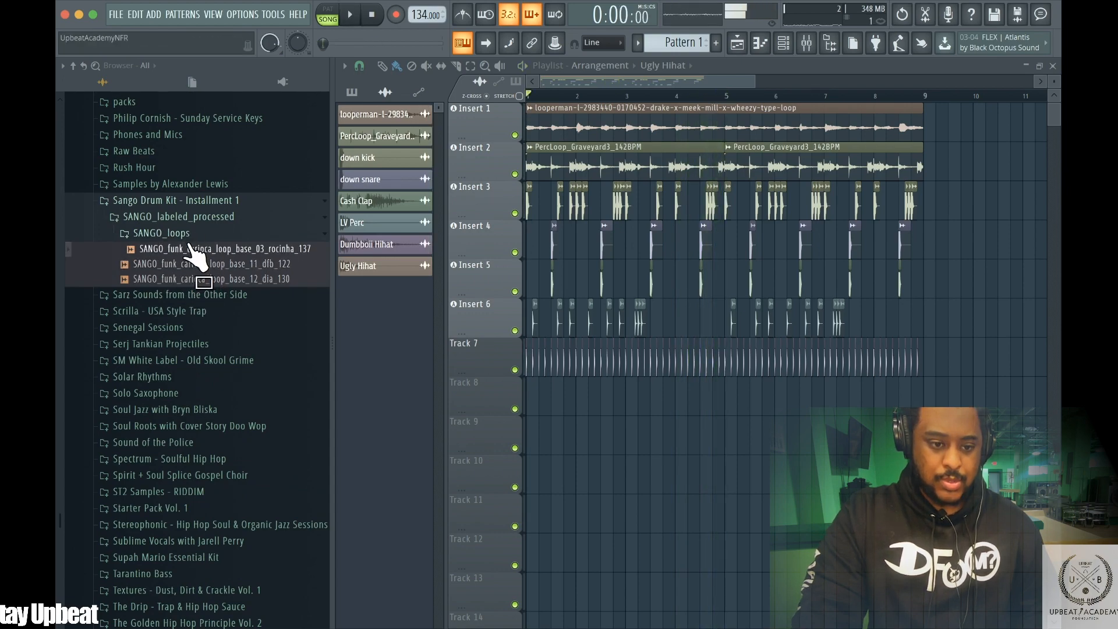
pyautogui.moveTo(367, 341); pyautogui.dragTo(526, 400)
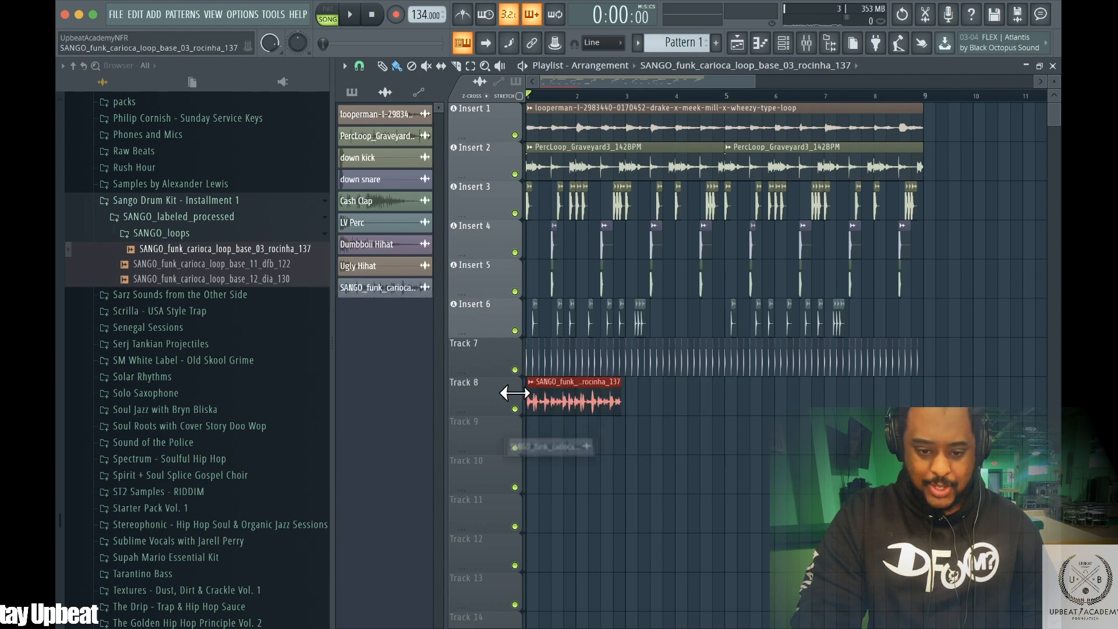
# Open the rocinha loop's sample settings, play the beat with it, then close the settings window
pyautogui.doubleClick(543, 399)
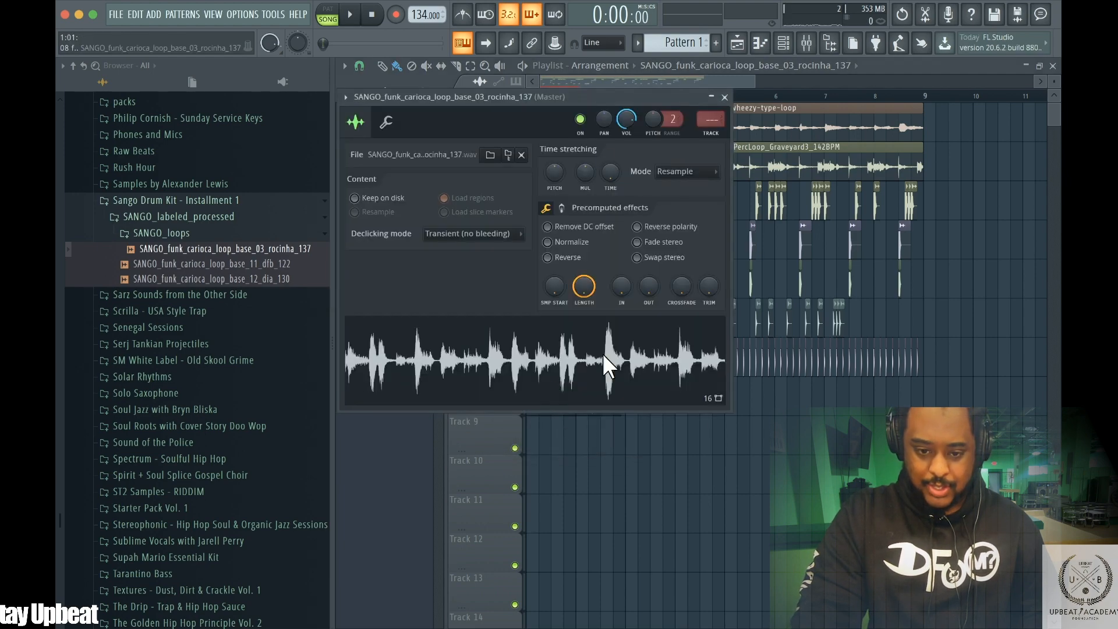
pyautogui.moveTo(548, 101); pyautogui.dragTo(617, 436)
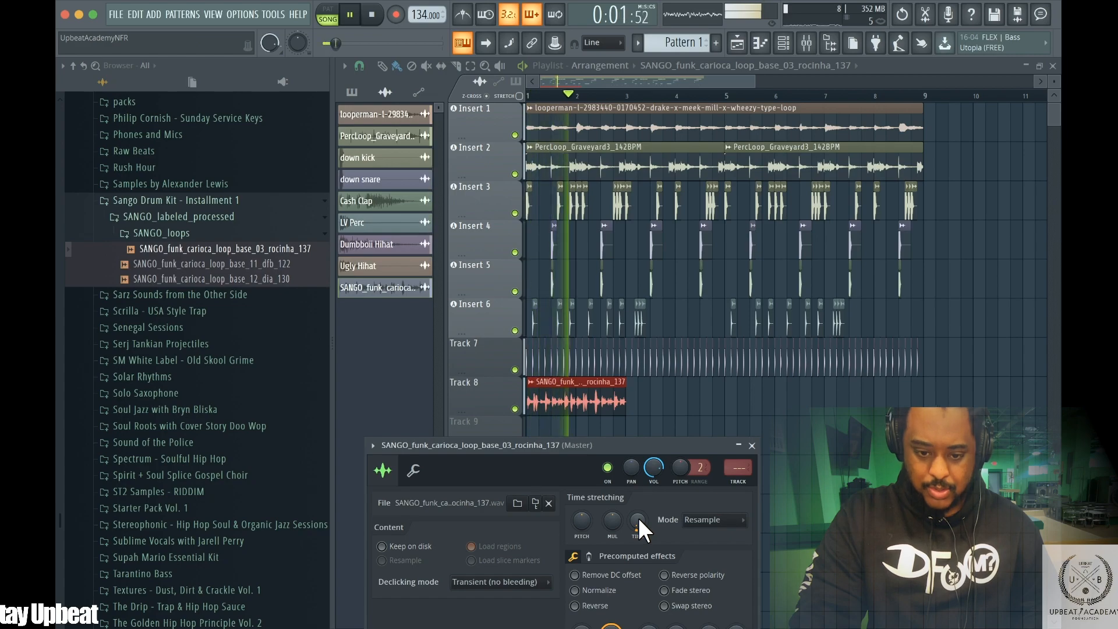
pyautogui.press('space')
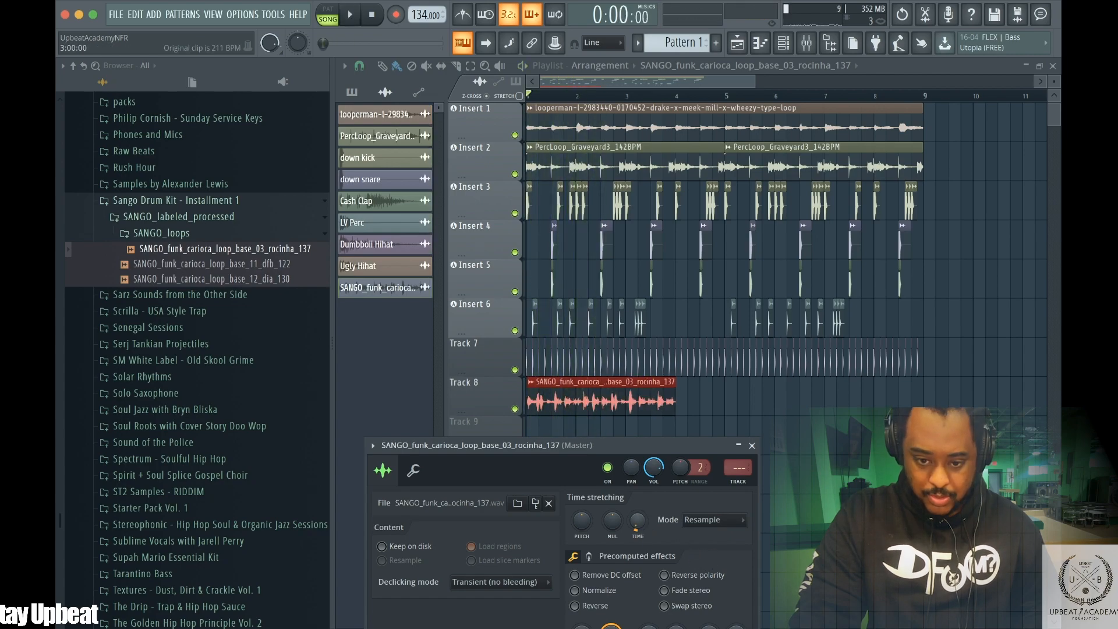
pyautogui.press('space')
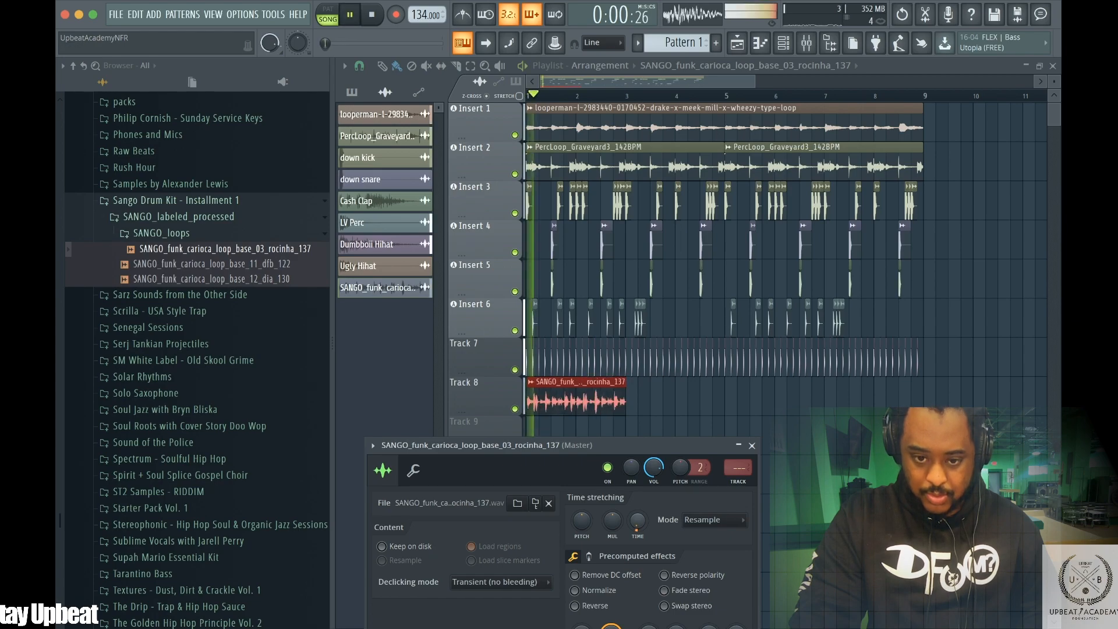
pyautogui.click(752, 445)
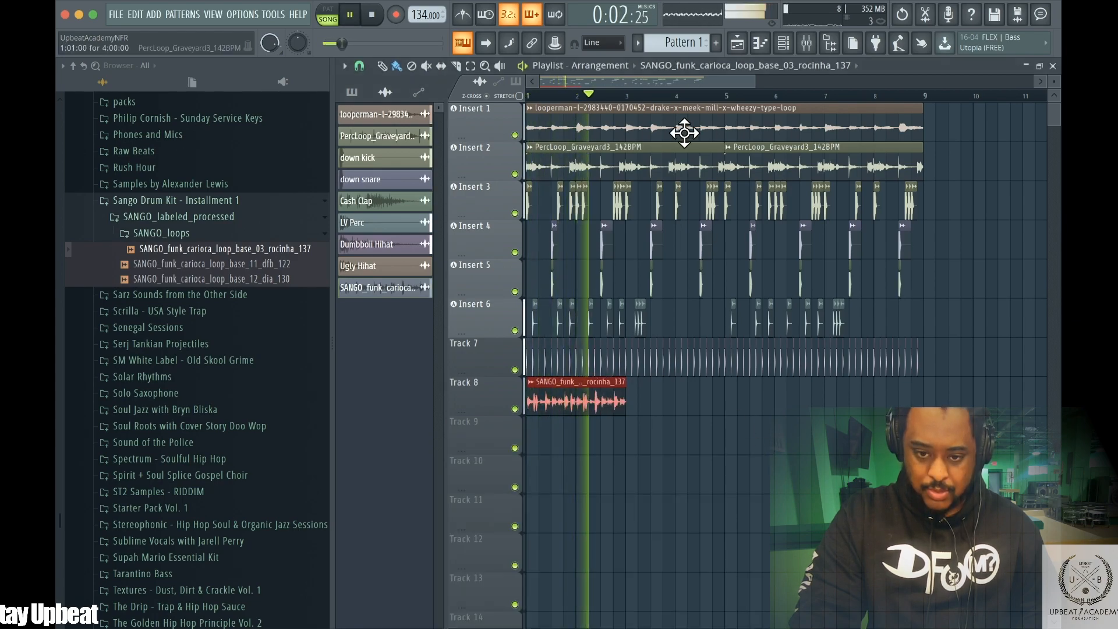
pyautogui.press('space')
# Set snap to Bar and repeat the rocinha loop along Track 8 through the end of bar 8
pyautogui.moveTo(746, 73); pyautogui.dragTo(575, 84)
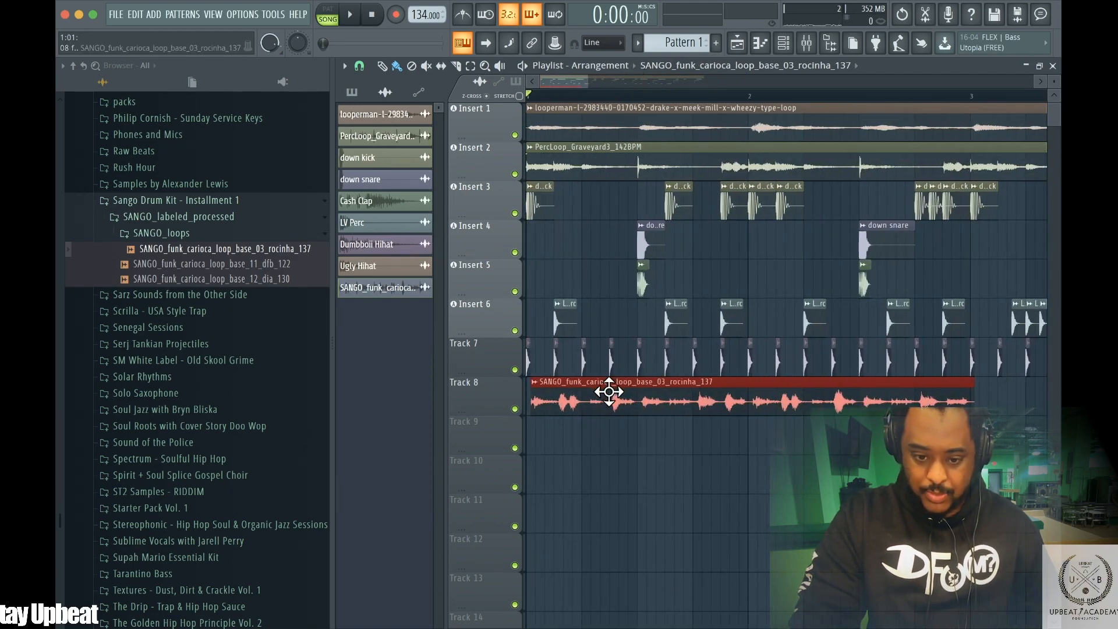
pyautogui.press('space')
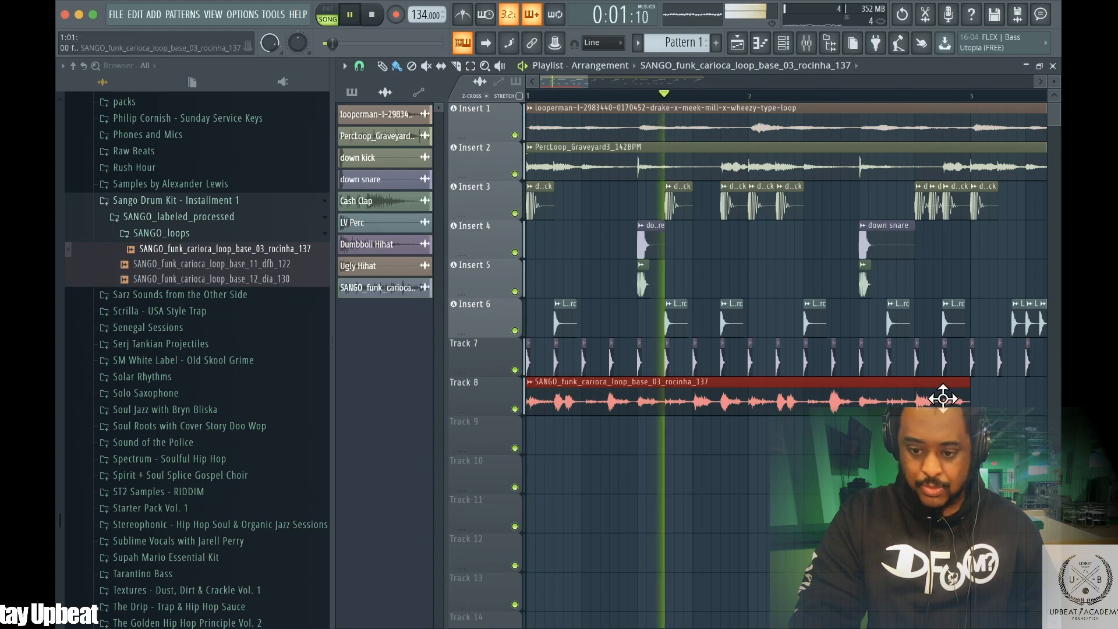
pyautogui.click(359, 66)
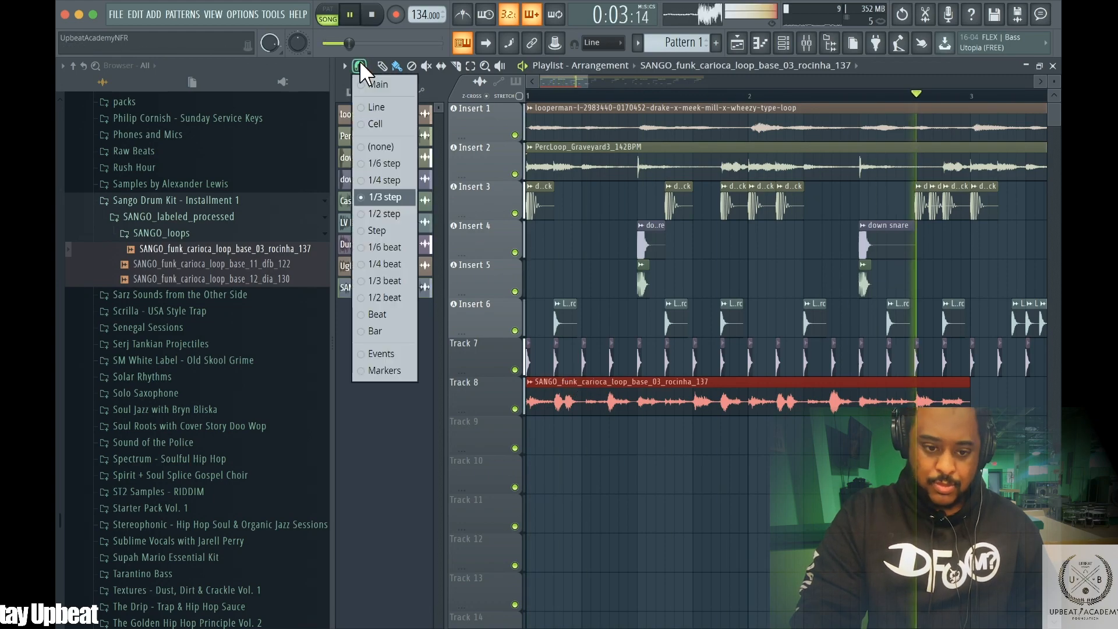
pyautogui.click(381, 330)
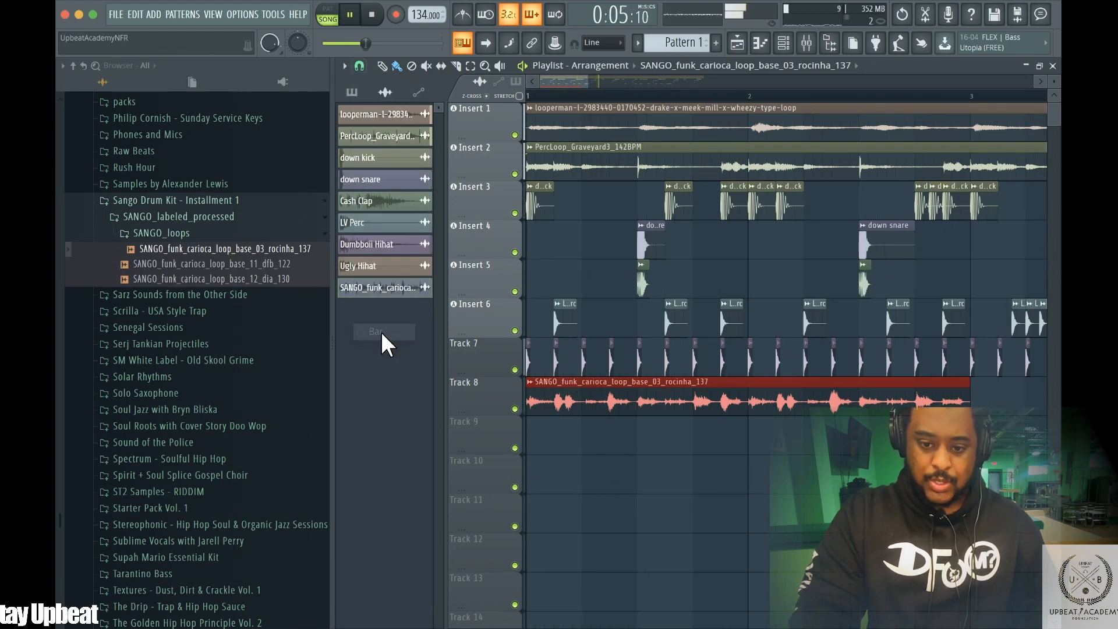
pyautogui.moveTo(573, 73); pyautogui.dragTo(768, 64)
pyautogui.click(622, 400)
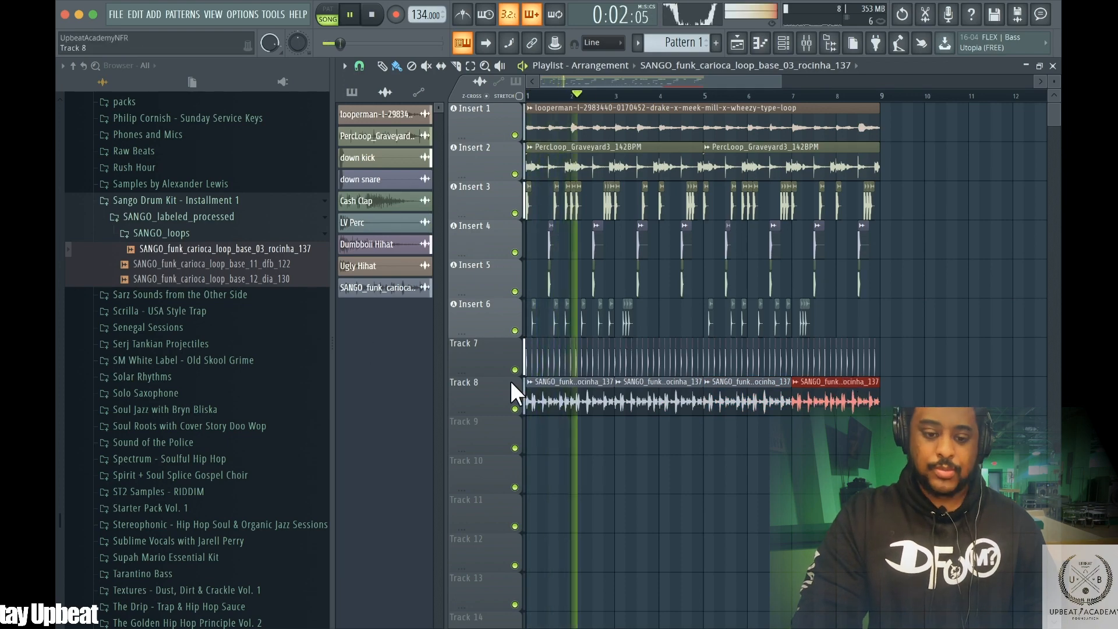
# Set Track 7's track mode to audio track routed to Insert 7
pyautogui.rightClick(496, 356)
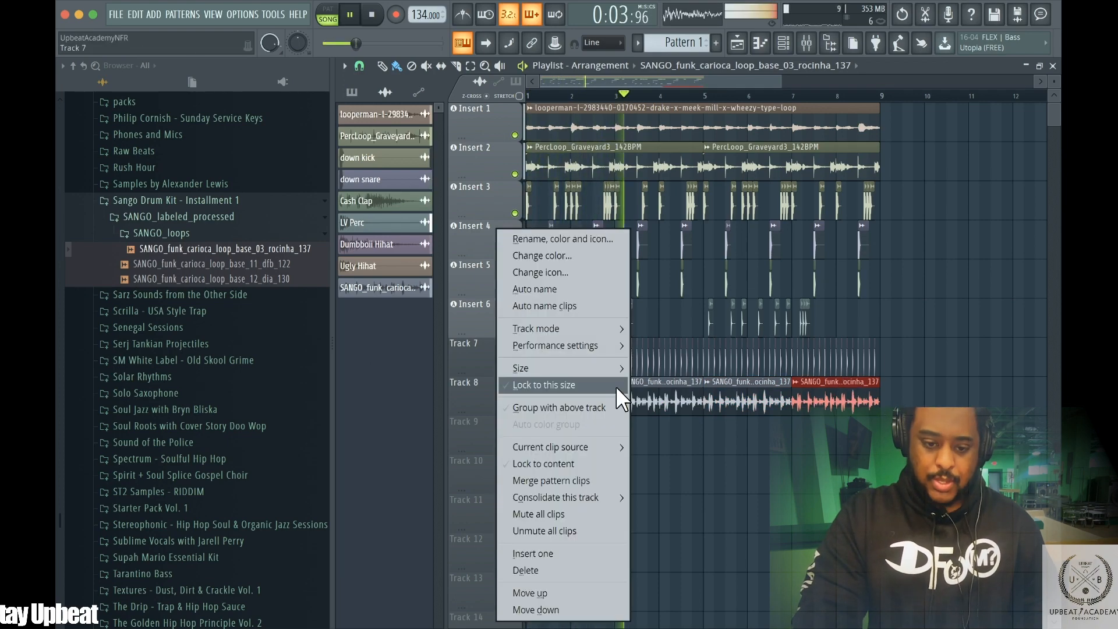
pyautogui.moveTo(596, 327)
pyautogui.moveTo(690, 347)
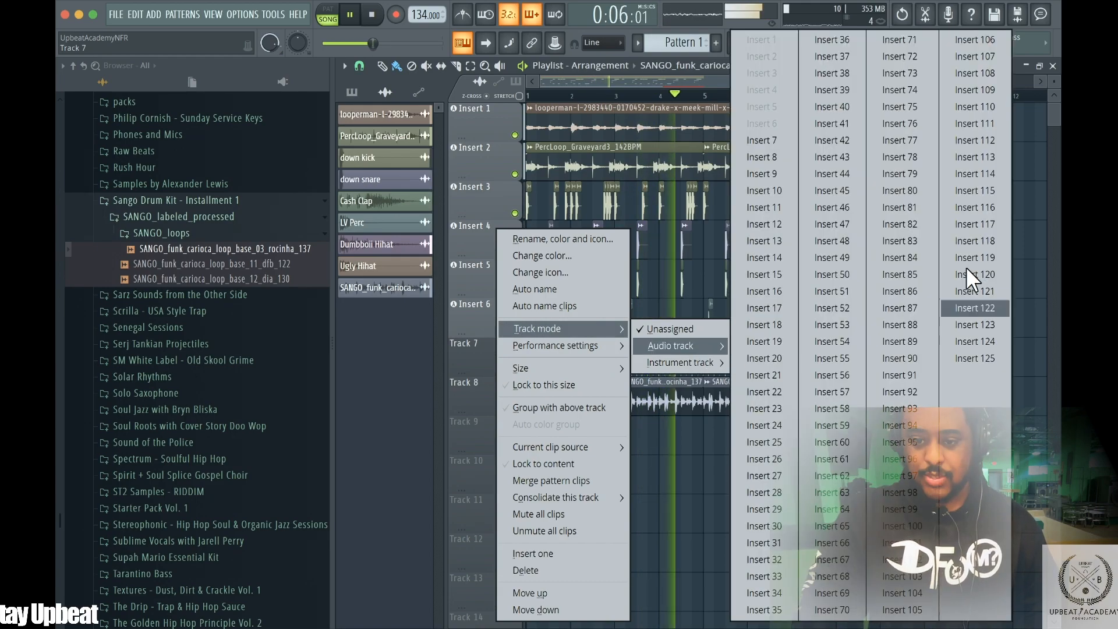
pyautogui.click(786, 143)
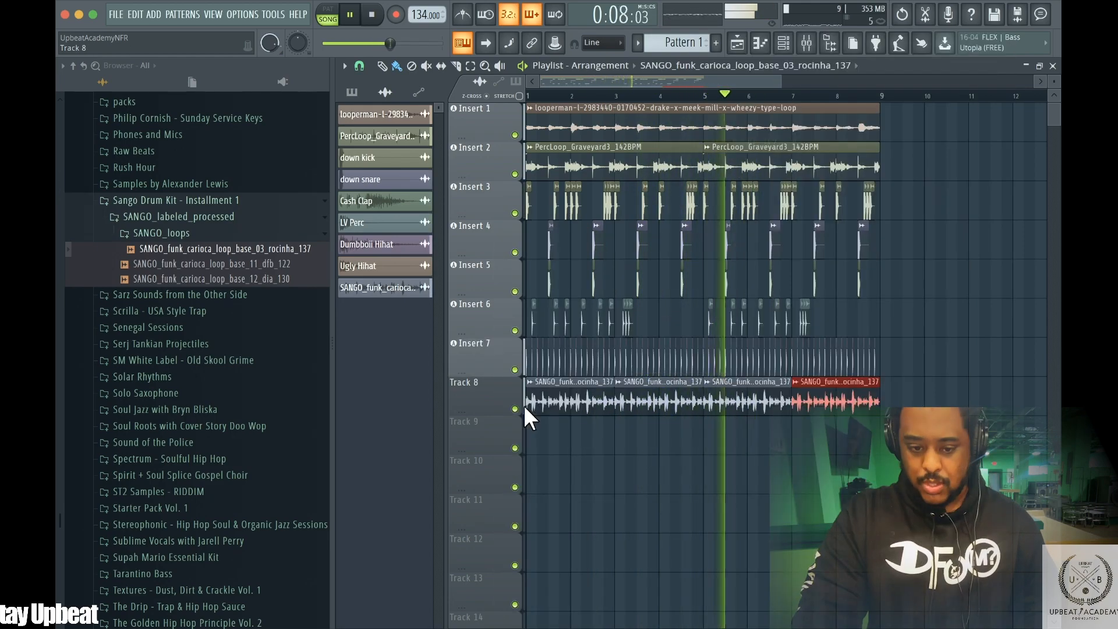
# Set Track 8's track mode to audio track routed to Insert 8
pyautogui.rightClick(479, 398)
pyautogui.moveTo(560, 328)
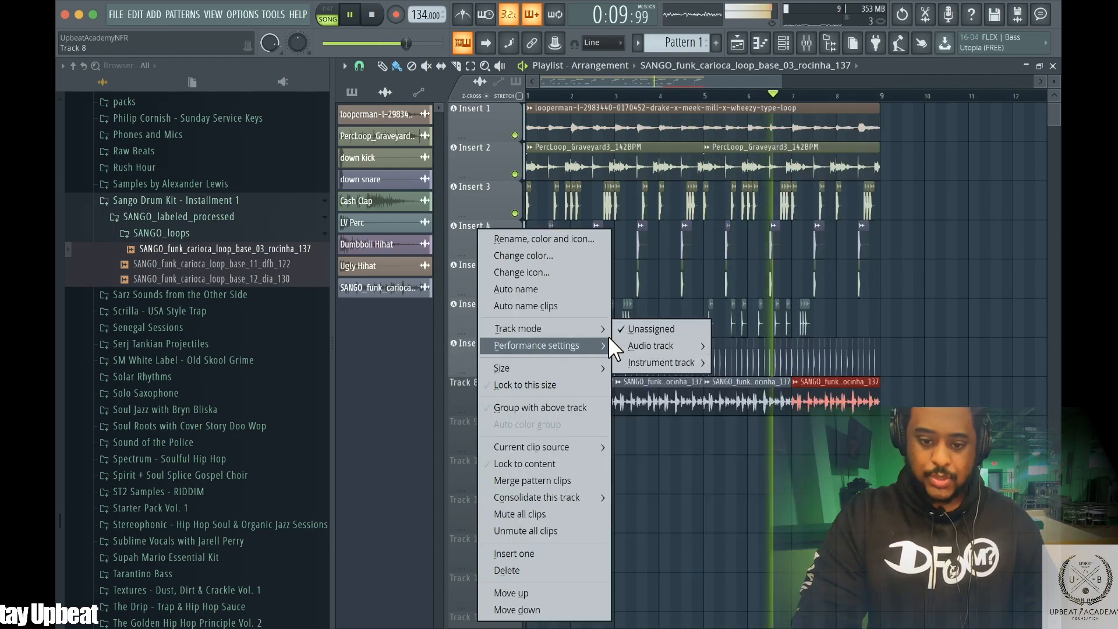
pyautogui.moveTo(649, 345)
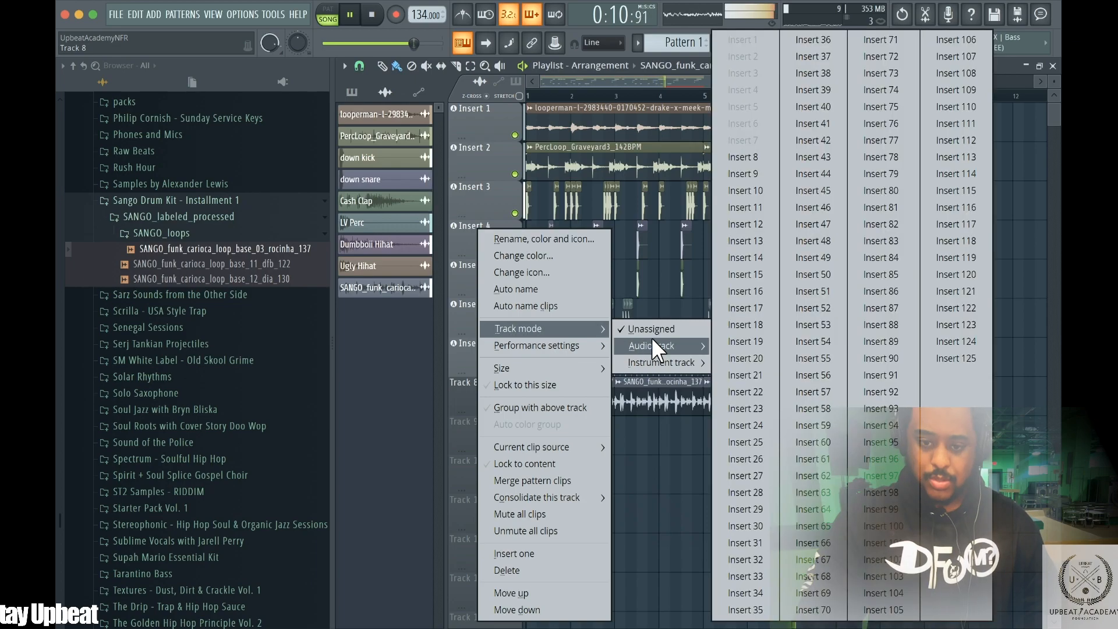
pyautogui.click(751, 158)
# Open the mixer, lower the Insert 8 fader, and close the mixer
pyautogui.click(811, 47)
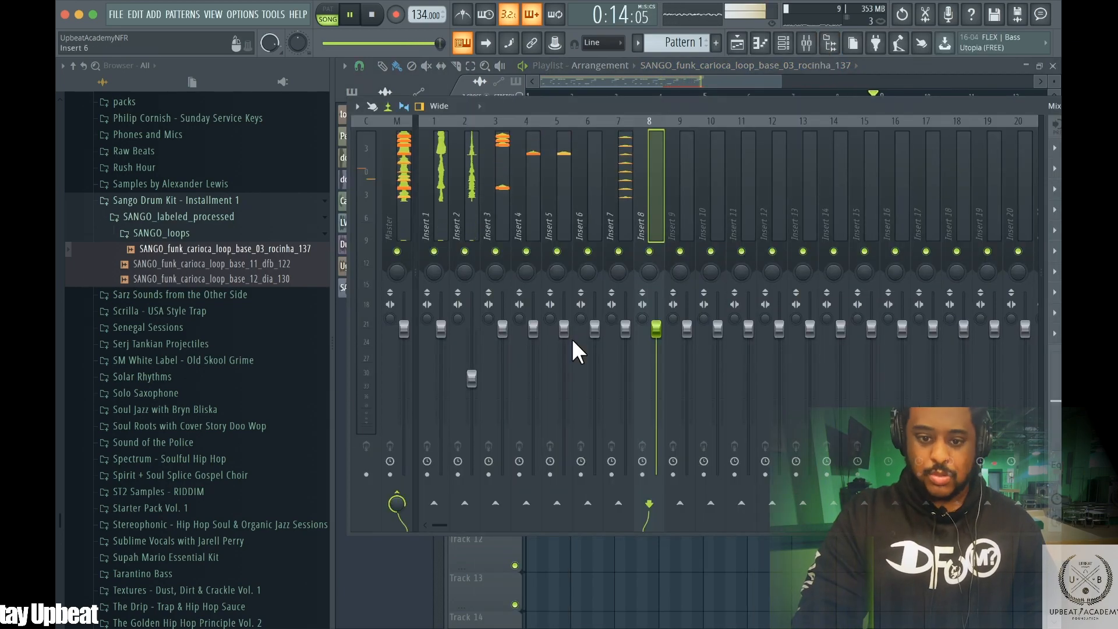
pyautogui.moveTo(653, 328); pyautogui.dragTo(639, 408)
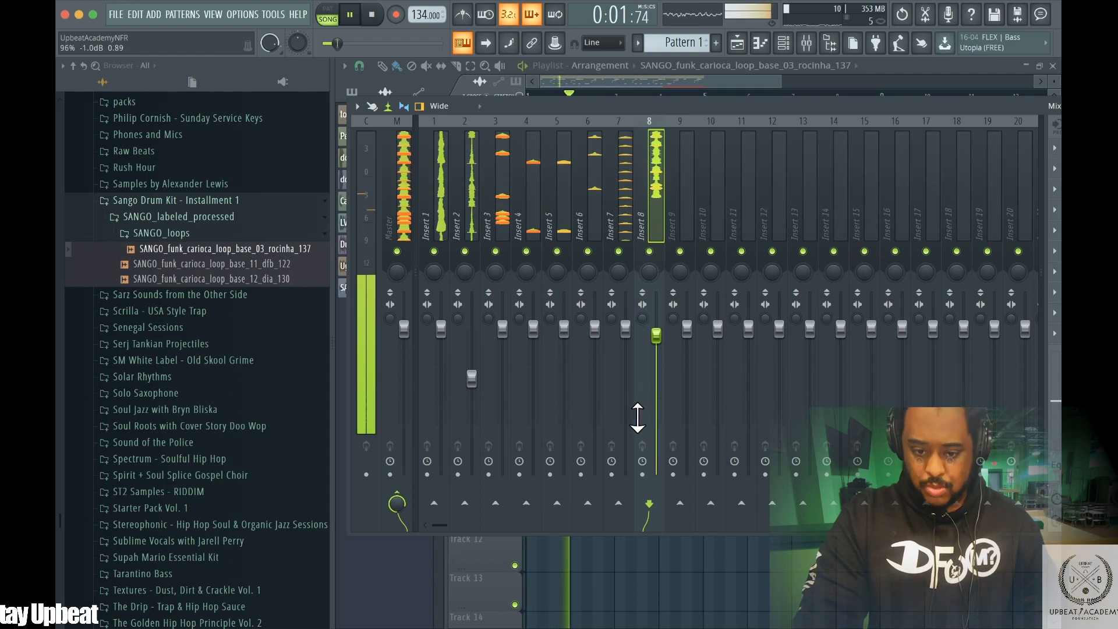
pyautogui.moveTo(652, 335); pyautogui.dragTo(625, 343)
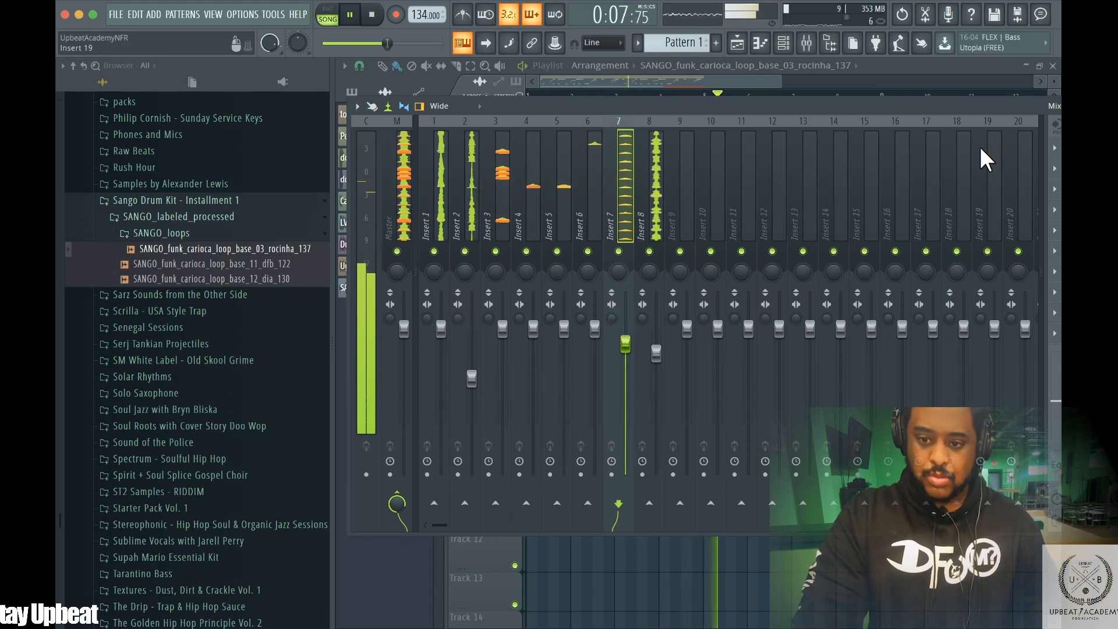
pyautogui.click(885, 67)
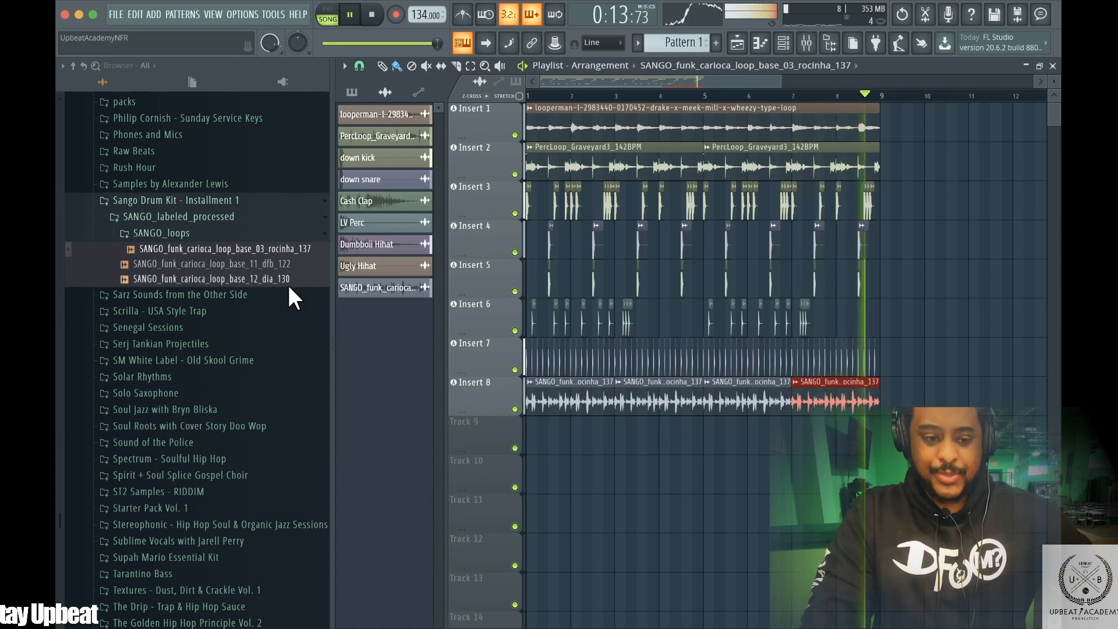
# Collapse the Sango Drum Kit folder and scroll up through the browser's pack list
pyautogui.click(146, 201)
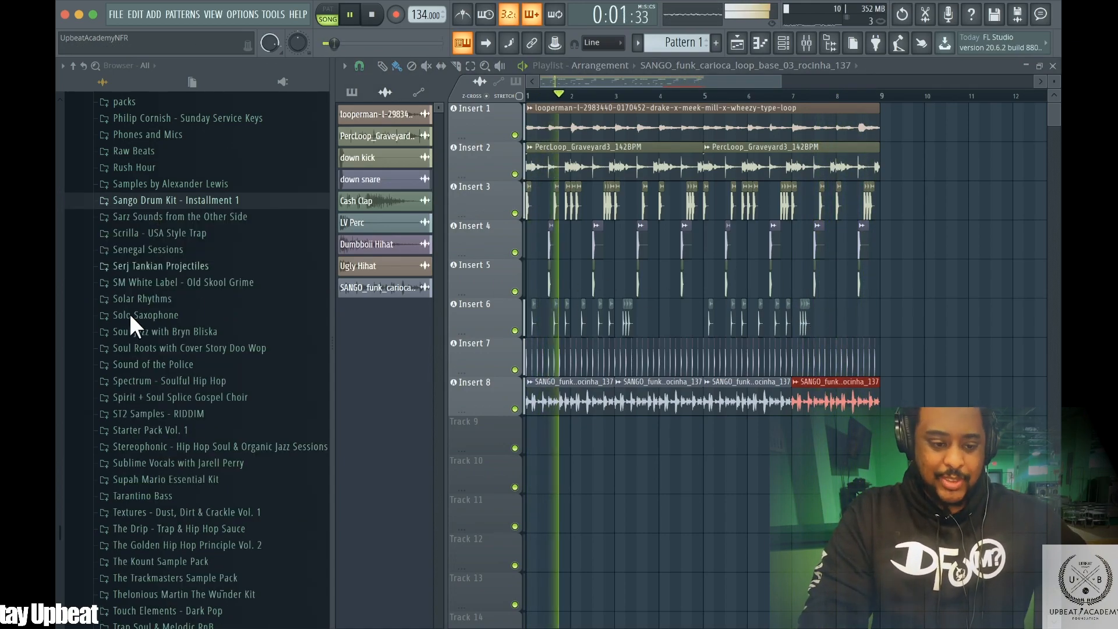
pyautogui.scroll(2, 215, 292)
pyautogui.scroll(2, 215, 292)
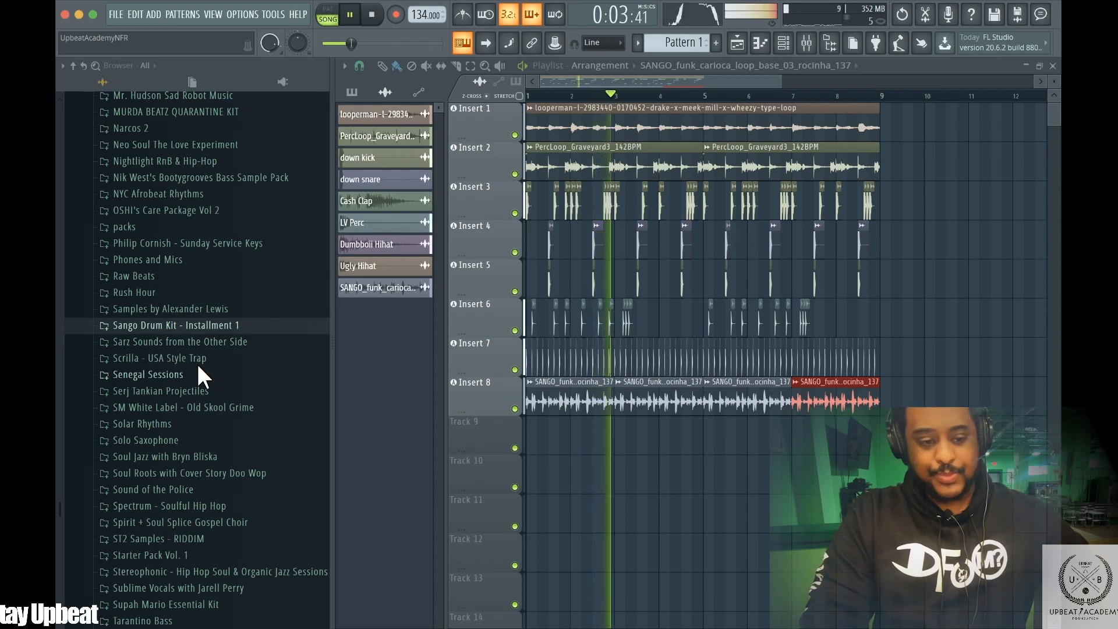
# Browse the OSHI's Care Package Vol 2 folders and preview a drum loop from OSHI_drum_loops
pyautogui.click(162, 209)
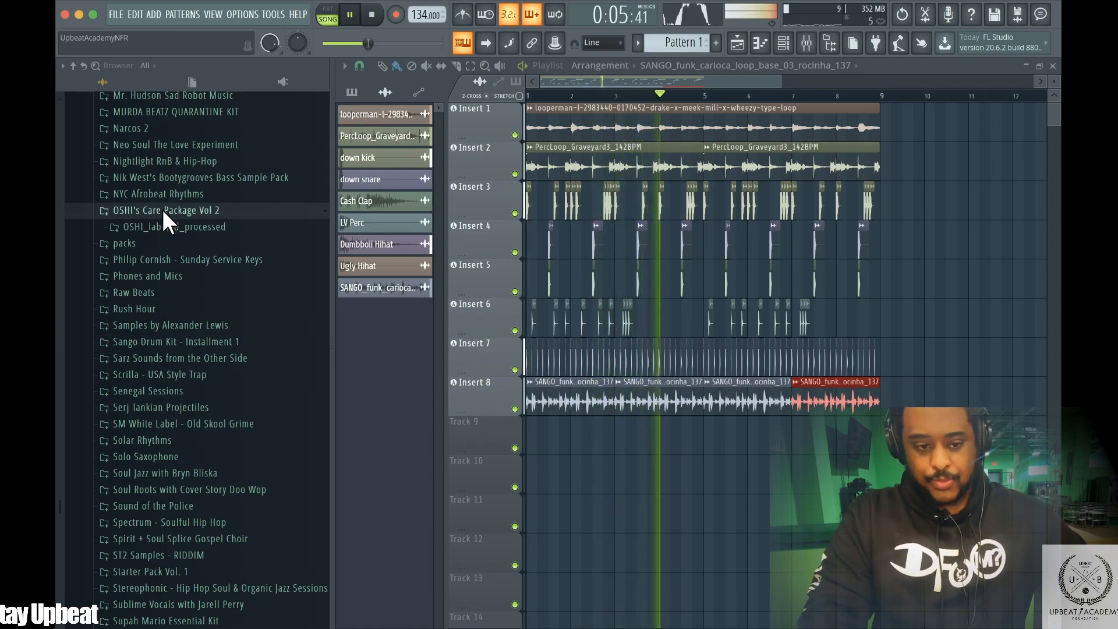
pyautogui.click(159, 226)
pyautogui.click(193, 275)
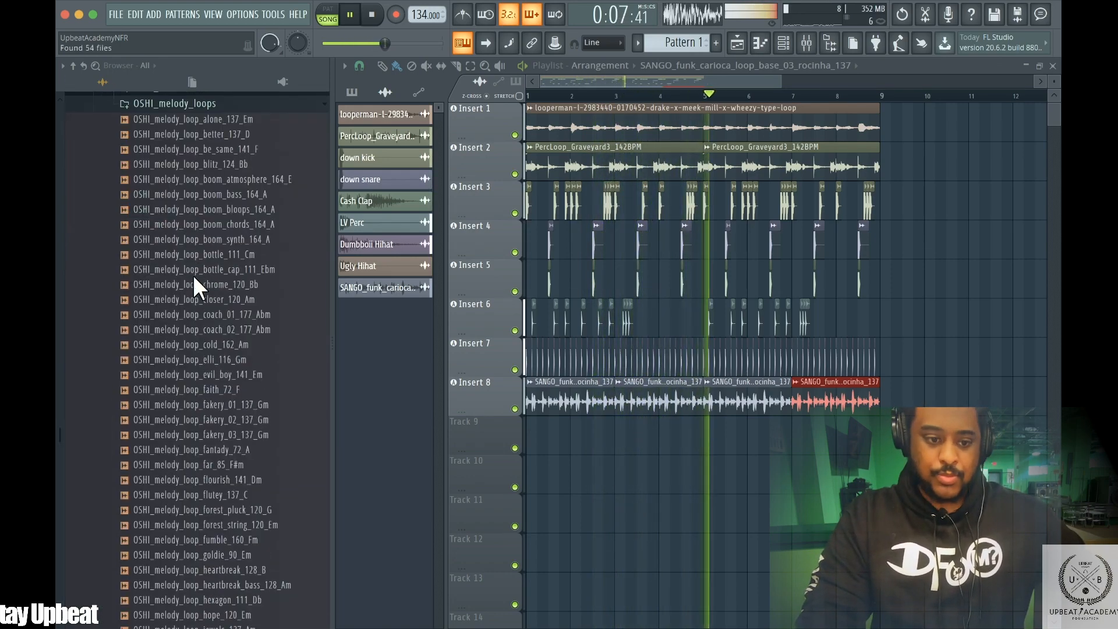
pyautogui.scroll(3, 208, 205)
pyautogui.click(187, 220)
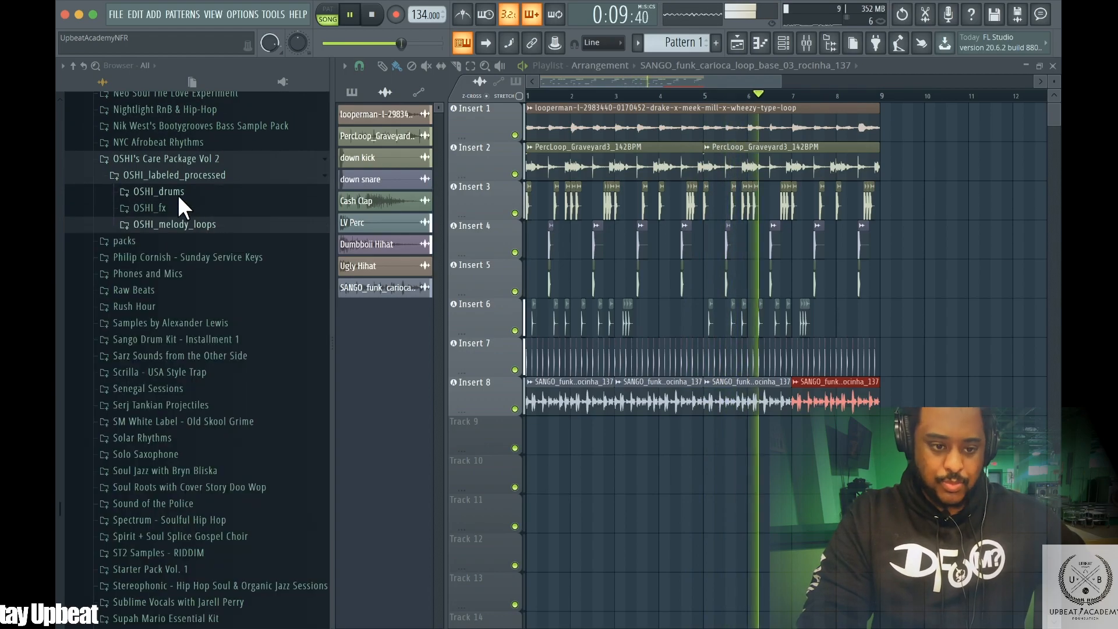
pyautogui.click(177, 193)
pyautogui.click(187, 226)
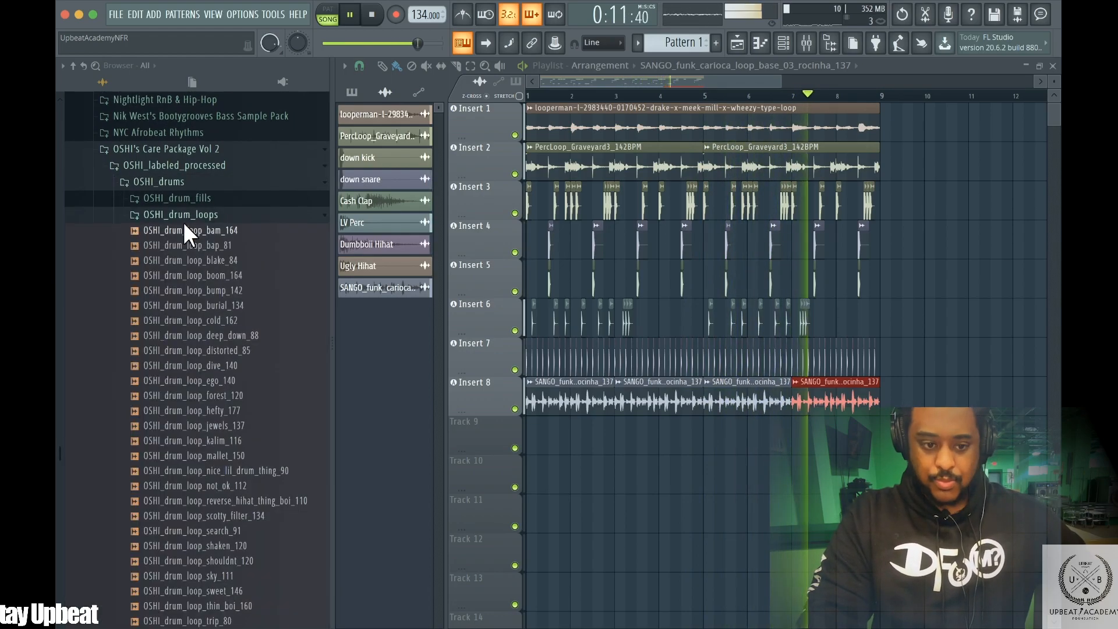
pyautogui.click(167, 242)
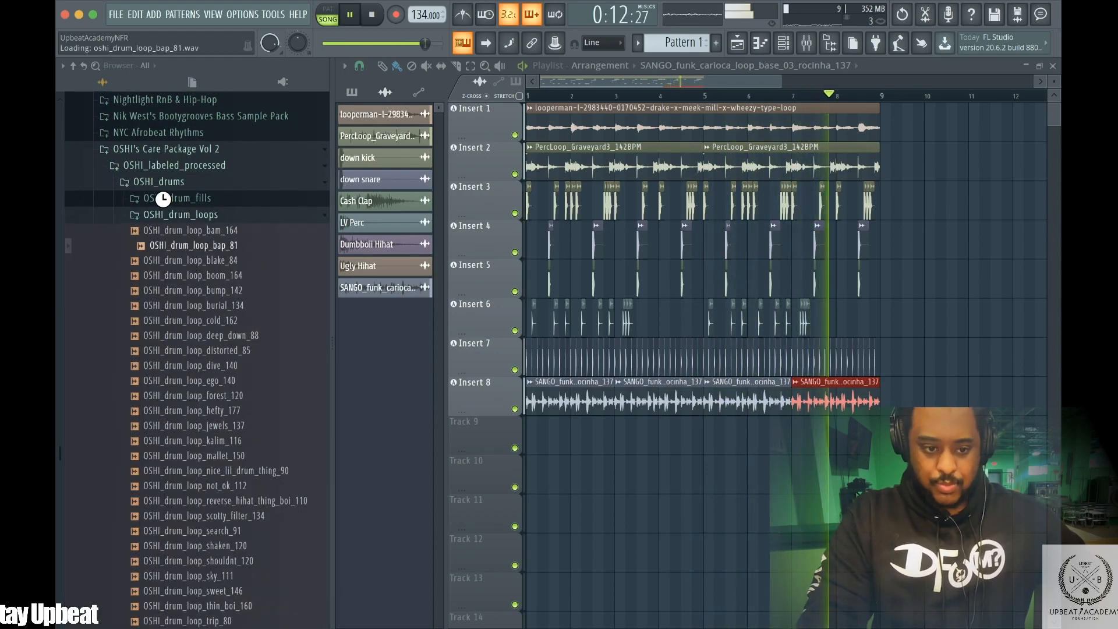
pyautogui.click(170, 214)
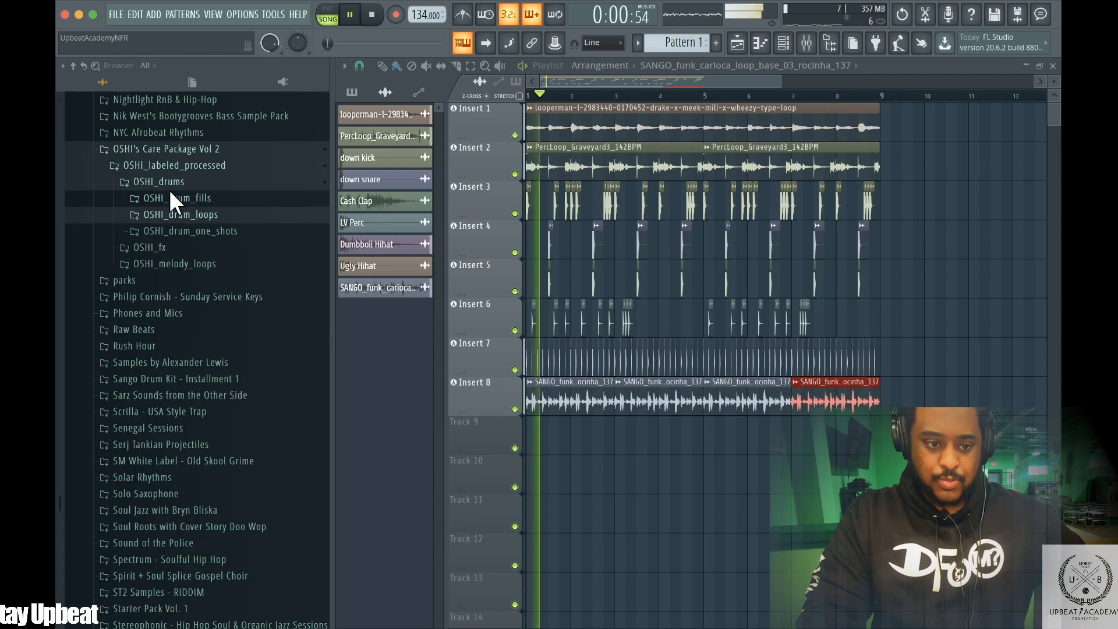
pyautogui.click(156, 150)
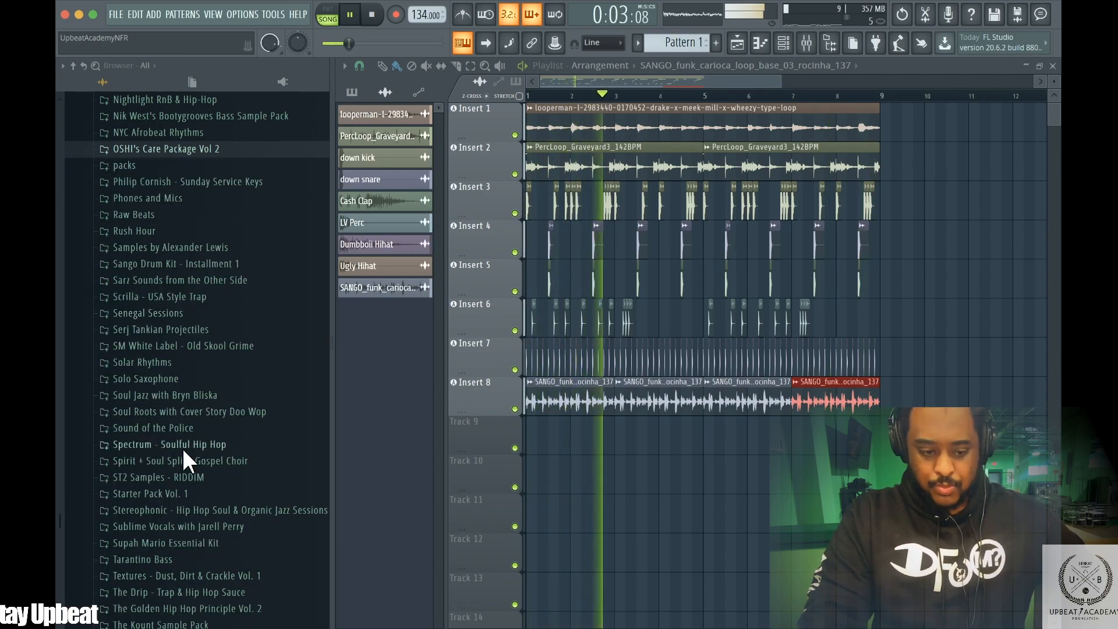
# Open the FKi 1st sample pack's FKi_kits folder and preview several 808 loops
pyautogui.scroll(7, 183, 448)
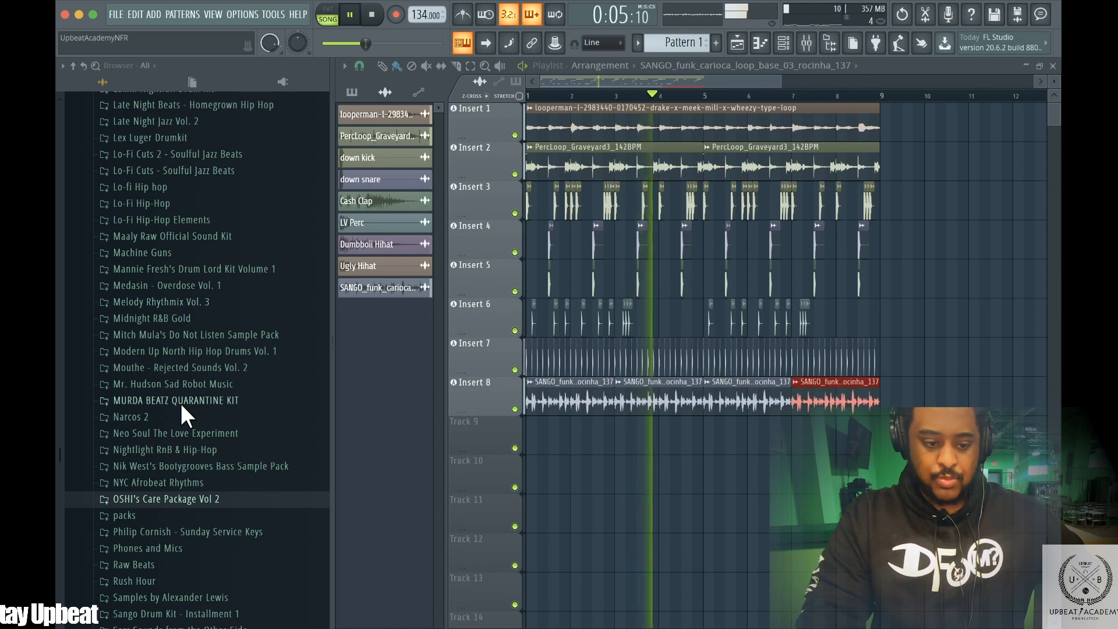
pyautogui.scroll(5, 181, 403)
pyautogui.scroll(5, 173, 268)
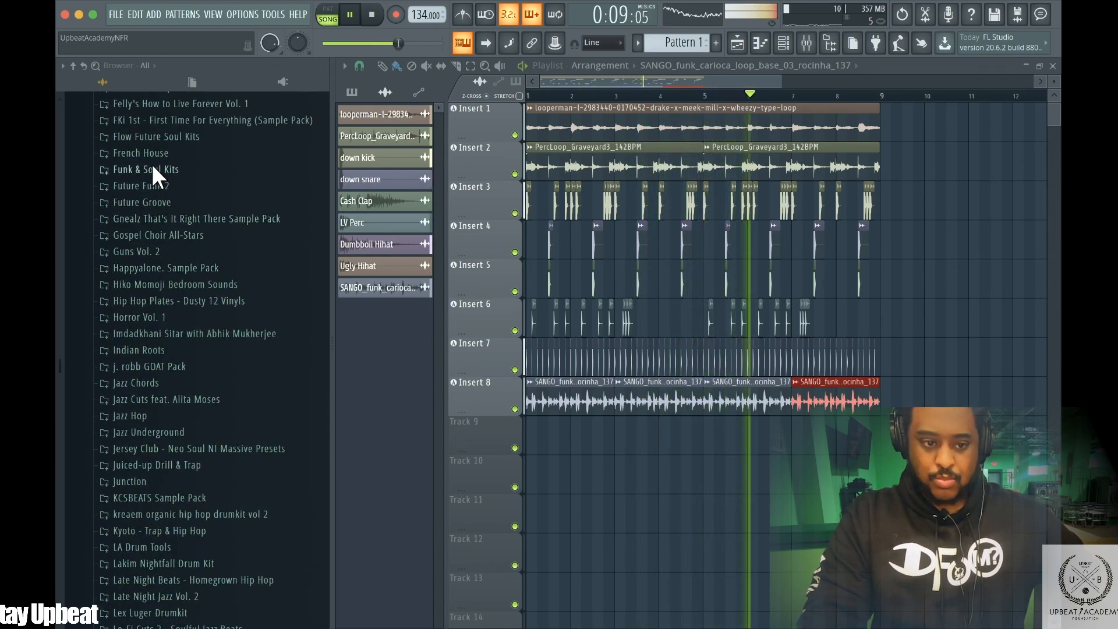
pyautogui.scroll(3, 175, 160)
pyautogui.click(167, 245)
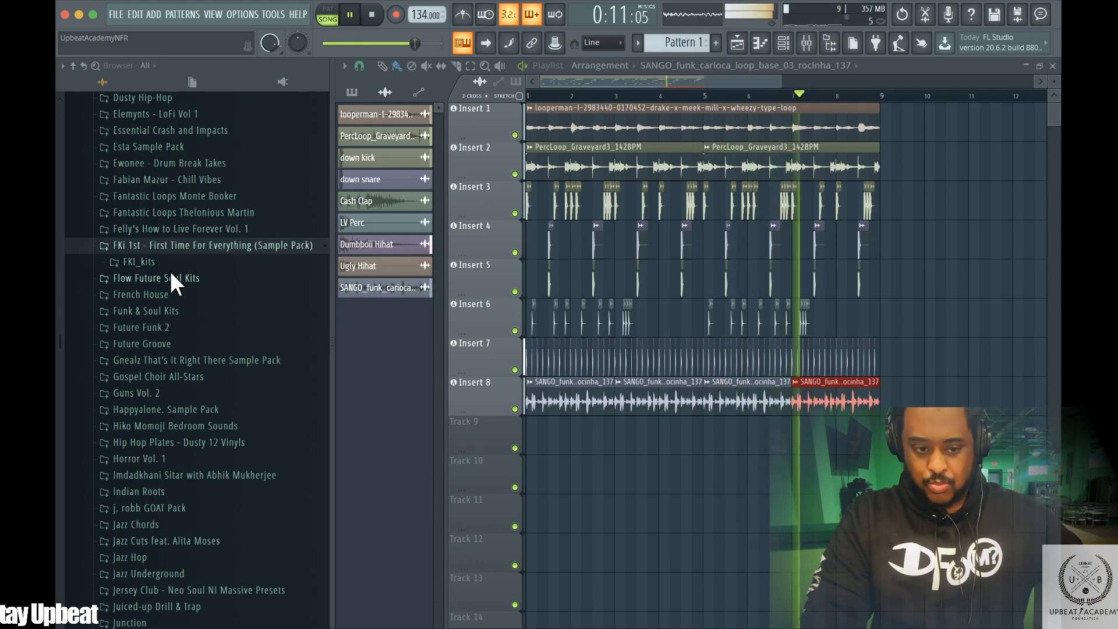
pyautogui.click(148, 261)
pyautogui.click(163, 278)
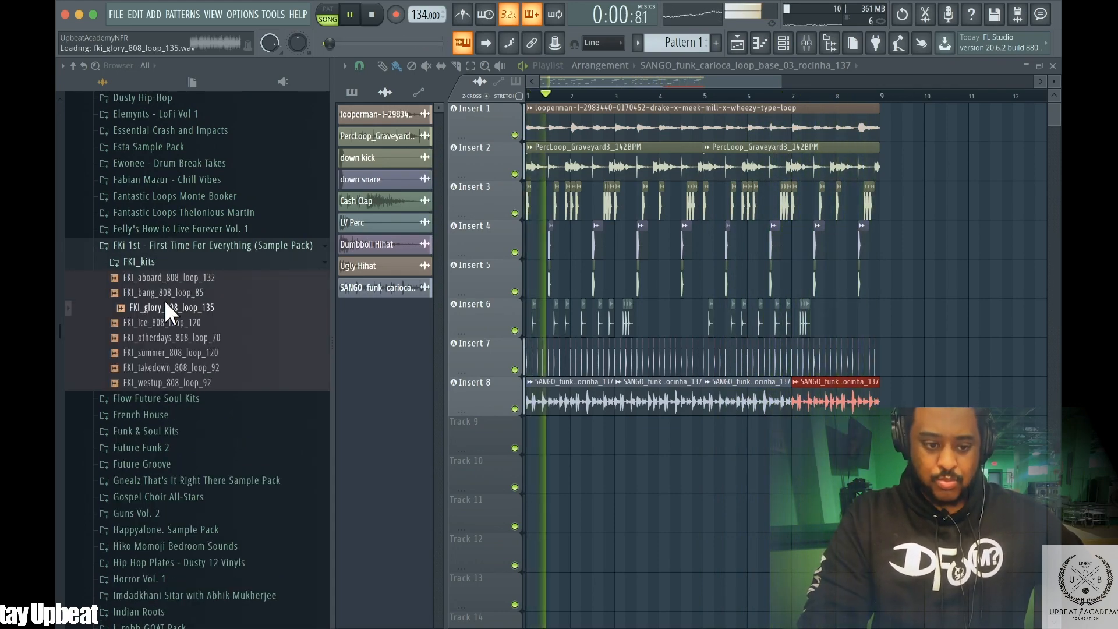
pyautogui.click(150, 336)
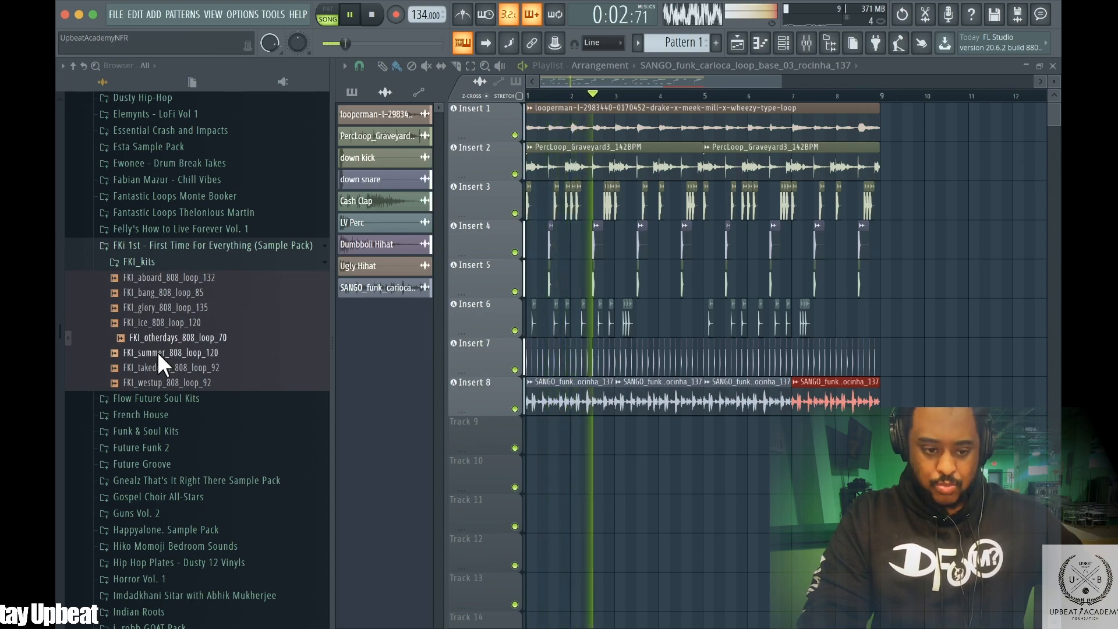
pyautogui.click(150, 367)
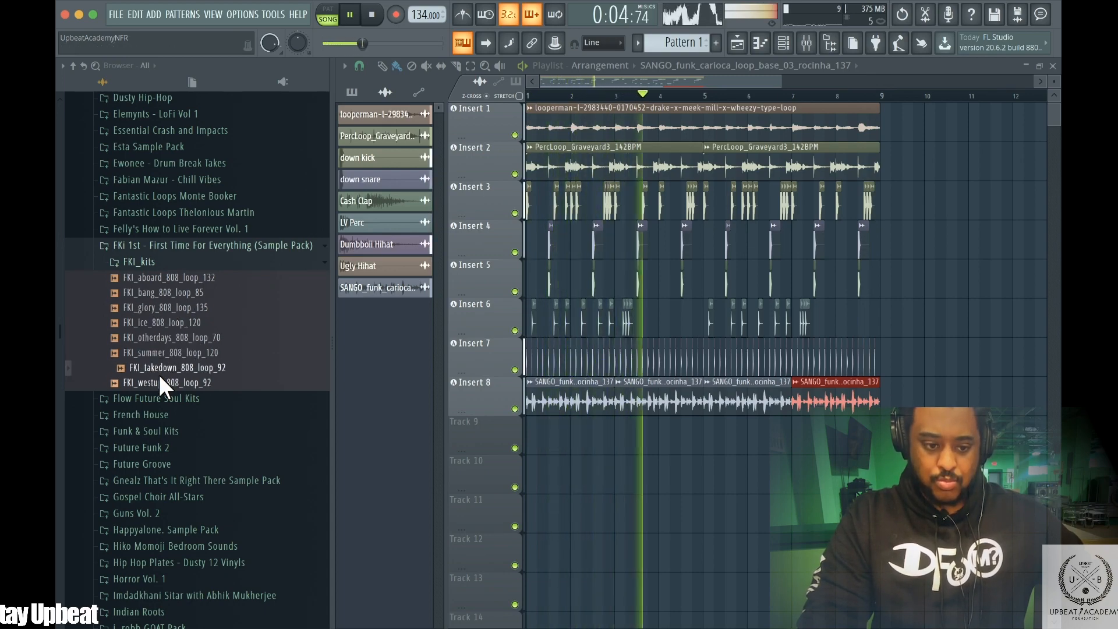
# Load FKi_summer_808_loop_120 into the channel rack and place it on Track 9 of the playlist
pyautogui.click(157, 352)
pyautogui.moveTo(157, 351); pyautogui.dragTo(386, 350)
pyautogui.press('space')
pyautogui.moveTo(365, 313); pyautogui.dragTo(532, 434)
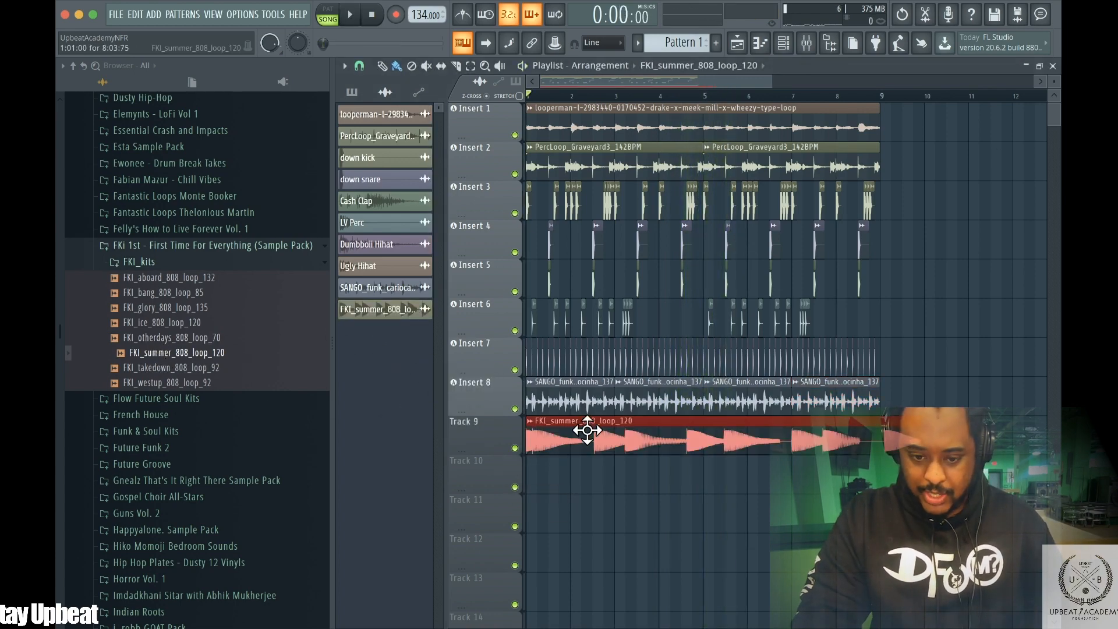
# Open the 808 loop's channel settings, adjust its time-stretching Time knob, and close the window
pyautogui.doubleClick(593, 434)
pyautogui.moveTo(571, 117); pyautogui.dragTo(484, 261)
pyautogui.moveTo(541, 335); pyautogui.dragTo(541, 326)
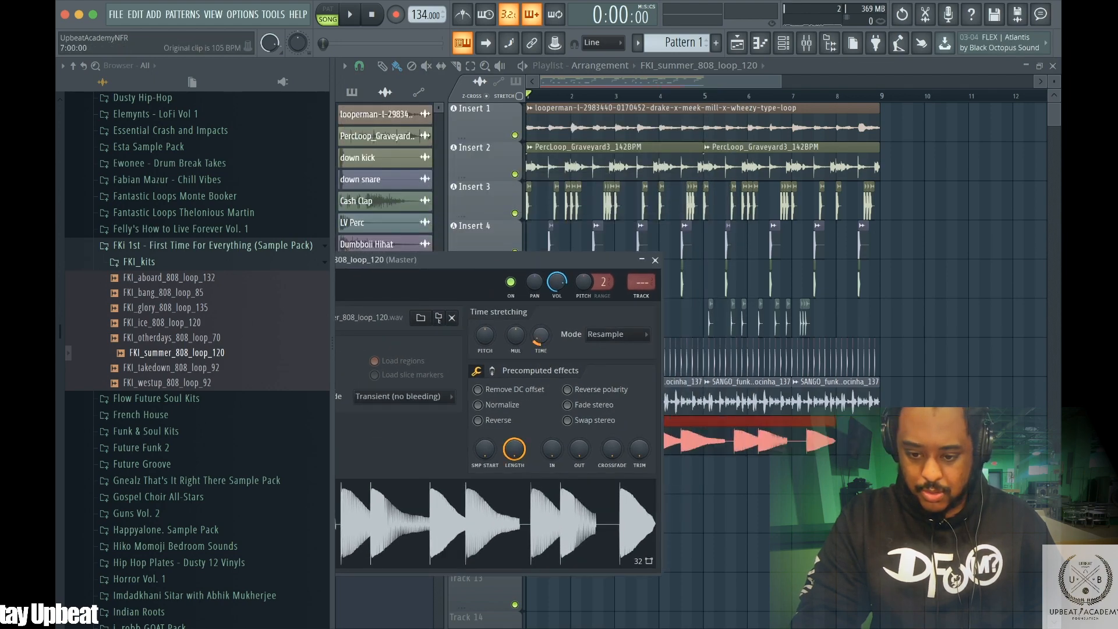
pyautogui.press('space')
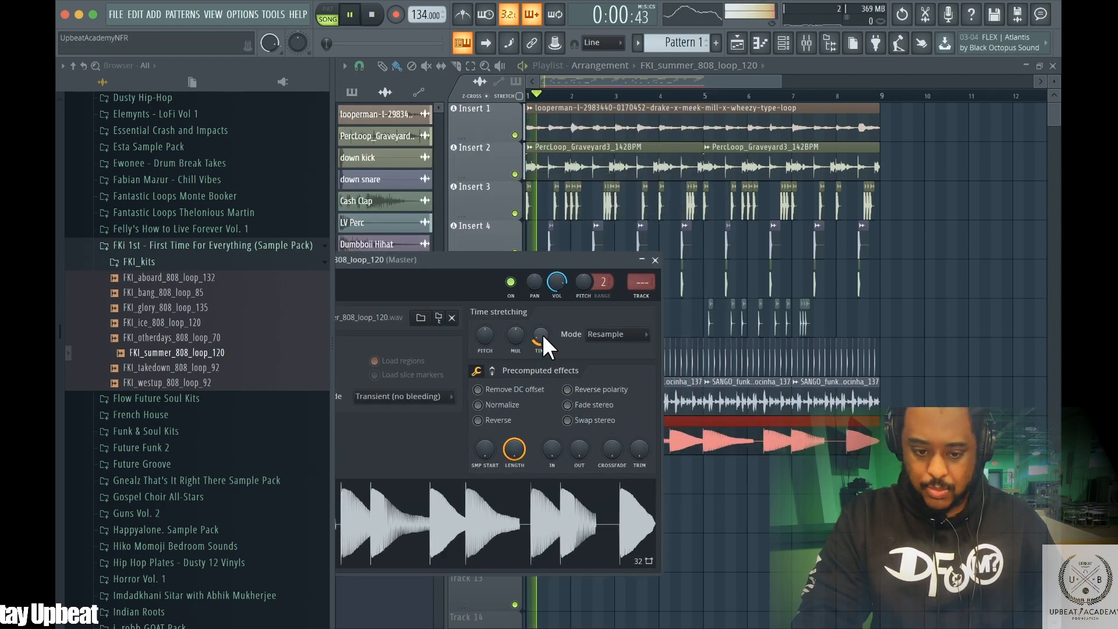
pyautogui.click(655, 260)
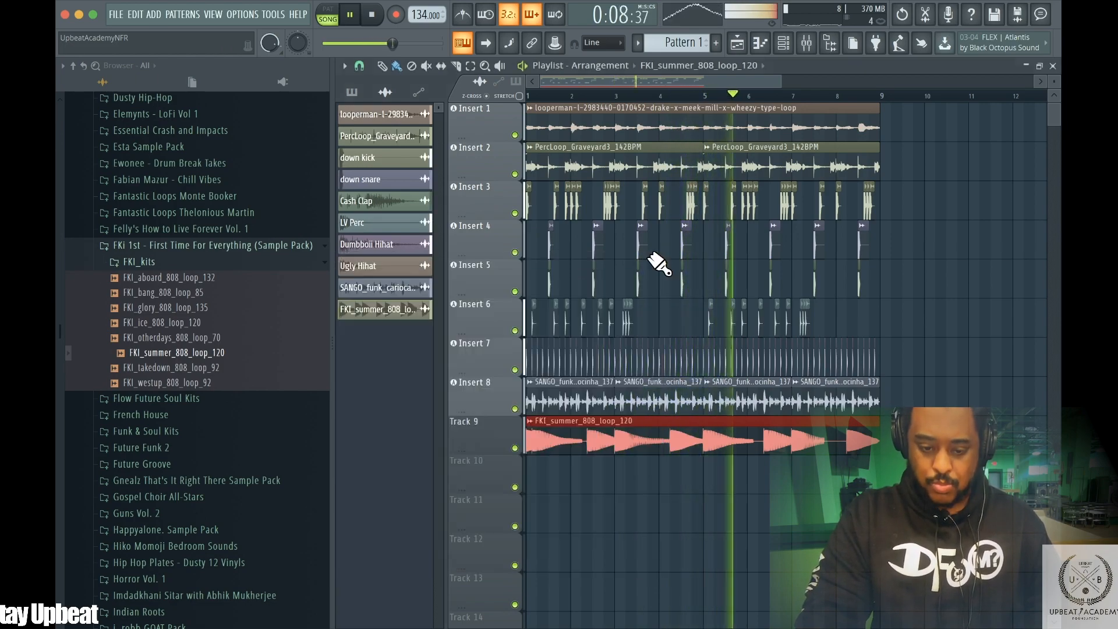
# Set Track 9's track mode to audio track routed to Insert 9 and stop playback
pyautogui.rightClick(477, 448)
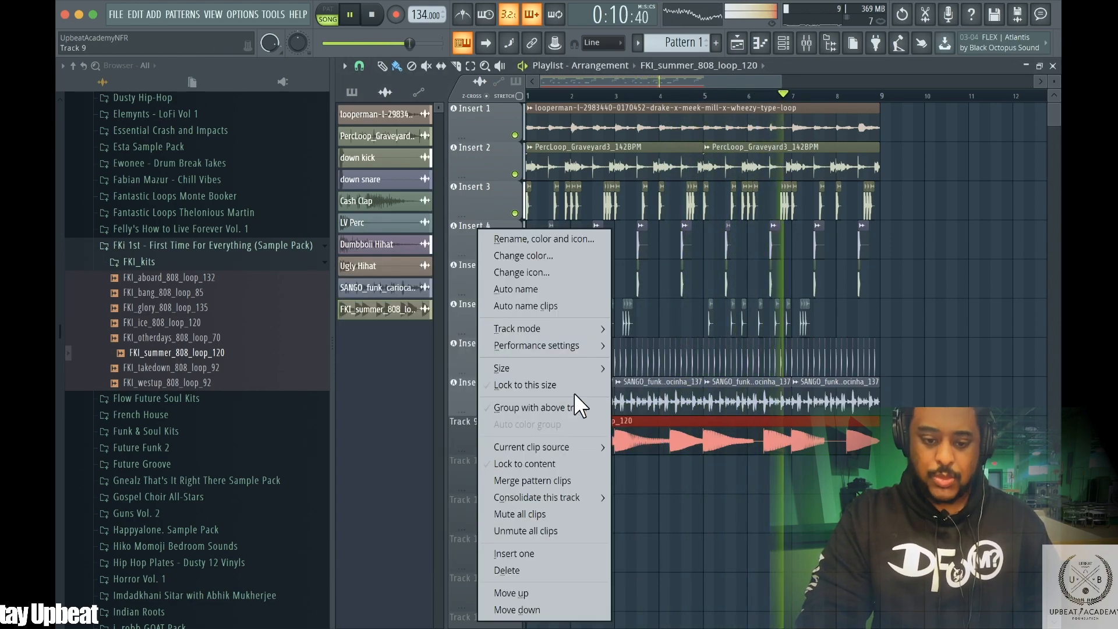
pyautogui.click(524, 463)
pyautogui.moveTo(569, 326)
pyautogui.moveTo(676, 354)
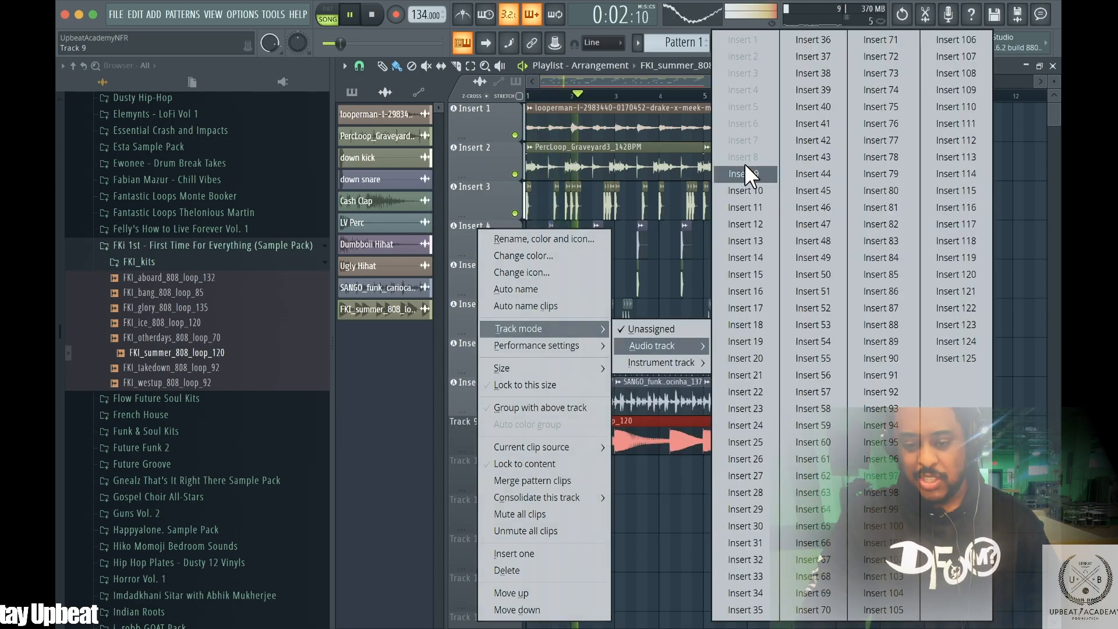
pyautogui.click(744, 168)
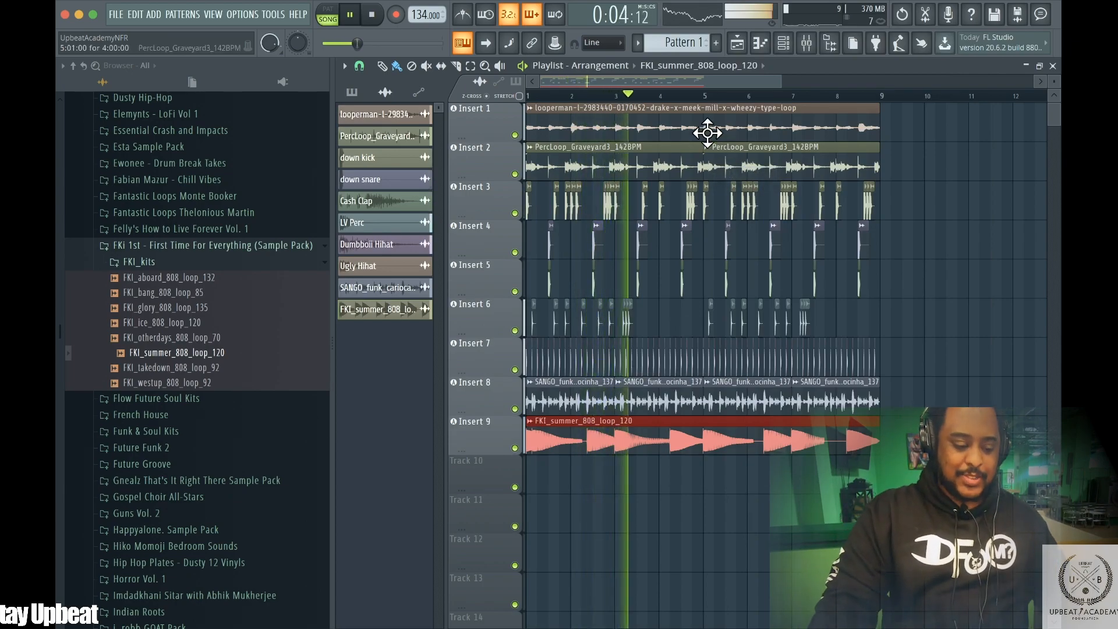
pyautogui.click(375, 14)
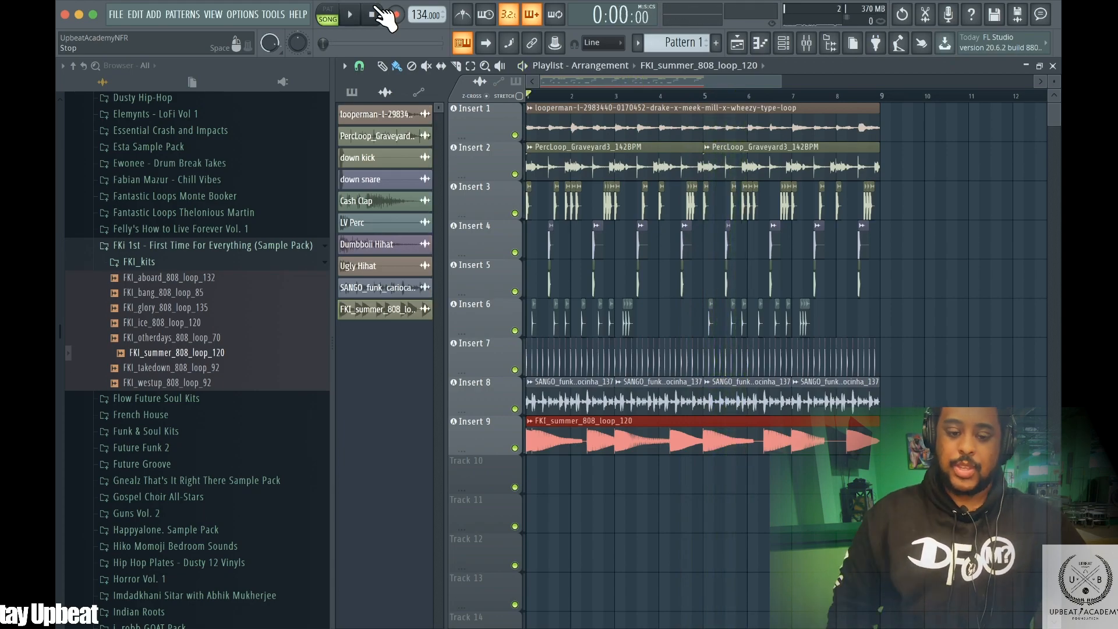